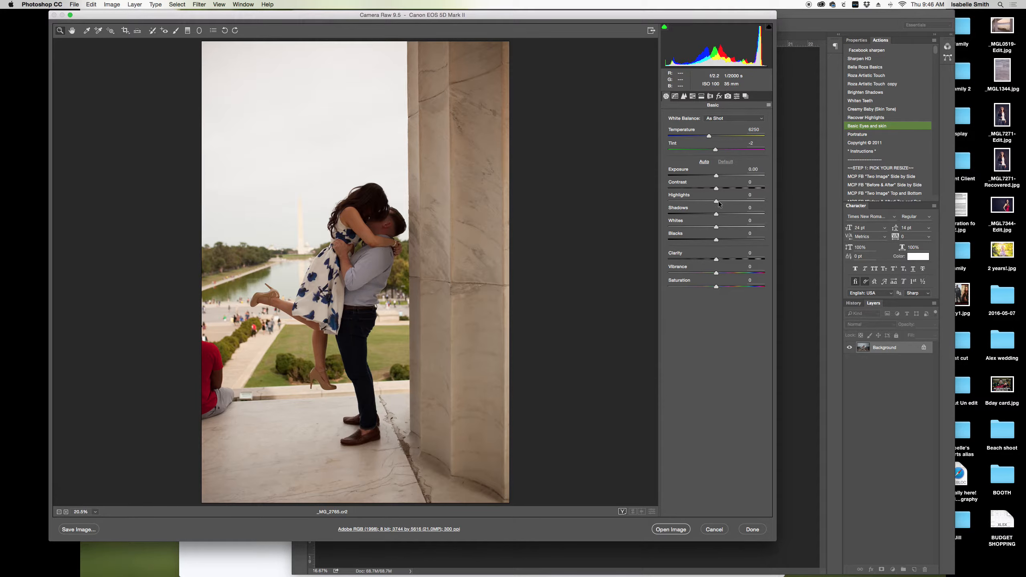
Step: Set the photo's Highlights to -100 and Shadows to +63 in the raw adjustments
{"action": "left_click_drag", "start_coordinate": [717, 203], "coordinate": [666, 204]}
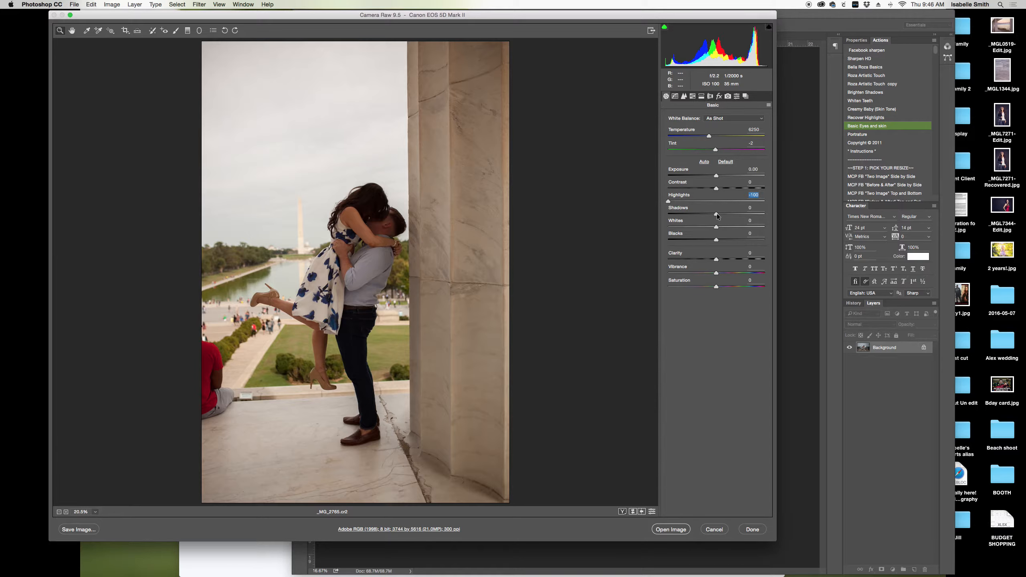
{"action": "left_click_drag", "start_coordinate": [716, 215], "coordinate": [747, 220]}
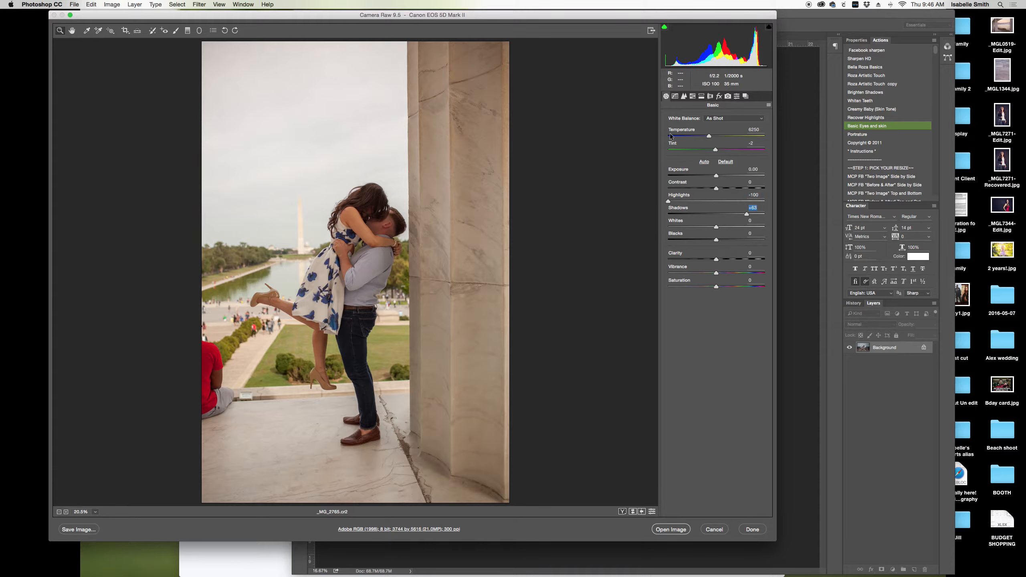
Step: Raise the sharpening Amount to about 45 and open the raw photo for editing
{"action": "left_click", "coordinate": [684, 96]}
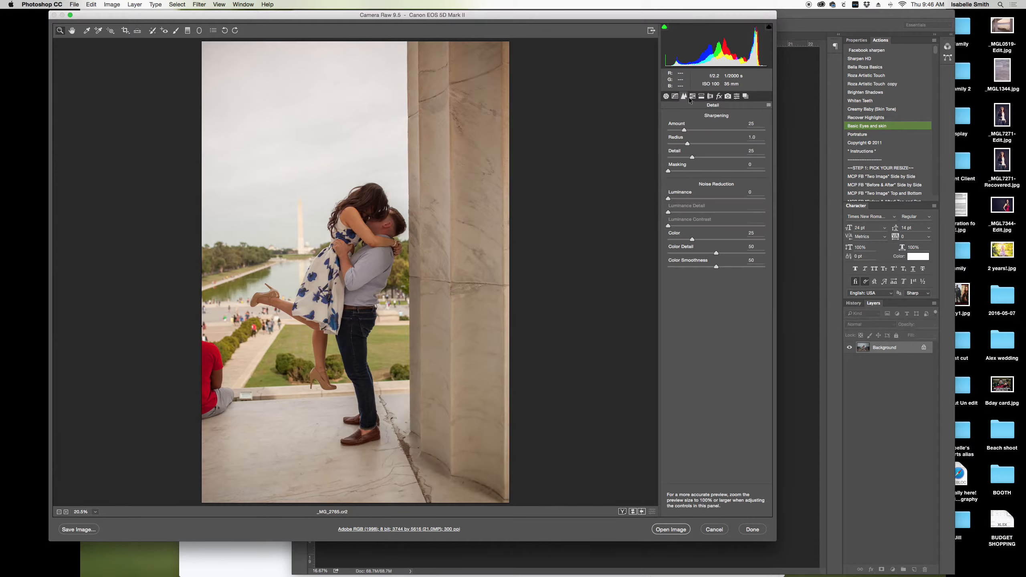
{"action": "left_click_drag", "start_coordinate": [684, 130], "coordinate": [697, 131]}
{"action": "left_click_drag", "start_coordinate": [366, 13], "coordinate": [383, 12]}
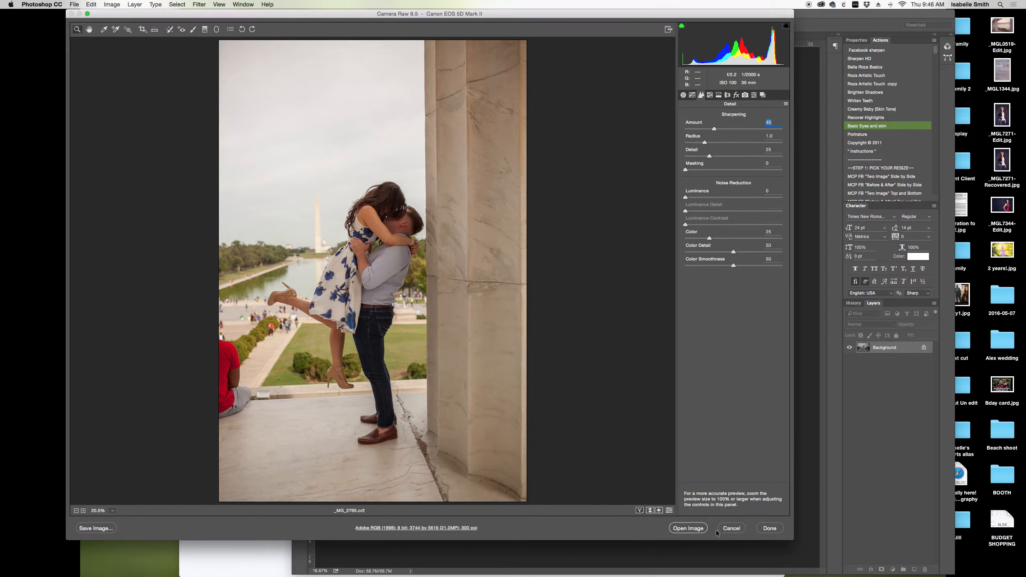
{"action": "left_click", "coordinate": [695, 529]}
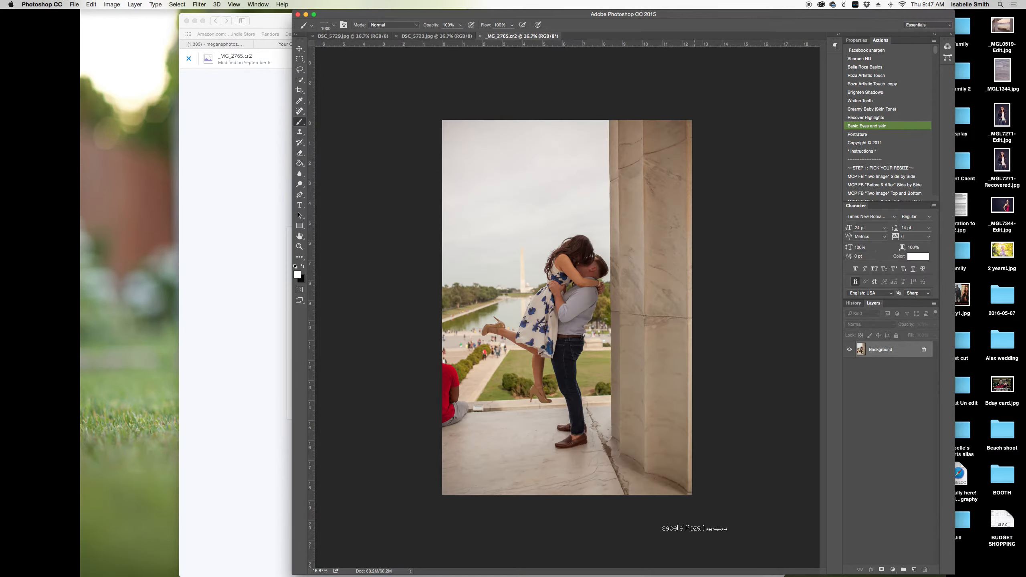
Step: Widen the editor window and reposition it so the photo and all panels are on screen
{"action": "left_click_drag", "start_coordinate": [388, 18], "coordinate": [379, 20]}
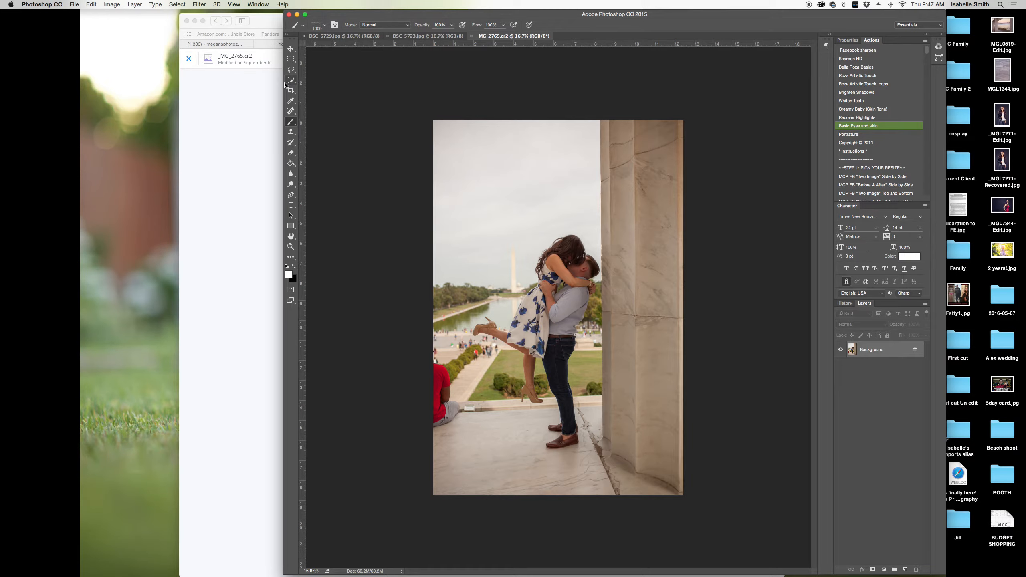
{"action": "left_click_drag", "start_coordinate": [280, 93], "coordinate": [36, 94]}
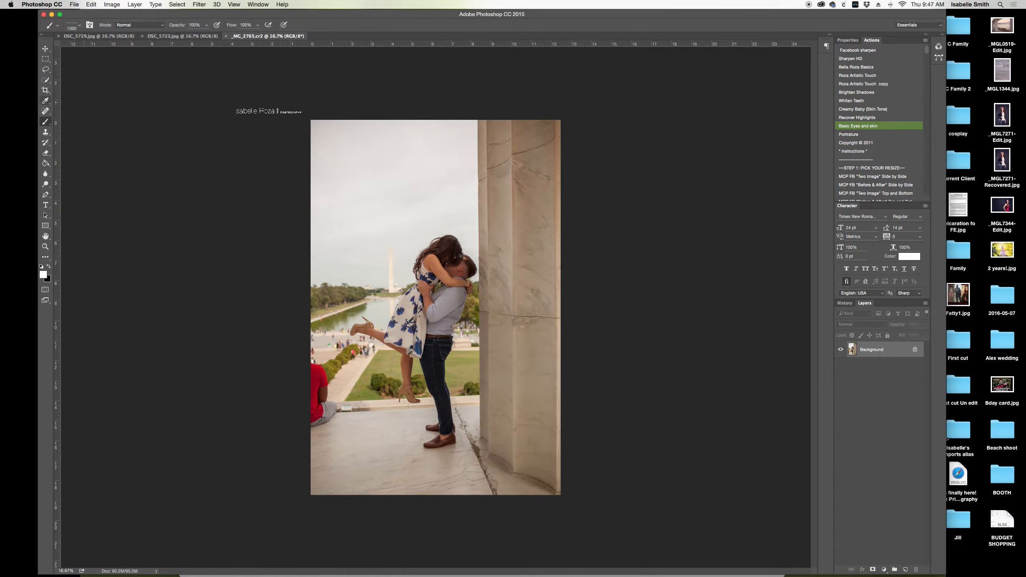
{"action": "left_click_drag", "start_coordinate": [592, 13], "coordinate": [669, 11]}
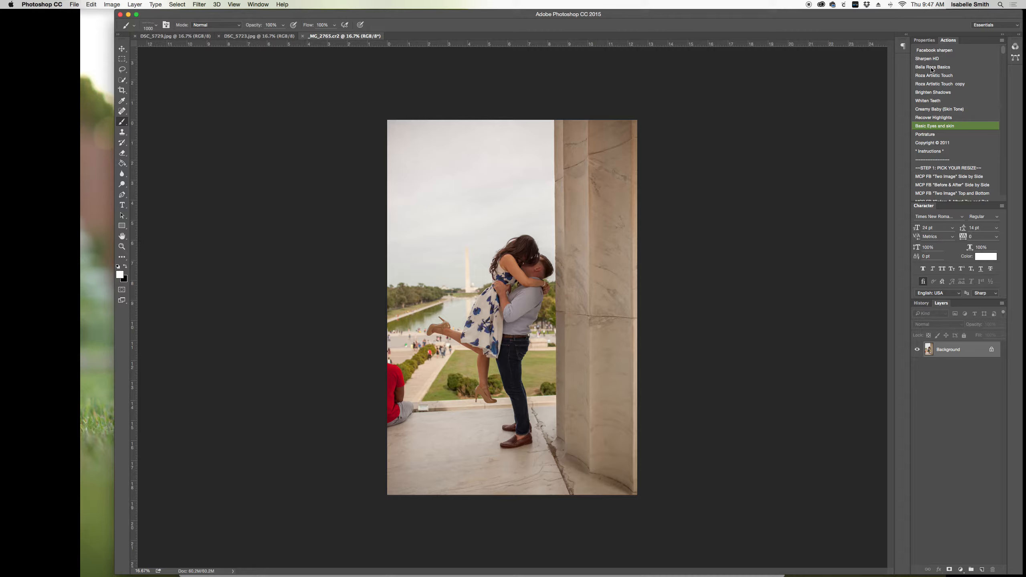
Step: Run the Bella Roza Basics action and toggle the Bella Basics group's visibility to compare before and after
{"action": "left_click", "coordinate": [931, 67]}
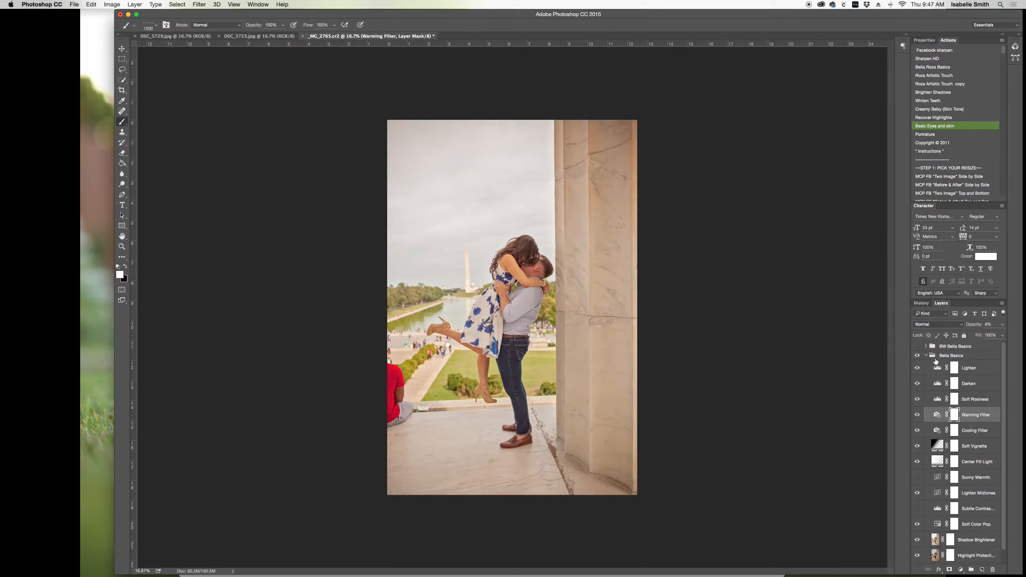
{"action": "left_click", "coordinate": [917, 356]}
{"action": "left_click", "coordinate": [916, 356]}
{"action": "left_click", "coordinate": [916, 356]}
{"action": "left_click", "coordinate": [917, 356]}
Step: Collapse the Bella Basics group and delete it together with the BW Bella Basics group
{"action": "left_click", "coordinate": [926, 355]}
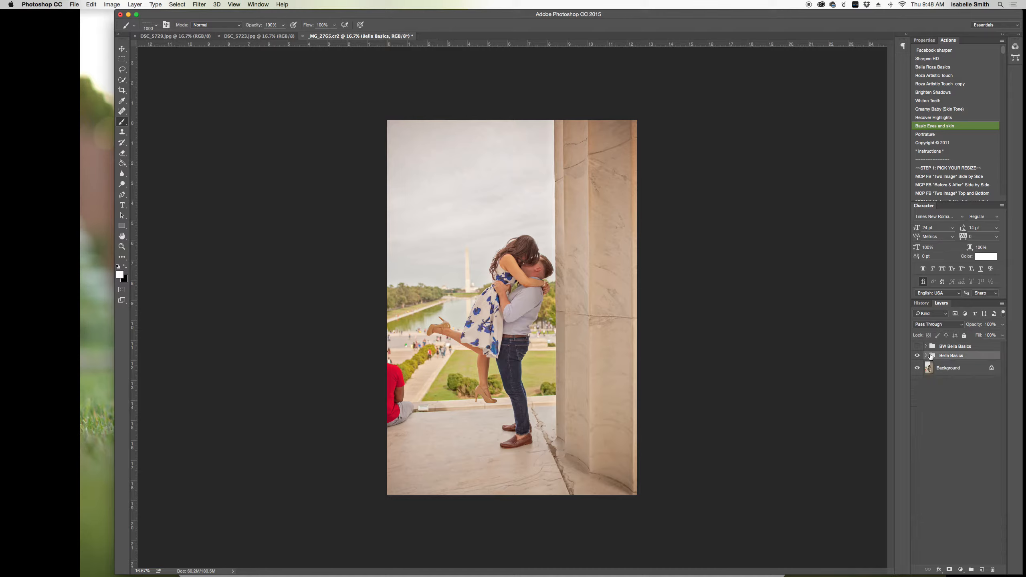
{"action": "left_click", "coordinate": [955, 346], "text": "shift"}
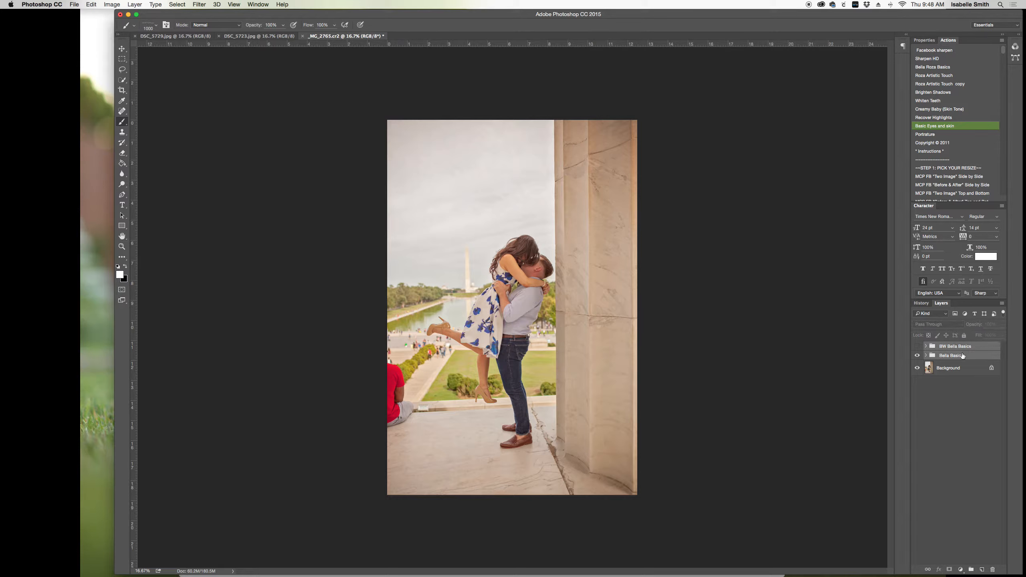
{"action": "left_click", "coordinate": [992, 570]}
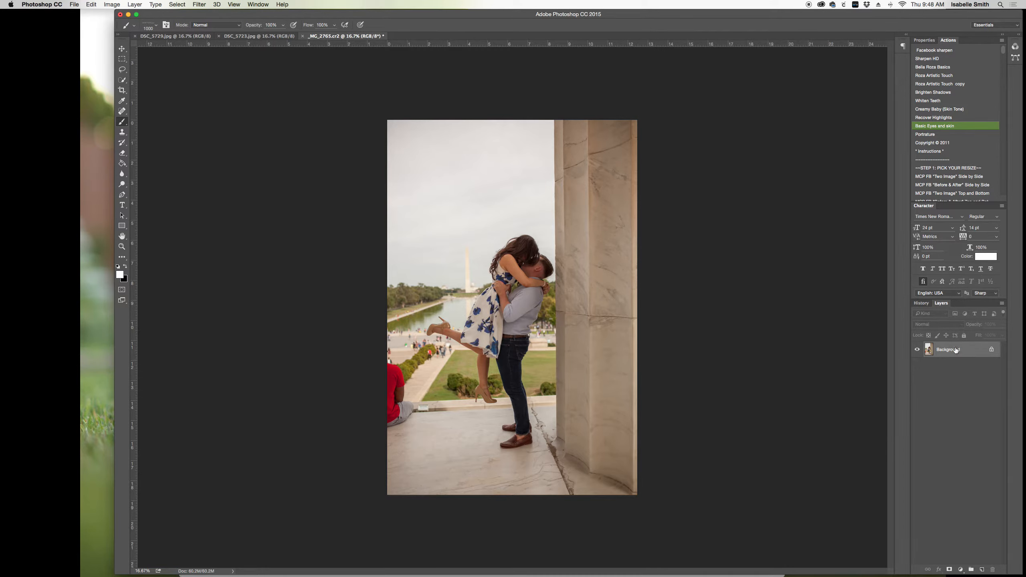
Step: Duplicate the Background layer once and make the copy above it the active layer
{"action": "key", "text": "super+j"}
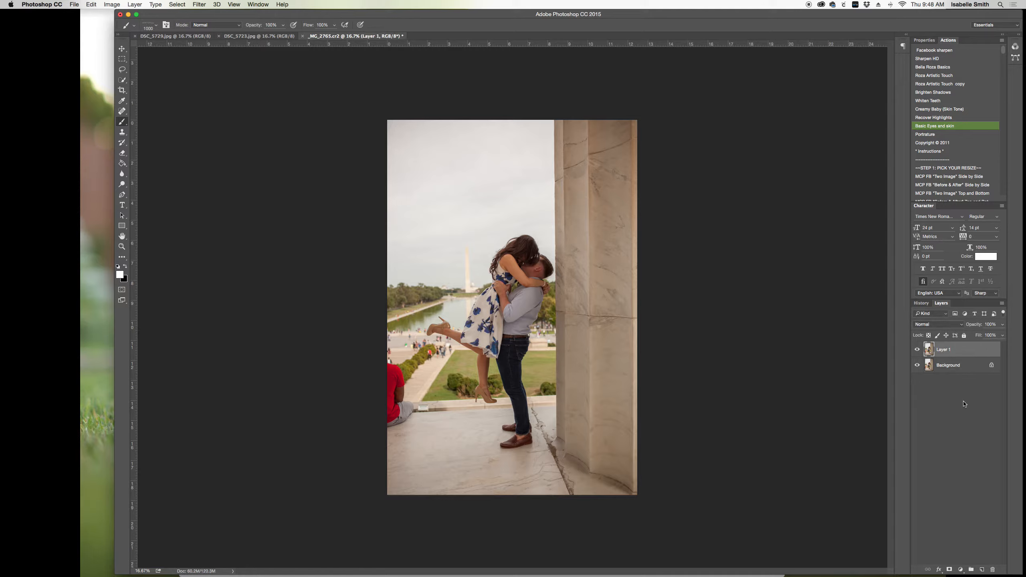
{"action": "left_click_drag", "start_coordinate": [964, 361], "coordinate": [982, 570]}
{"action": "left_click_drag", "start_coordinate": [953, 366], "coordinate": [992, 569]}
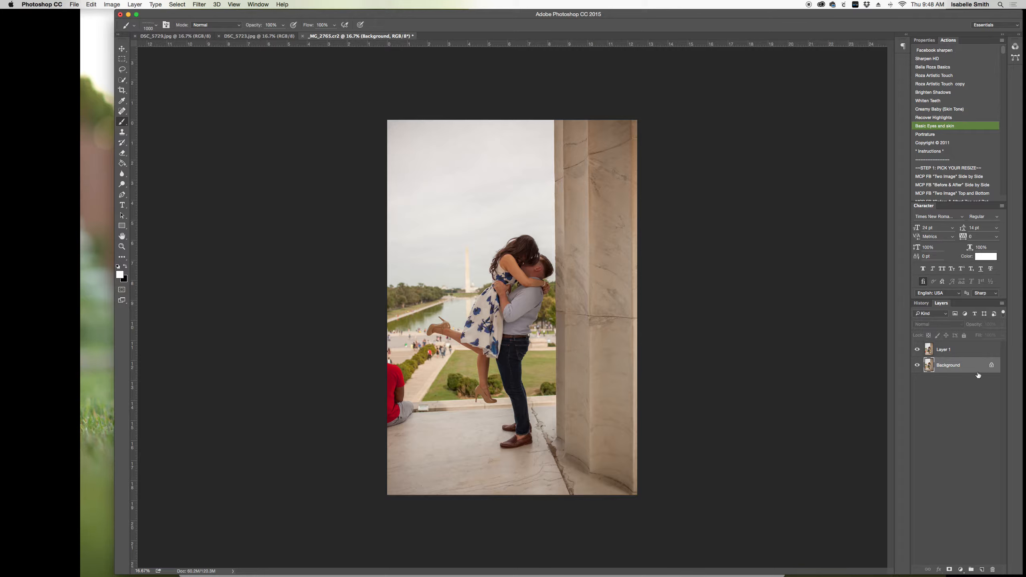
{"action": "left_click", "coordinate": [966, 355]}
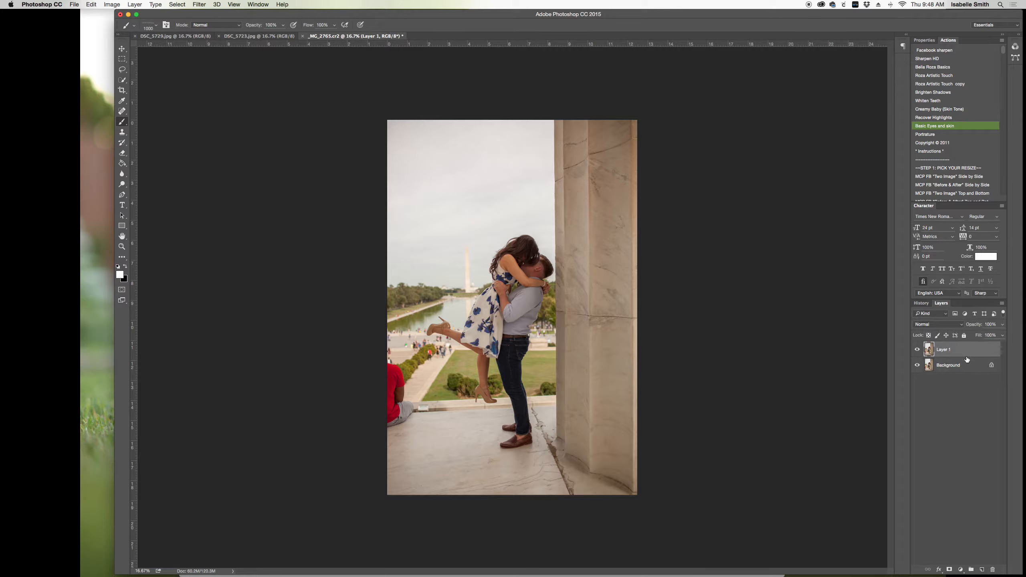
Step: Draw a loose Lasso selection around the seated person in red at the photo's left edge
{"action": "left_click", "coordinate": [119, 83]}
{"action": "left_click", "coordinate": [121, 71]}
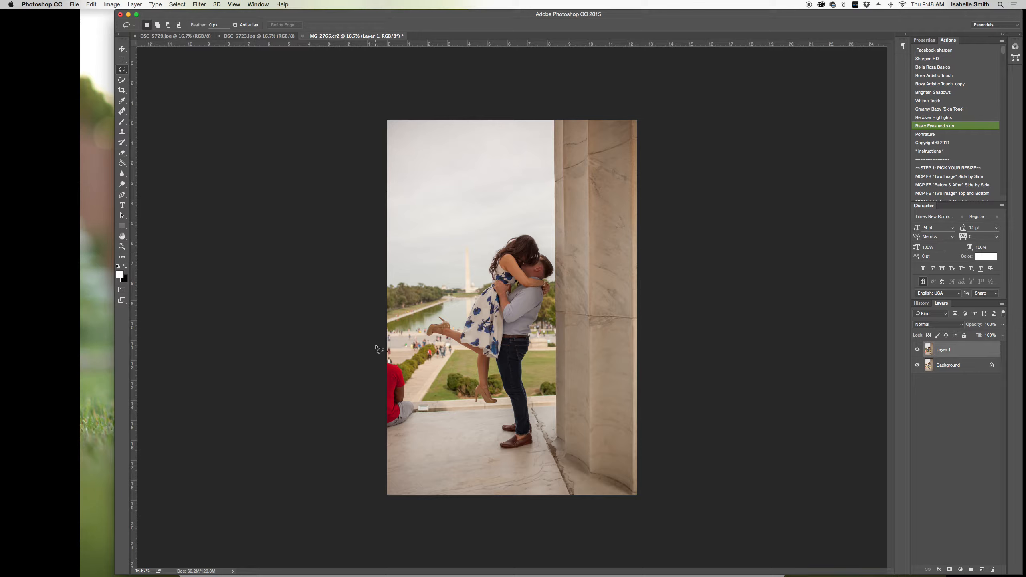
{"action": "mouse_move", "coordinate": [382, 358]}
{"action": "left_mouse_down"}
{"action": "mouse_move", "coordinate": [418, 382]}
{"action": "mouse_move", "coordinate": [421, 406]}
{"action": "mouse_move", "coordinate": [410, 427]}
{"action": "mouse_move", "coordinate": [381, 428]}
{"action": "mouse_move", "coordinate": [382, 359]}
{"action": "left_mouse_up"}
{"action": "key", "text": "shift"}
{"action": "mouse_move", "coordinate": [424, 390]}
{"action": "left_mouse_down"}
{"action": "mouse_move", "coordinate": [429, 416]}
{"action": "mouse_move", "coordinate": [415, 410]}
{"action": "left_mouse_up"}
Step: Fill the selected area with Content-Aware contents in Normal mode at 100% opacity, and deselect it
{"action": "right_click", "coordinate": [411, 407]}
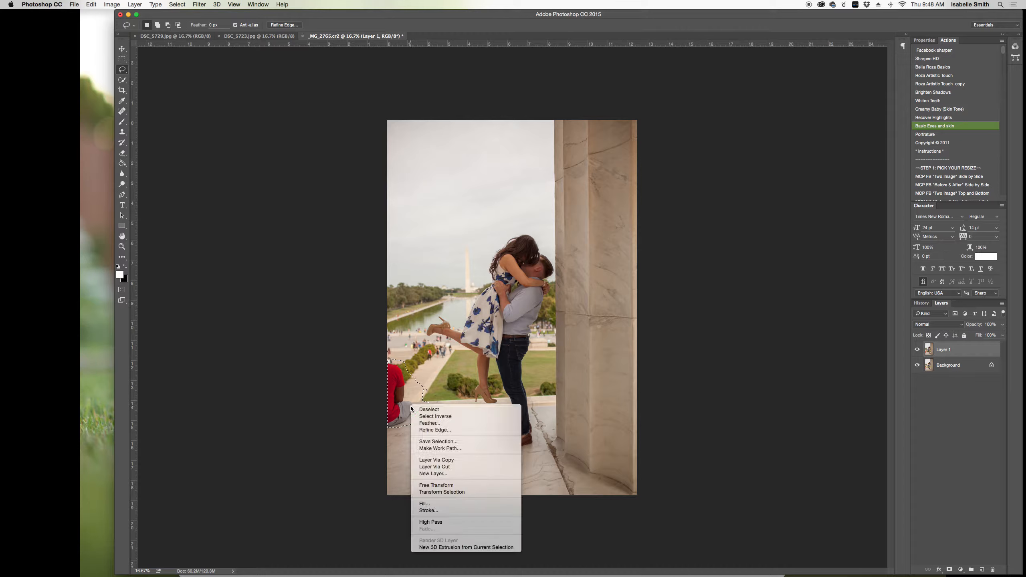
{"action": "left_click", "coordinate": [442, 504]}
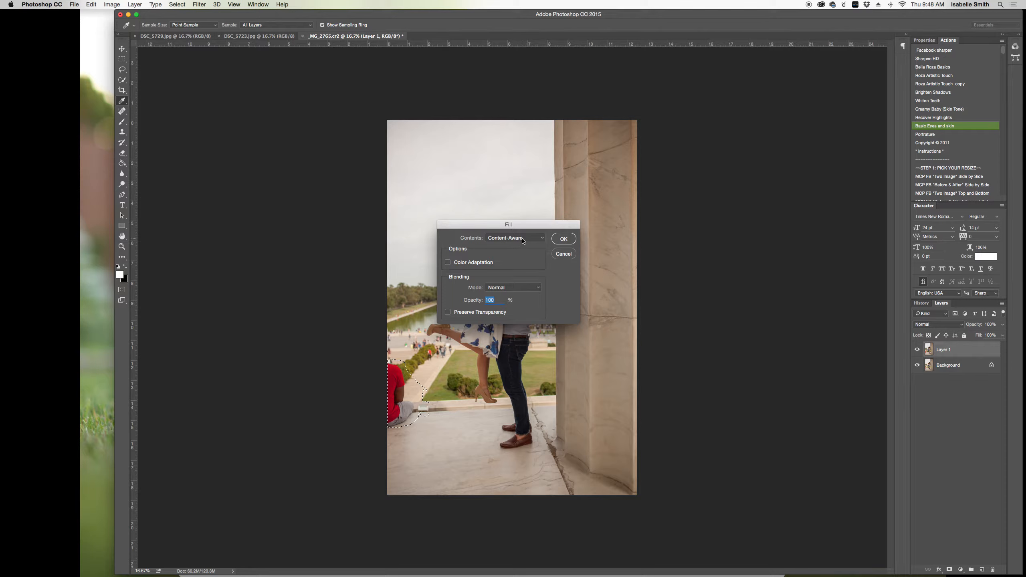
{"action": "left_click", "coordinate": [569, 240]}
{"action": "key", "text": "l"}
{"action": "left_click", "coordinate": [471, 350]}
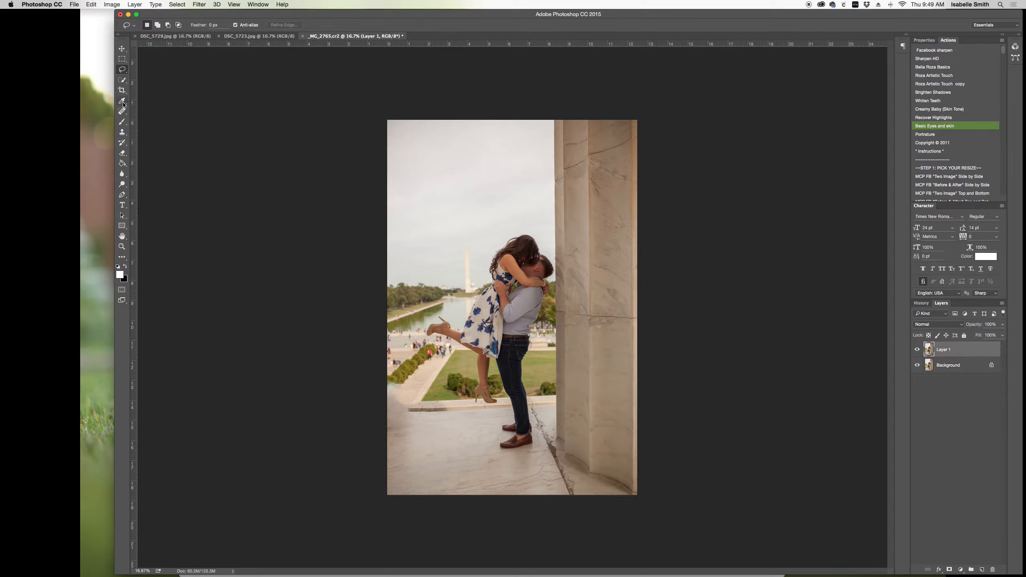
Step: Sample the clean stone ledge with the Clone Stamp for repairing the smudged fill beside it
{"action": "left_click", "coordinate": [122, 136]}
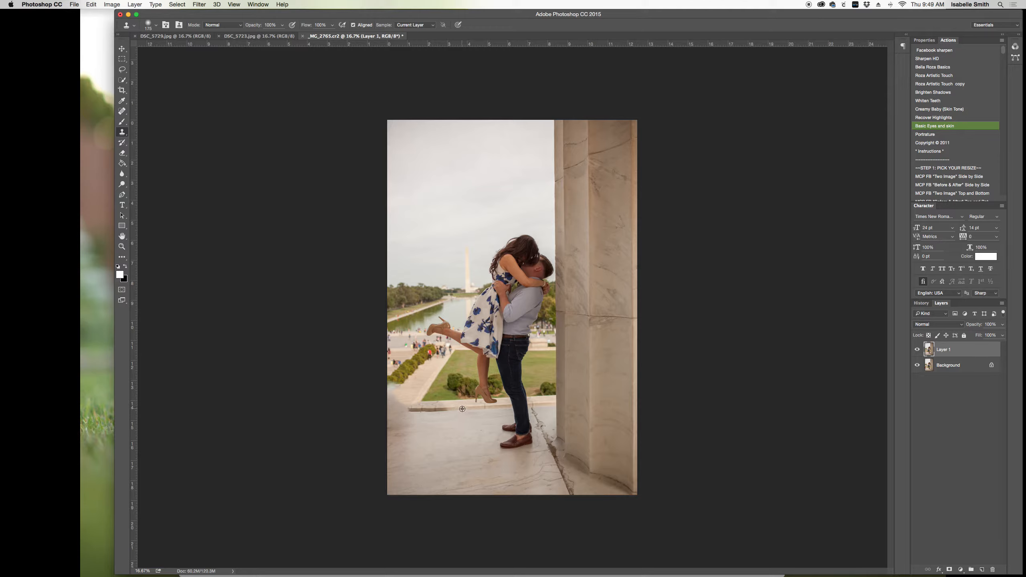
{"action": "left_click", "coordinate": [444, 410], "text": "alt"}
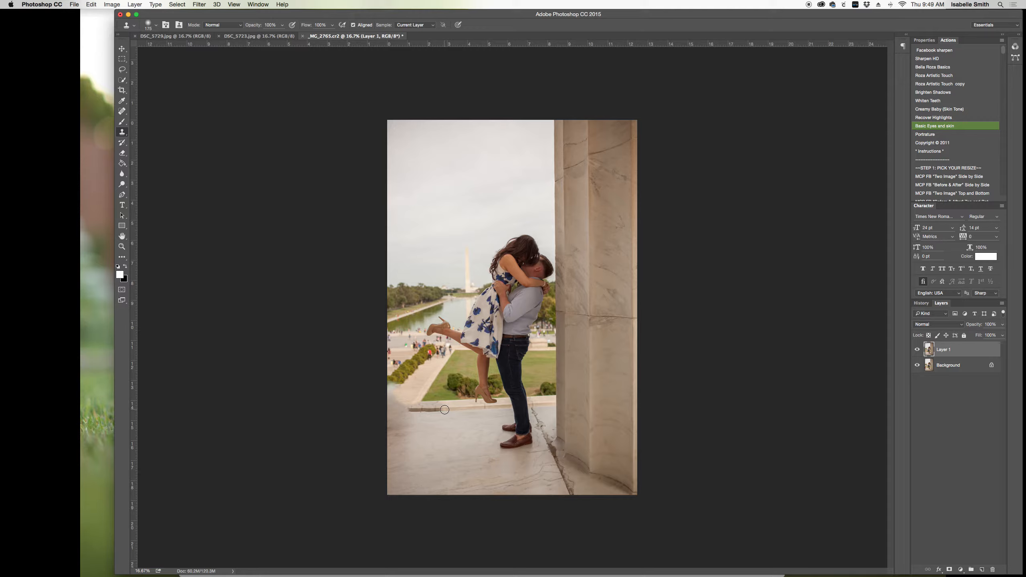
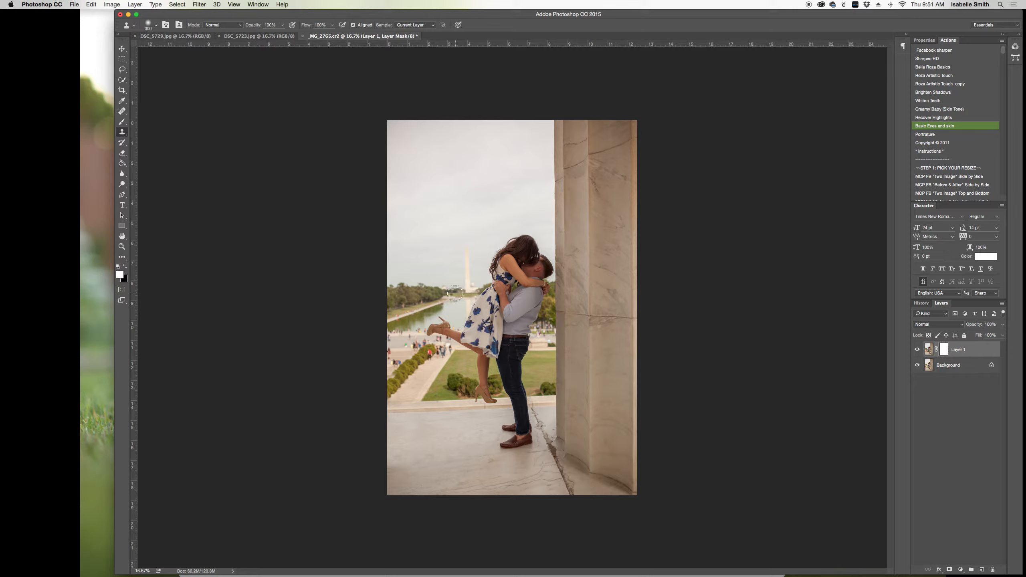
Step: Try painting black on the layer mask over the hedge's lower end with a small soft brush, and undo the stroke
{"action": "left_click", "coordinate": [123, 122]}
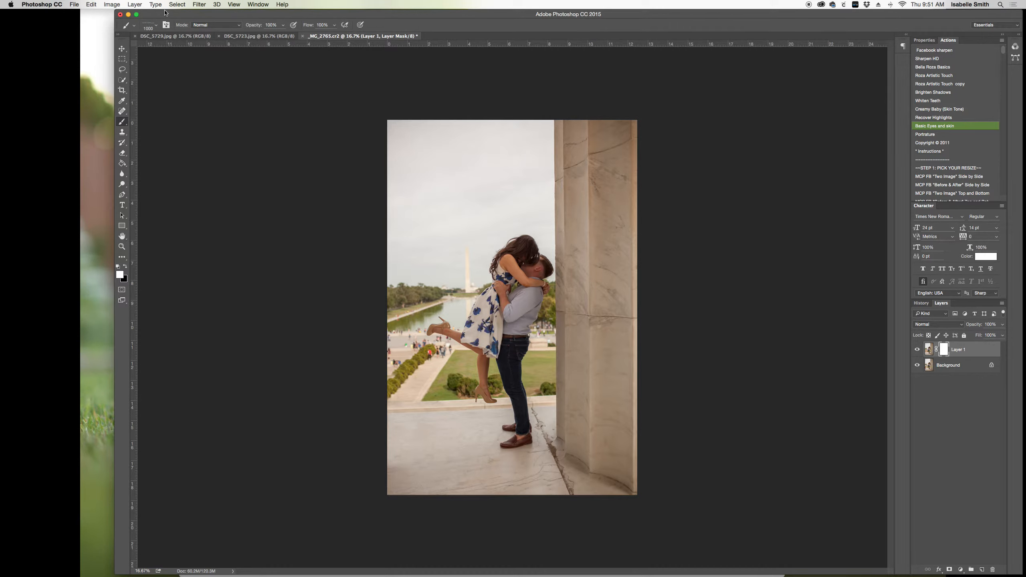
{"action": "left_click", "coordinate": [157, 27]}
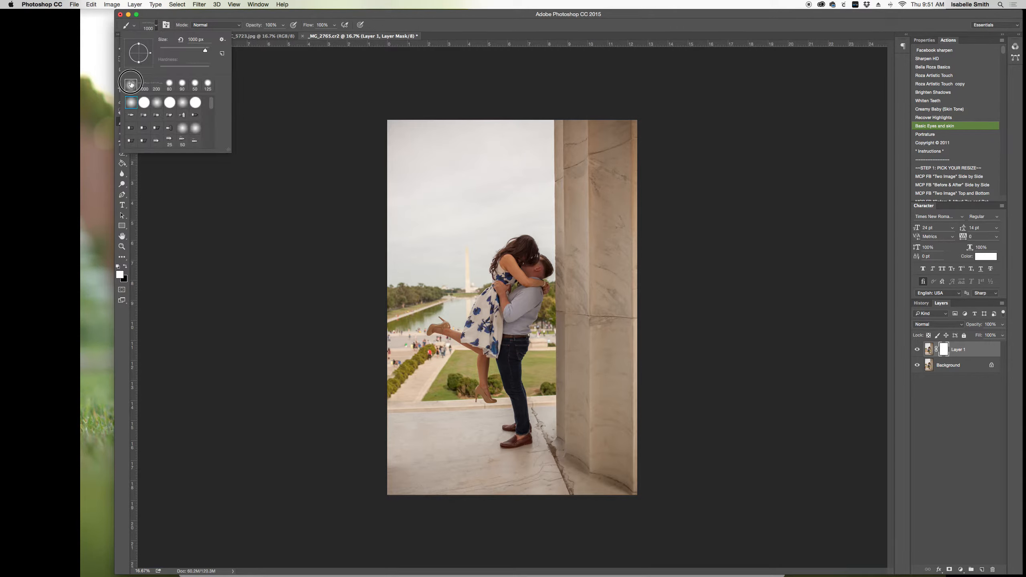
{"action": "left_click", "coordinate": [158, 27]}
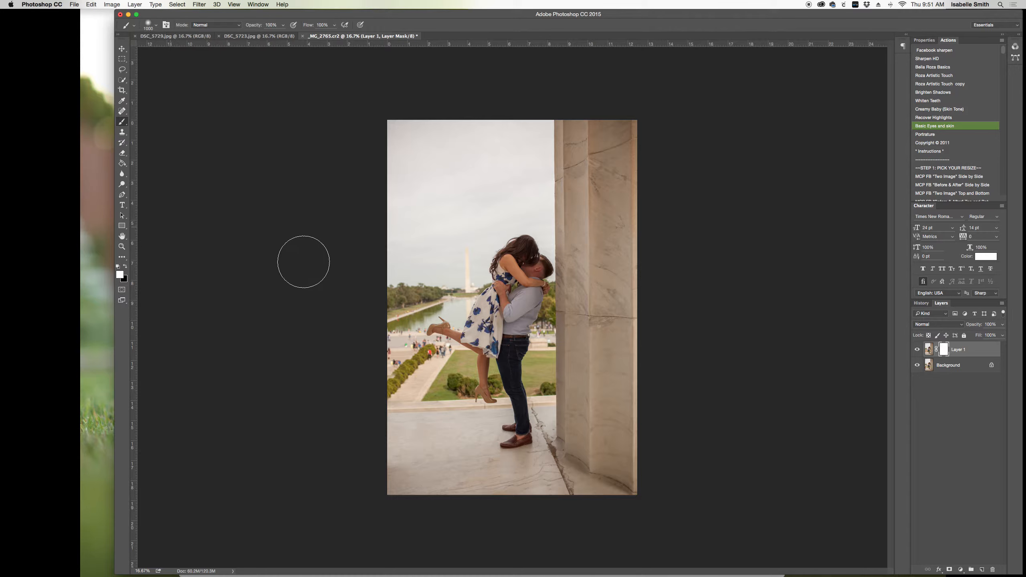
{"action": "key", "text": "x"}
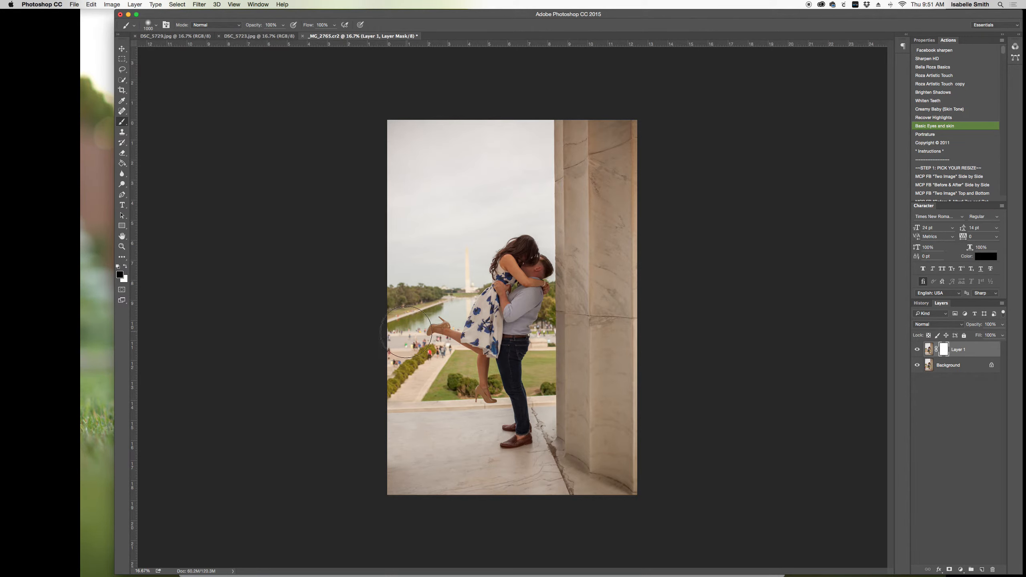
{"action": "key", "text": "bracketleft"}
{"action": "key", "text": "bracketleft"}
{"action": "key", "text": "bracketleft"}
{"action": "key", "text": "bracketleft"}
{"action": "key", "text": "bracketleft"}
{"action": "key", "text": "bracketleft"}
{"action": "key", "text": "bracketleft"}
{"action": "key", "text": "bracketleft"}
{"action": "key", "text": "bracketleft"}
{"action": "key", "text": "bracketleft"}
{"action": "left_click_drag", "start_coordinate": [391, 373], "coordinate": [391, 376]}
{"action": "key", "text": "super+z"}
Step: Undo a second trial stroke on the layer mask and toggle the retouched layer's visibility for comparison
{"action": "double_click", "coordinate": [944, 350]}
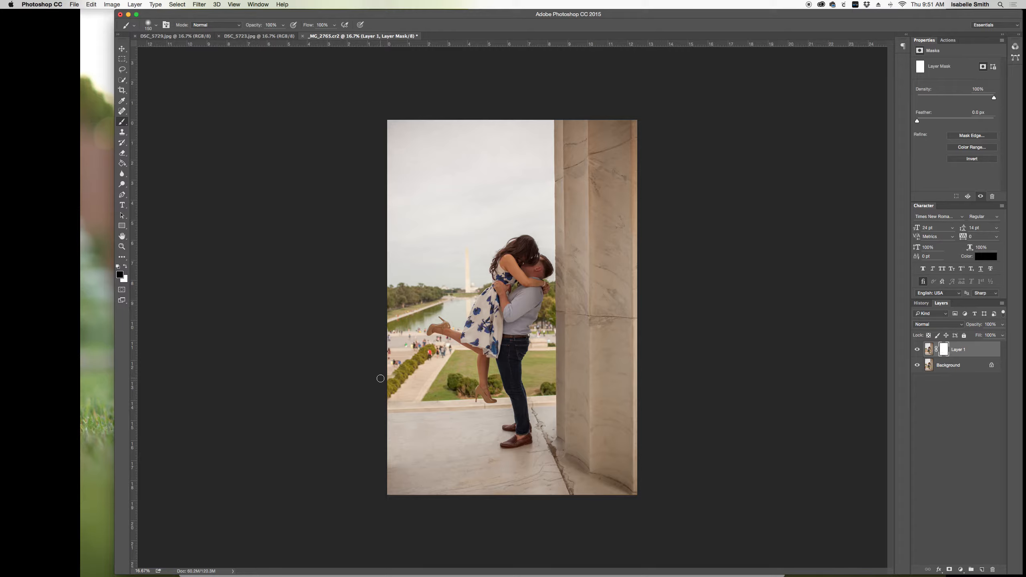
{"action": "left_click_drag", "start_coordinate": [393, 375], "coordinate": [388, 386]}
{"action": "key", "text": "super+z"}
{"action": "left_click", "coordinate": [917, 349]}
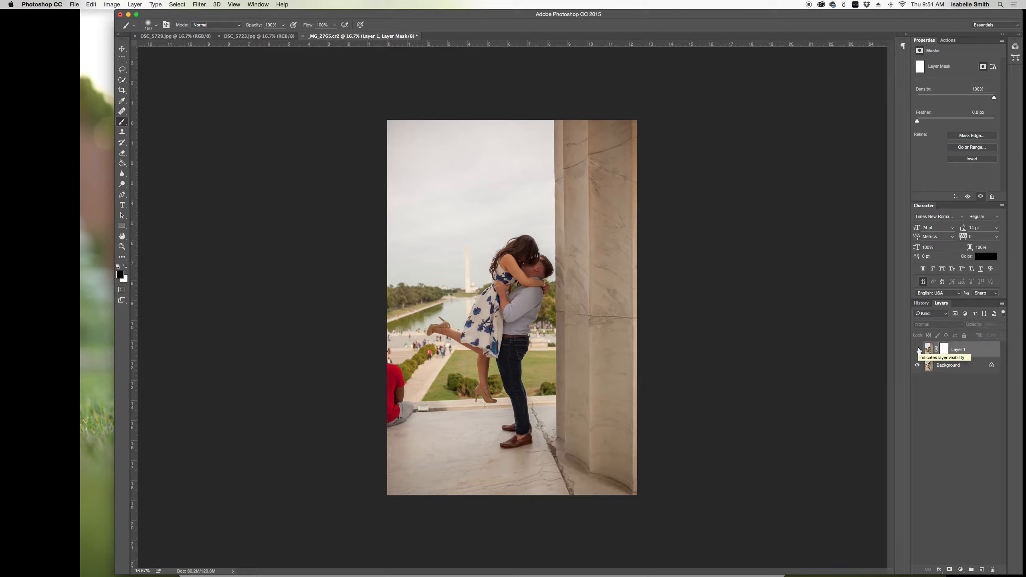
{"action": "left_click", "coordinate": [917, 350]}
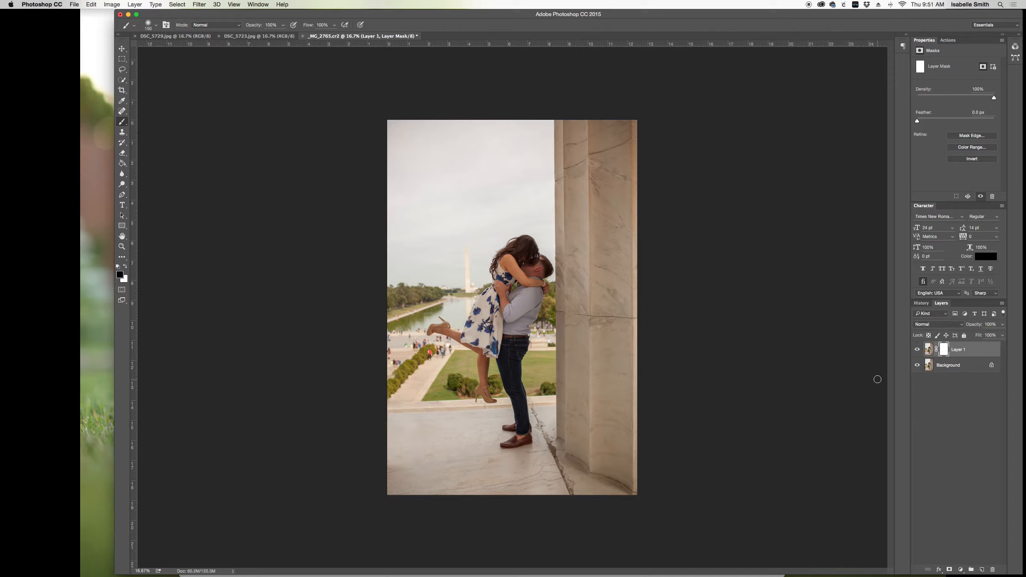
Step: Clone from beside the hedge over its lower end at the photo's left edge, working on the layer's image with a smaller Clone Stamp
{"action": "left_click", "coordinate": [925, 350]}
{"action": "left_click", "coordinate": [122, 131]}
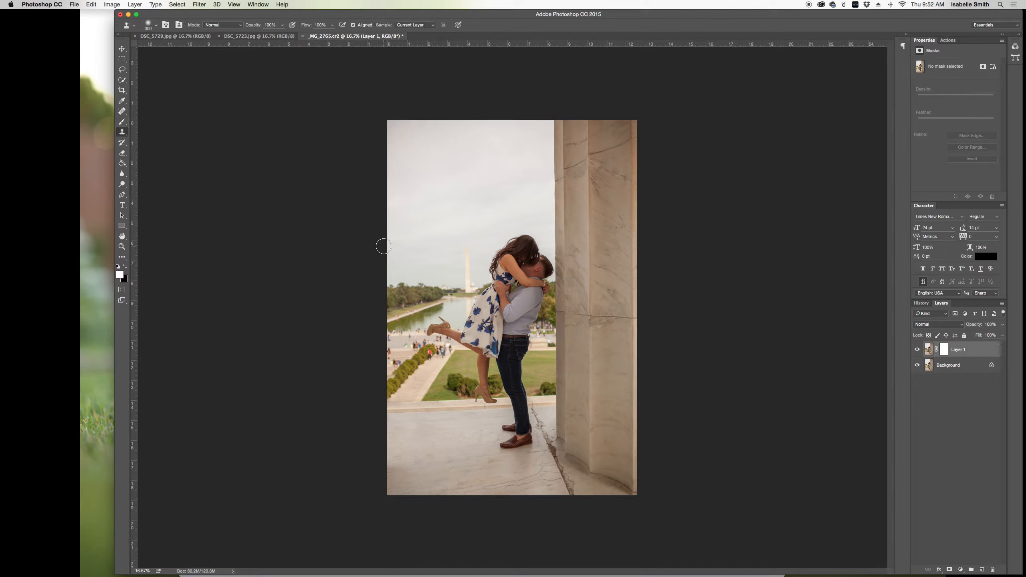
{"action": "key", "text": "bracketleft"}
{"action": "key", "text": "bracketleft"}
{"action": "key", "text": "bracketleft"}
{"action": "left_click", "coordinate": [405, 368], "text": "alt"}
{"action": "left_click_drag", "start_coordinate": [398, 375], "coordinate": [389, 388]}
Step: Clone clean stone over the blemish on the ledge below the hedge, using a finer Clone Stamp brush
{"action": "left_click", "coordinate": [121, 246]}
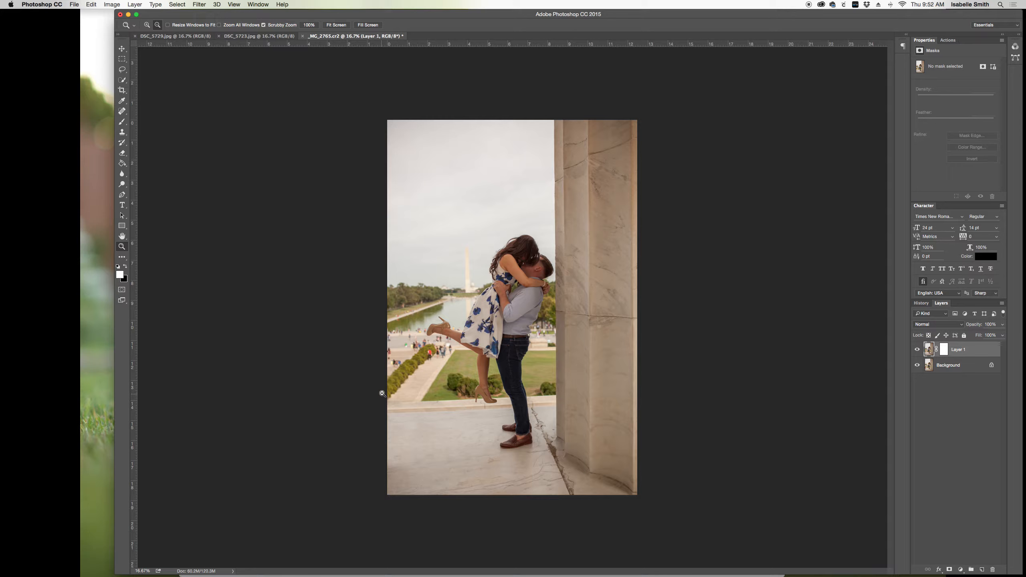
{"action": "left_click", "coordinate": [400, 398]}
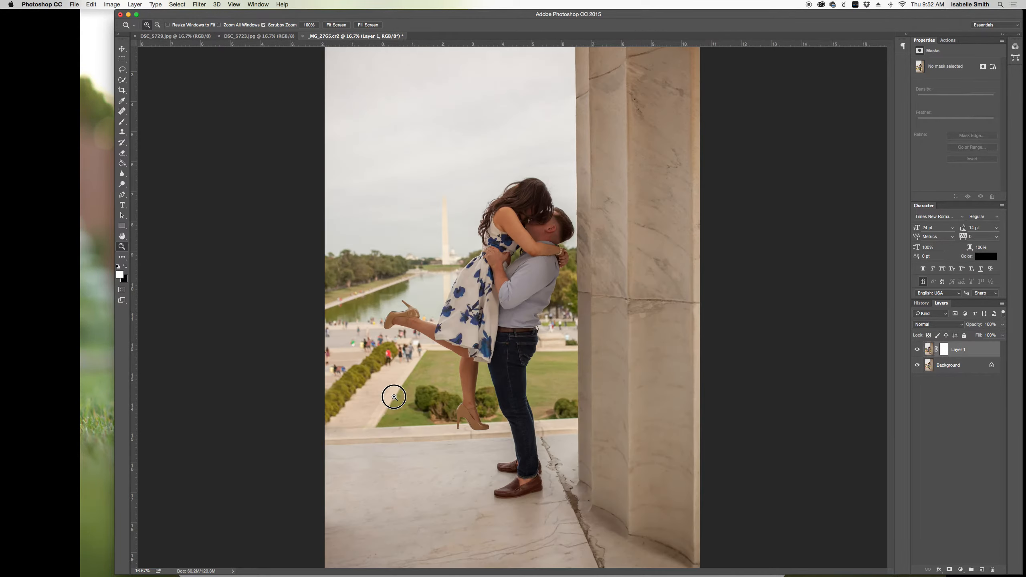
{"action": "left_click", "coordinate": [375, 403]}
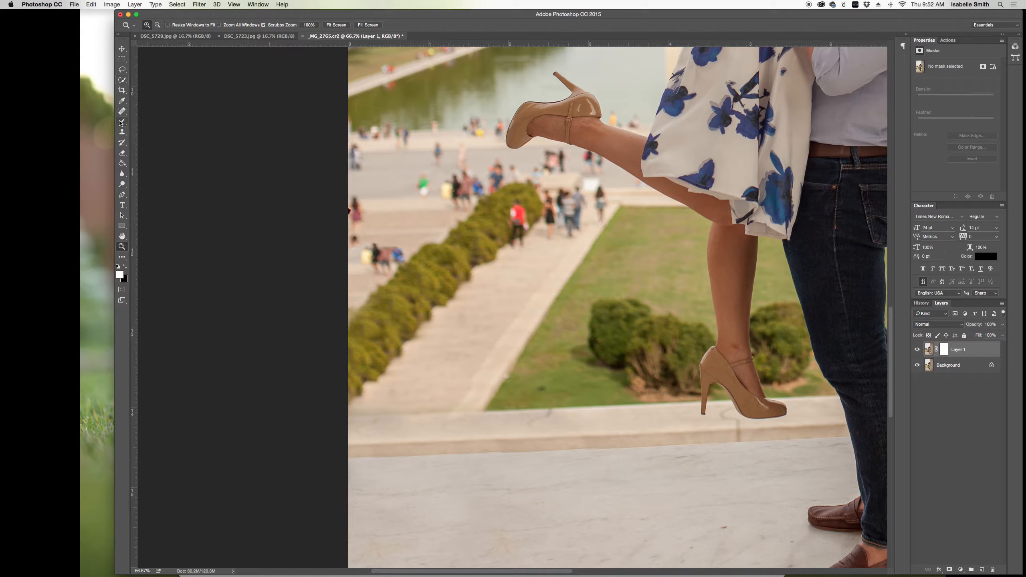
{"action": "left_click", "coordinate": [121, 132]}
{"action": "key", "text": "bracketleft"}
{"action": "key", "text": "bracketleft"}
{"action": "key", "text": "bracketleft"}
{"action": "key", "text": "bracketleft"}
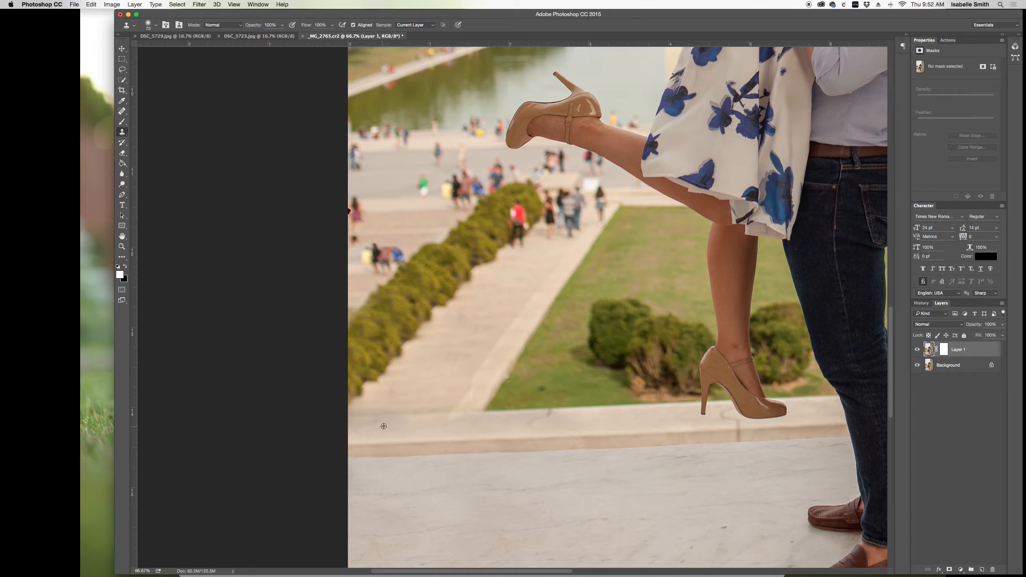
{"action": "left_click", "coordinate": [406, 422], "text": "alt"}
{"action": "left_click", "coordinate": [381, 422]}
{"action": "mouse_move", "coordinate": [380, 422]}
{"action": "left_mouse_down"}
{"action": "mouse_move", "coordinate": [362, 429]}
{"action": "mouse_move", "coordinate": [370, 431]}
{"action": "left_mouse_up"}
Step: Clean up the lawn's lower border along the ledge with Clone Stamp samples taken from farther along it
{"action": "left_click", "coordinate": [571, 416], "text": "alt"}
{"action": "left_click", "coordinate": [553, 415]}
{"action": "mouse_move", "coordinate": [553, 414]}
{"action": "left_mouse_down"}
{"action": "mouse_move", "coordinate": [534, 423]}
{"action": "mouse_move", "coordinate": [557, 418]}
{"action": "left_mouse_up"}
{"action": "left_click", "coordinate": [593, 407], "text": "alt"}
{"action": "left_click", "coordinate": [538, 390]}
{"action": "left_click", "coordinate": [121, 246]}
{"action": "right_click", "coordinate": [507, 275]}
{"action": "left_click", "coordinate": [544, 282]}
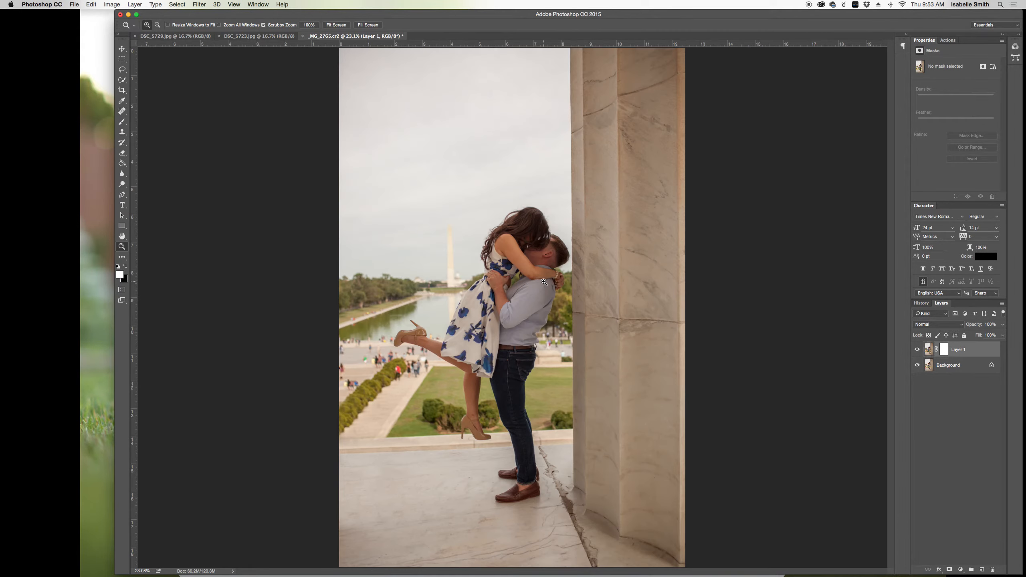
Step: Toggle the retouched layer's visibility repeatedly to compare the photo with and without the retouching
{"action": "left_click", "coordinate": [921, 349]}
{"action": "left_click", "coordinate": [919, 350]}
{"action": "left_click", "coordinate": [919, 350]}
{"action": "left_click", "coordinate": [919, 350]}
{"action": "left_click", "coordinate": [919, 350]}
{"action": "left_click", "coordinate": [919, 350]}
Step: Lasso the group of people on the plaza beside the hedge's lower half and remove them with a Content-Aware fill
{"action": "left_click_drag", "start_coordinate": [345, 389], "coordinate": [366, 383]}
{"action": "left_click", "coordinate": [366, 385]}
{"action": "left_click", "coordinate": [366, 389]}
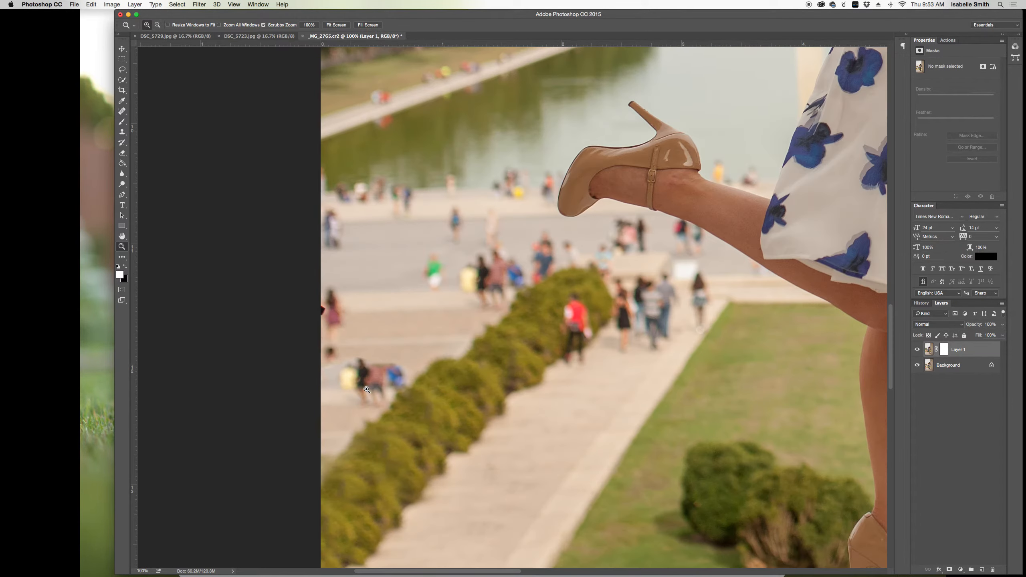
{"action": "left_click", "coordinate": [355, 373]}
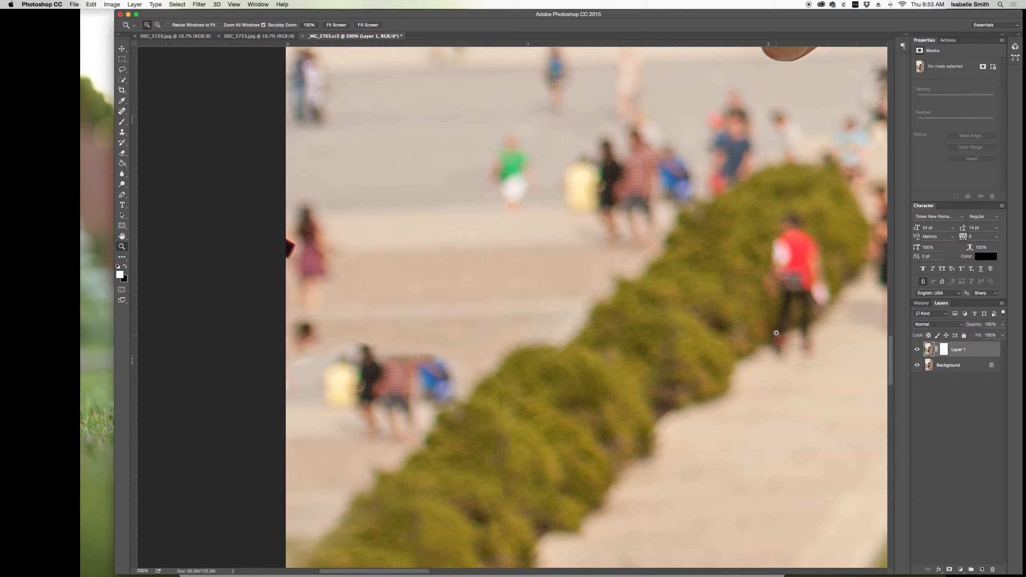
{"action": "left_click", "coordinate": [122, 69]}
{"action": "mouse_move", "coordinate": [455, 353]}
{"action": "left_mouse_down"}
{"action": "mouse_move", "coordinate": [372, 331]}
{"action": "mouse_move", "coordinate": [319, 350]}
{"action": "mouse_move", "coordinate": [308, 399]}
{"action": "mouse_move", "coordinate": [316, 433]}
{"action": "mouse_move", "coordinate": [368, 465]}
{"action": "mouse_move", "coordinate": [412, 445]}
{"action": "mouse_move", "coordinate": [419, 424]}
{"action": "mouse_move", "coordinate": [456, 400]}
{"action": "mouse_move", "coordinate": [452, 346]}
{"action": "left_mouse_up"}
{"action": "right_click", "coordinate": [401, 389]}
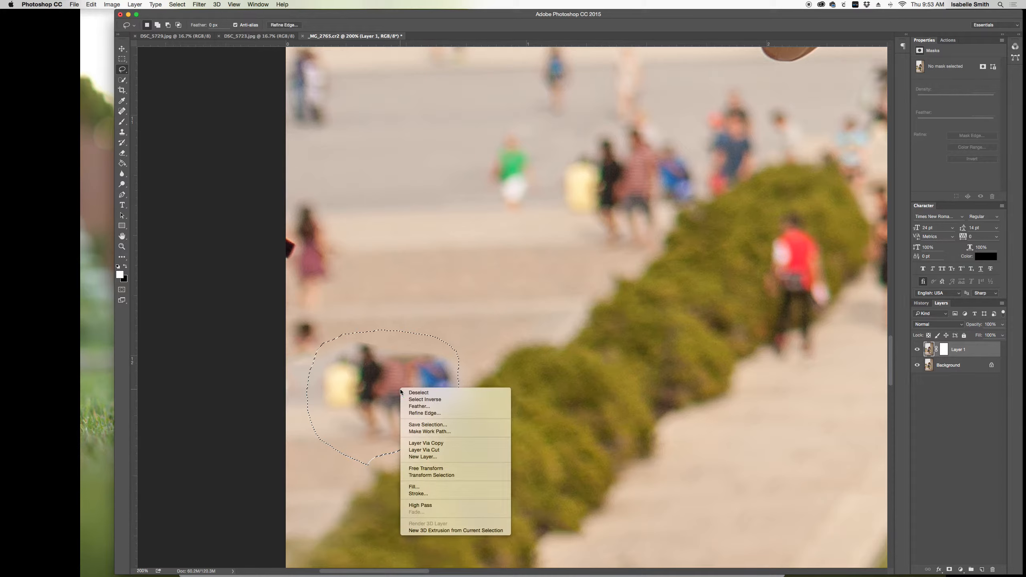
{"action": "left_click", "coordinate": [413, 487]}
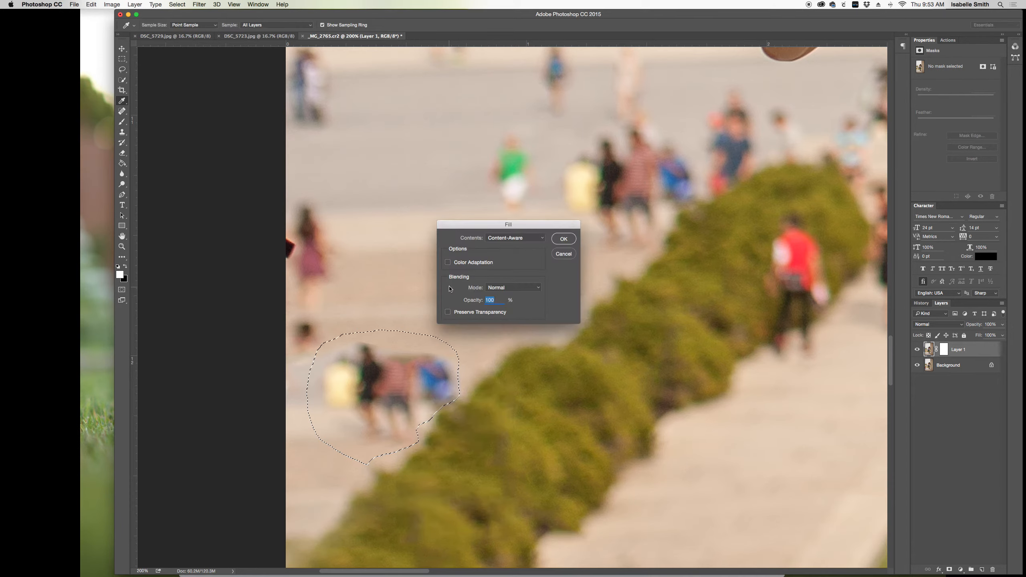
{"action": "left_click", "coordinate": [559, 239]}
{"action": "key", "text": "super+d"}
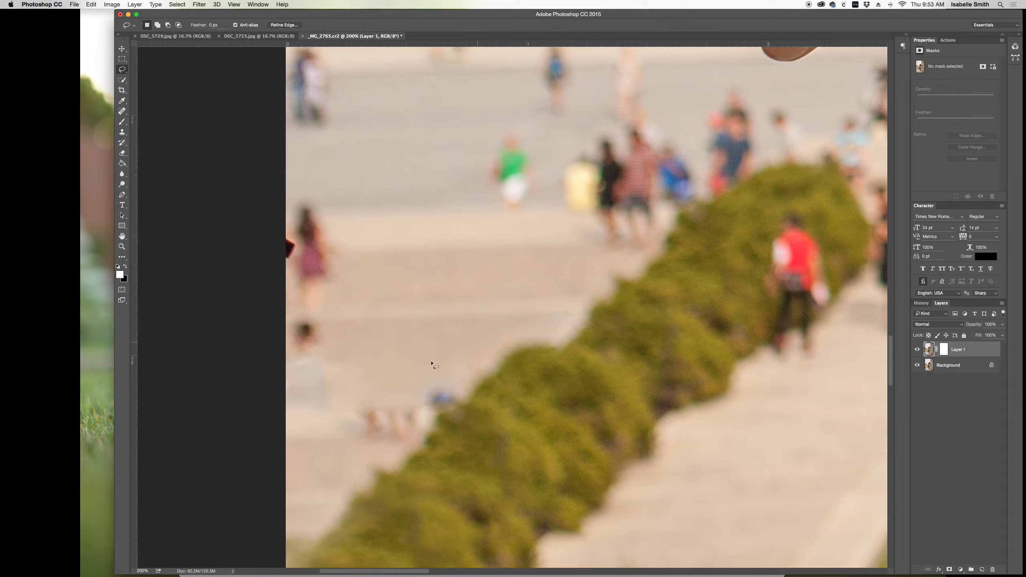
Step: Select the leftover feet and blue patch beside the hedge and replace them with a Content-Aware fill
{"action": "mouse_move", "coordinate": [464, 367]}
{"action": "left_mouse_down"}
{"action": "mouse_move", "coordinate": [346, 419]}
{"action": "mouse_move", "coordinate": [356, 449]}
{"action": "mouse_move", "coordinate": [393, 449]}
{"action": "mouse_move", "coordinate": [422, 416]}
{"action": "mouse_move", "coordinate": [458, 408]}
{"action": "mouse_move", "coordinate": [460, 366]}
{"action": "mouse_move", "coordinate": [469, 388]}
{"action": "left_mouse_up"}
{"action": "right_click", "coordinate": [399, 406]}
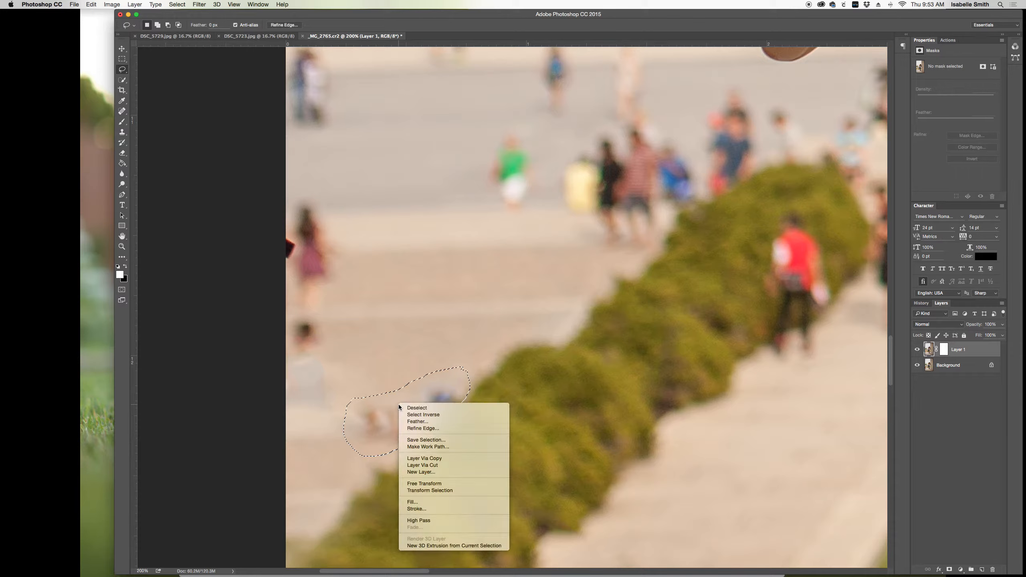
{"action": "left_click", "coordinate": [414, 502]}
{"action": "left_click", "coordinate": [564, 239]}
{"action": "key", "text": "super+d"}
Step: Remove the dark head and pale remnant at the photo's left edge with a lassoed Content-Aware fill
{"action": "mouse_move", "coordinate": [332, 387]}
{"action": "left_mouse_down"}
{"action": "mouse_move", "coordinate": [314, 309]}
{"action": "mouse_move", "coordinate": [268, 363]}
{"action": "mouse_move", "coordinate": [317, 439]}
{"action": "mouse_move", "coordinate": [332, 368]}
{"action": "mouse_move", "coordinate": [341, 388]}
{"action": "left_mouse_up"}
{"action": "right_click", "coordinate": [317, 392]}
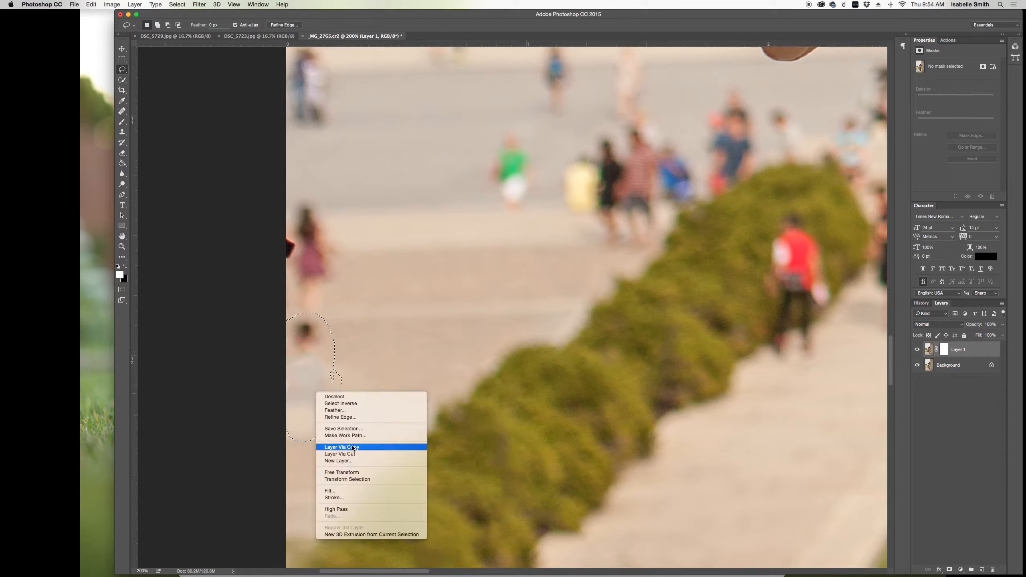
{"action": "left_click", "coordinate": [346, 489]}
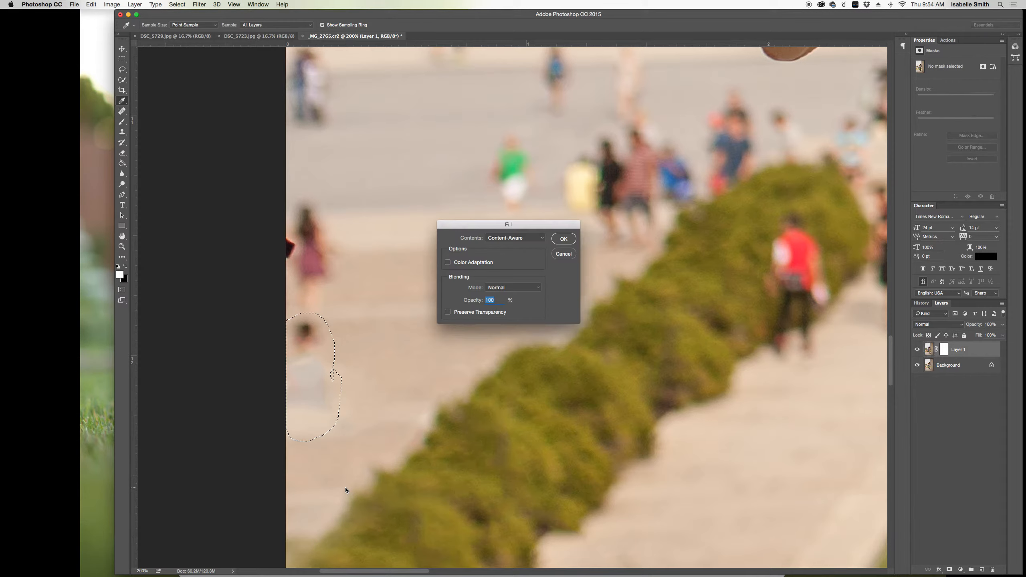
{"action": "left_click", "coordinate": [570, 240]}
{"action": "key", "text": "super+d"}
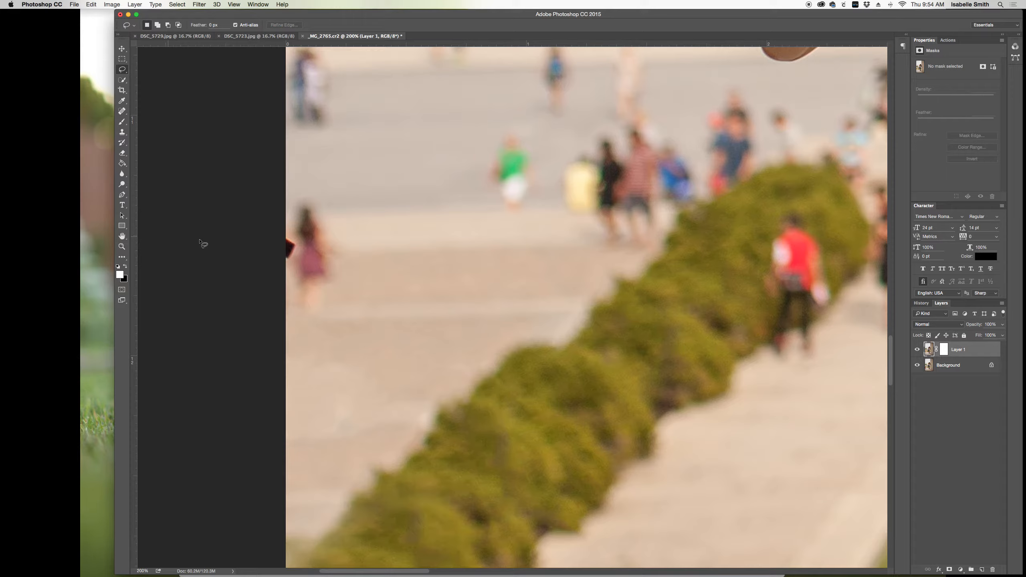
Step: Lasso the woman in the purple dress at the photo's left edge and erase her with a Content-Aware fill
{"action": "mouse_move", "coordinate": [285, 198]}
{"action": "left_mouse_down"}
{"action": "mouse_move", "coordinate": [314, 192]}
{"action": "mouse_move", "coordinate": [336, 240]}
{"action": "mouse_move", "coordinate": [339, 285]}
{"action": "mouse_move", "coordinate": [325, 322]}
{"action": "mouse_move", "coordinate": [284, 306]}
{"action": "mouse_move", "coordinate": [286, 196]}
{"action": "left_mouse_up"}
{"action": "right_click", "coordinate": [314, 244]}
{"action": "left_click", "coordinate": [340, 343]}
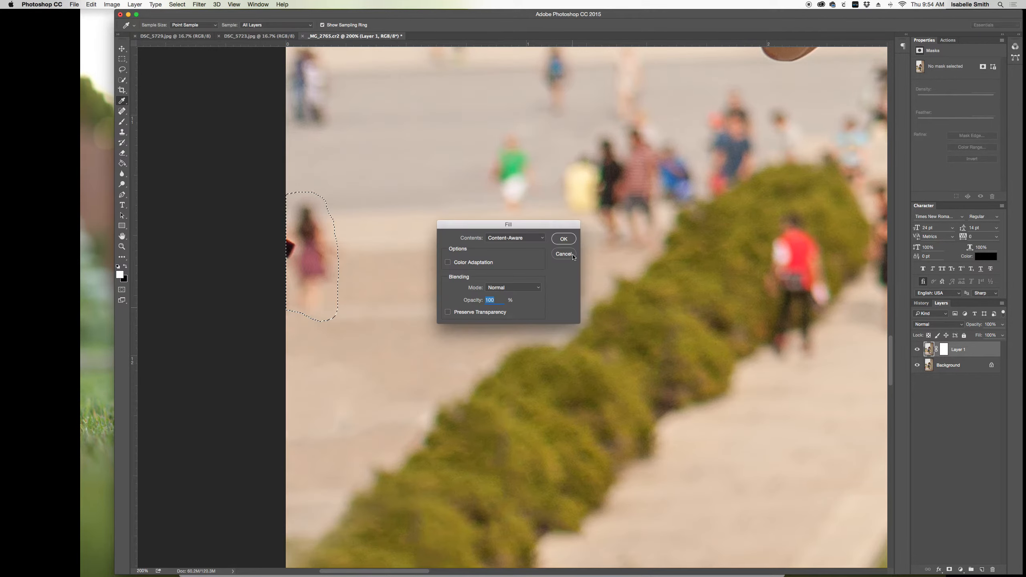
{"action": "left_click", "coordinate": [563, 236]}
{"action": "key", "text": "super+d"}
Step: View the whole photo and switch the retouched layer off and on to check the removed people
{"action": "scroll", "coordinate": [269, 206], "scroll_direction": "up", "scroll_amount": 3}
{"action": "left_click", "coordinate": [122, 246]}
{"action": "right_click", "coordinate": [574, 267]}
{"action": "left_click", "coordinate": [596, 275]}
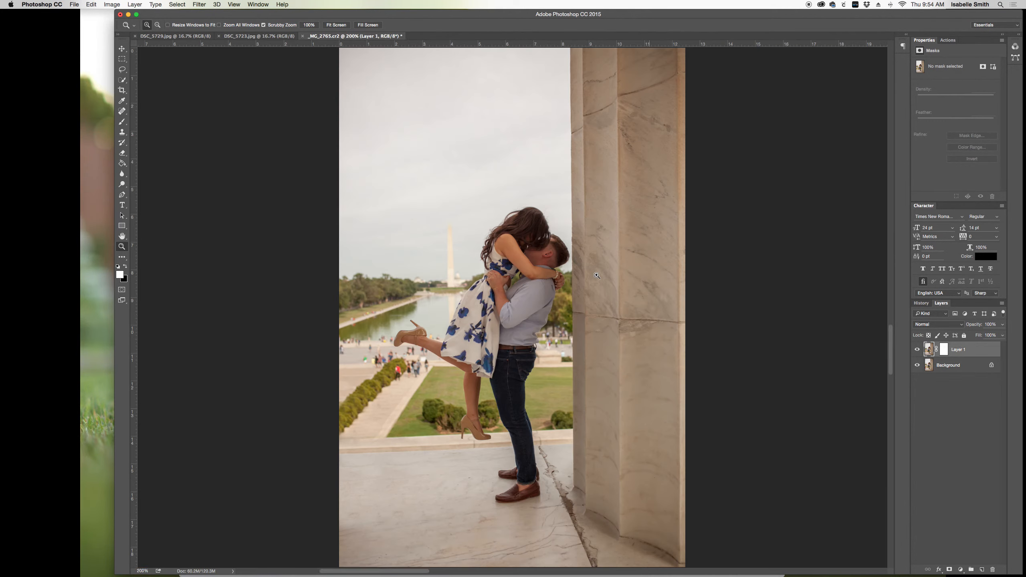
{"action": "left_click", "coordinate": [918, 349]}
{"action": "left_click", "coordinate": [917, 349]}
{"action": "left_click", "coordinate": [917, 349]}
{"action": "left_click", "coordinate": [917, 350]}
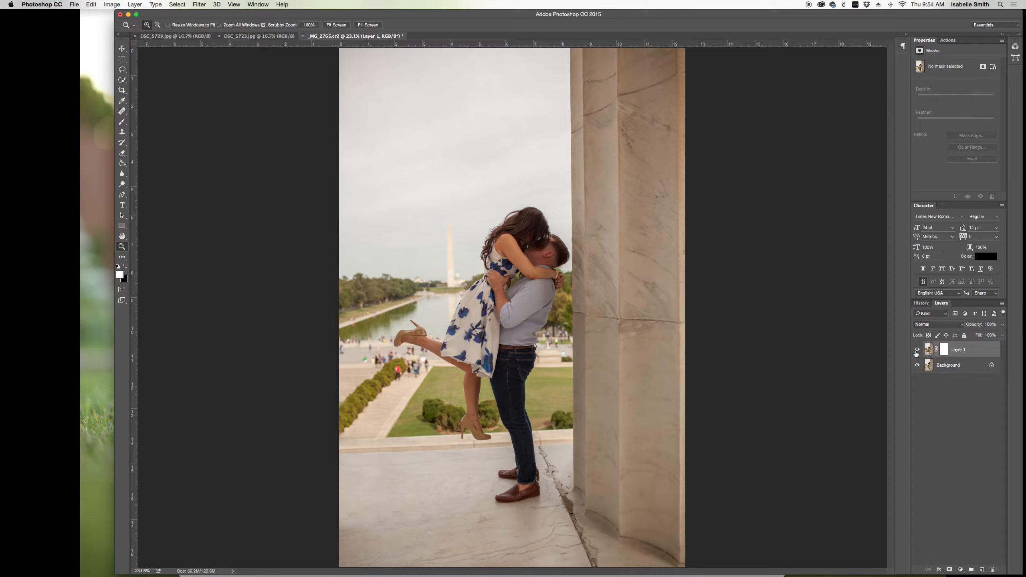
Step: Flatten the image and duplicate the Background as a new layer
{"action": "left_click", "coordinate": [961, 367]}
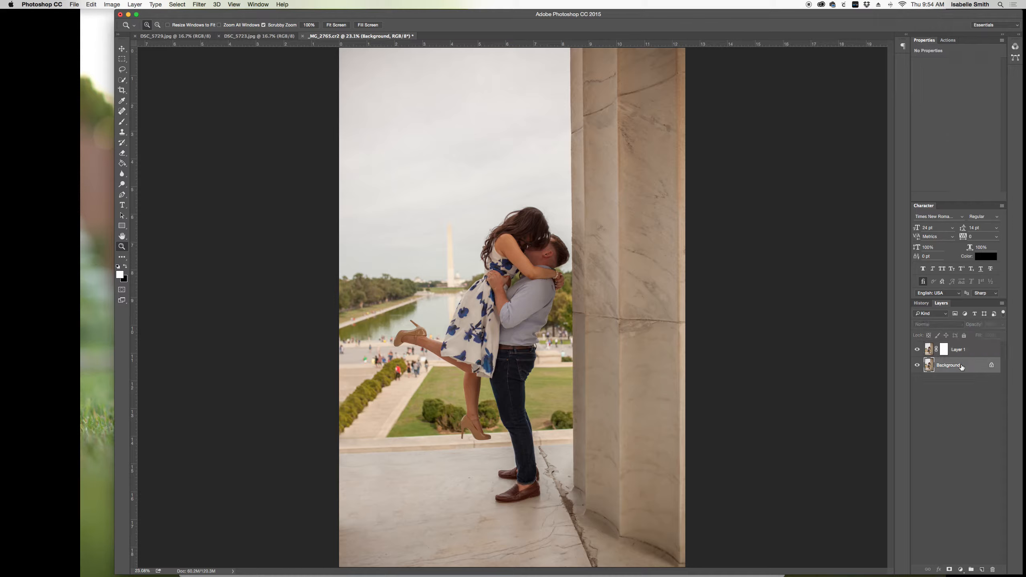
{"action": "right_click", "coordinate": [962, 367]}
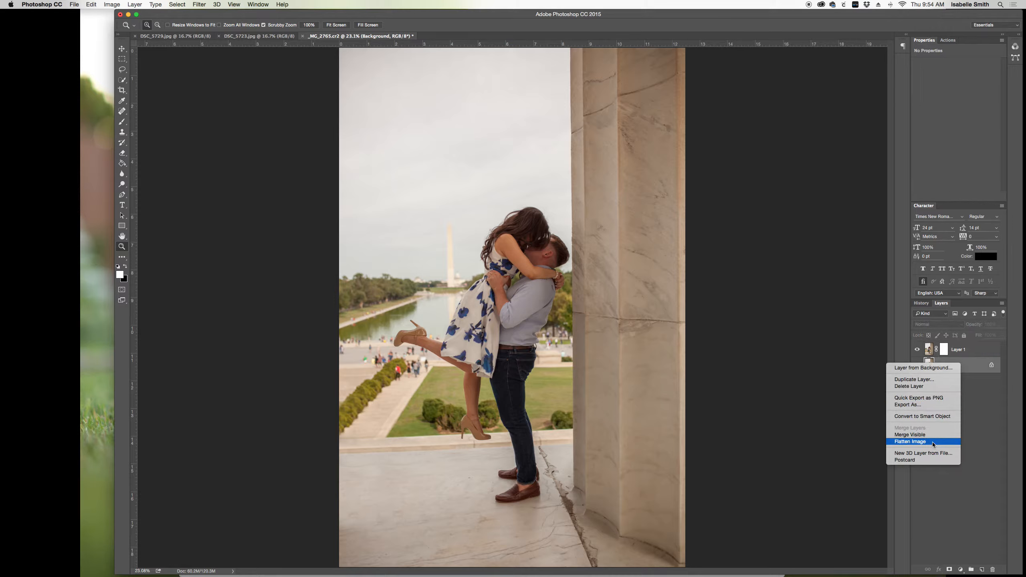
{"action": "left_click", "coordinate": [932, 441]}
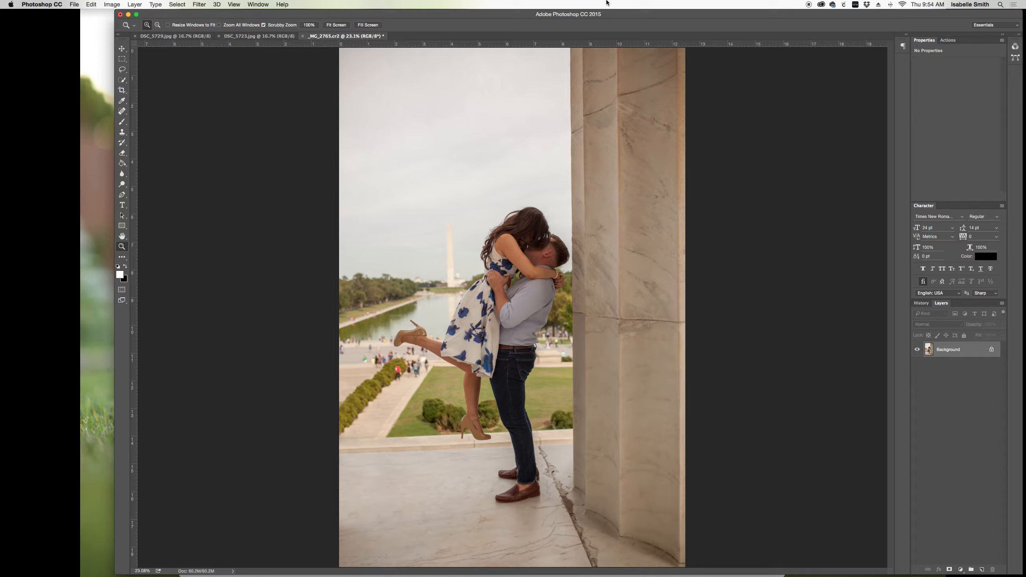
{"action": "key", "text": "super+j"}
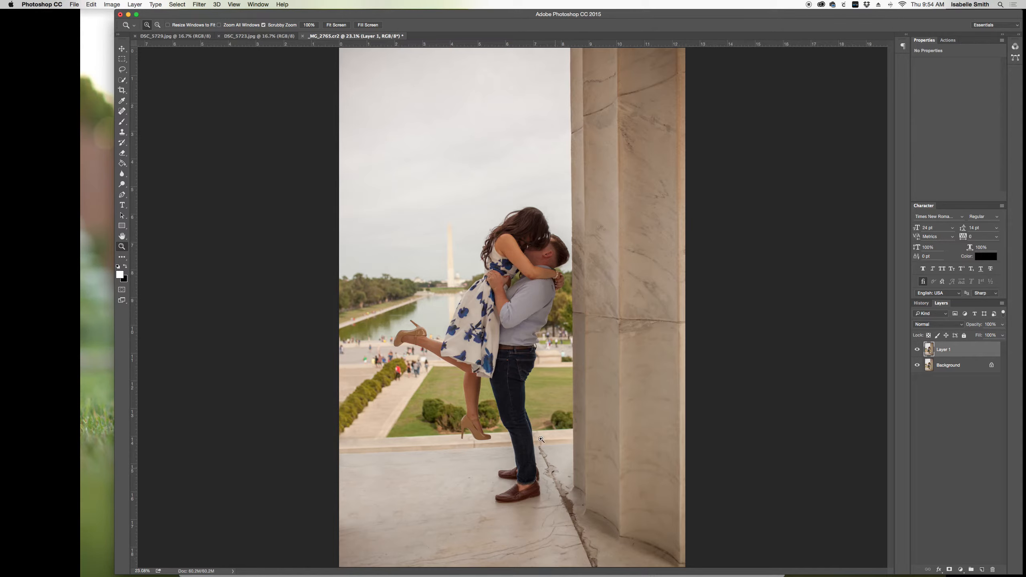
Step: Clone clean marble over the long floor crack beside the pillar, using a slightly larger Clone Stamp brush
{"action": "left_click", "coordinate": [591, 553]}
{"action": "scroll", "coordinate": [590, 512], "scroll_direction": "down", "scroll_amount": 4}
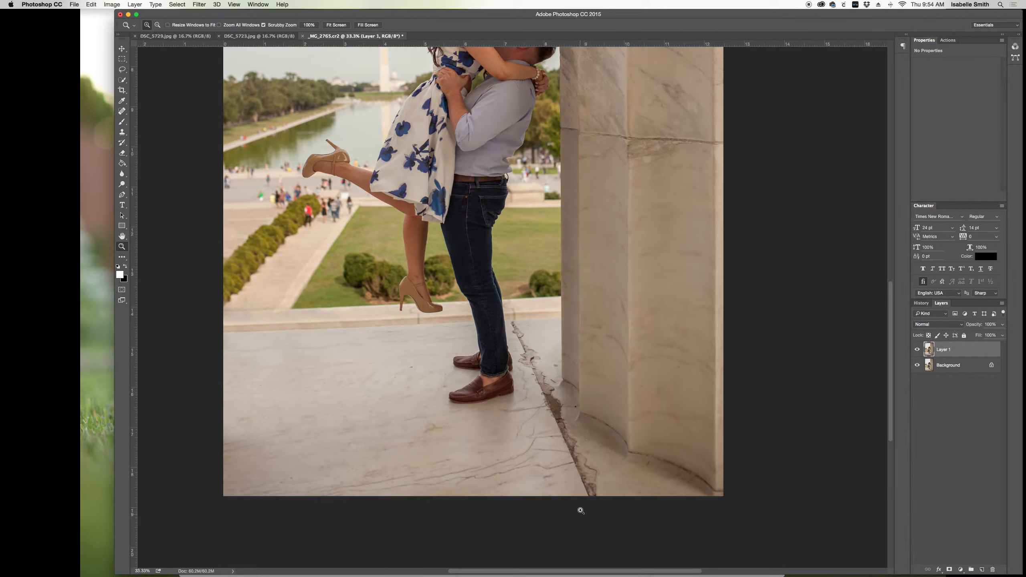
{"action": "left_click", "coordinate": [120, 69]}
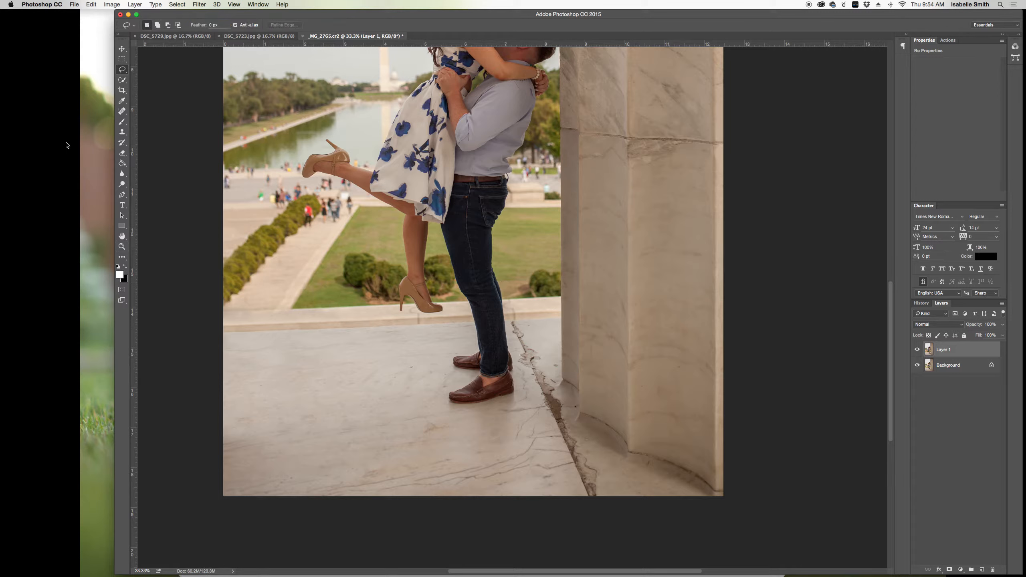
{"action": "left_click_drag", "start_coordinate": [121, 132], "coordinate": [143, 131]}
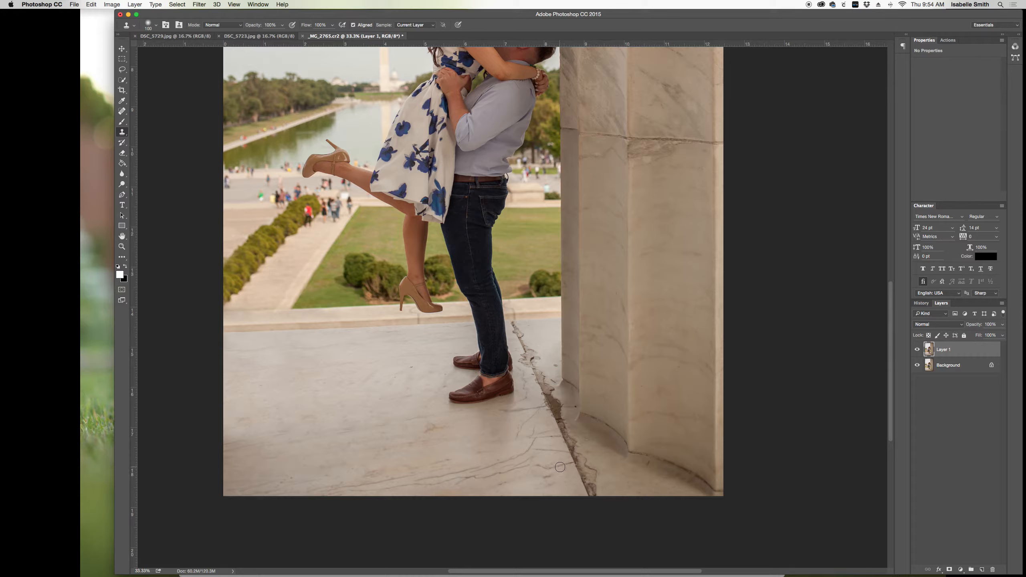
{"action": "key", "text": "bracketright"}
{"action": "left_click", "coordinate": [560, 467], "text": "alt"}
{"action": "left_click_drag", "start_coordinate": [576, 464], "coordinate": [533, 354]}
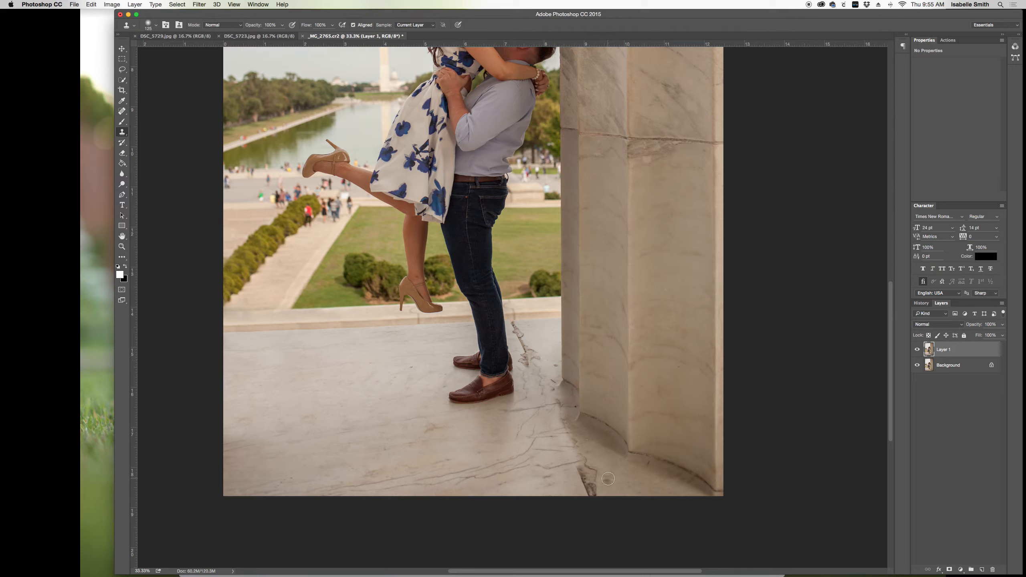
Step: Clone nearby marble over the crack's remaining lower end at the photo's bottom edge and touch up the floor above it
{"action": "left_click", "coordinate": [562, 480], "text": "alt"}
{"action": "mouse_move", "coordinate": [579, 471]}
{"action": "left_mouse_down"}
{"action": "mouse_move", "coordinate": [602, 462]}
{"action": "mouse_move", "coordinate": [586, 483]}
{"action": "left_mouse_up"}
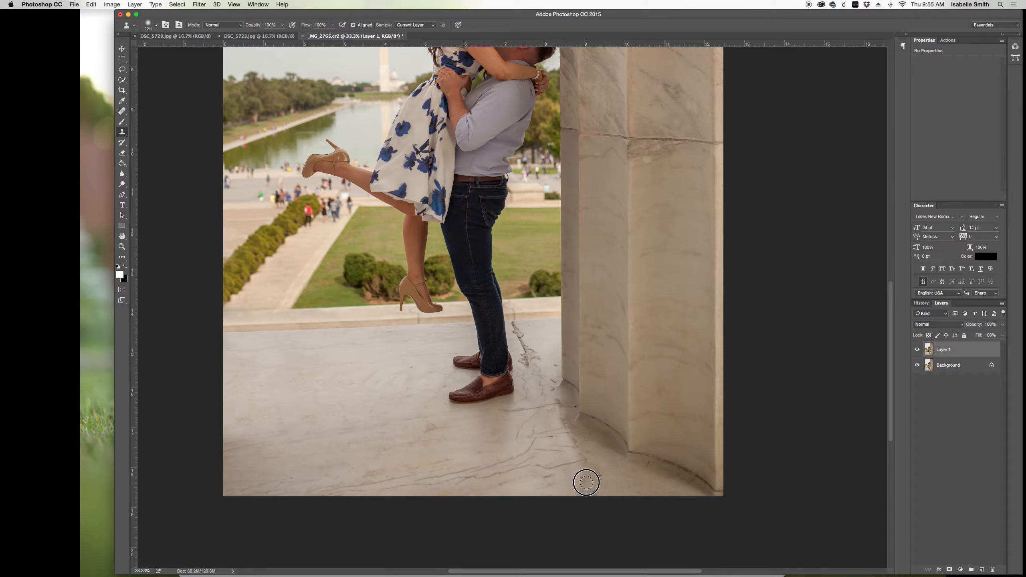
{"action": "left_click", "coordinate": [561, 488], "text": "alt"}
{"action": "left_click_drag", "start_coordinate": [575, 488], "coordinate": [580, 488]}
{"action": "mouse_move", "coordinate": [584, 459]}
{"action": "left_mouse_down"}
{"action": "mouse_move", "coordinate": [596, 463]}
{"action": "mouse_move", "coordinate": [587, 464]}
{"action": "left_mouse_up"}
{"action": "left_click", "coordinate": [594, 434]}
Step: Clone clean stone over the crack's upper end between the man's shoes and the pillar
{"action": "left_click", "coordinate": [531, 319], "text": "alt"}
{"action": "left_click_drag", "start_coordinate": [514, 319], "coordinate": [526, 347]}
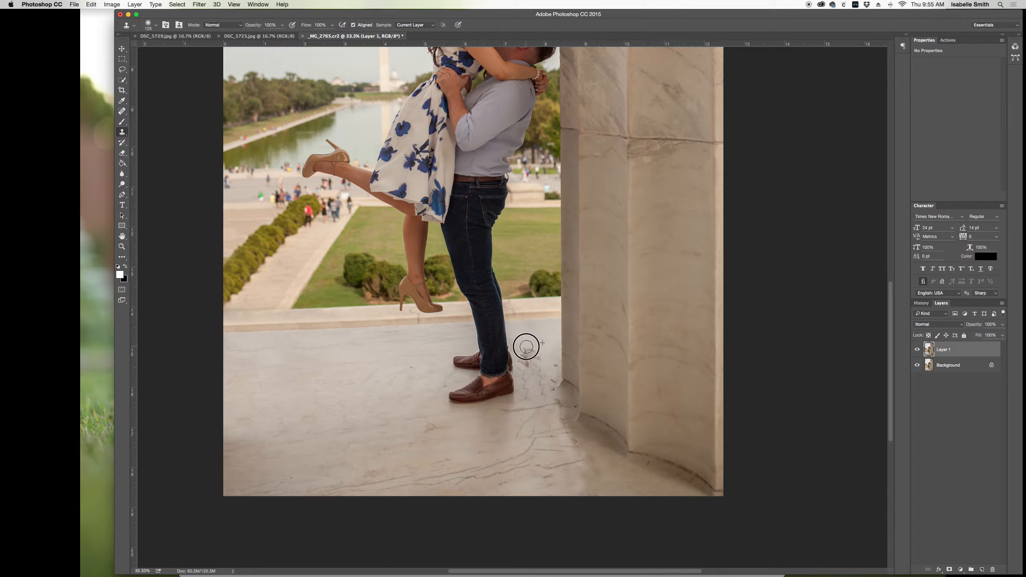
{"action": "left_click", "coordinate": [538, 340], "text": "alt"}
{"action": "mouse_move", "coordinate": [531, 350]}
{"action": "left_mouse_down"}
{"action": "mouse_move", "coordinate": [524, 360]}
{"action": "mouse_move", "coordinate": [533, 360]}
{"action": "left_mouse_up"}
{"action": "left_click", "coordinate": [536, 349], "text": "alt"}
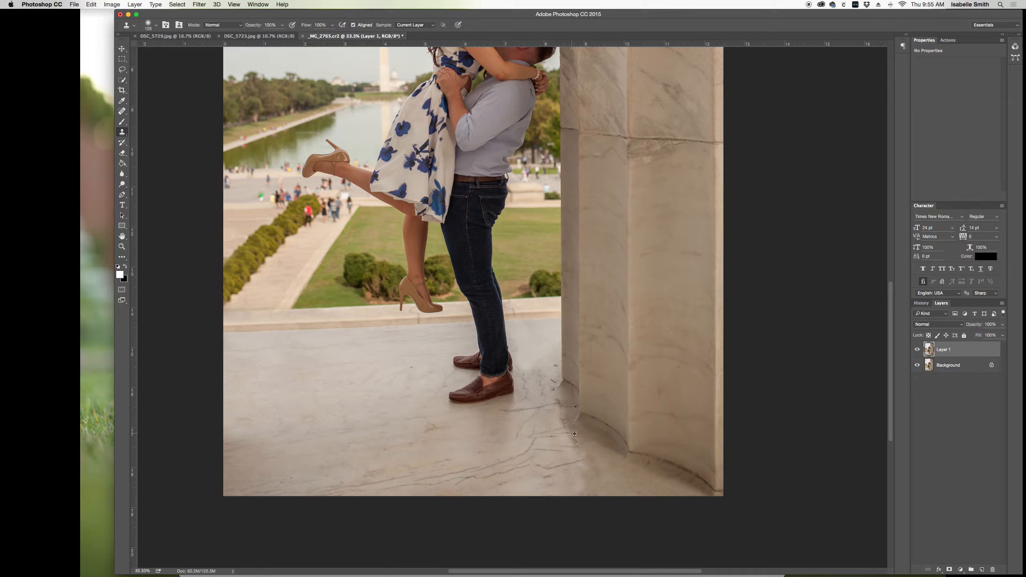
Step: Lasso the uneven strip of floor along the pillar's base and smooth it with a Content-Aware fill
{"action": "left_click", "coordinate": [122, 69]}
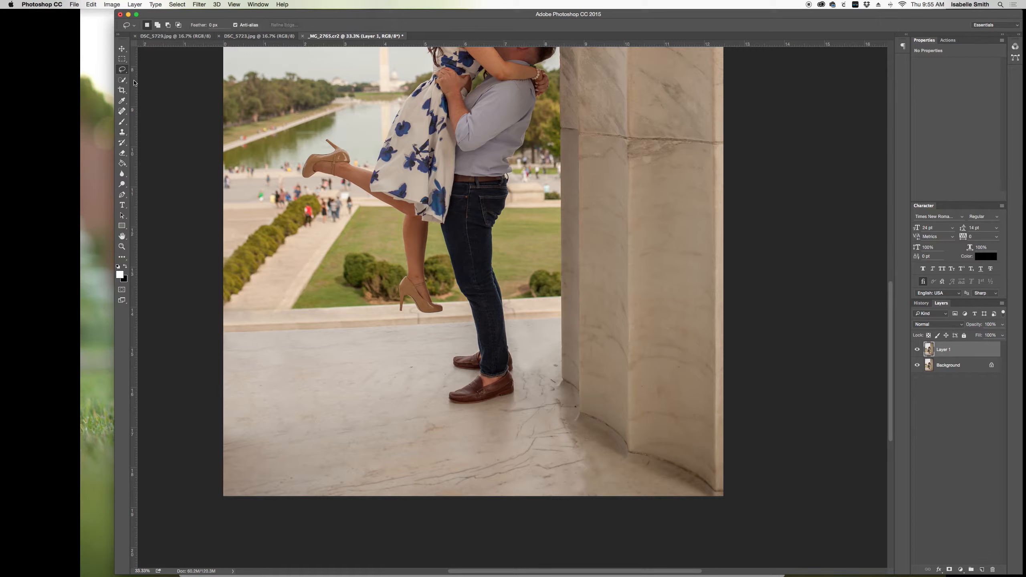
{"action": "mouse_move", "coordinate": [581, 446]}
{"action": "left_mouse_down"}
{"action": "mouse_move", "coordinate": [557, 394]}
{"action": "mouse_move", "coordinate": [551, 407]}
{"action": "mouse_move", "coordinate": [578, 483]}
{"action": "mouse_move", "coordinate": [602, 474]}
{"action": "mouse_move", "coordinate": [581, 443]}
{"action": "left_mouse_up"}
{"action": "right_click", "coordinate": [580, 427]}
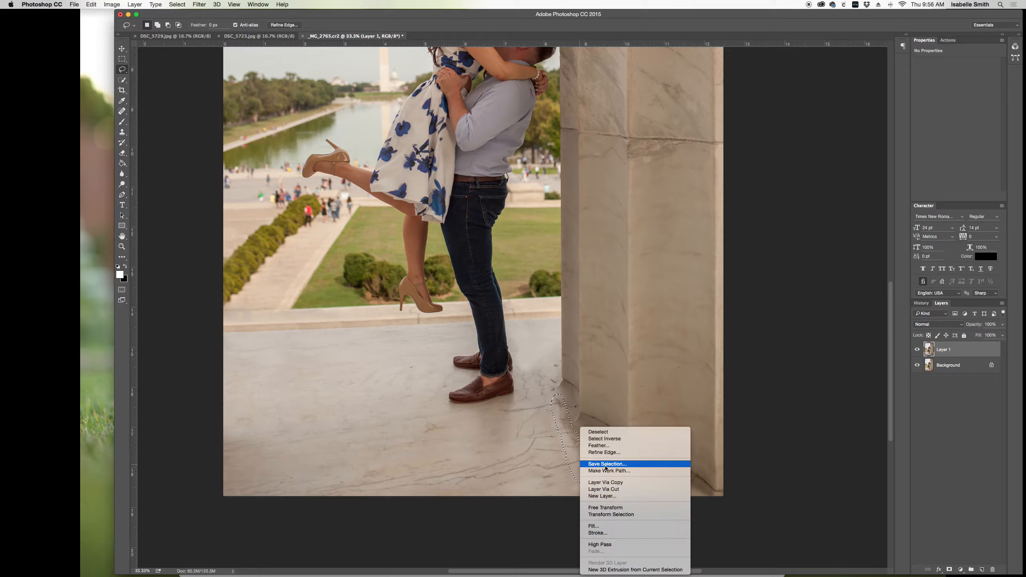
{"action": "left_click", "coordinate": [594, 527]}
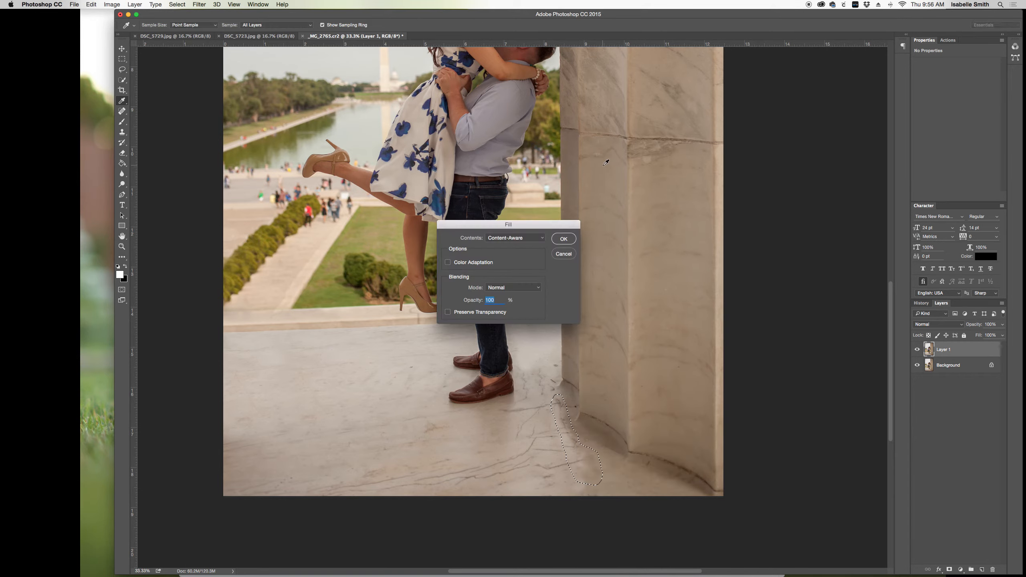
{"action": "left_click", "coordinate": [575, 239]}
{"action": "key", "text": "super+d"}
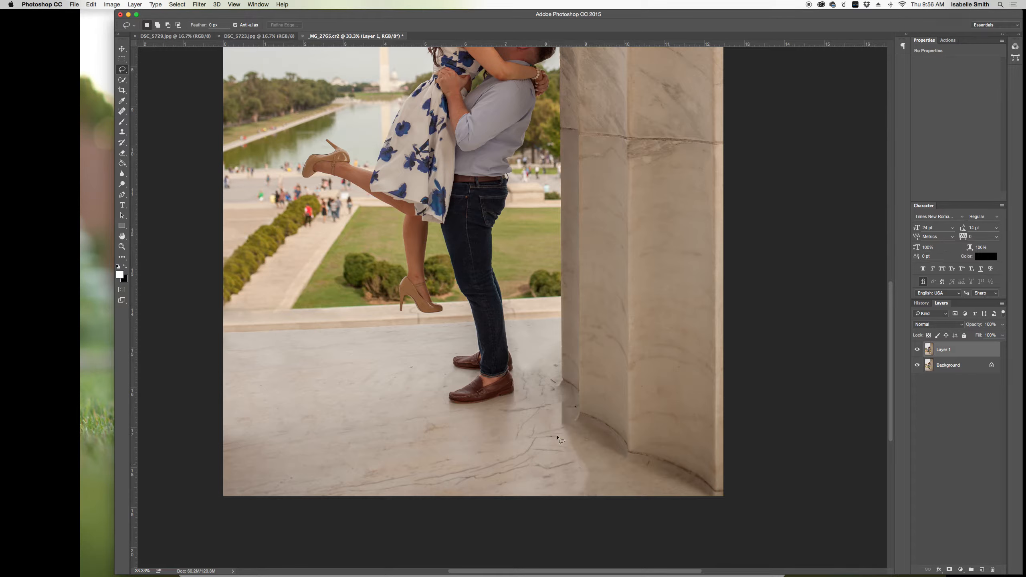
Step: Compare with the original floor, and patch the dark edge beside the pillar's base from clean marble using the Patch tool
{"action": "left_click", "coordinate": [917, 353]}
{"action": "left_click", "coordinate": [917, 353]}
{"action": "left_click", "coordinate": [121, 111]}
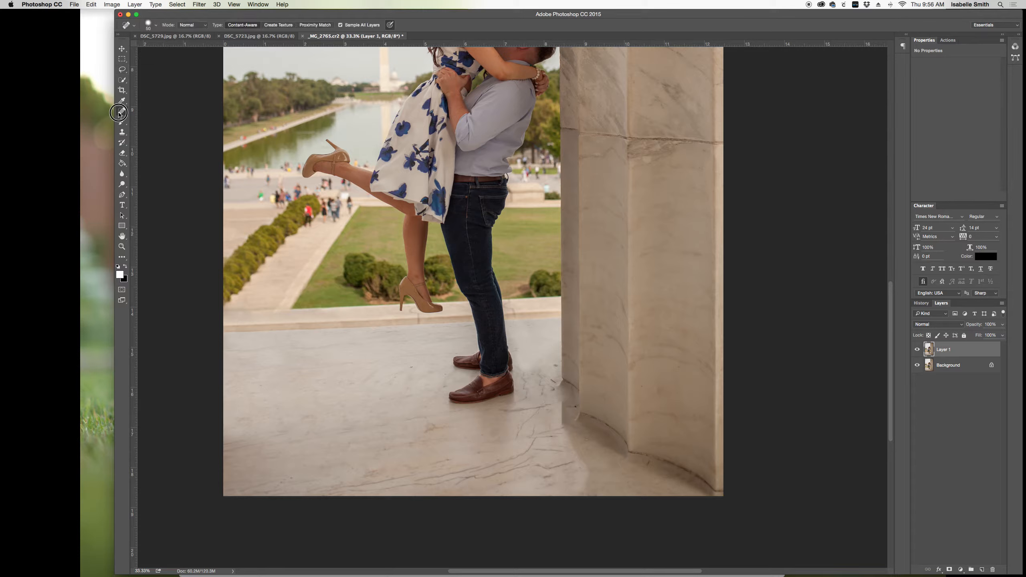
{"action": "left_click", "coordinate": [152, 127]}
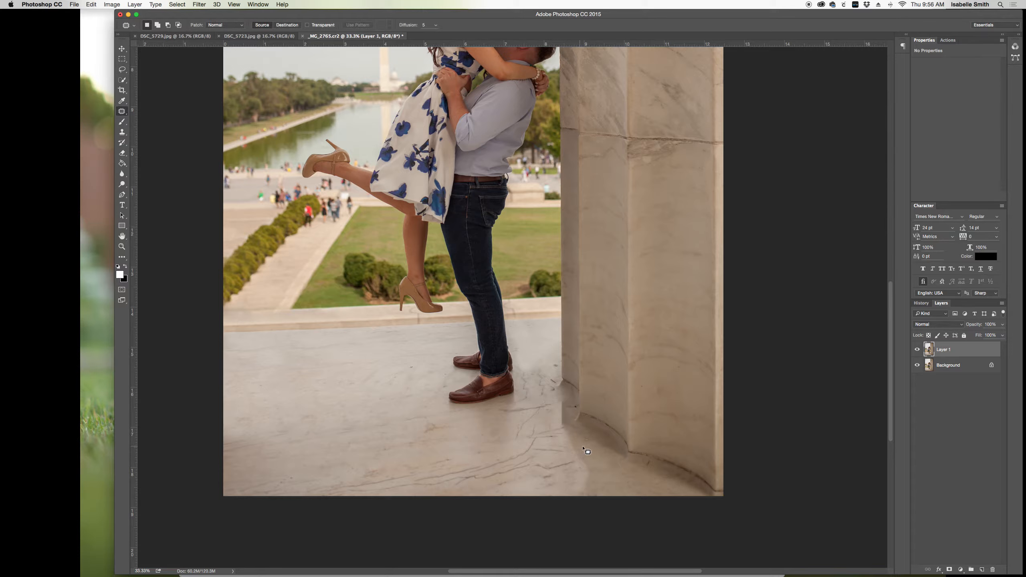
{"action": "mouse_move", "coordinate": [567, 420]}
{"action": "left_mouse_down"}
{"action": "mouse_move", "coordinate": [560, 439]}
{"action": "mouse_move", "coordinate": [587, 501]}
{"action": "mouse_move", "coordinate": [591, 459]}
{"action": "mouse_move", "coordinate": [566, 419]}
{"action": "mouse_move", "coordinate": [566, 440]}
{"action": "mouse_move", "coordinate": [550, 442]}
{"action": "mouse_move", "coordinate": [371, 443]}
{"action": "mouse_move", "coordinate": [337, 419]}
{"action": "mouse_move", "coordinate": [401, 408]}
{"action": "left_mouse_up"}
{"action": "key", "text": "ctrl+d"}
Step: Compare the crack removal with the original by toggling the layer, and look over the entire photo
{"action": "left_click", "coordinate": [918, 350]}
{"action": "left_click", "coordinate": [918, 350]}
{"action": "left_click", "coordinate": [920, 351]}
{"action": "left_click", "coordinate": [919, 351]}
{"action": "scroll", "coordinate": [700, 430], "scroll_direction": "up", "scroll_amount": 4}
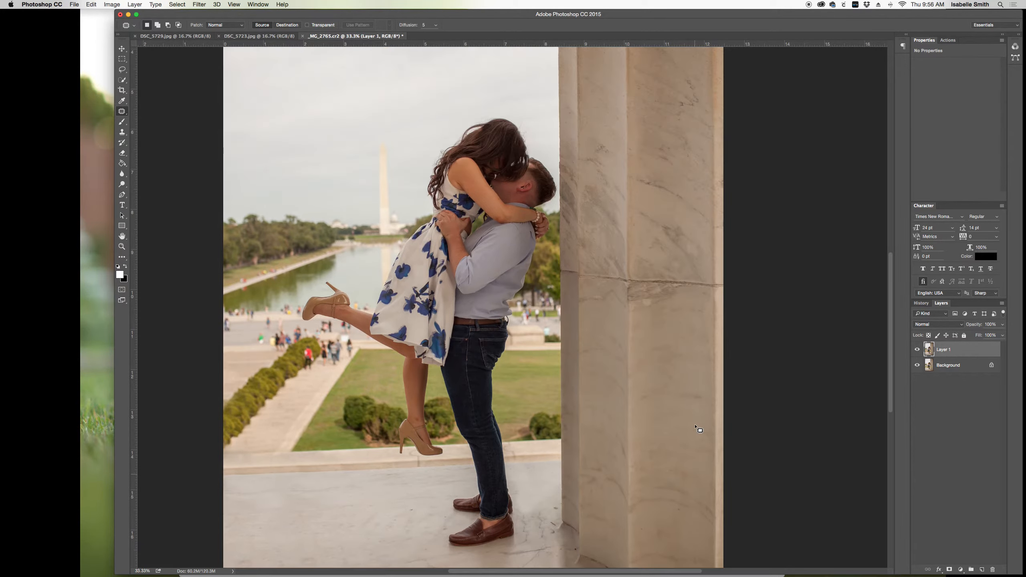
{"action": "scroll", "coordinate": [699, 432], "scroll_direction": "up", "scroll_amount": 6}
{"action": "scroll", "coordinate": [699, 435], "scroll_direction": "up", "scroll_amount": 3}
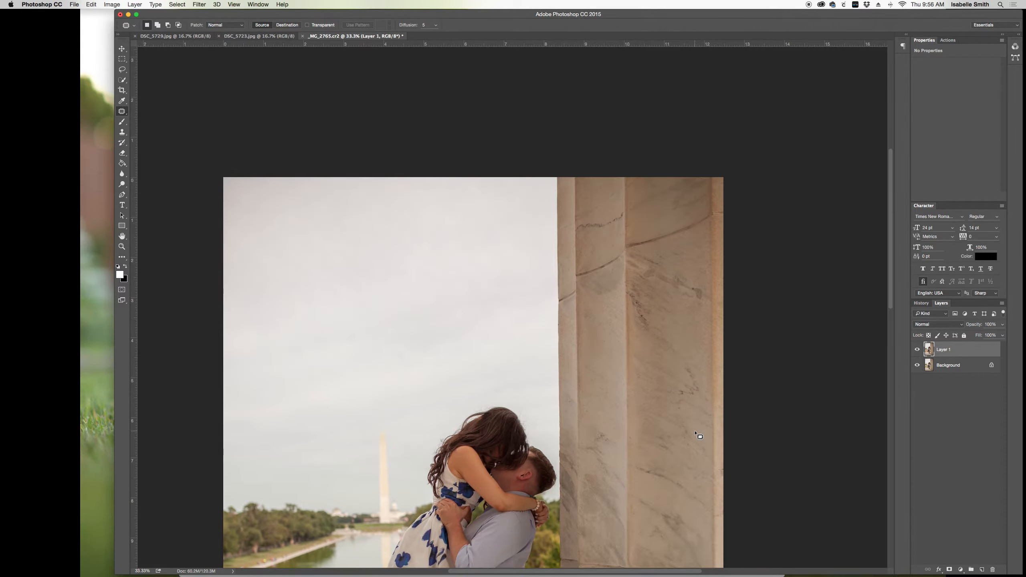
{"action": "scroll", "coordinate": [662, 432], "scroll_direction": "down", "scroll_amount": 7}
{"action": "left_click", "coordinate": [121, 246]}
{"action": "right_click", "coordinate": [341, 252]}
{"action": "left_click", "coordinate": [348, 256]}
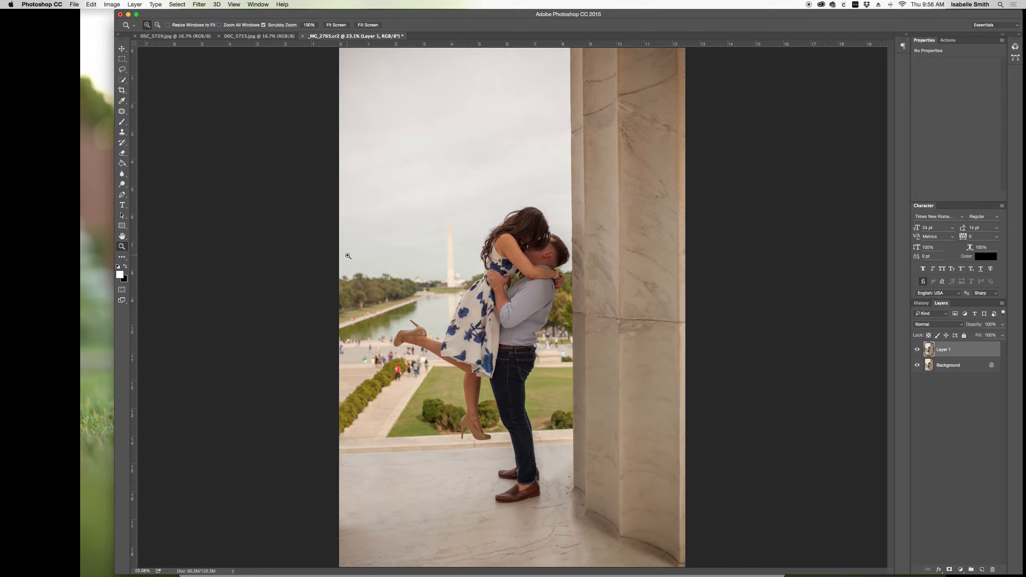
{"action": "left_click", "coordinate": [157, 26]}
{"action": "left_click", "coordinate": [532, 381]}
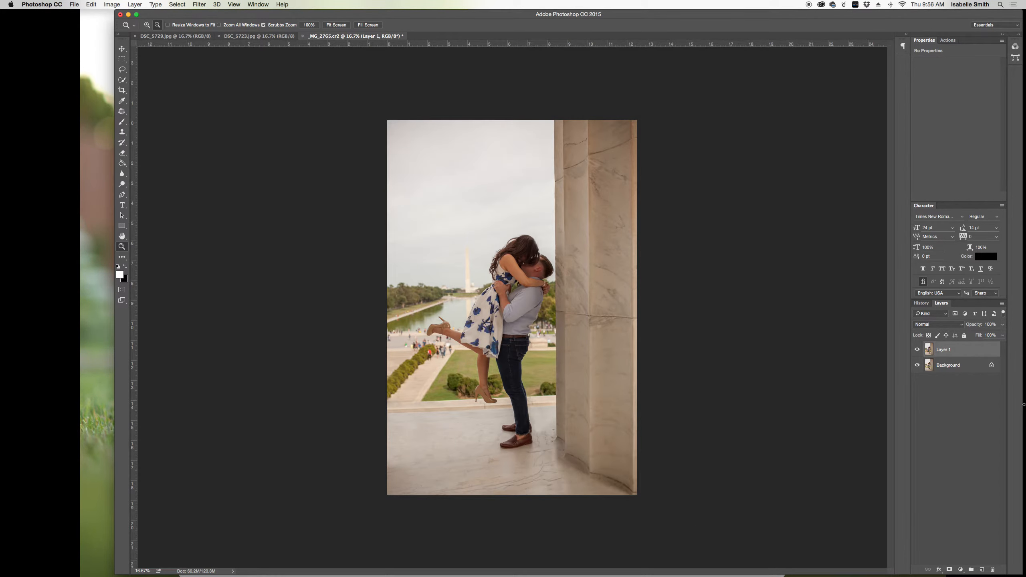
Step: Do a final before-and-after check of the retouched layer and flatten the image
{"action": "left_click", "coordinate": [918, 350]}
{"action": "left_click", "coordinate": [917, 350]}
{"action": "left_click", "coordinate": [917, 349]}
{"action": "left_click", "coordinate": [918, 350]}
{"action": "left_click", "coordinate": [917, 350]}
{"action": "left_click", "coordinate": [918, 349]}
{"action": "right_click", "coordinate": [967, 365]}
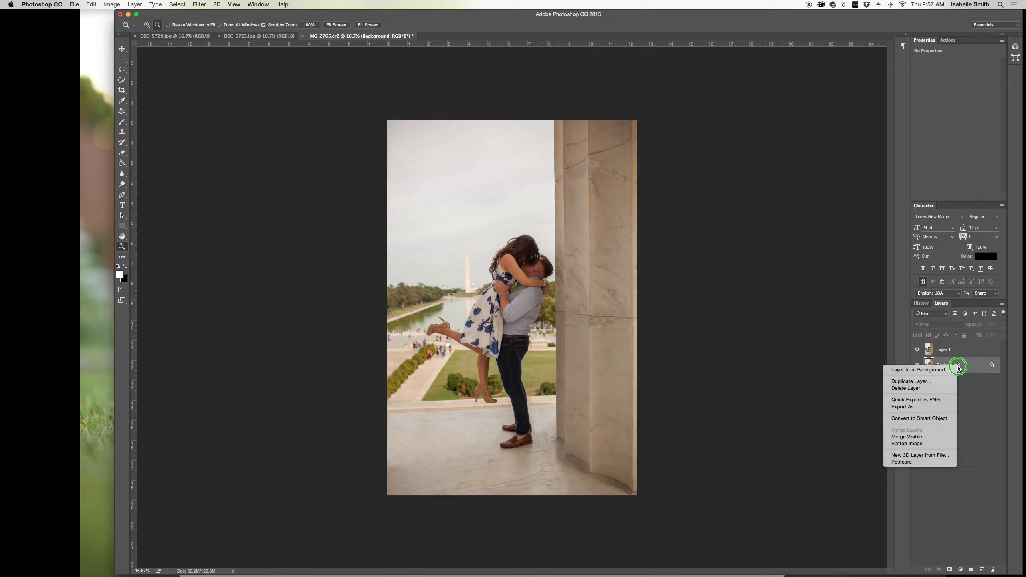
{"action": "left_click", "coordinate": [917, 443]}
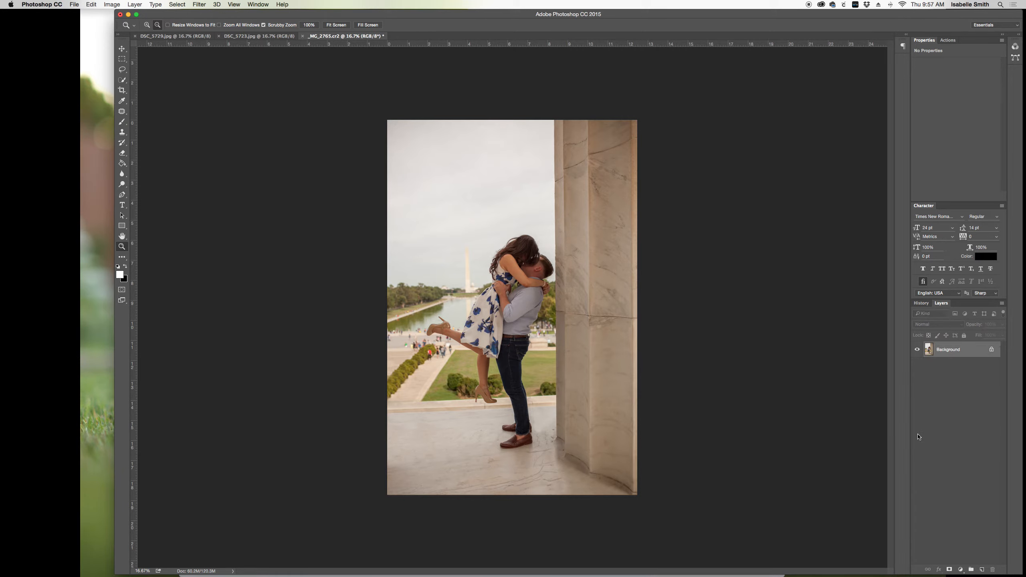
Step: Run the Bella Roza Basics action on the flattened photo and compare its layer group with the unedited image
{"action": "left_click", "coordinate": [948, 41]}
{"action": "left_click", "coordinate": [922, 67]}
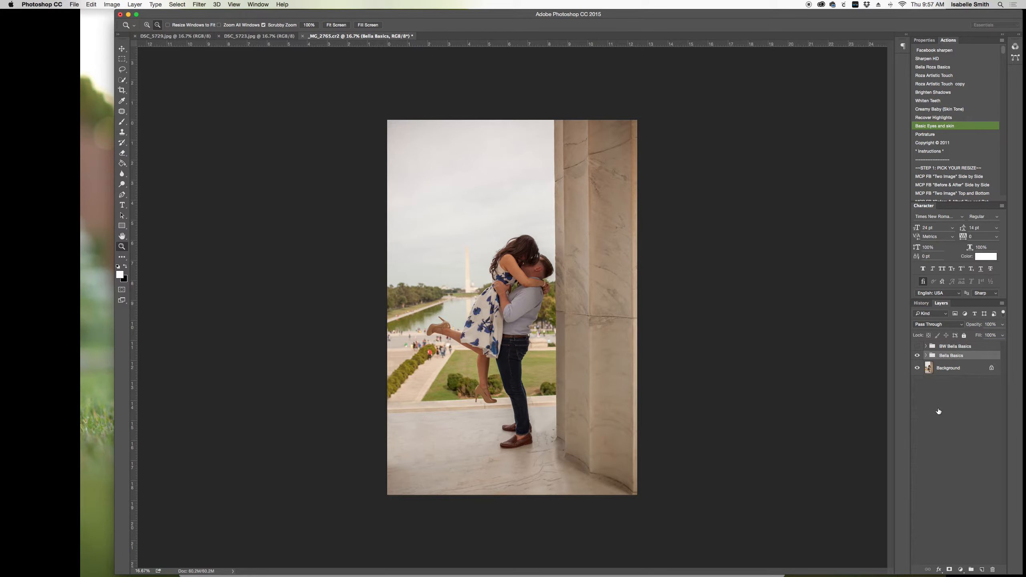
{"action": "left_click", "coordinate": [919, 356]}
{"action": "left_click", "coordinate": [919, 356]}
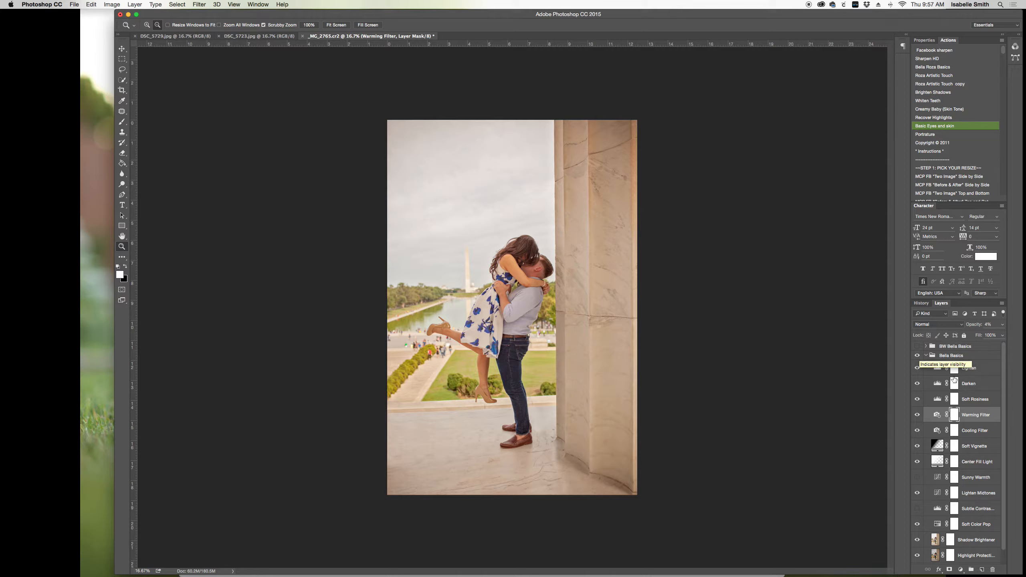
Step: Select the Highlight Protection layer and examine the photo with and without its effect
{"action": "scroll", "coordinate": [967, 427], "scroll_direction": "down", "scroll_amount": 1}
{"action": "left_click", "coordinate": [963, 541]}
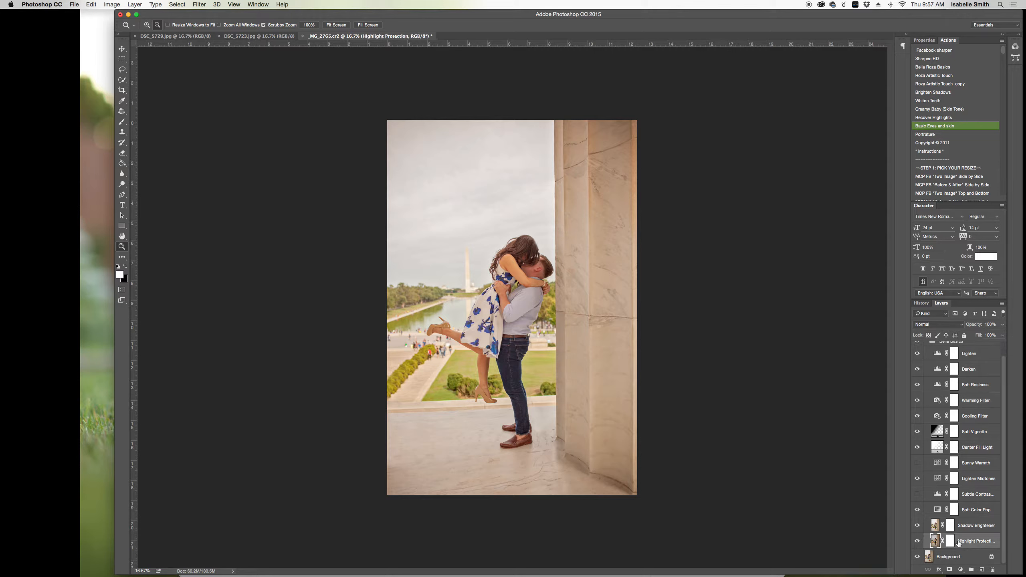
{"action": "left_click", "coordinate": [917, 542]}
{"action": "left_click", "coordinate": [916, 541]}
{"action": "left_click", "coordinate": [918, 541]}
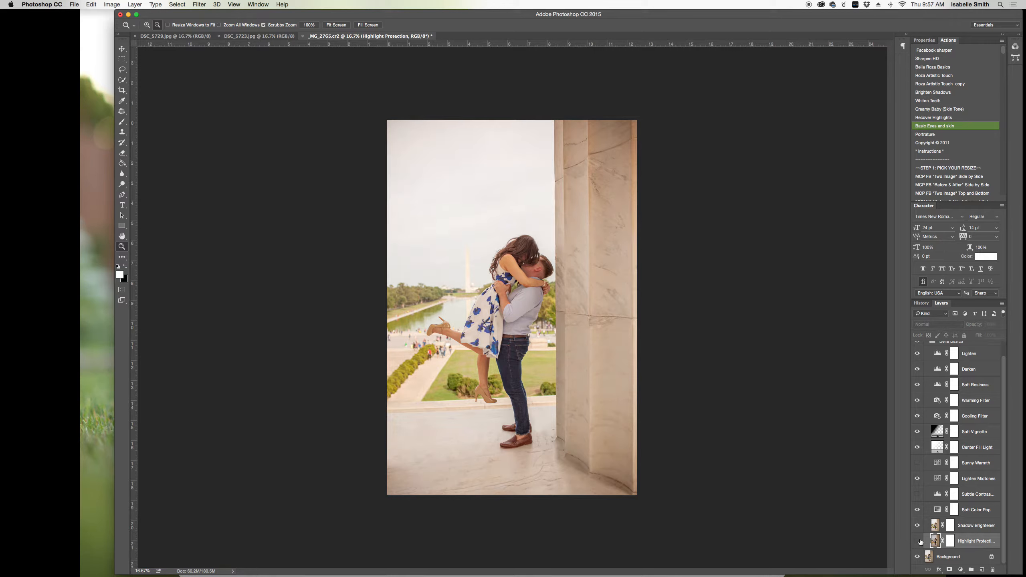
{"action": "left_click", "coordinate": [918, 541]}
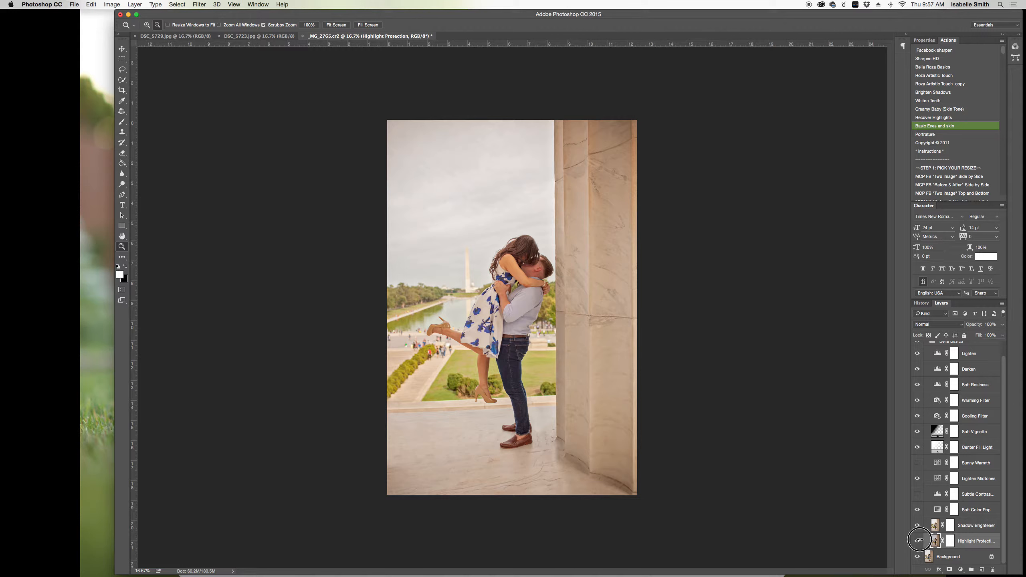
{"action": "left_click", "coordinate": [918, 541]}
{"action": "left_click", "coordinate": [918, 541]}
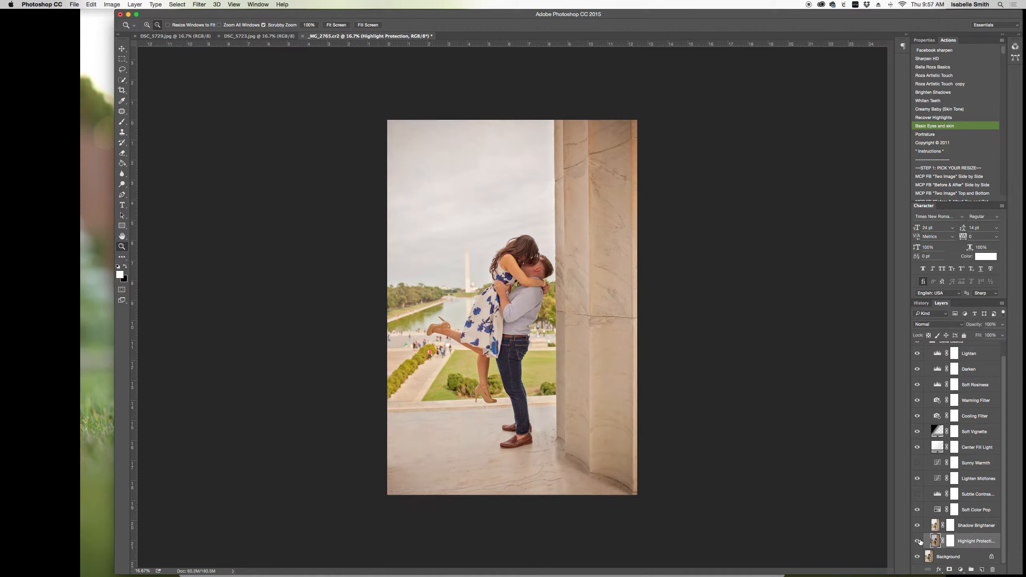
Step: Paint black over the couple on the Highlight Protection layer's mask and compare the photo with and without the layer
{"action": "left_click", "coordinate": [951, 541]}
{"action": "left_click", "coordinate": [121, 122]}
{"action": "left_click", "coordinate": [124, 266]}
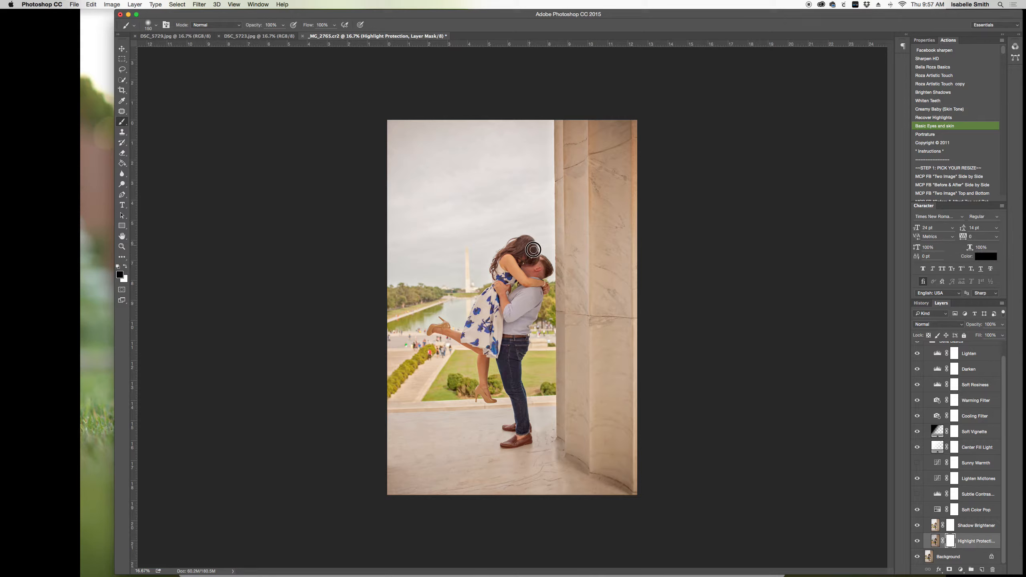
{"action": "mouse_move", "coordinate": [534, 286]}
{"action": "left_mouse_down"}
{"action": "mouse_move", "coordinate": [491, 289]}
{"action": "mouse_move", "coordinate": [493, 305]}
{"action": "left_mouse_up"}
{"action": "key", "text": "bracketleft"}
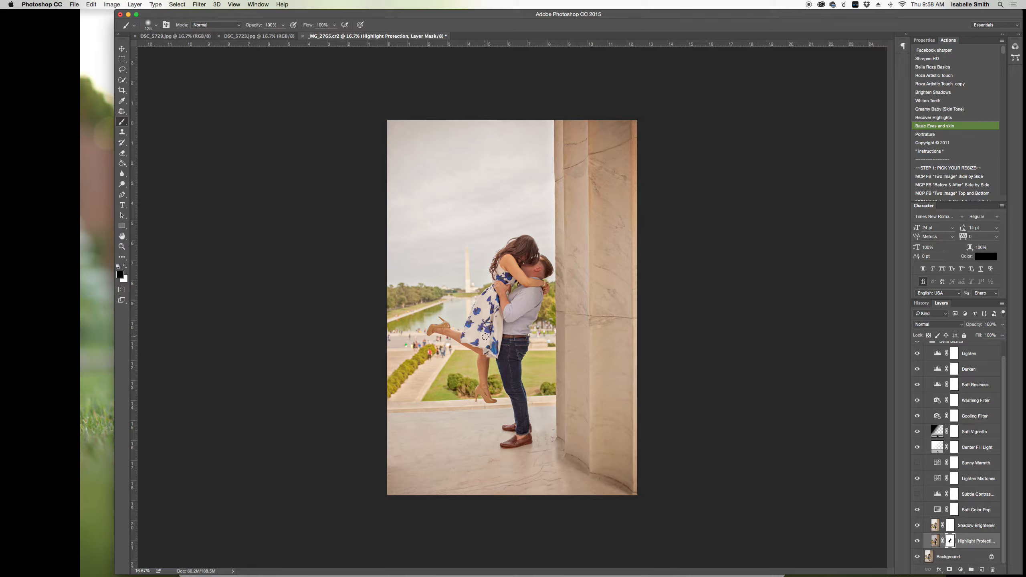
{"action": "key", "text": "x"}
{"action": "left_click", "coordinate": [916, 541]}
{"action": "left_click", "coordinate": [916, 541]}
{"action": "left_click", "coordinate": [917, 541]}
{"action": "left_click", "coordinate": [917, 541]}
{"action": "left_click", "coordinate": [917, 541]}
{"action": "left_click", "coordinate": [917, 541]}
Step: Mask the Highlight Protection effect off the marble pillar with a 1200 px brush and check the layer's remaining effect
{"action": "key", "text": "bracketright"}
{"action": "key", "text": "bracketright"}
{"action": "key", "text": "bracketright"}
{"action": "key", "text": "bracketright"}
{"action": "key", "text": "bracketright"}
{"action": "key", "text": "bracketright"}
{"action": "key", "text": "bracketright"}
{"action": "key", "text": "bracketright"}
{"action": "key", "text": "bracketright"}
{"action": "key", "text": "bracketright"}
{"action": "key", "text": "bracketright"}
{"action": "key", "text": "bracketright"}
{"action": "key", "text": "bracketright"}
{"action": "key", "text": "bracketright"}
{"action": "key", "text": "bracketright"}
{"action": "key", "text": "bracketright"}
{"action": "key", "text": "bracketright"}
{"action": "key", "text": "bracketright"}
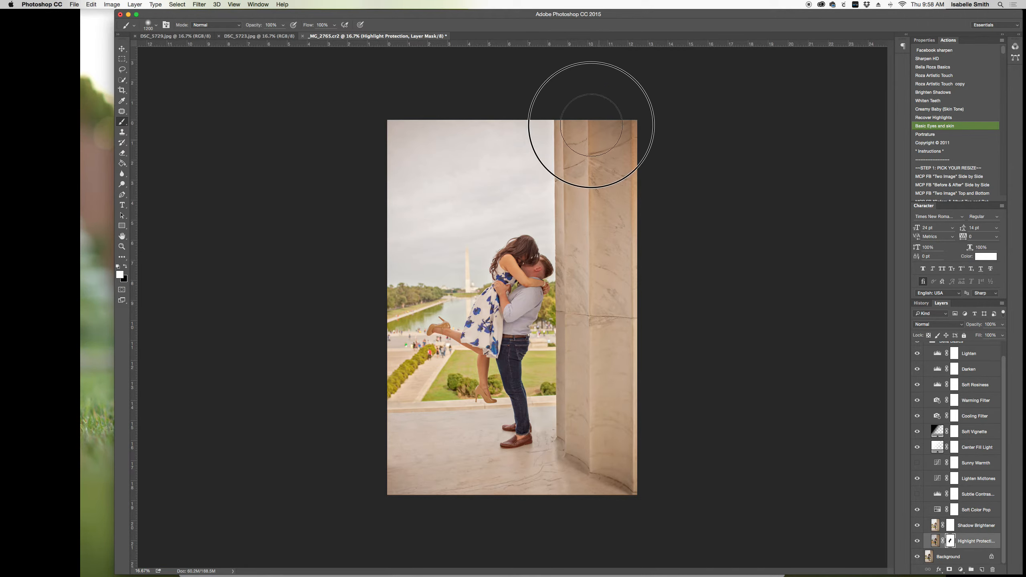
{"action": "mouse_move", "coordinate": [592, 125]}
{"action": "left_mouse_down"}
{"action": "mouse_move", "coordinate": [618, 308]}
{"action": "mouse_move", "coordinate": [607, 404]}
{"action": "mouse_move", "coordinate": [606, 320]}
{"action": "mouse_move", "coordinate": [597, 410]}
{"action": "mouse_move", "coordinate": [610, 467]}
{"action": "mouse_move", "coordinate": [492, 479]}
{"action": "mouse_move", "coordinate": [390, 471]}
{"action": "mouse_move", "coordinate": [414, 458]}
{"action": "mouse_move", "coordinate": [395, 455]}
{"action": "mouse_move", "coordinate": [398, 437]}
{"action": "mouse_move", "coordinate": [552, 442]}
{"action": "mouse_move", "coordinate": [570, 447]}
{"action": "mouse_move", "coordinate": [508, 468]}
{"action": "mouse_move", "coordinate": [408, 480]}
{"action": "mouse_move", "coordinate": [601, 491]}
{"action": "mouse_move", "coordinate": [632, 453]}
{"action": "mouse_move", "coordinate": [620, 464]}
{"action": "mouse_move", "coordinate": [600, 359]}
{"action": "left_mouse_up"}
{"action": "key", "text": "x"}
{"action": "key", "text": "bracketleft"}
{"action": "key", "text": "bracketleft"}
{"action": "key", "text": "bracketleft"}
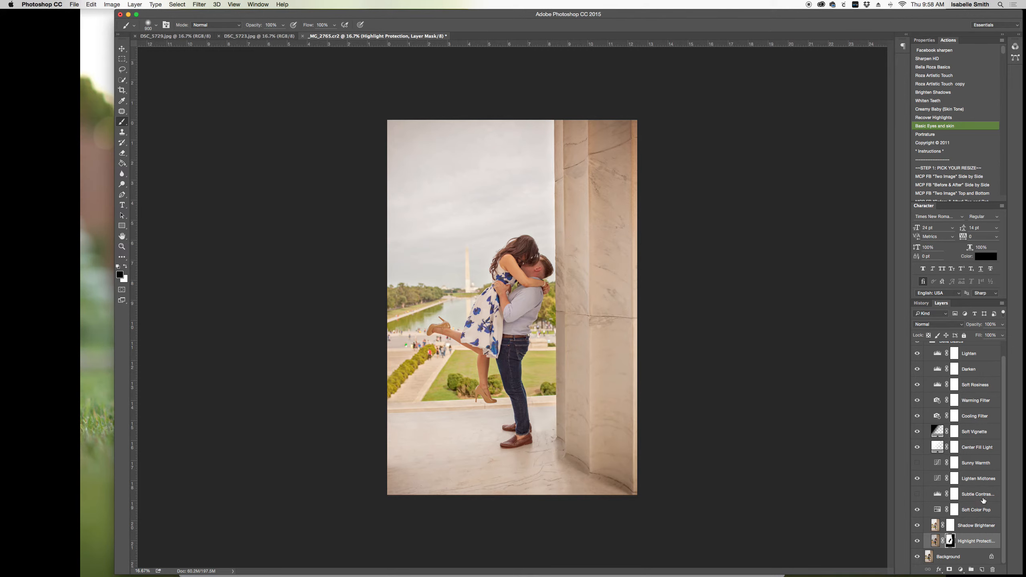
{"action": "left_click", "coordinate": [917, 541]}
{"action": "left_click", "coordinate": [917, 541]}
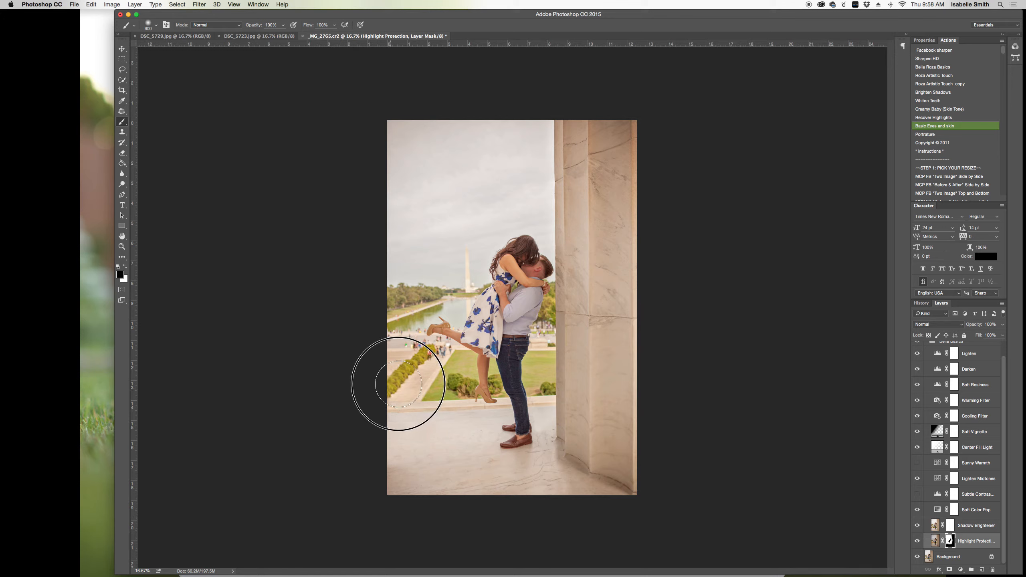
Step: Paint out Highlight Protection over the hedge and walkway left of the couple with a 600 px brush, and compare
{"action": "key", "text": "bracketleft"}
{"action": "key", "text": "bracketleft"}
{"action": "key", "text": "bracketleft"}
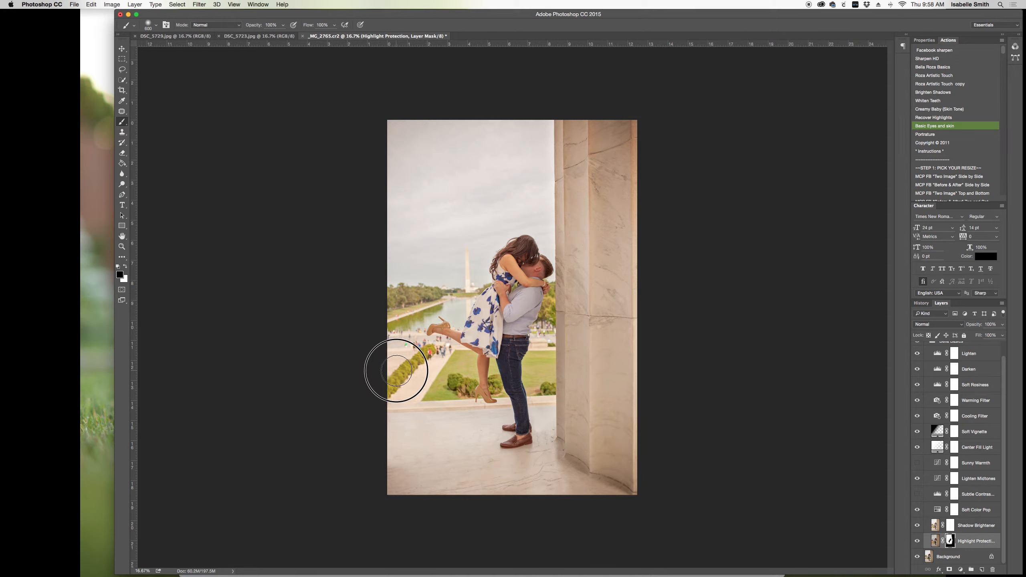
{"action": "left_click", "coordinate": [918, 540]}
{"action": "left_click", "coordinate": [918, 541]}
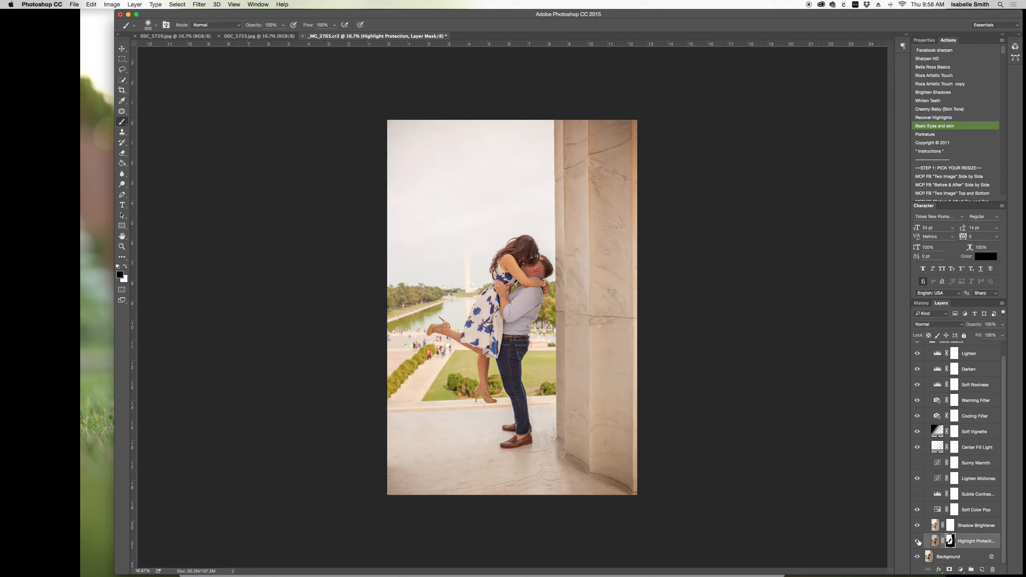
{"action": "left_click", "coordinate": [918, 541]}
{"action": "left_click", "coordinate": [918, 541]}
{"action": "left_click", "coordinate": [917, 541]}
{"action": "left_click", "coordinate": [917, 540]}
{"action": "left_click", "coordinate": [918, 540]}
Step: Mask Highlight Protection off the marble floor's left edge with a smaller brush and check the difference
{"action": "key", "text": "bracketleft"}
{"action": "key", "text": "bracketleft"}
{"action": "key", "text": "bracketleft"}
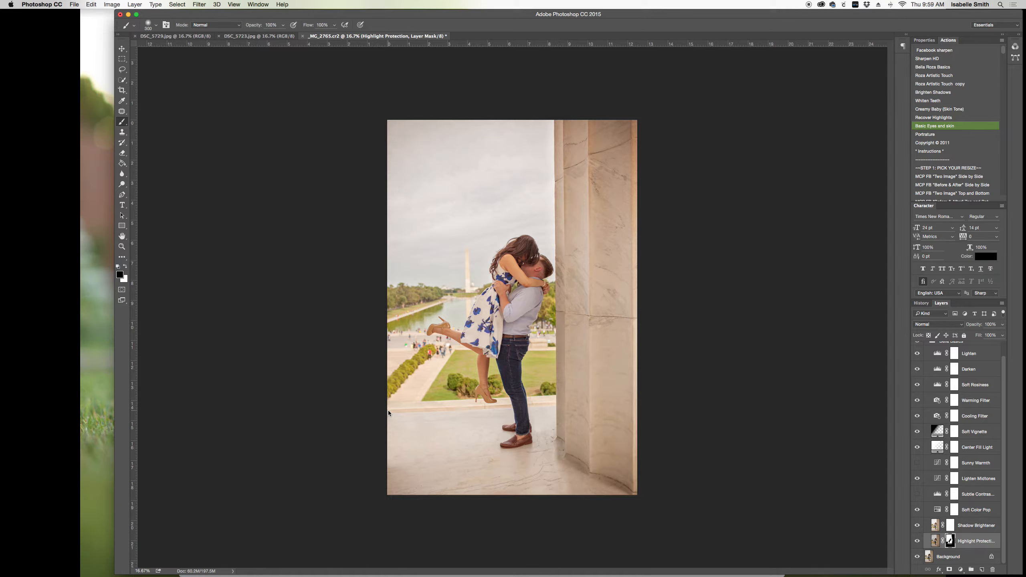
{"action": "left_click_drag", "start_coordinate": [379, 433], "coordinate": [392, 479]}
{"action": "left_click", "coordinate": [916, 542]}
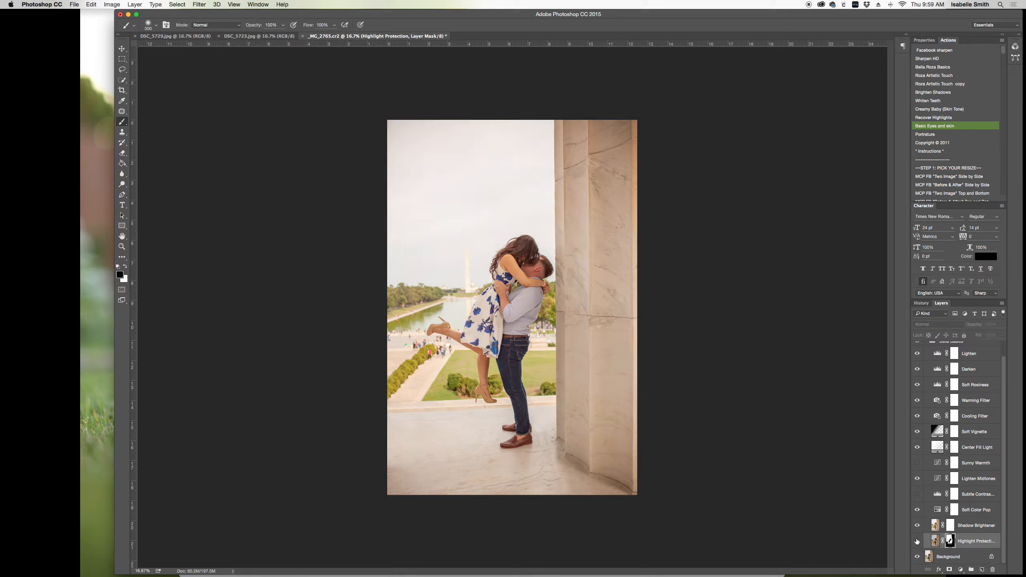
{"action": "left_click", "coordinate": [917, 542]}
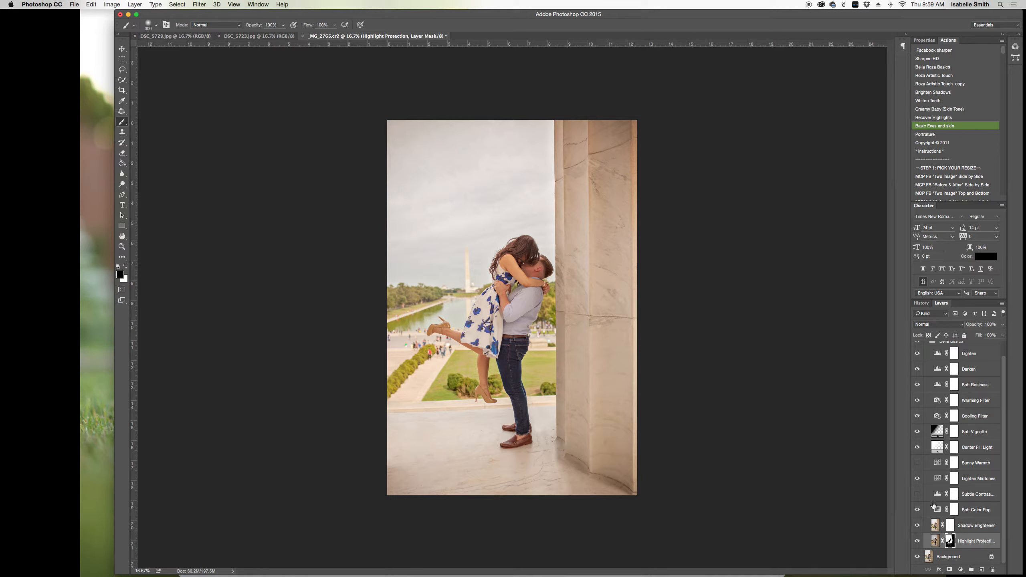
Step: Try a brush stroke in the sky beside the monument, undo it, and compare the Bella Basics group with the original
{"action": "left_click_drag", "start_coordinate": [449, 259], "coordinate": [453, 271]}
{"action": "key", "text": "super+z"}
{"action": "scroll", "coordinate": [955, 400], "scroll_direction": "up", "scroll_amount": 1}
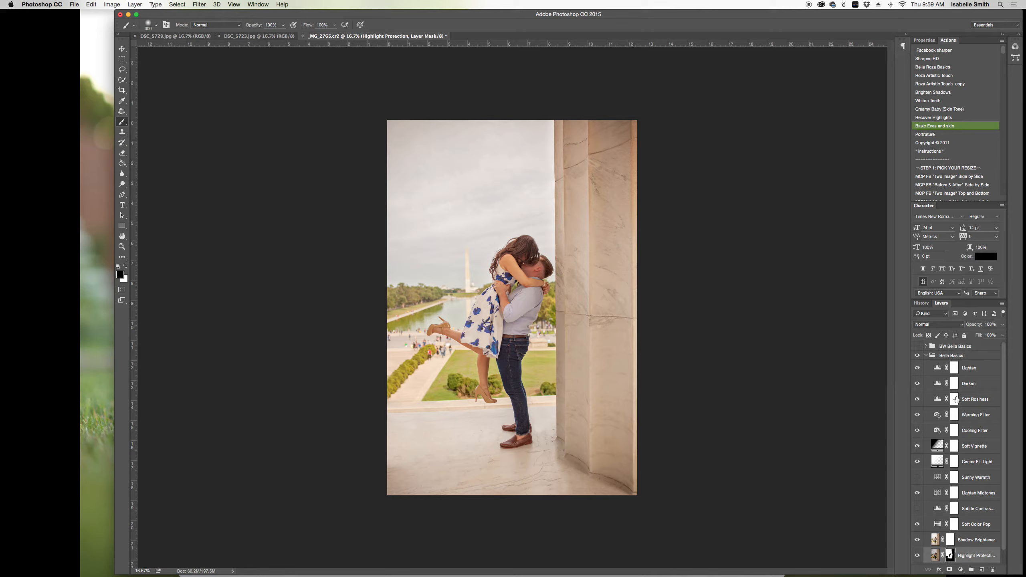
{"action": "left_click", "coordinate": [916, 355]}
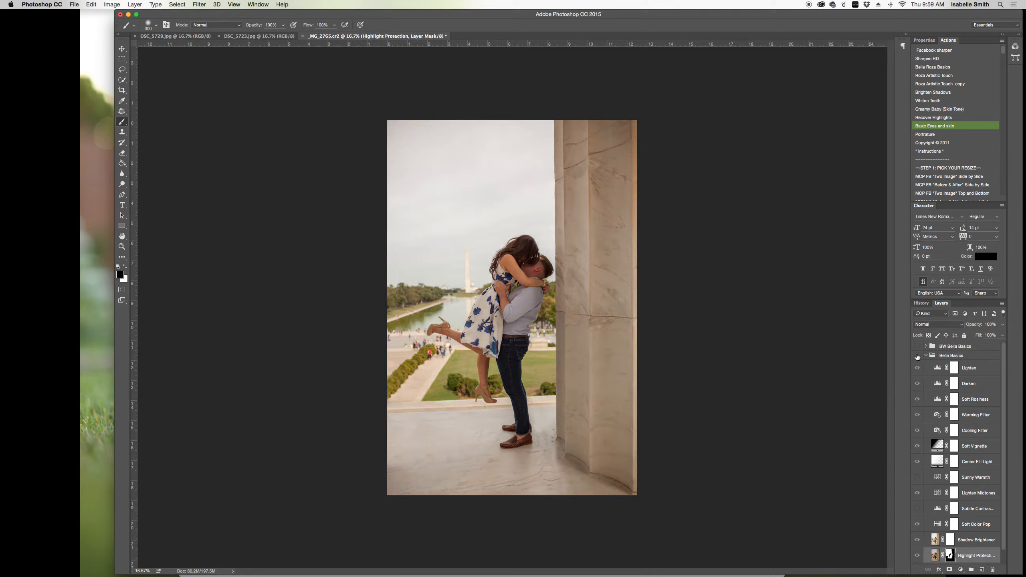
{"action": "left_click", "coordinate": [917, 356]}
{"action": "left_click", "coordinate": [916, 355]}
{"action": "left_click", "coordinate": [916, 356]}
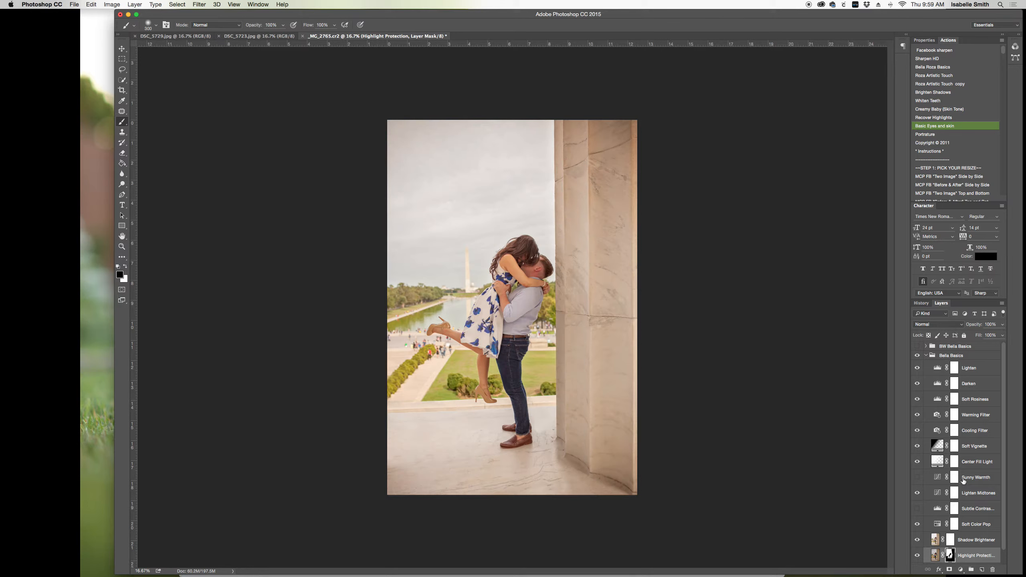
Step: Check the Lighten layer's effect, paint black over the sky on its mask, and compare the whole Bella Basics group
{"action": "left_click", "coordinate": [919, 369]}
{"action": "left_click", "coordinate": [918, 368]}
{"action": "left_click", "coordinate": [918, 369]}
{"action": "left_click", "coordinate": [917, 368]}
{"action": "left_click", "coordinate": [917, 368]}
{"action": "left_click", "coordinate": [954, 367]}
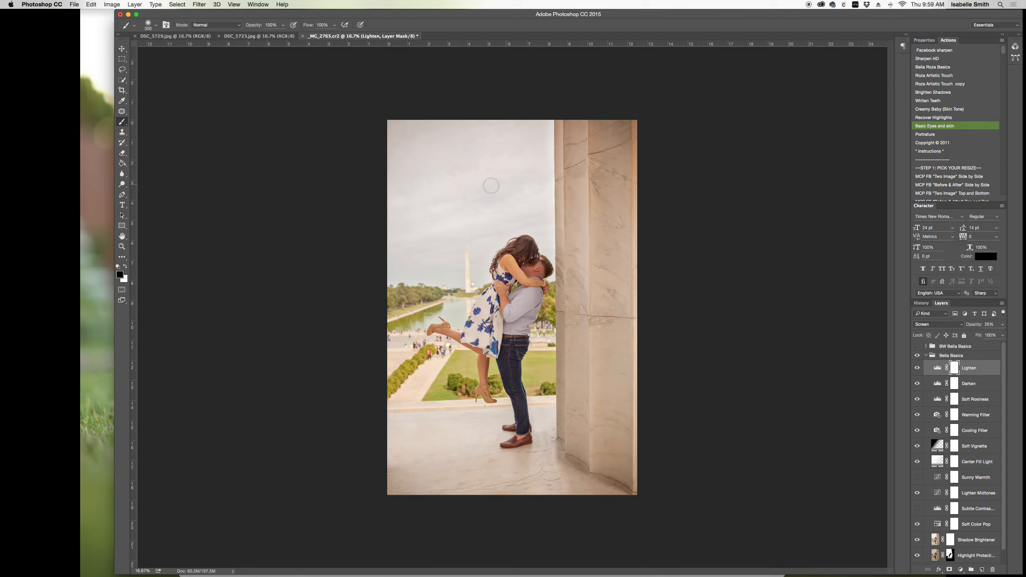
{"action": "key", "text": "bracketright"}
{"action": "key", "text": "bracketright"}
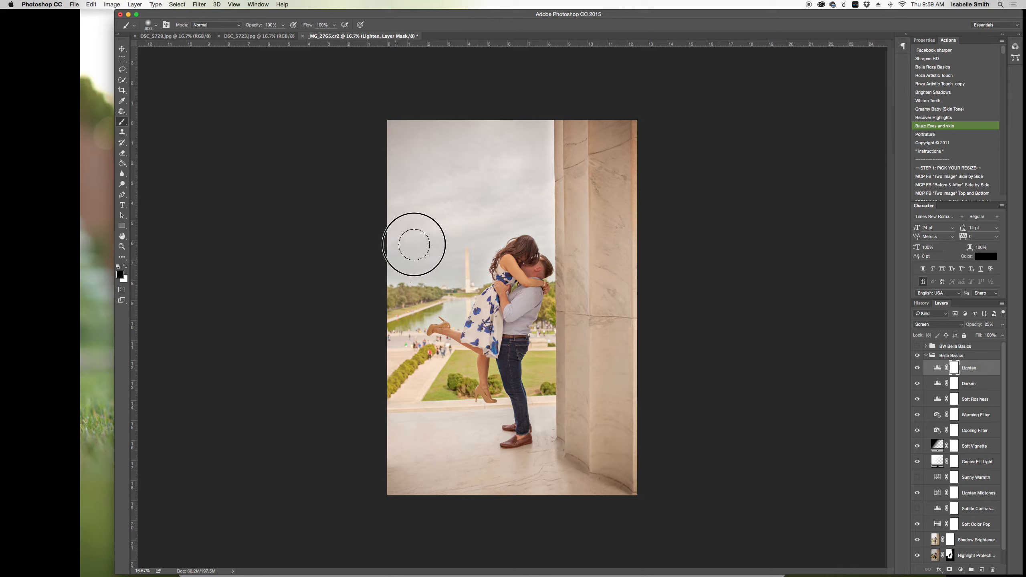
{"action": "left_click_drag", "start_coordinate": [517, 126], "coordinate": [510, 152]}
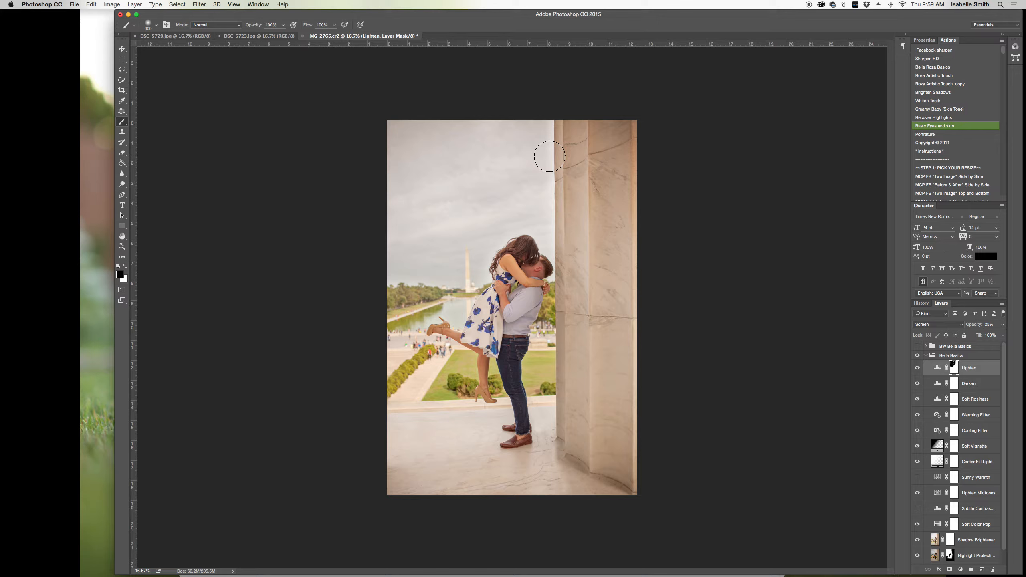
{"action": "mouse_move", "coordinate": [436, 156]}
{"action": "left_mouse_down"}
{"action": "mouse_move", "coordinate": [410, 225]}
{"action": "mouse_move", "coordinate": [408, 197]}
{"action": "mouse_move", "coordinate": [421, 246]}
{"action": "mouse_move", "coordinate": [443, 186]}
{"action": "mouse_move", "coordinate": [474, 169]}
{"action": "mouse_move", "coordinate": [477, 183]}
{"action": "mouse_move", "coordinate": [523, 182]}
{"action": "mouse_move", "coordinate": [533, 139]}
{"action": "left_mouse_up"}
{"action": "left_click", "coordinate": [917, 356]}
{"action": "left_click", "coordinate": [917, 355]}
{"action": "left_click", "coordinate": [917, 356]}
{"action": "left_click", "coordinate": [917, 356]}
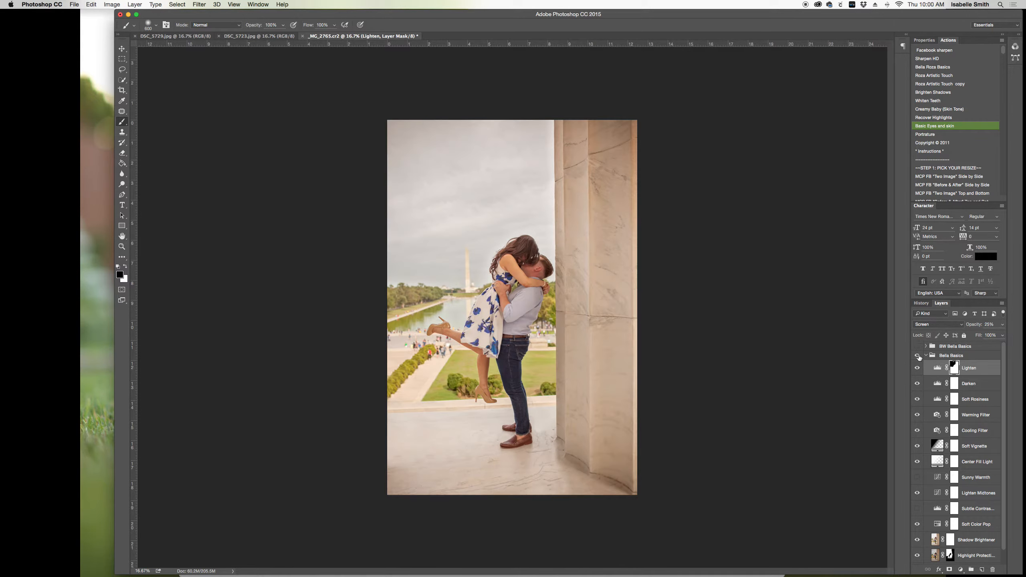
Step: Check the Soft Color Pop layer's effect and mask it off the hedges and trees left of the couple
{"action": "scroll", "coordinate": [947, 485], "scroll_direction": "down", "scroll_amount": 2}
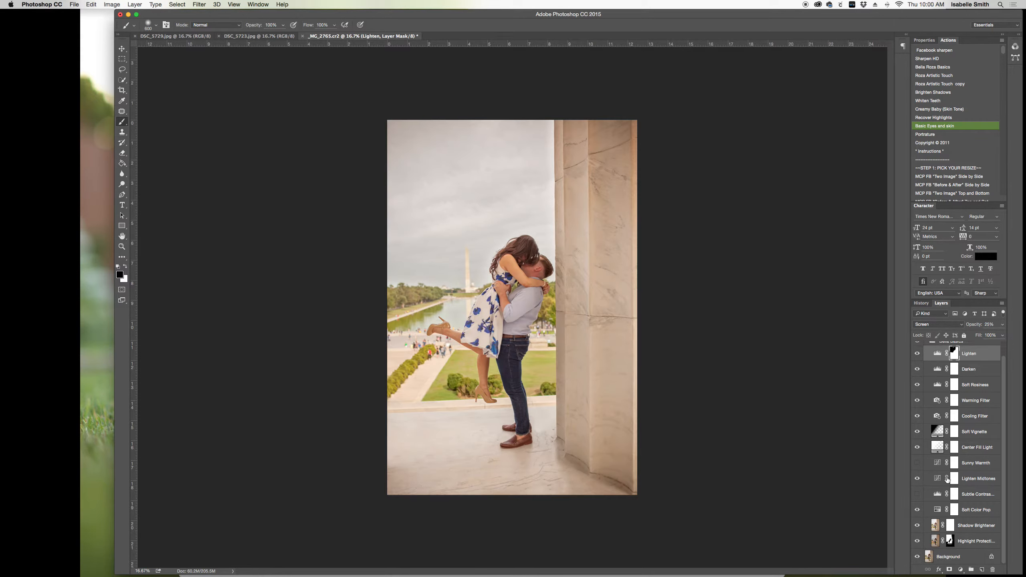
{"action": "left_click", "coordinate": [917, 510]}
{"action": "left_click", "coordinate": [917, 511]}
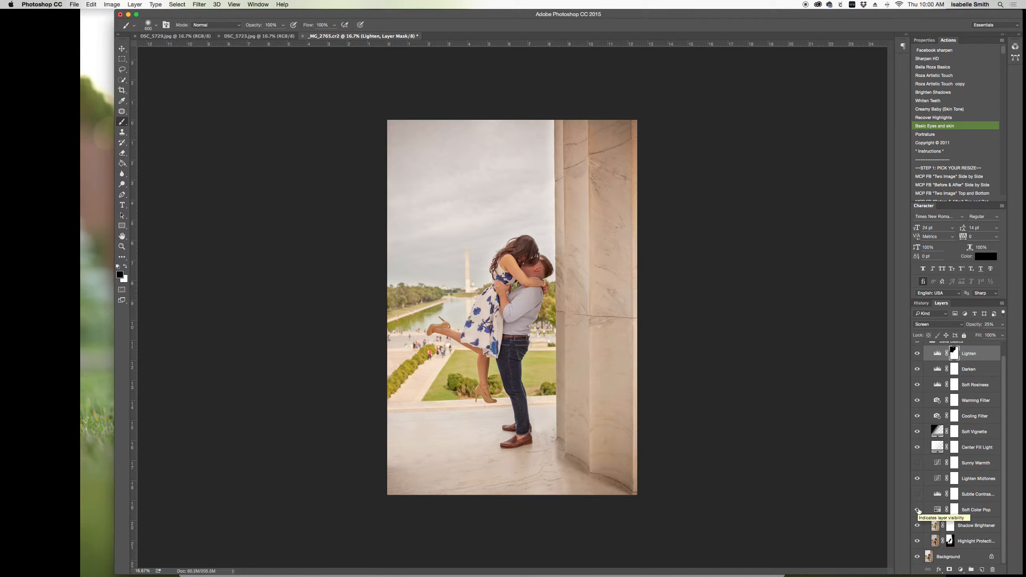
{"action": "left_click", "coordinate": [918, 510]}
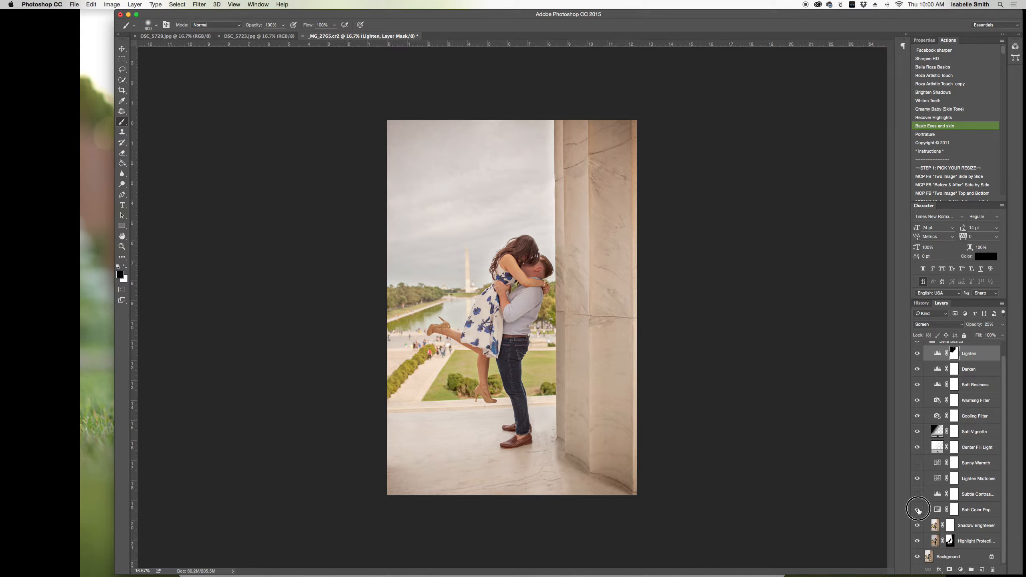
{"action": "left_click", "coordinate": [955, 511]}
{"action": "mouse_move", "coordinate": [430, 385]}
{"action": "left_mouse_down"}
{"action": "mouse_move", "coordinate": [459, 361]}
{"action": "mouse_move", "coordinate": [460, 385]}
{"action": "mouse_move", "coordinate": [425, 360]}
{"action": "mouse_move", "coordinate": [393, 381]}
{"action": "mouse_move", "coordinate": [392, 320]}
{"action": "mouse_move", "coordinate": [414, 293]}
{"action": "left_mouse_up"}
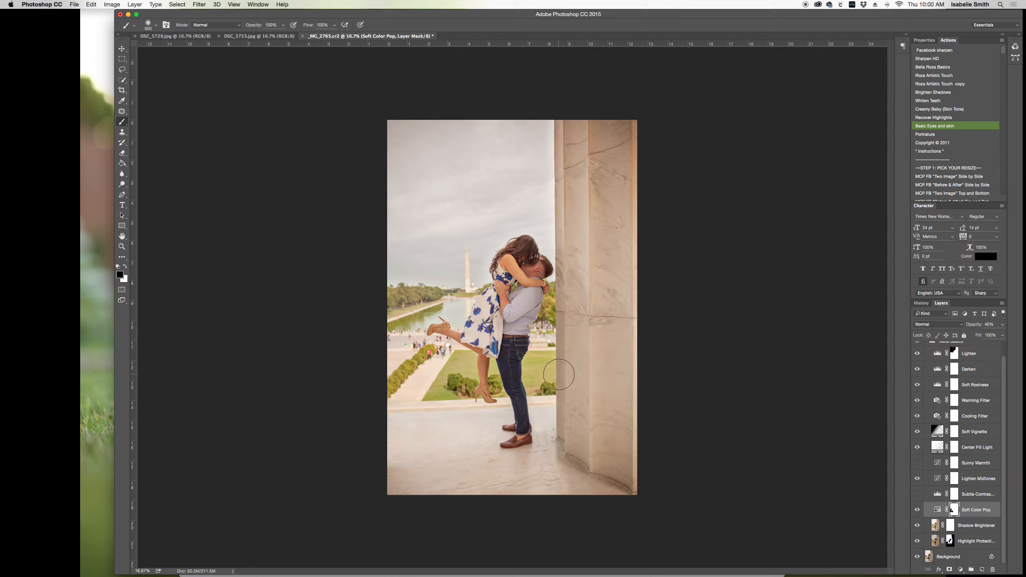
Step: Restore Soft Color Pop with white at the left shoreline, and paint it out with black over the lawn and bushes
{"action": "key", "text": "x"}
{"action": "mouse_move", "coordinate": [396, 303]}
{"action": "left_mouse_down"}
{"action": "mouse_move", "coordinate": [436, 298]}
{"action": "mouse_move", "coordinate": [400, 308]}
{"action": "left_mouse_up"}
{"action": "key", "text": "x"}
{"action": "mouse_move", "coordinate": [545, 371]}
{"action": "left_mouse_down"}
{"action": "mouse_move", "coordinate": [549, 357]}
{"action": "mouse_move", "coordinate": [545, 374]}
{"action": "left_mouse_up"}
{"action": "left_click_drag", "start_coordinate": [461, 369], "coordinate": [455, 387]}
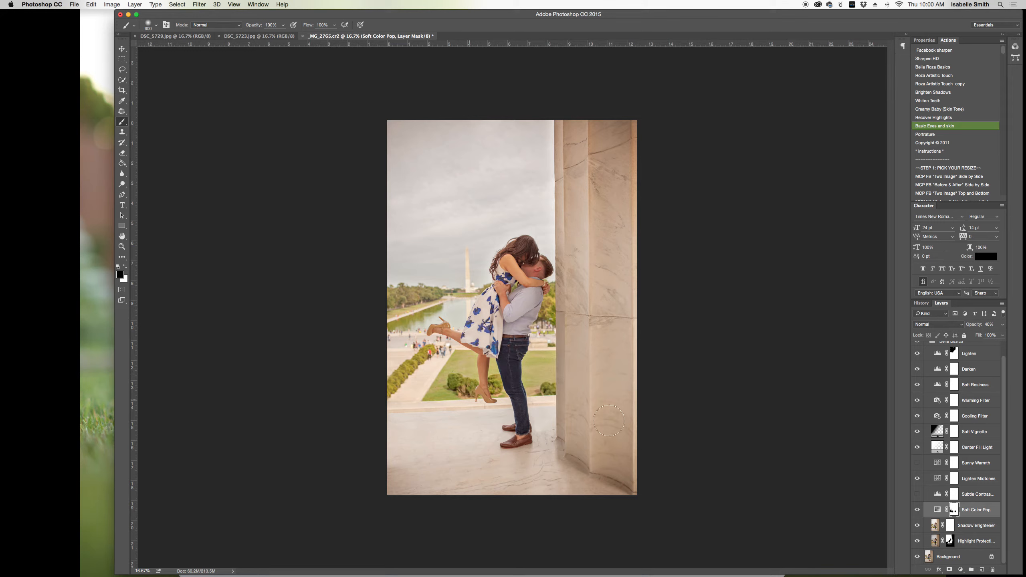
{"action": "left_click", "coordinate": [917, 511]}
Step: Compare the photo with and without the Bella Basics group by toggling the group's visibility
{"action": "scroll", "coordinate": [920, 450], "scroll_direction": "up", "scroll_amount": 2}
{"action": "left_click", "coordinate": [916, 355]}
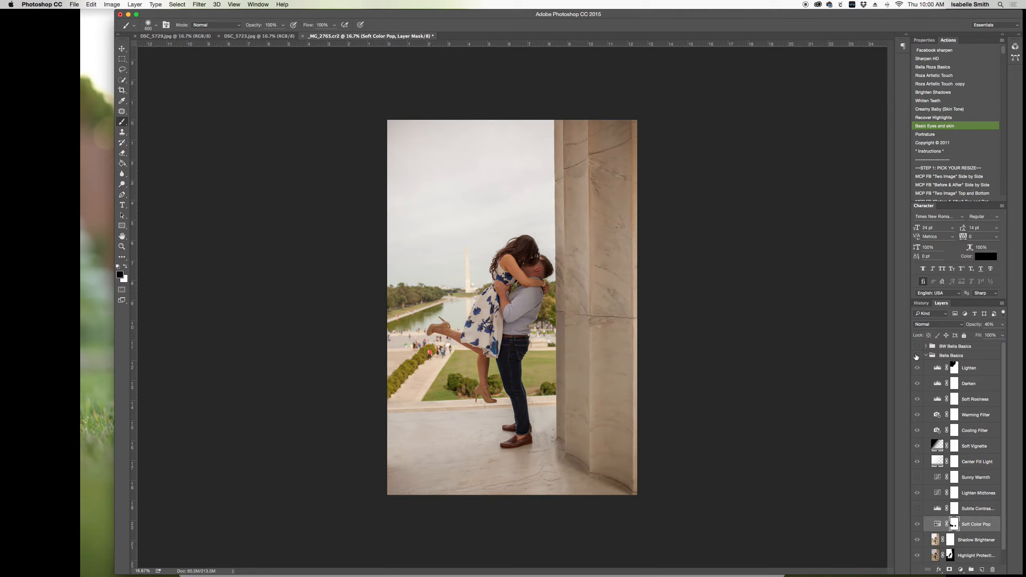
{"action": "left_click", "coordinate": [916, 357]}
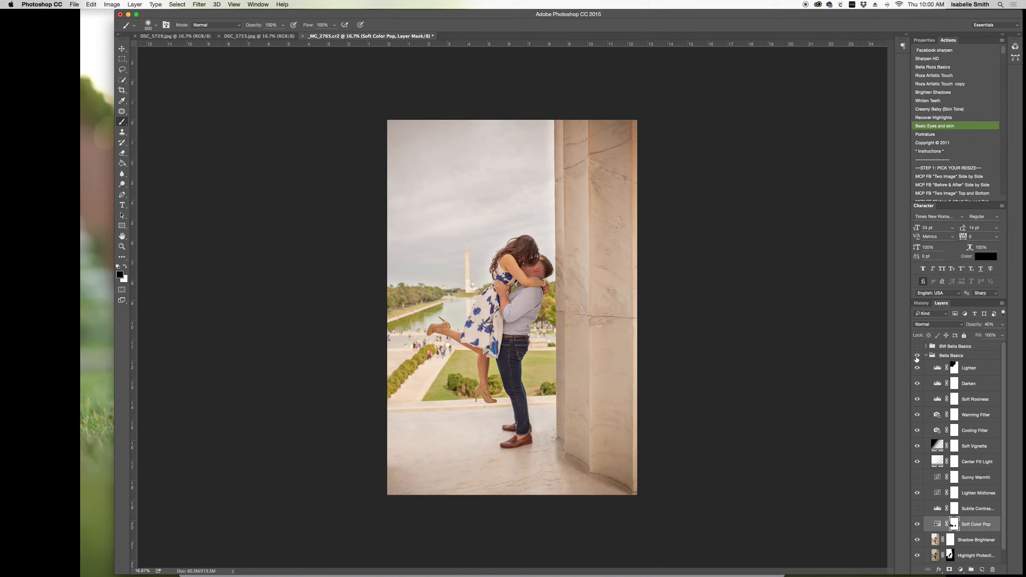
{"action": "left_click", "coordinate": [916, 357]}
{"action": "left_click", "coordinate": [916, 357]}
{"action": "left_click", "coordinate": [916, 357]}
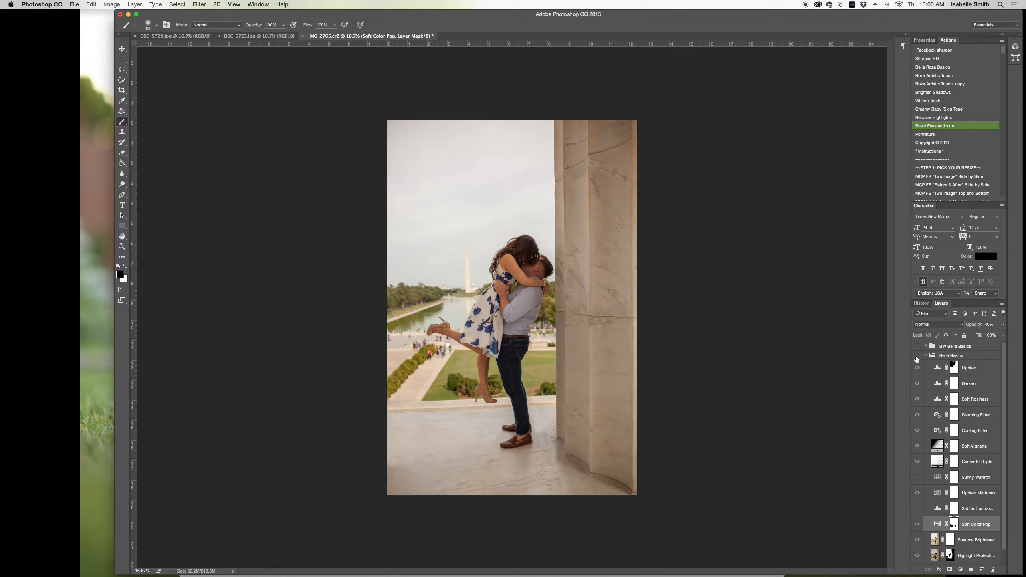
{"action": "left_click", "coordinate": [916, 357]}
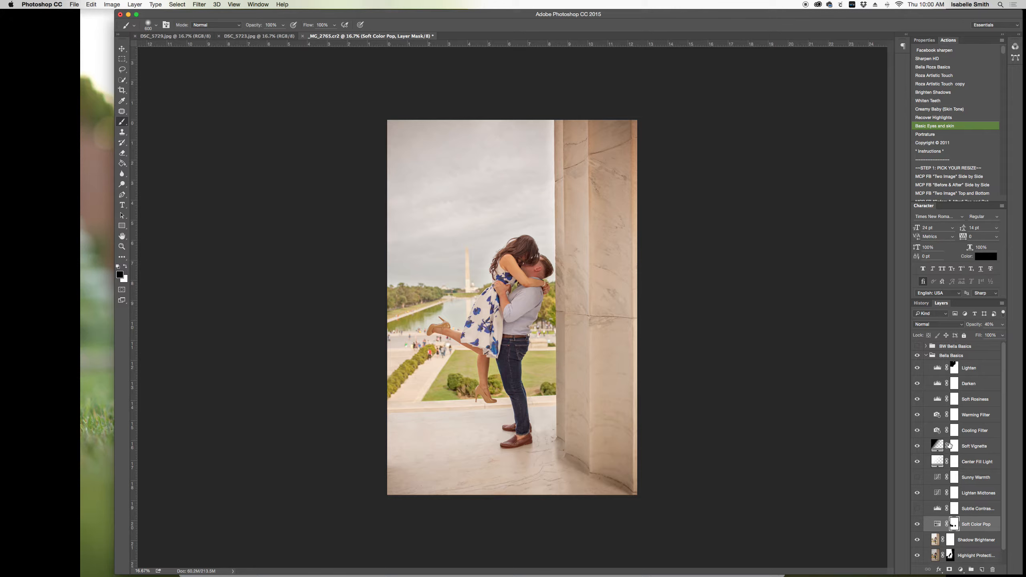
Step: Check the Center Fill Light layer, paint black around the monument on its mask, and compare the group with the original
{"action": "scroll", "coordinate": [990, 454], "scroll_direction": "down", "scroll_amount": 1}
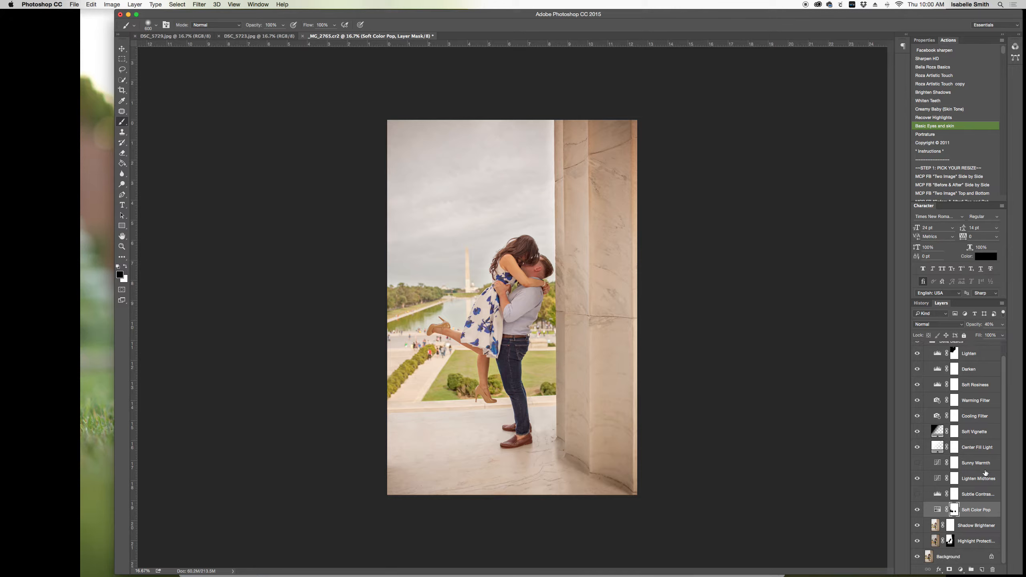
{"action": "left_click", "coordinate": [917, 447]}
{"action": "left_click", "coordinate": [917, 448]}
{"action": "left_click", "coordinate": [917, 447]}
{"action": "left_click", "coordinate": [917, 447]}
{"action": "left_click", "coordinate": [956, 447]}
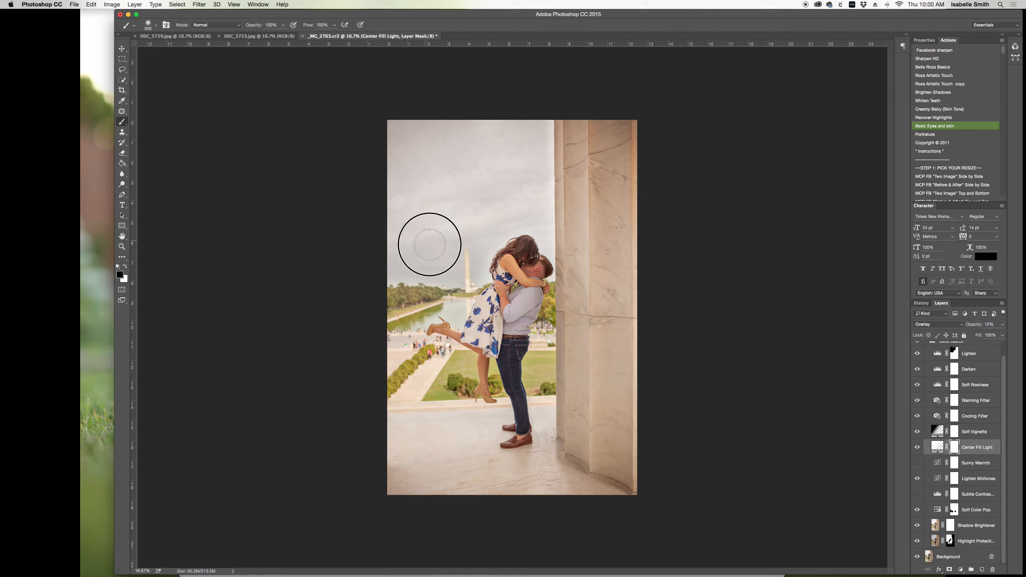
{"action": "left_click_drag", "start_coordinate": [467, 250], "coordinate": [469, 253]}
{"action": "scroll", "coordinate": [930, 413], "scroll_direction": "up", "scroll_amount": 1}
{"action": "left_click", "coordinate": [917, 357]}
{"action": "left_click", "coordinate": [917, 357]}
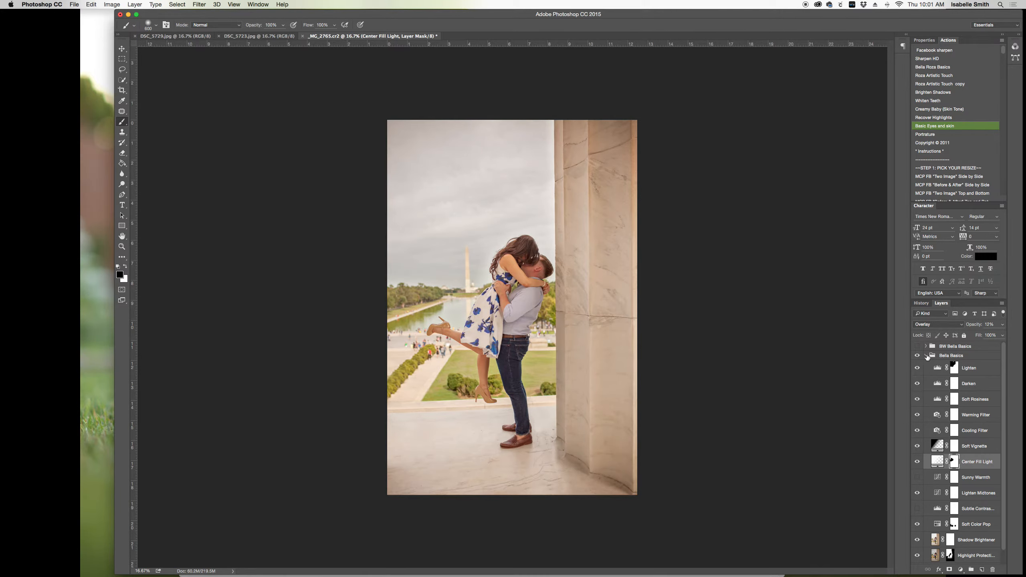
Step: Collapse the Bella Basics group and preview the BW Bella Basics group, hiding it again
{"action": "left_click", "coordinate": [926, 355]}
{"action": "left_click", "coordinate": [917, 346]}
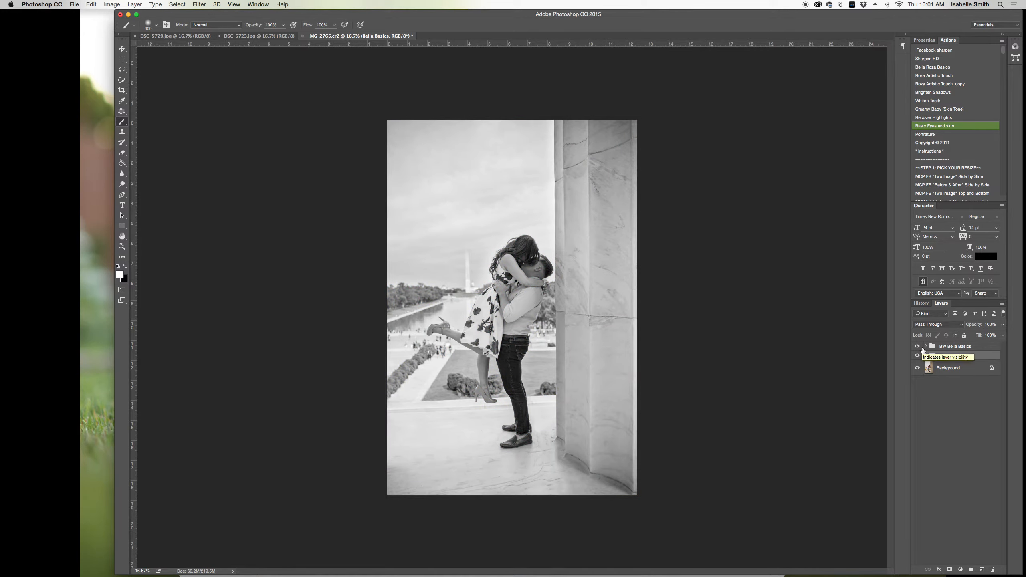
{"action": "left_click", "coordinate": [917, 346]}
Step: Flatten the image, discarding the hidden layers
{"action": "right_click", "coordinate": [929, 368]}
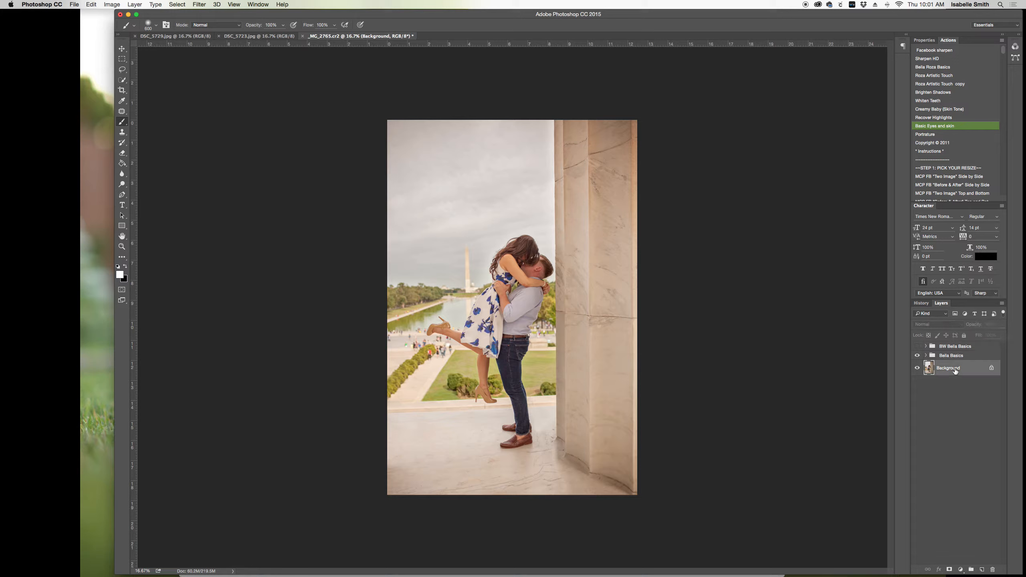
{"action": "left_click", "coordinate": [904, 445]}
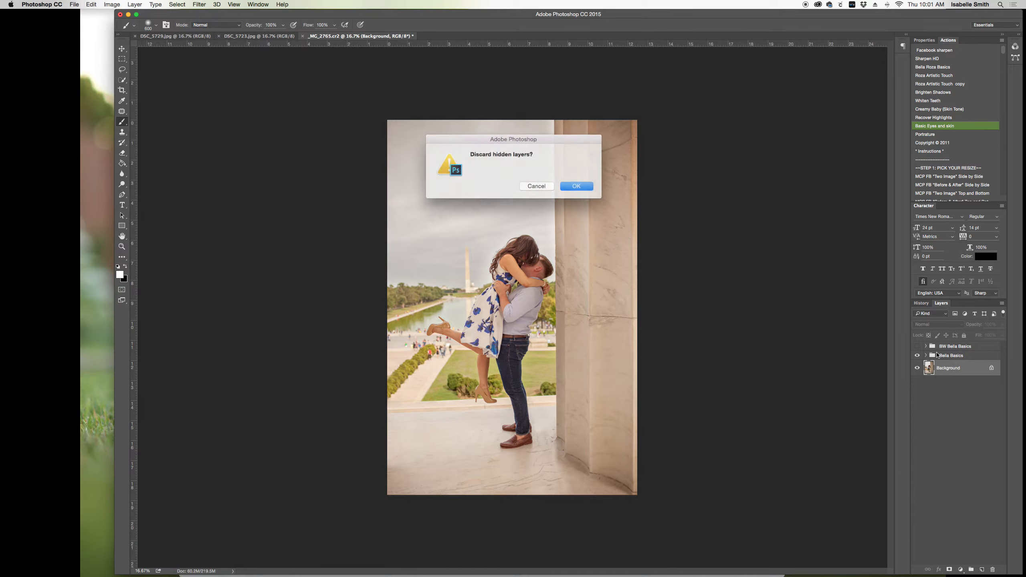
{"action": "left_click", "coordinate": [576, 213]}
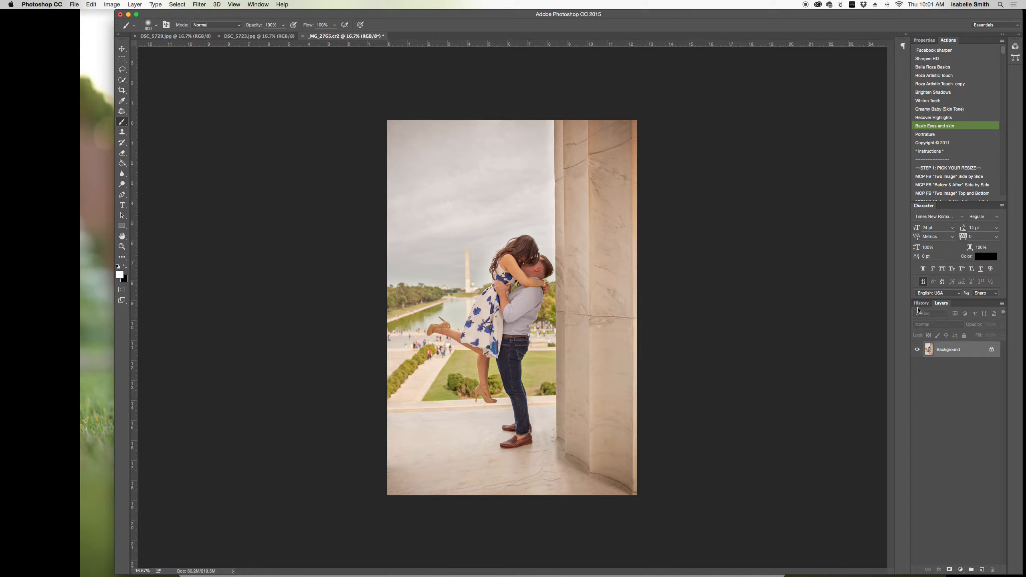
Step: Take a history snapshot of the flattened photo, compare it with the original opened state, and return to the layers
{"action": "left_click", "coordinate": [919, 304]}
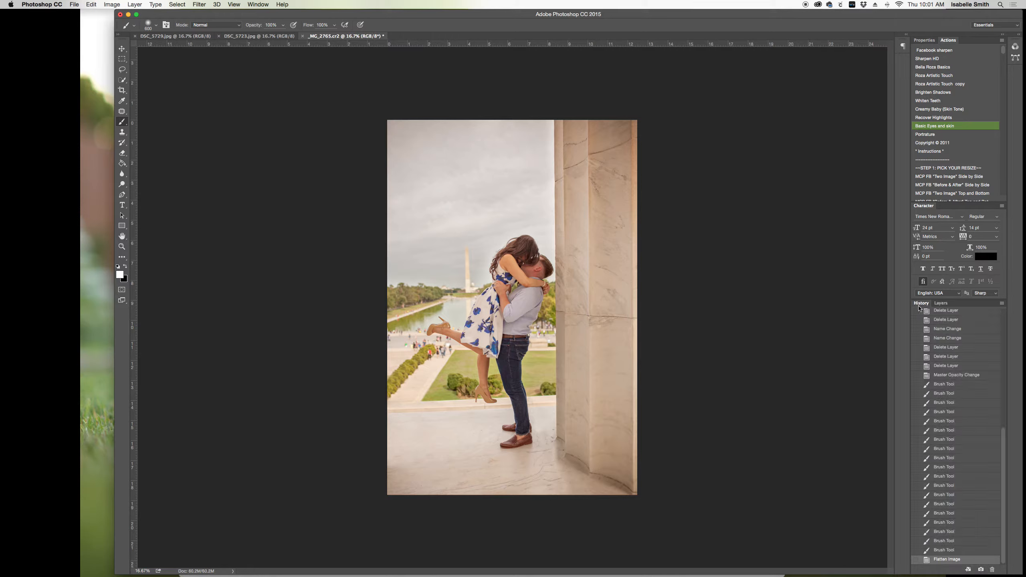
{"action": "left_click", "coordinate": [982, 570]}
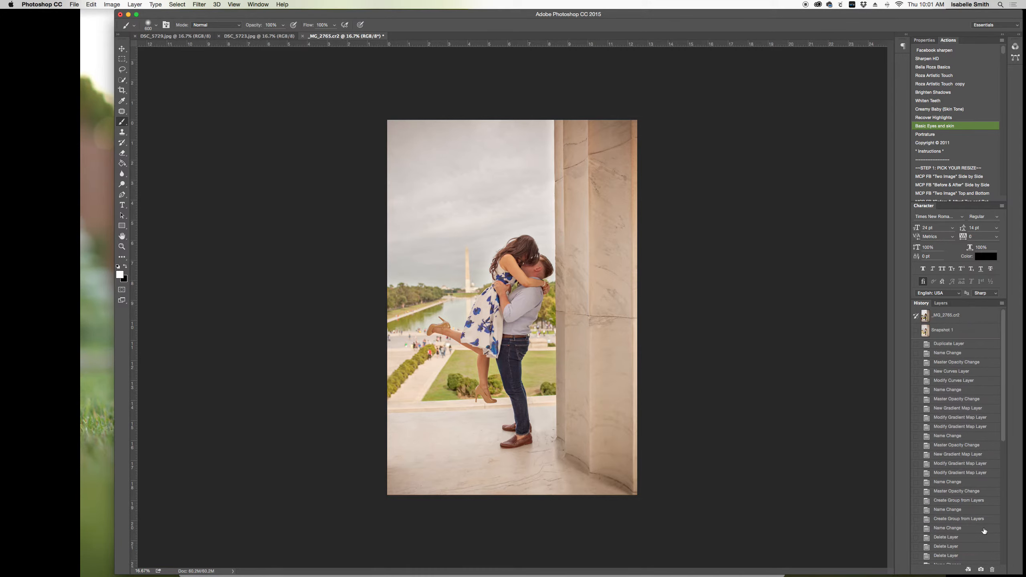
{"action": "left_click", "coordinate": [966, 318]}
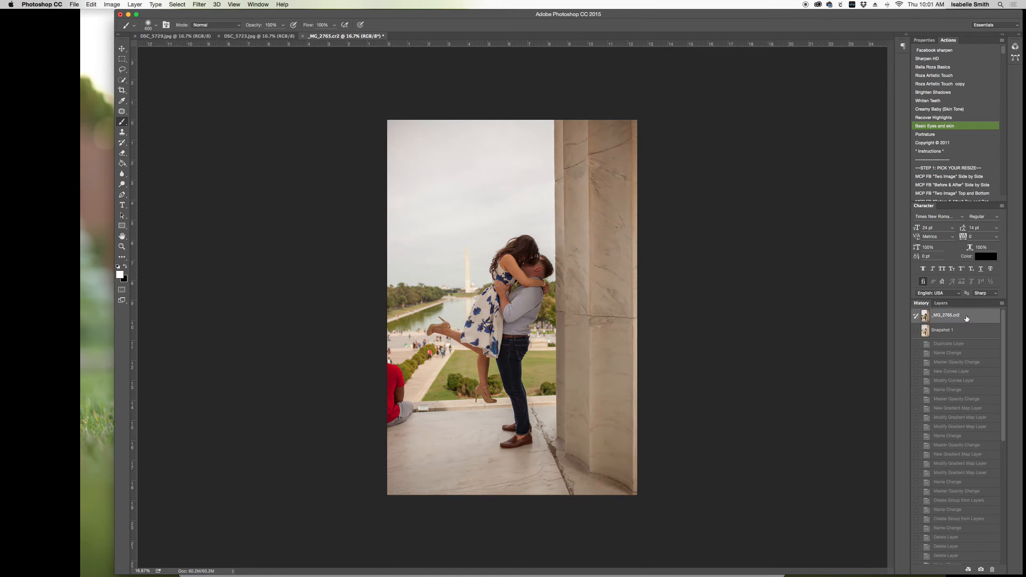
{"action": "left_click", "coordinate": [961, 335]}
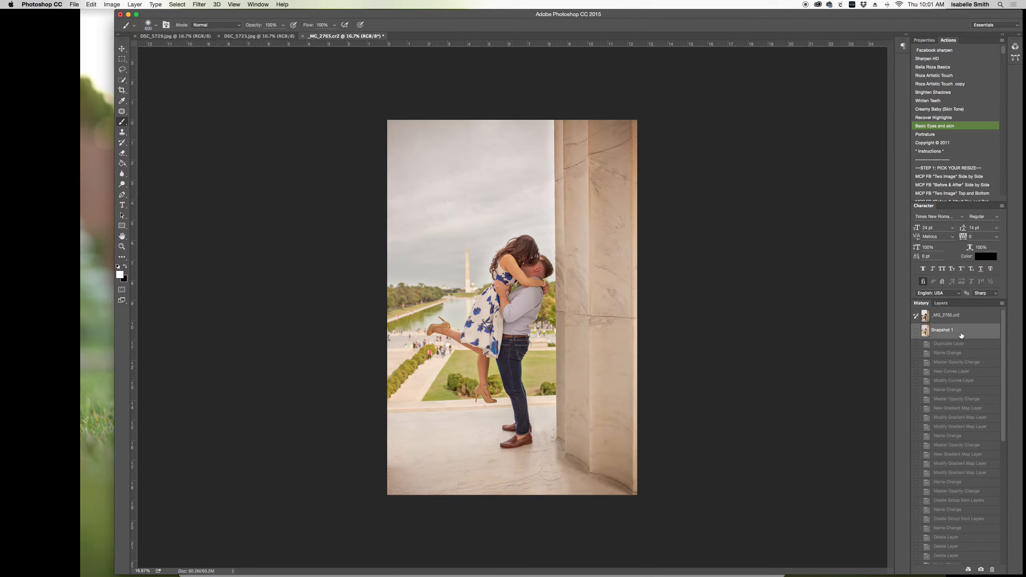
{"action": "left_click", "coordinate": [941, 304]}
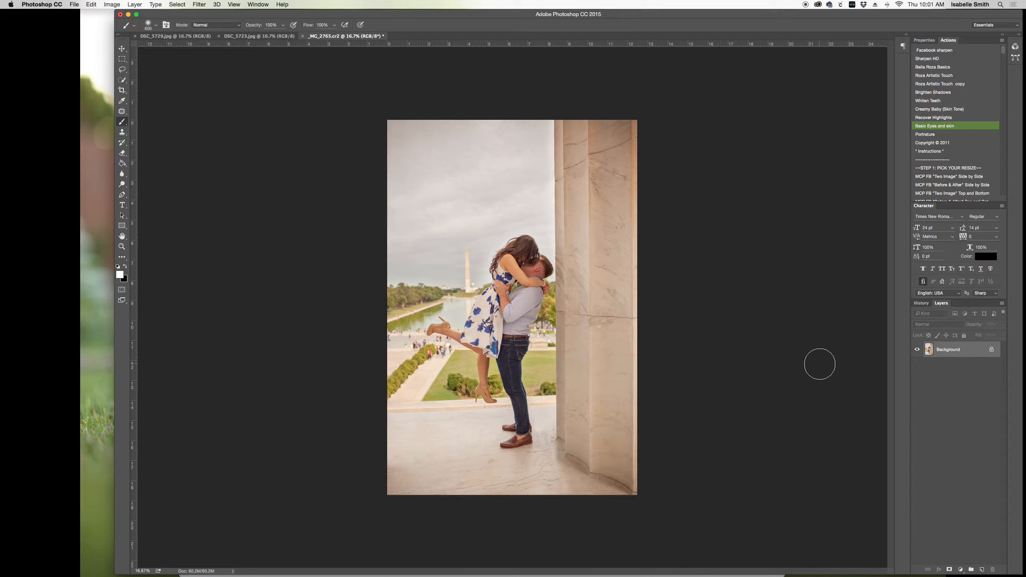
Step: Examine the woman's lowered ankle up close and duplicate the Background layer for skin retouching
{"action": "left_click", "coordinate": [121, 246]}
{"action": "left_click", "coordinate": [147, 25]}
{"action": "left_click", "coordinate": [511, 353]}
{"action": "left_click", "coordinate": [474, 392]}
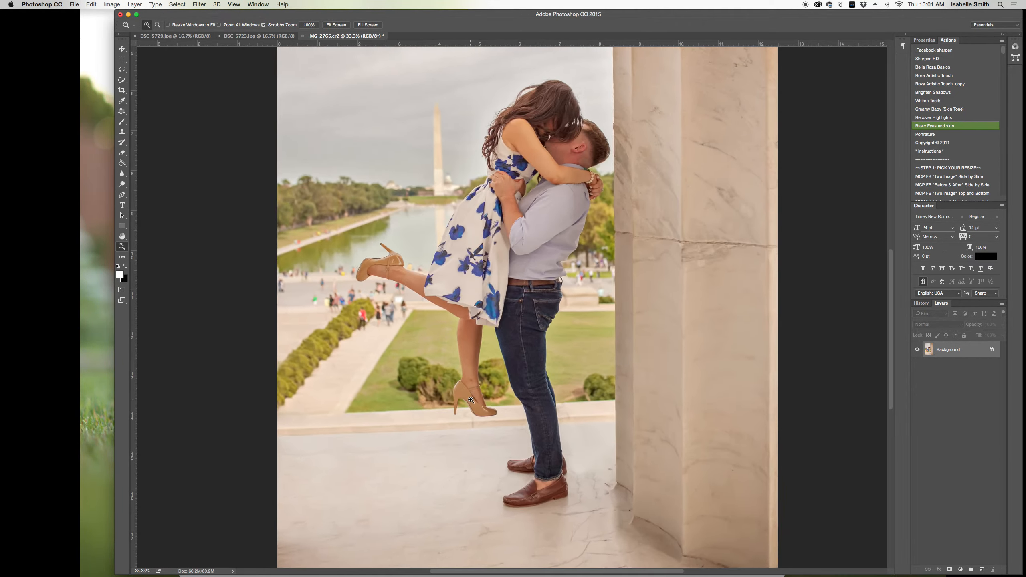
{"action": "left_click", "coordinate": [475, 391]}
{"action": "left_click", "coordinate": [474, 391]}
{"action": "left_click", "coordinate": [474, 387]}
{"action": "left_click", "coordinate": [475, 381]}
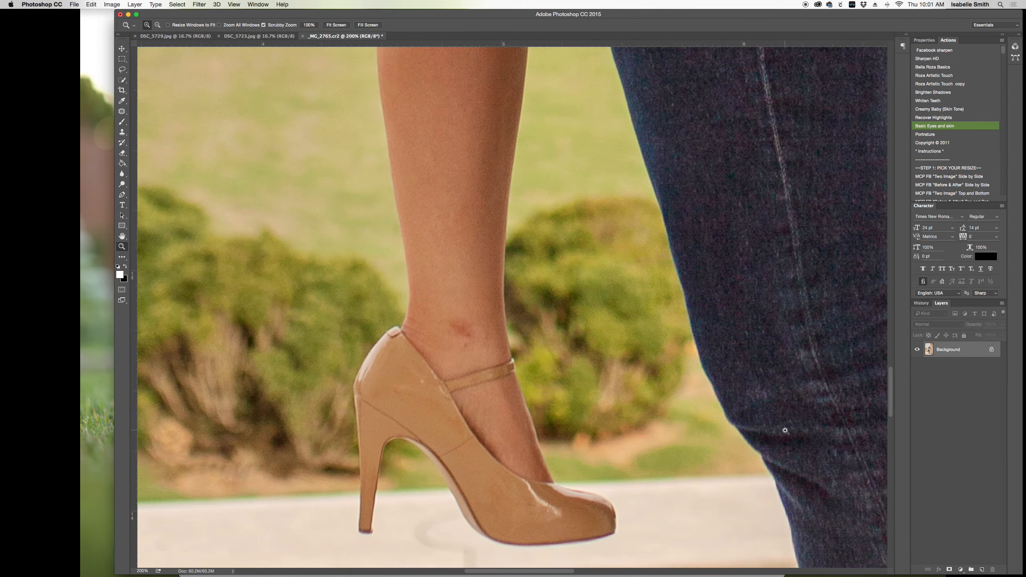
{"action": "key", "text": "super+j"}
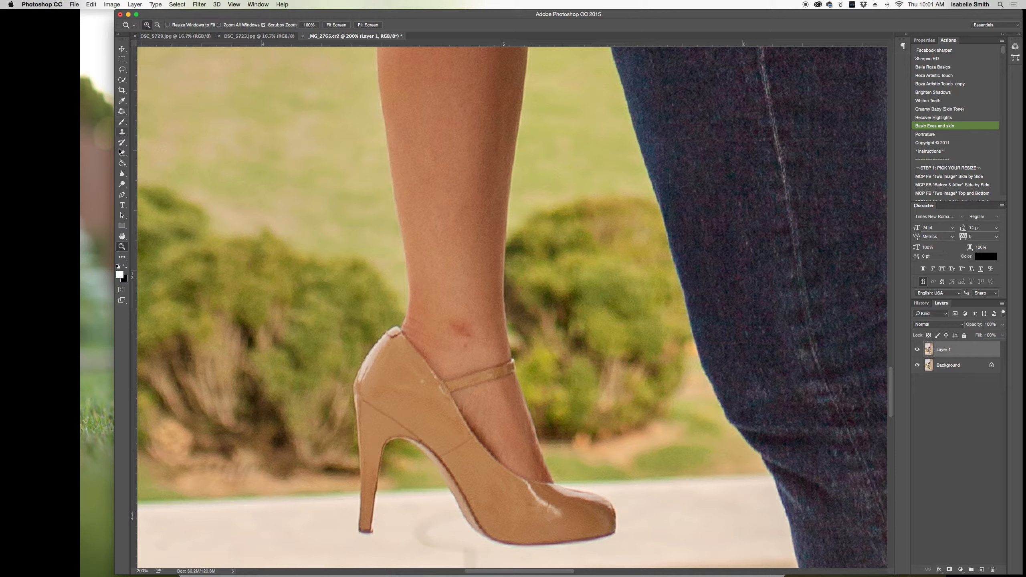
Step: Set the Spot Healing Brush to Lighten mode and remove the red mark on the ankle of the lowered leg
{"action": "left_click_drag", "start_coordinate": [122, 111], "coordinate": [157, 108]}
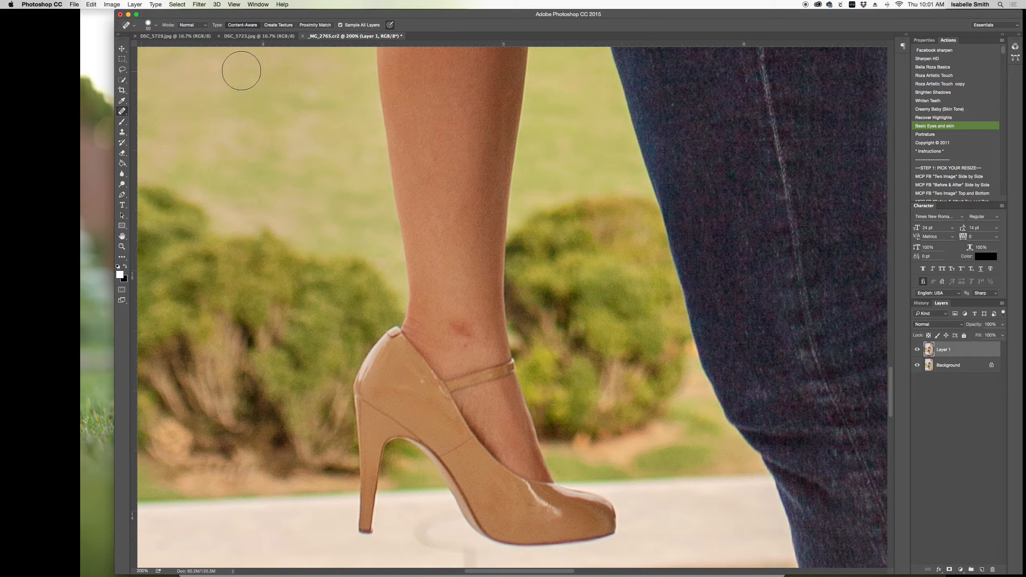
{"action": "left_click", "coordinate": [196, 25]}
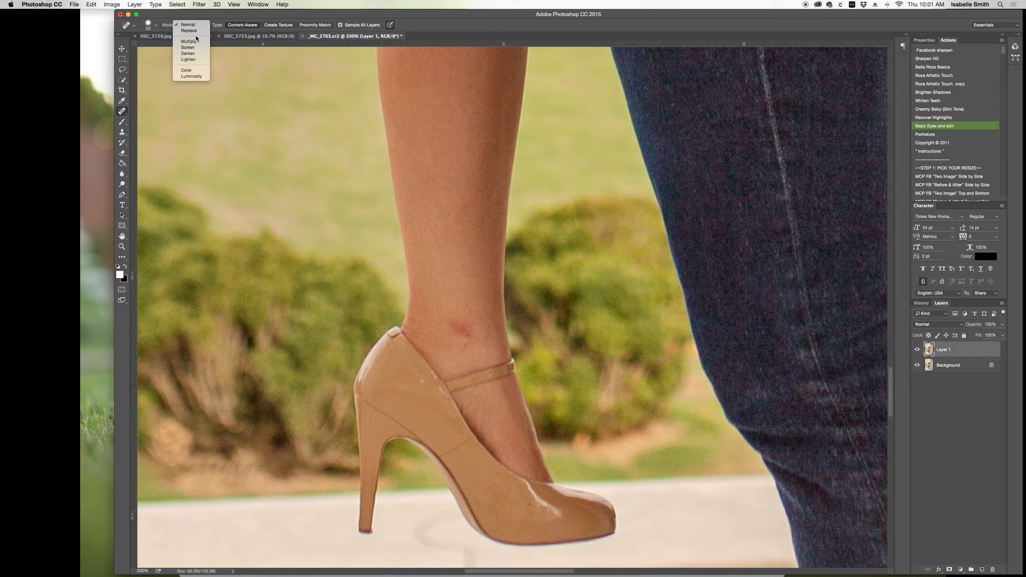
{"action": "left_click", "coordinate": [198, 59]}
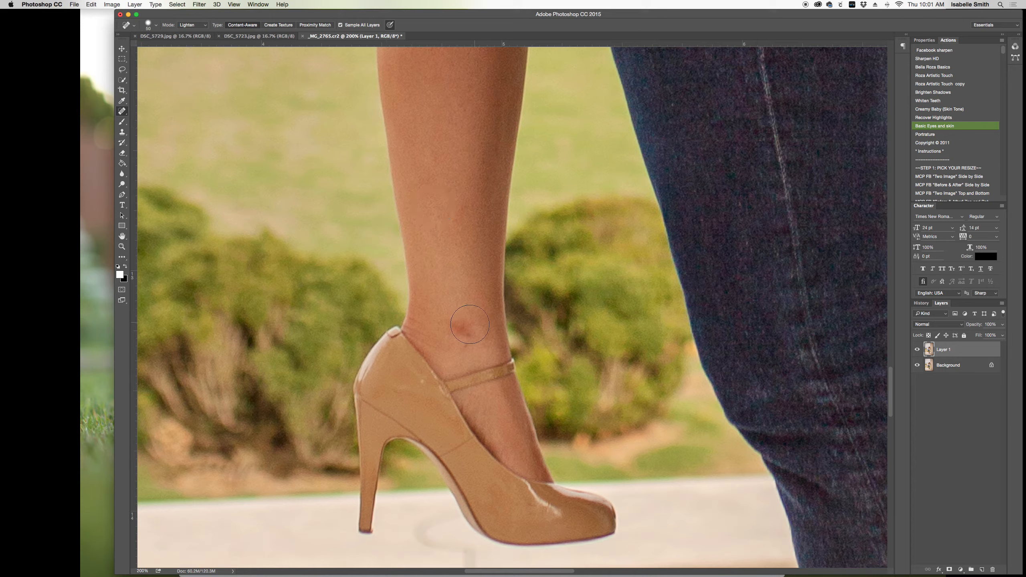
{"action": "left_click", "coordinate": [460, 333]}
Step: Heal the small skin marks near the ankle of the woman's raised leg with a smaller Spot Healing Brush
{"action": "scroll", "coordinate": [456, 295], "scroll_direction": "up", "scroll_amount": 2}
{"action": "scroll", "coordinate": [455, 294], "scroll_direction": "up", "scroll_amount": 3}
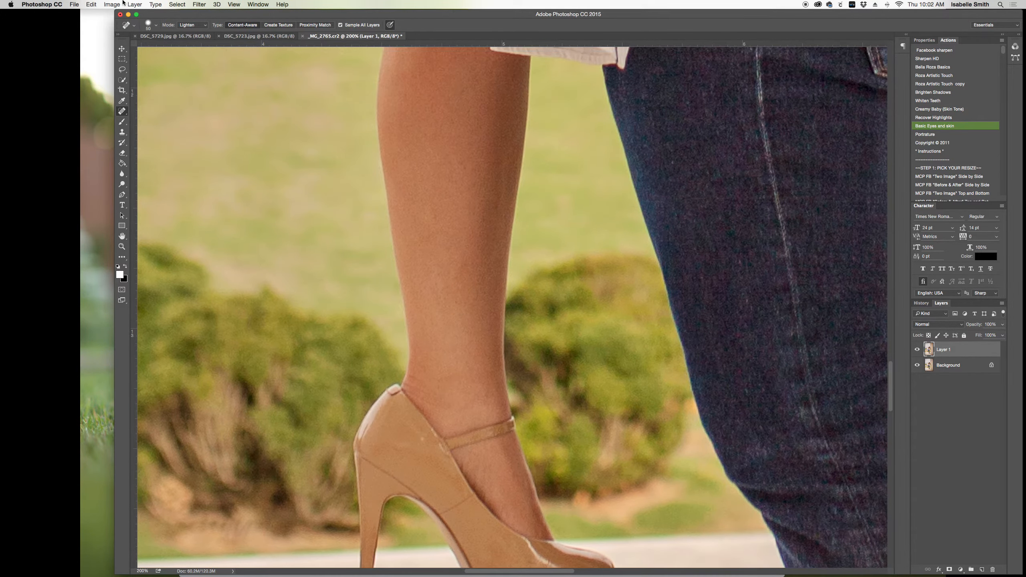
{"action": "scroll", "coordinate": [424, 180], "scroll_direction": "up", "scroll_amount": 10}
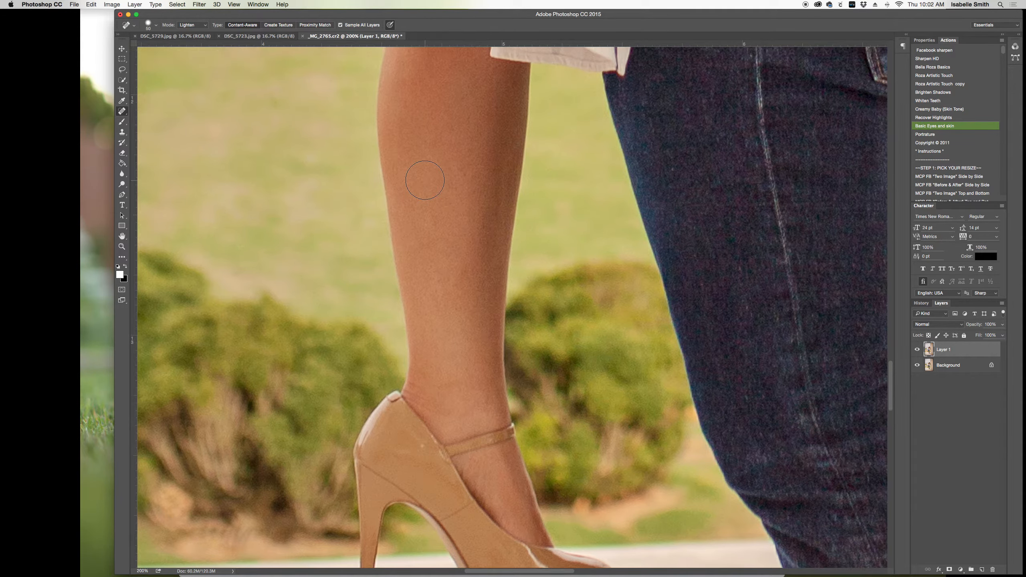
{"action": "scroll", "coordinate": [424, 180], "scroll_direction": "up", "scroll_amount": 15}
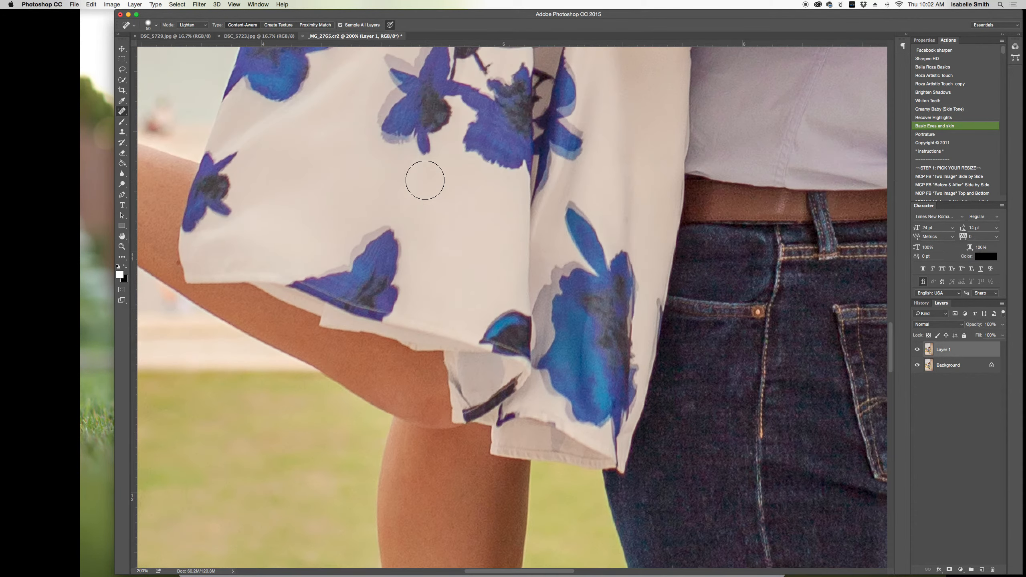
{"action": "left_click_drag", "start_coordinate": [488, 570], "coordinate": [439, 561]}
{"action": "scroll", "coordinate": [348, 117], "scroll_direction": "up", "scroll_amount": 7}
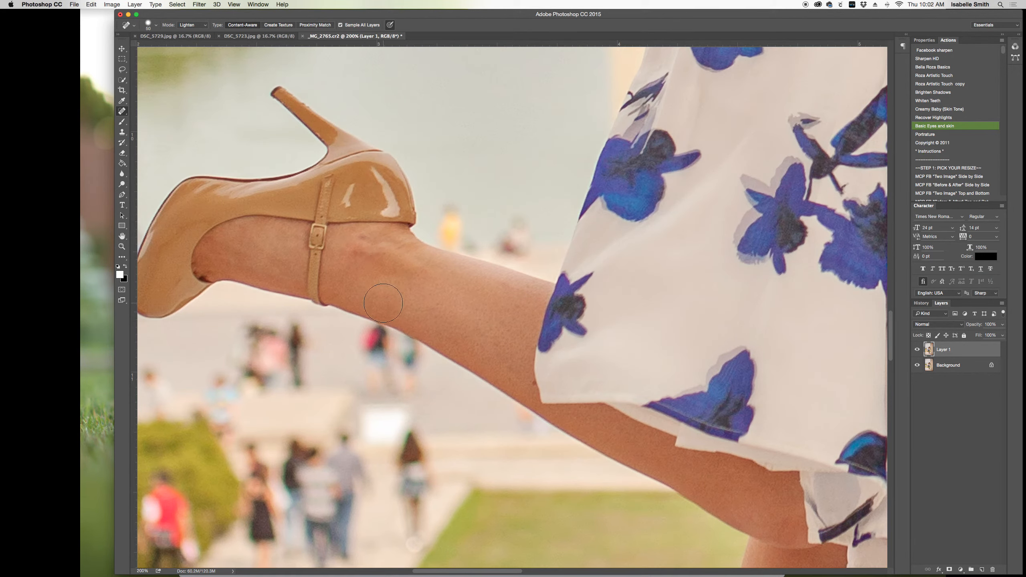
{"action": "key", "text": "bracketleft"}
{"action": "key", "text": "bracketleft"}
{"action": "key", "text": "bracketleft"}
{"action": "key", "text": "bracketleft"}
{"action": "key", "text": "bracketright"}
{"action": "left_click", "coordinate": [362, 235]}
{"action": "left_click", "coordinate": [387, 270]}
Step: Heal the small blemishes on the man's cheek and jaw with the Spot Healing Brush
{"action": "scroll", "coordinate": [691, 389], "scroll_direction": "up", "scroll_amount": 10}
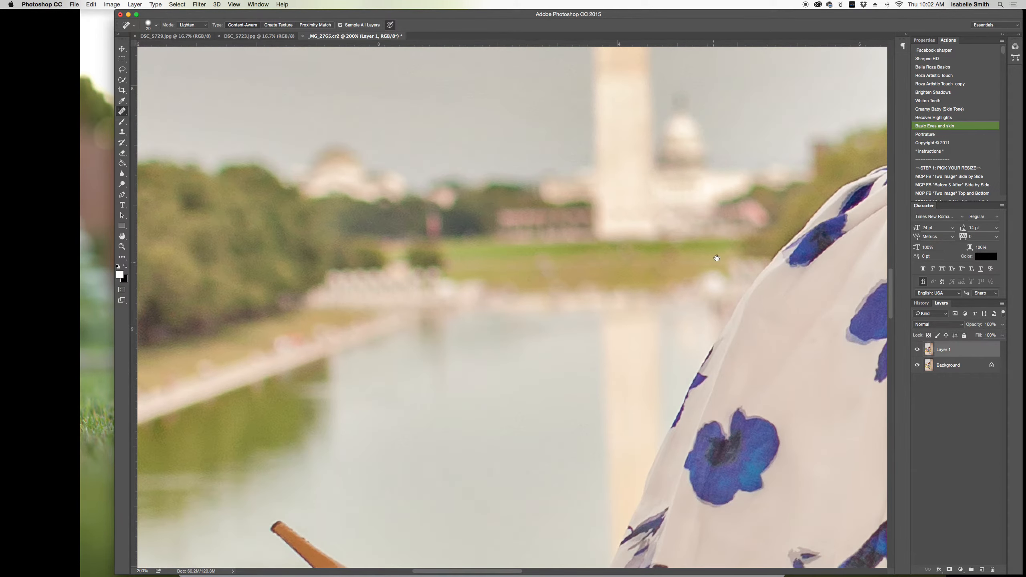
{"action": "left_click_drag", "start_coordinate": [717, 259], "coordinate": [232, 333]}
{"action": "left_click_drag", "start_coordinate": [685, 257], "coordinate": [489, 383]}
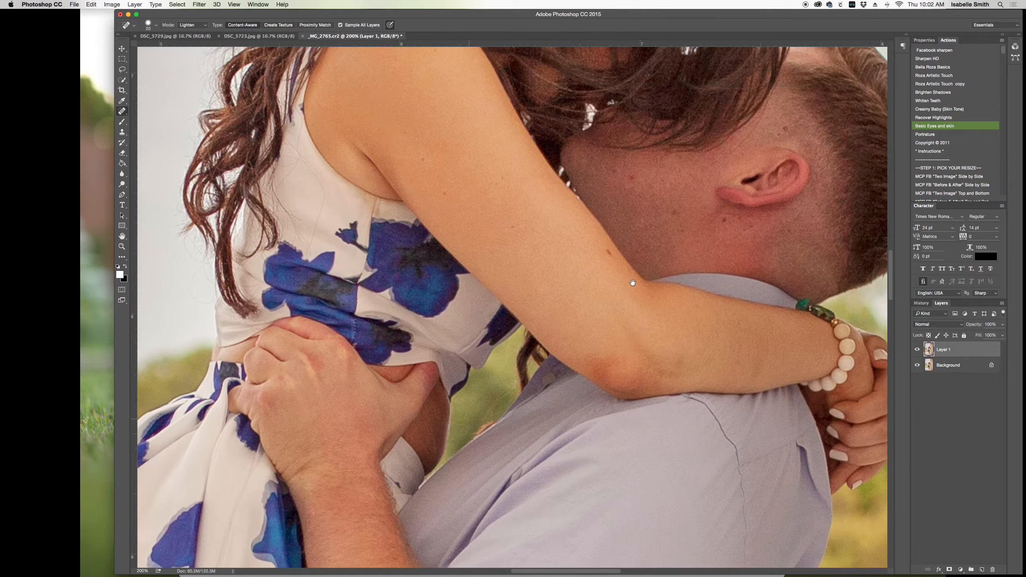
{"action": "left_click_drag", "start_coordinate": [632, 284], "coordinate": [557, 352]}
{"action": "left_click", "coordinate": [552, 252]}
{"action": "left_click", "coordinate": [593, 287]}
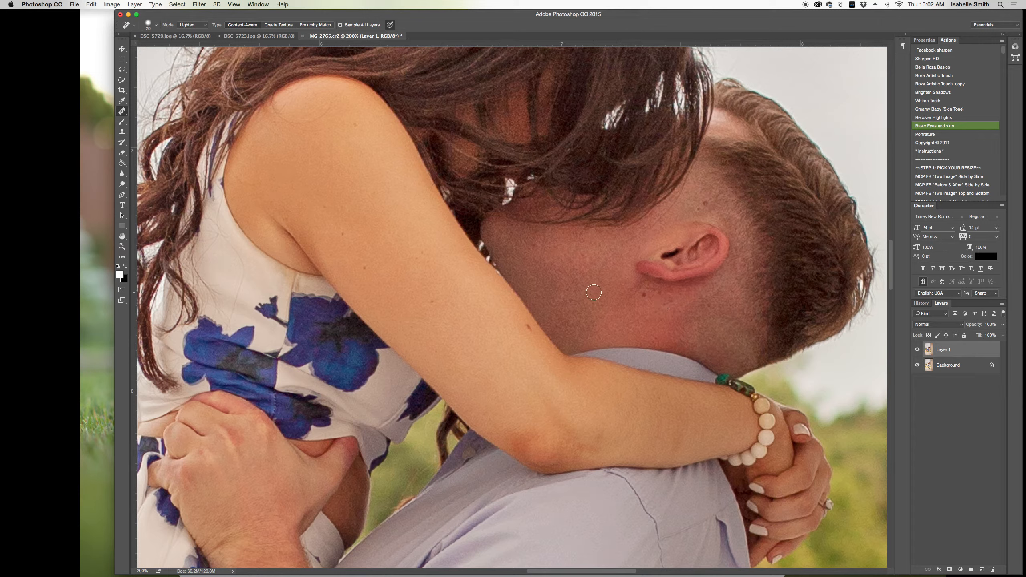
{"action": "left_click", "coordinate": [535, 246]}
Step: Compare the whole photo with and without the healed layer, then flatten the image
{"action": "key", "text": "h"}
{"action": "mouse_move", "coordinate": [658, 270]}
{"action": "left_mouse_down"}
{"action": "mouse_move", "coordinate": [486, 410]}
{"action": "mouse_move", "coordinate": [510, 410]}
{"action": "mouse_move", "coordinate": [508, 396]}
{"action": "mouse_move", "coordinate": [442, 343]}
{"action": "mouse_move", "coordinate": [460, 242]}
{"action": "mouse_move", "coordinate": [496, 220]}
{"action": "left_mouse_up"}
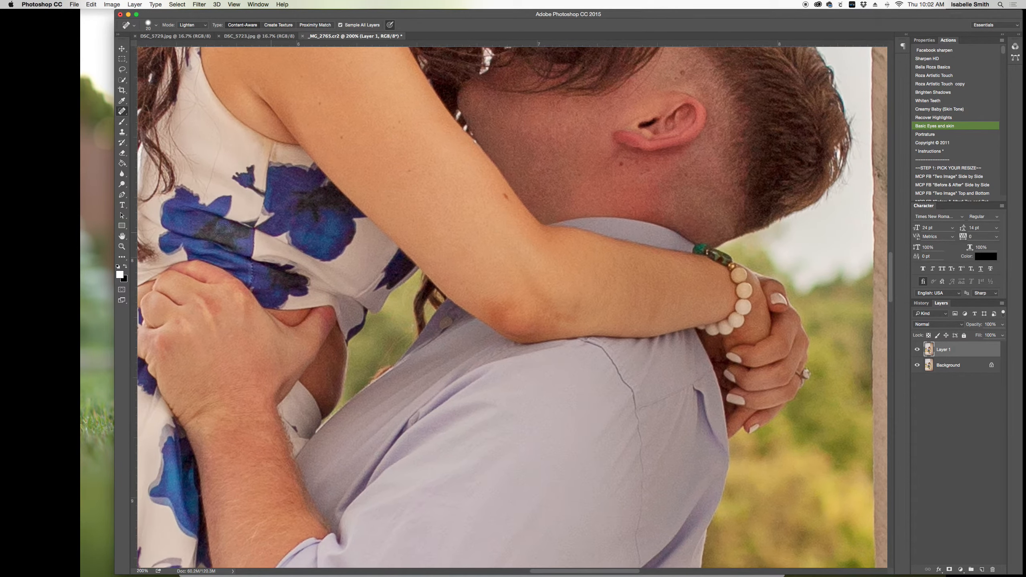
{"action": "left_click", "coordinate": [121, 246]}
{"action": "right_click", "coordinate": [327, 254]}
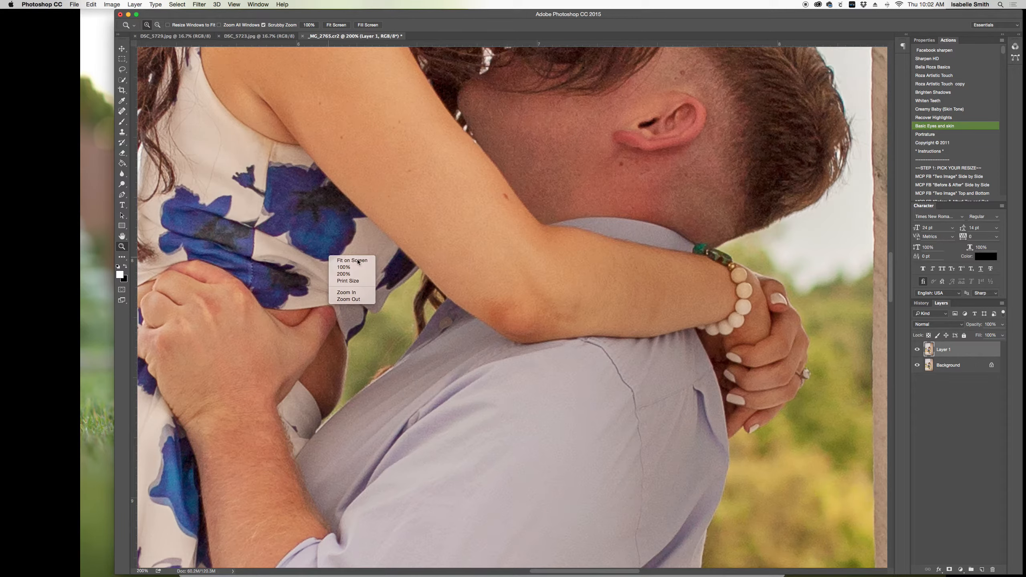
{"action": "left_click", "coordinate": [346, 260]}
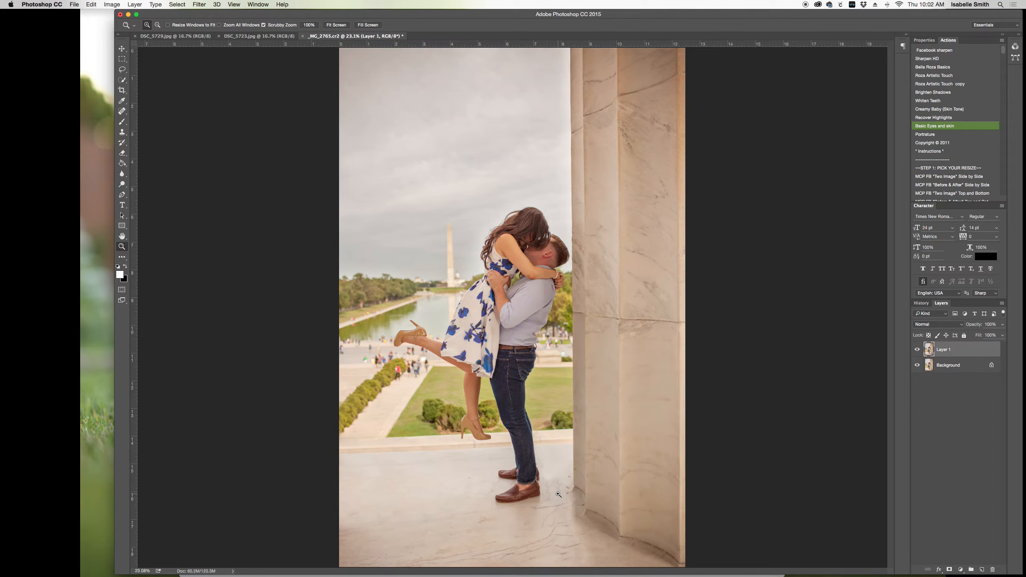
{"action": "left_click", "coordinate": [919, 349]}
{"action": "left_click", "coordinate": [917, 350]}
{"action": "right_click", "coordinate": [951, 366]}
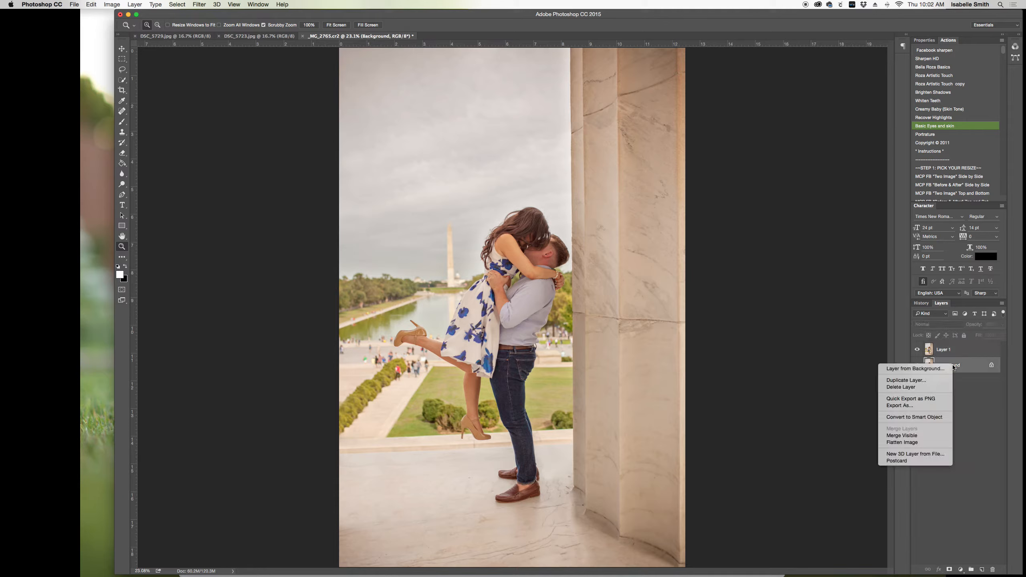
{"action": "left_click", "coordinate": [942, 442]}
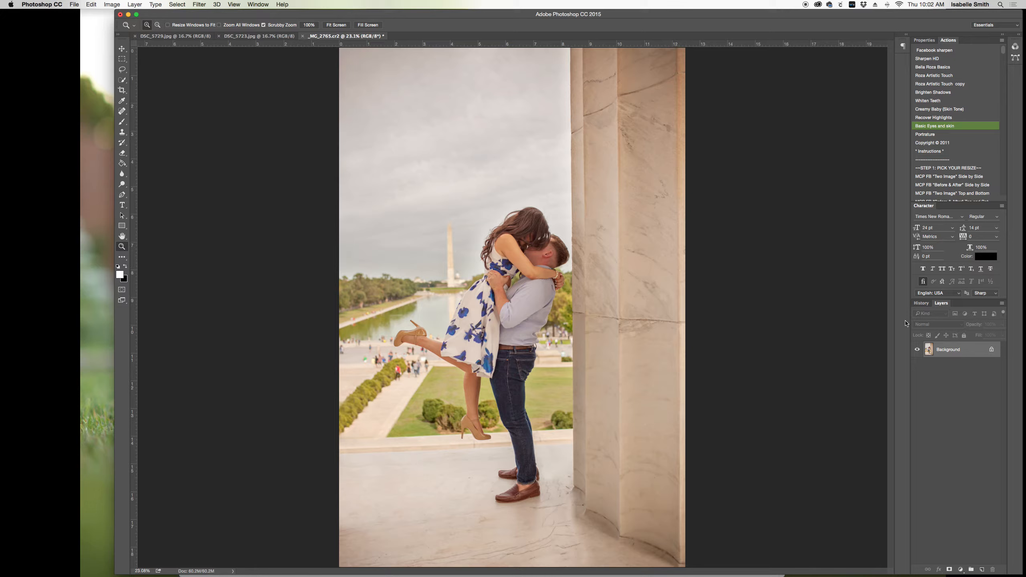
Step: Duplicate the Background layer and lighten the woman's raised foot and lower leg with the Dodge tool
{"action": "key", "text": "super+j"}
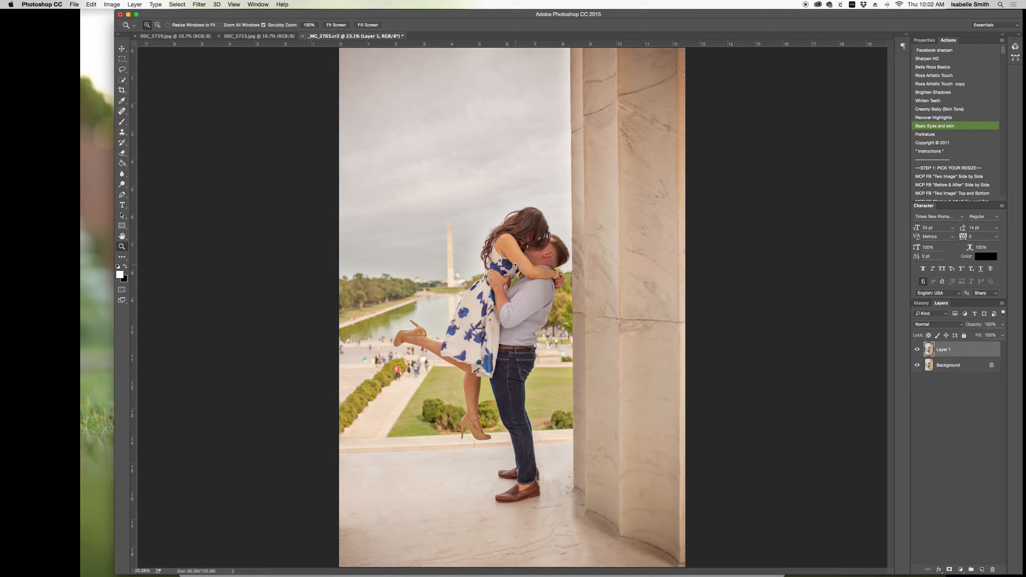
{"action": "left_click", "coordinate": [538, 337]}
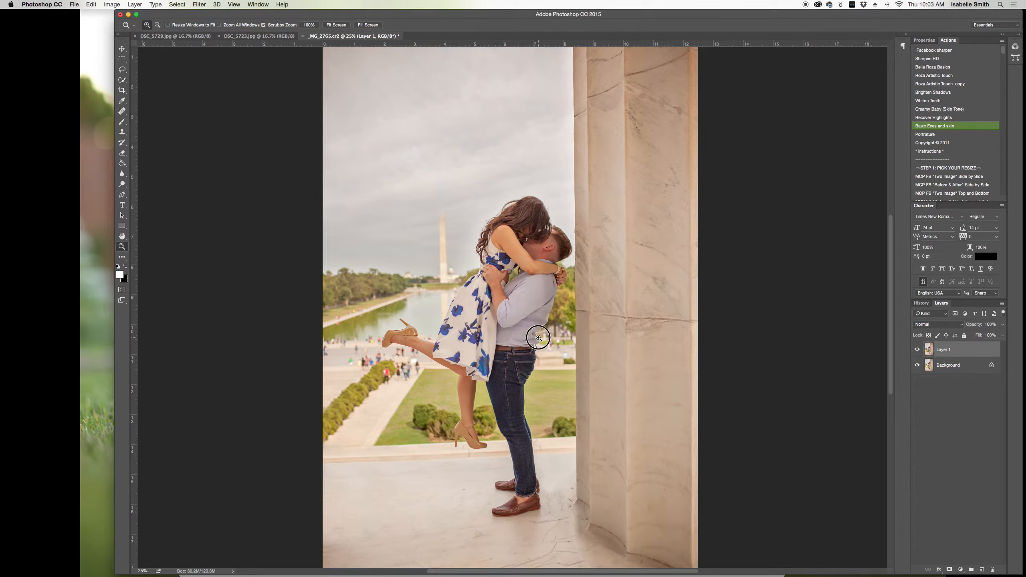
{"action": "left_click", "coordinate": [538, 338]}
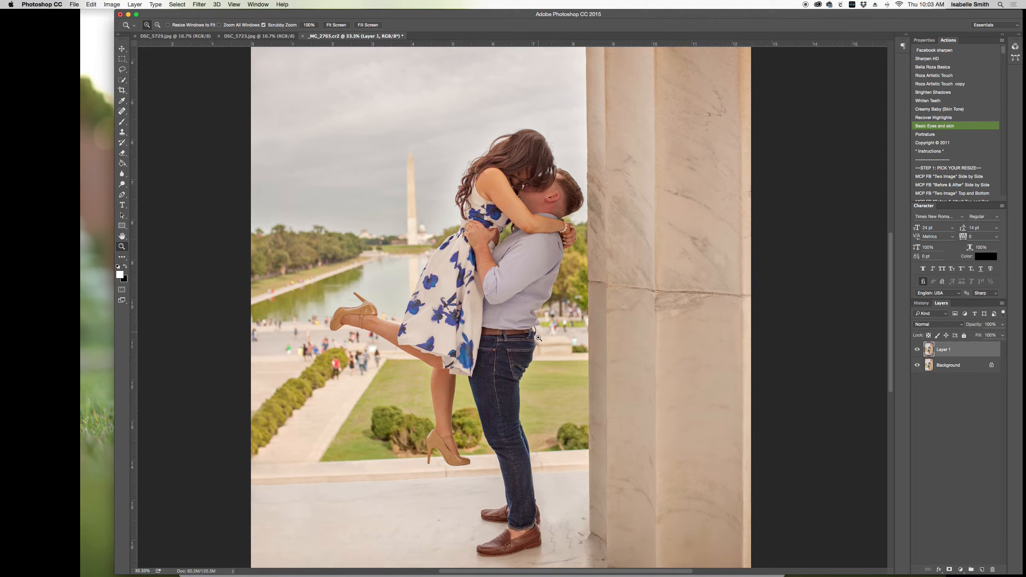
{"action": "scroll", "coordinate": [538, 338], "scroll_direction": "down", "scroll_amount": 1}
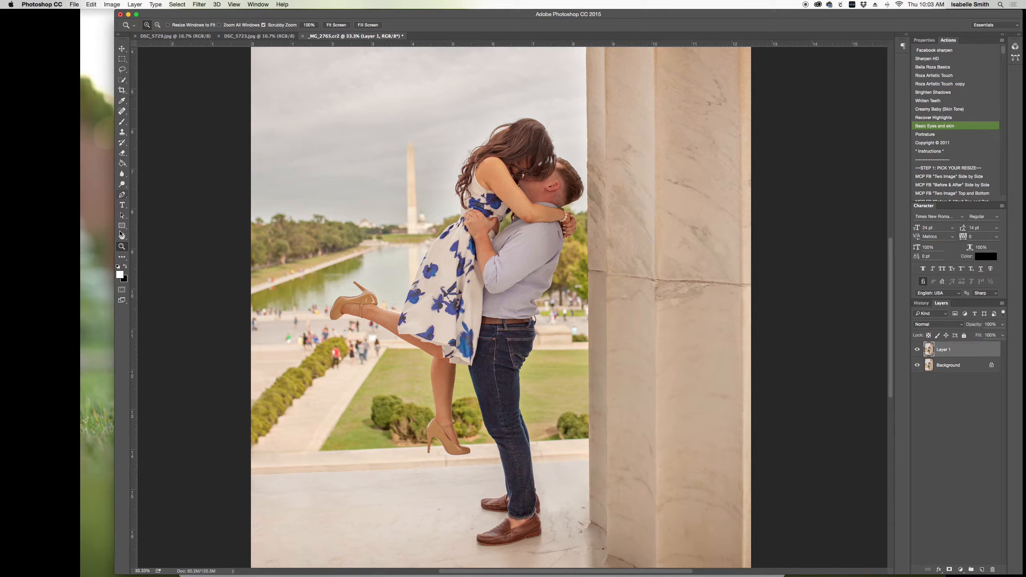
{"action": "left_click_drag", "start_coordinate": [121, 184], "coordinate": [149, 182]}
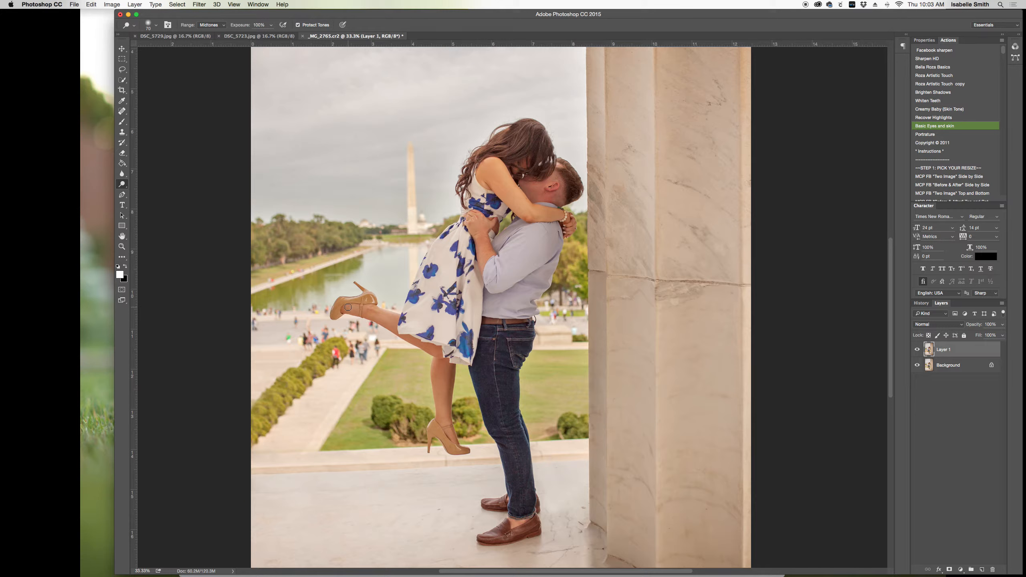
{"action": "left_click_drag", "start_coordinate": [345, 308], "coordinate": [398, 320]}
Step: Dodge the ankle and shoe of the woman's lowered leg, undoing and repainting the first ankle stroke
{"action": "left_click_drag", "start_coordinate": [437, 397], "coordinate": [441, 423]}
{"action": "key", "text": "super+z"}
{"action": "left_click_drag", "start_coordinate": [439, 402], "coordinate": [439, 416]}
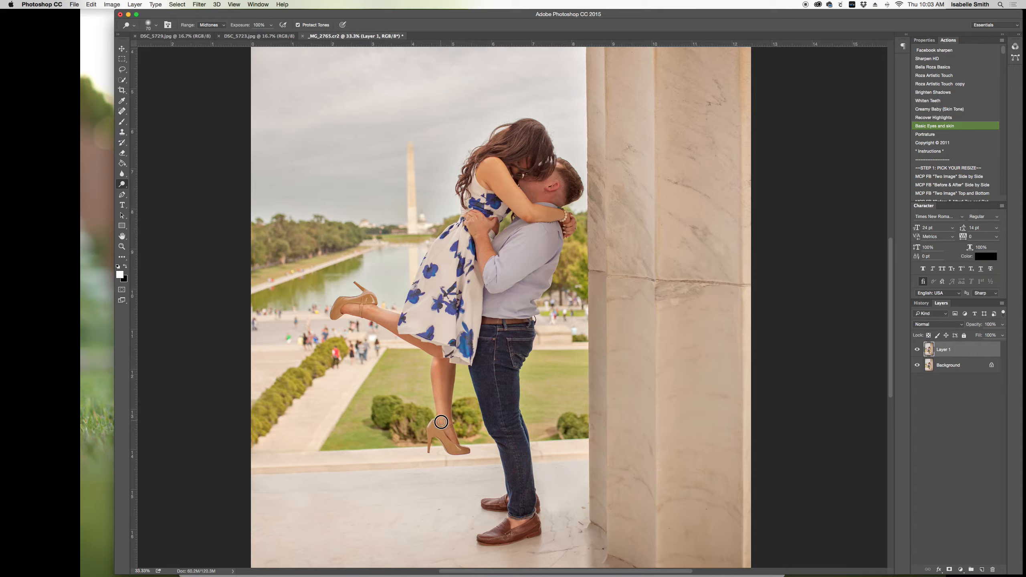
{"action": "mouse_move", "coordinate": [448, 433]}
{"action": "left_mouse_down"}
{"action": "mouse_move", "coordinate": [455, 447]}
{"action": "mouse_move", "coordinate": [435, 427]}
{"action": "mouse_move", "coordinate": [429, 434]}
{"action": "mouse_move", "coordinate": [463, 450]}
{"action": "mouse_move", "coordinate": [436, 432]}
{"action": "left_mouse_up"}
Step: Adjust the Dodge brush size and lighten the shoe on the woman's raised foot
{"action": "key", "text": "["}
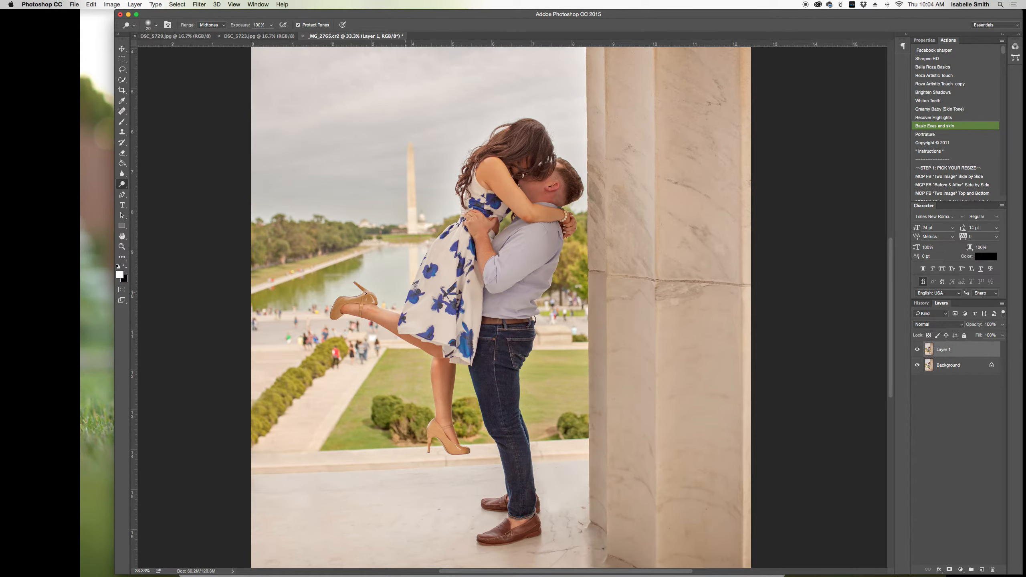
{"action": "key", "text": "bracketright"}
{"action": "left_click_drag", "start_coordinate": [352, 299], "coordinate": [336, 315]}
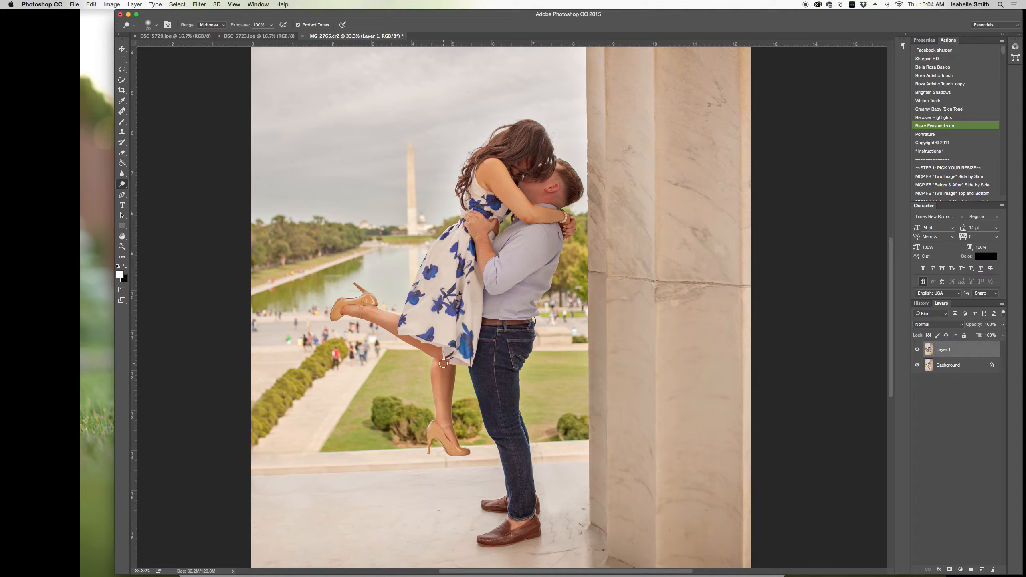
Step: Dodge the woman's lowered leg and the man's forearm, undoing and repainting the first forearm stroke
{"action": "left_click_drag", "start_coordinate": [443, 364], "coordinate": [444, 401]}
{"action": "left_click_drag", "start_coordinate": [444, 405], "coordinate": [448, 422]}
{"action": "mouse_move", "coordinate": [479, 243]}
{"action": "left_mouse_down"}
{"action": "mouse_move", "coordinate": [482, 270]}
{"action": "mouse_move", "coordinate": [476, 233]}
{"action": "left_mouse_up"}
{"action": "key", "text": "super+z"}
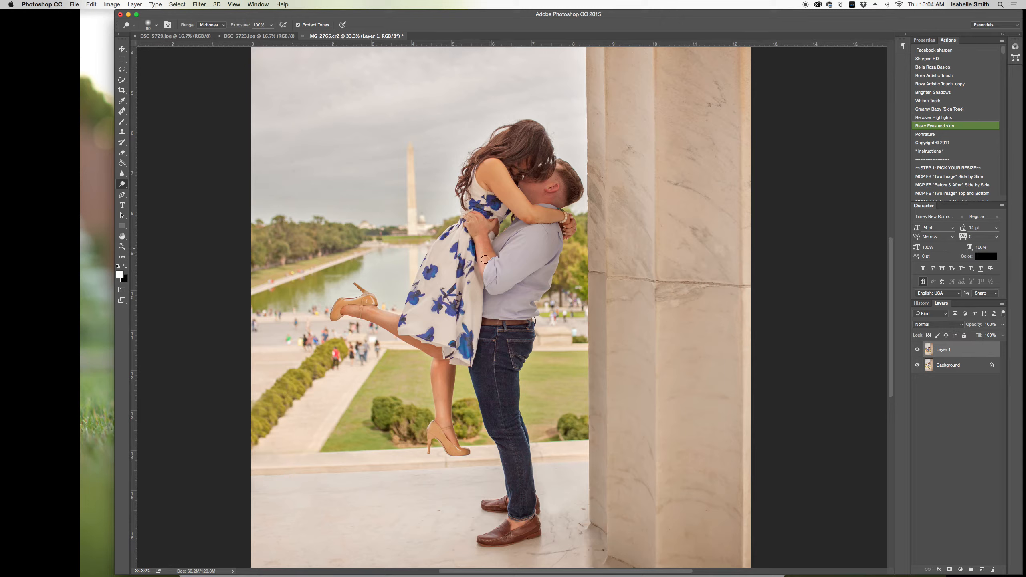
{"action": "mouse_move", "coordinate": [475, 234]}
{"action": "left_mouse_down"}
{"action": "mouse_move", "coordinate": [477, 220]}
{"action": "mouse_move", "coordinate": [482, 240]}
{"action": "left_mouse_up"}
Step: Lighten the woman's shoulder, arm and hand around the man's neck with the Dodge tool
{"action": "mouse_move", "coordinate": [489, 163]}
{"action": "left_mouse_down"}
{"action": "mouse_move", "coordinate": [528, 209]}
{"action": "mouse_move", "coordinate": [562, 216]}
{"action": "left_mouse_up"}
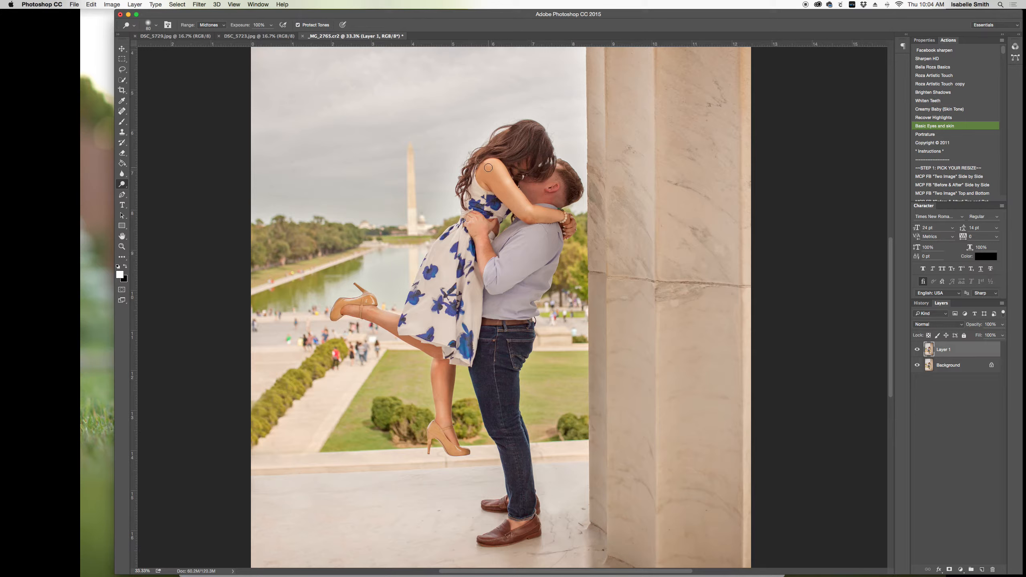
{"action": "left_click_drag", "start_coordinate": [487, 167], "coordinate": [542, 215]}
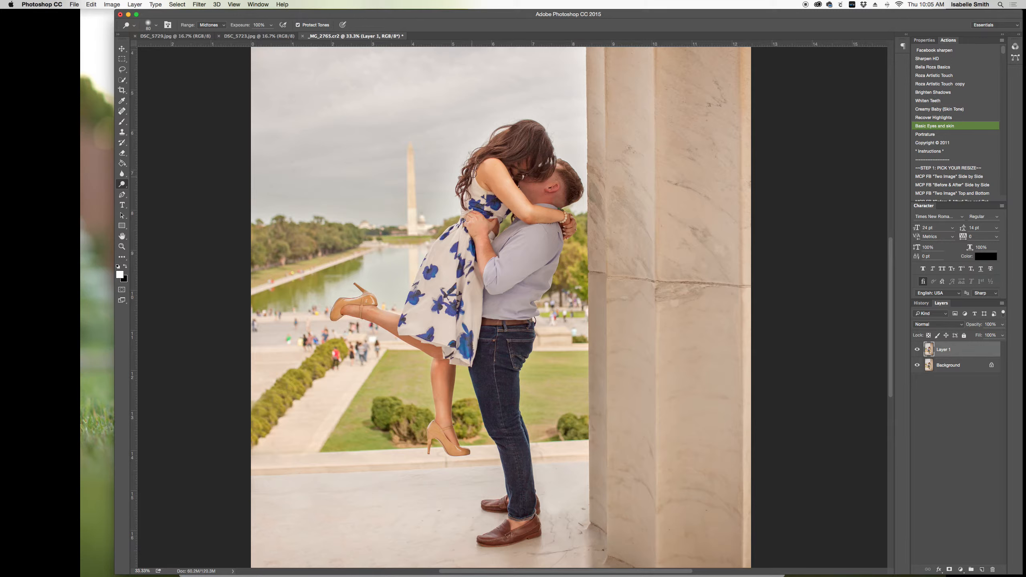
{"action": "left_click_drag", "start_coordinate": [482, 165], "coordinate": [480, 183]}
{"action": "mouse_move", "coordinate": [567, 223]}
{"action": "left_mouse_down"}
{"action": "mouse_move", "coordinate": [565, 234]}
{"action": "mouse_move", "coordinate": [564, 224]}
{"action": "left_mouse_up"}
Step: Dodge the sleeve and lower part of the man's shirt, using a larger brush for the sleeve
{"action": "key", "text": "bracketright"}
{"action": "key", "text": "bracketright"}
{"action": "key", "text": "bracketright"}
{"action": "mouse_move", "coordinate": [535, 234]}
{"action": "left_mouse_down"}
{"action": "mouse_move", "coordinate": [496, 278]}
{"action": "mouse_move", "coordinate": [553, 231]}
{"action": "mouse_move", "coordinate": [502, 246]}
{"action": "left_mouse_up"}
{"action": "key", "text": "bracketleft"}
{"action": "key", "text": "bracketleft"}
{"action": "mouse_move", "coordinate": [497, 314]}
{"action": "left_mouse_down"}
{"action": "mouse_move", "coordinate": [526, 312]}
{"action": "mouse_move", "coordinate": [507, 312]}
{"action": "mouse_move", "coordinate": [541, 288]}
{"action": "left_mouse_up"}
Step: Enlarge the Dodge brush and lighten the man's face and neck
{"action": "key", "text": "bracketright"}
{"action": "key", "text": "bracketright"}
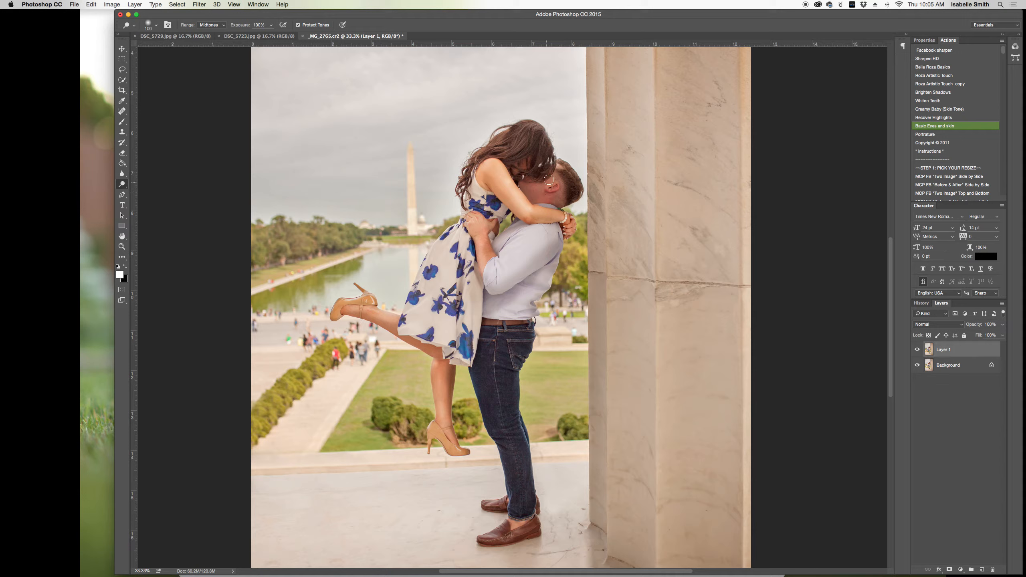
{"action": "mouse_move", "coordinate": [557, 167]}
{"action": "left_mouse_down"}
{"action": "mouse_move", "coordinate": [524, 183]}
{"action": "mouse_move", "coordinate": [540, 185]}
{"action": "mouse_move", "coordinate": [528, 184]}
{"action": "mouse_move", "coordinate": [538, 199]}
{"action": "mouse_move", "coordinate": [532, 185]}
{"action": "mouse_move", "coordinate": [552, 178]}
{"action": "mouse_move", "coordinate": [545, 200]}
{"action": "left_mouse_up"}
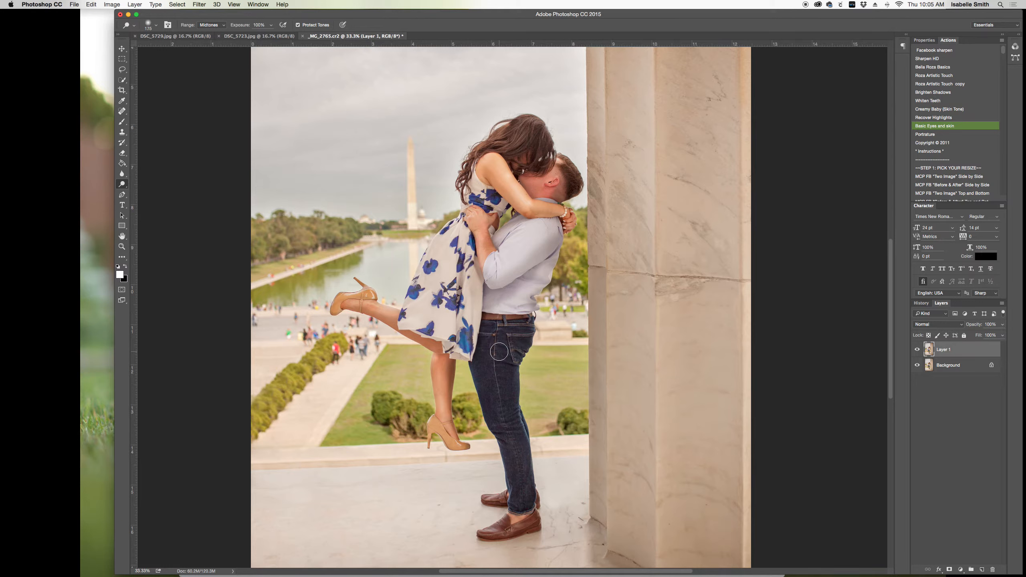
Step: Enlarge the Dodge brush to lighten the man's jeans along the leg, and reduce the brush size again
{"action": "key", "text": "bracketright"}
{"action": "key", "text": "bracketright"}
{"action": "key", "text": "bracketleft"}
{"action": "key", "text": "bracketright"}
{"action": "key", "text": "bracketright"}
{"action": "mouse_move", "coordinate": [488, 367]}
{"action": "left_mouse_down"}
{"action": "mouse_move", "coordinate": [522, 482]}
{"action": "mouse_move", "coordinate": [521, 510]}
{"action": "mouse_move", "coordinate": [490, 531]}
{"action": "mouse_move", "coordinate": [533, 521]}
{"action": "mouse_move", "coordinate": [492, 499]}
{"action": "mouse_move", "coordinate": [509, 497]}
{"action": "left_mouse_up"}
{"action": "key", "text": "bracketleft"}
{"action": "key", "text": "bracketleft"}
{"action": "key", "text": "bracketleft"}
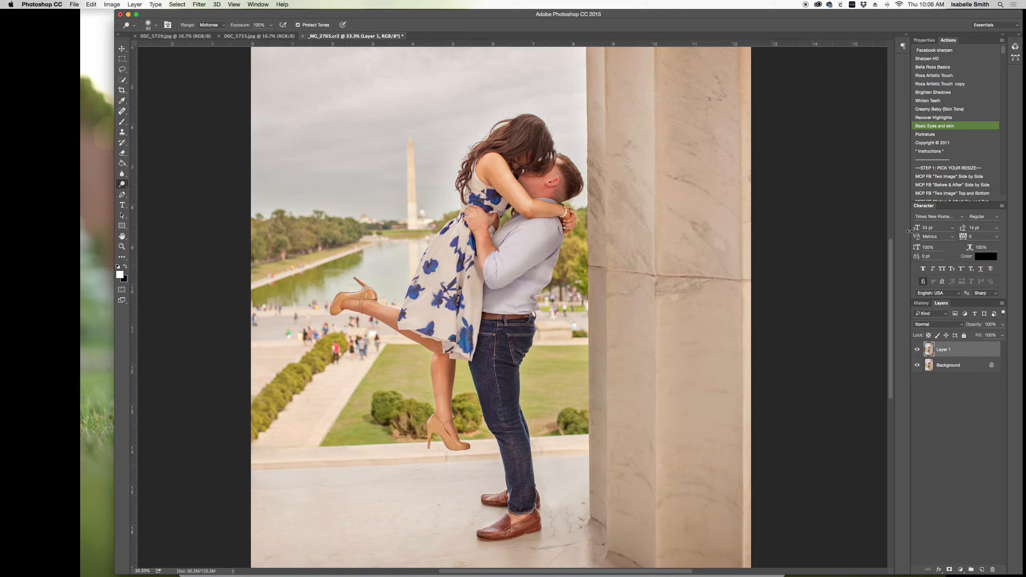
Step: Compare the photo with and without the dodged Layer 1
{"action": "left_click", "coordinate": [916, 348]}
{"action": "left_click", "coordinate": [917, 349]}
{"action": "left_click", "coordinate": [916, 349]}
{"action": "left_click", "coordinate": [916, 349]}
Step: Switch to the Burn tool and darken the shaded areas of the man's forearm and shirt
{"action": "left_click", "coordinate": [123, 184]}
{"action": "left_click", "coordinate": [144, 191]}
{"action": "left_click_drag", "start_coordinate": [489, 237], "coordinate": [492, 250]}
{"action": "mouse_move", "coordinate": [487, 274]}
{"action": "left_mouse_down"}
{"action": "mouse_move", "coordinate": [497, 285]}
{"action": "mouse_move", "coordinate": [555, 244]}
{"action": "mouse_move", "coordinate": [554, 262]}
{"action": "mouse_move", "coordinate": [488, 302]}
{"action": "mouse_move", "coordinate": [486, 289]}
{"action": "mouse_move", "coordinate": [502, 294]}
{"action": "left_mouse_up"}
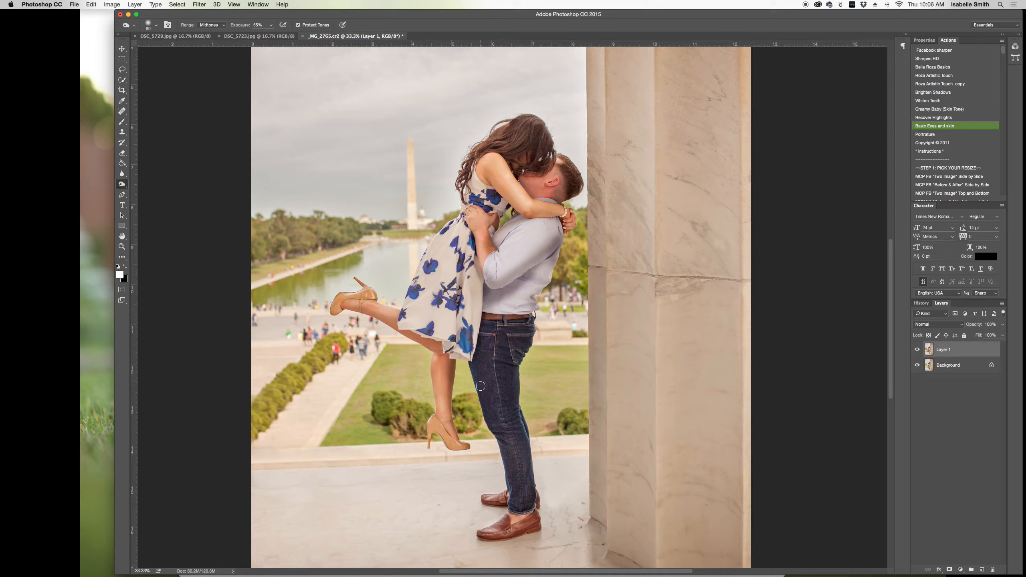
Step: Burn the shadow areas of the woman's raised leg, undoing the stroke made on her lowered leg
{"action": "left_click_drag", "start_coordinate": [451, 361], "coordinate": [448, 395]}
{"action": "key", "text": "super+z"}
{"action": "left_click_drag", "start_coordinate": [345, 306], "coordinate": [377, 316]}
{"action": "left_click_drag", "start_coordinate": [440, 347], "coordinate": [409, 331]}
Step: Burn the woman's shoulder and upper arm and the shaded area beside her hair, adjusting the brush size
{"action": "scroll", "coordinate": [511, 334], "scroll_direction": "up", "scroll_amount": 2}
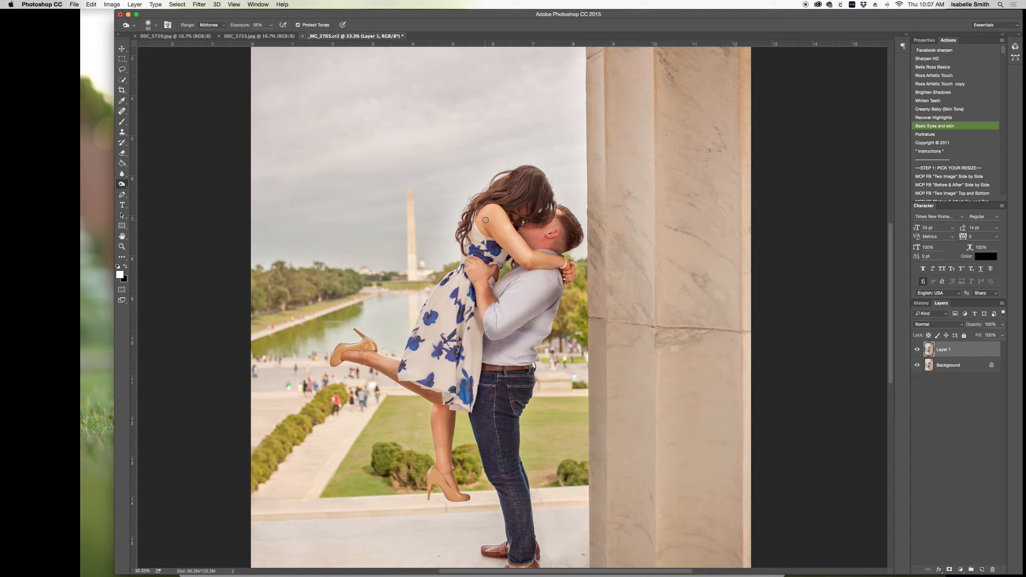
{"action": "left_click_drag", "start_coordinate": [486, 223], "coordinate": [518, 256]}
{"action": "key", "text": "]"}
{"action": "mouse_move", "coordinate": [490, 227]}
{"action": "left_mouse_down"}
{"action": "mouse_move", "coordinate": [523, 263]}
{"action": "mouse_move", "coordinate": [561, 266]}
{"action": "mouse_move", "coordinate": [534, 264]}
{"action": "left_mouse_up"}
{"action": "left_click_drag", "start_coordinate": [483, 233], "coordinate": [489, 240]}
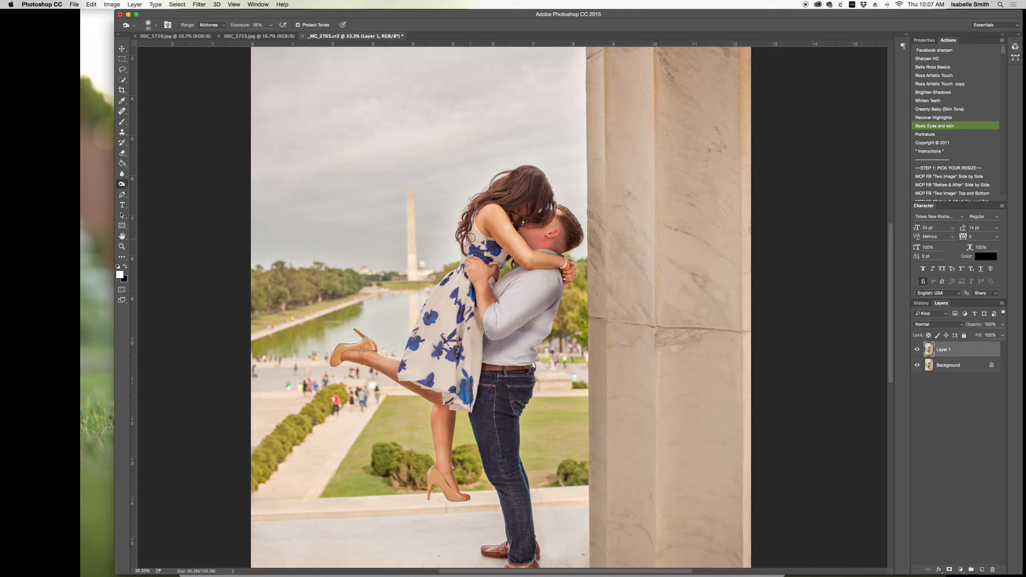
{"action": "mouse_move", "coordinate": [470, 234]}
{"action": "left_mouse_down"}
{"action": "mouse_move", "coordinate": [471, 227]}
{"action": "mouse_move", "coordinate": [452, 278]}
{"action": "mouse_move", "coordinate": [514, 258]}
{"action": "mouse_move", "coordinate": [501, 258]}
{"action": "mouse_move", "coordinate": [488, 289]}
{"action": "left_mouse_up"}
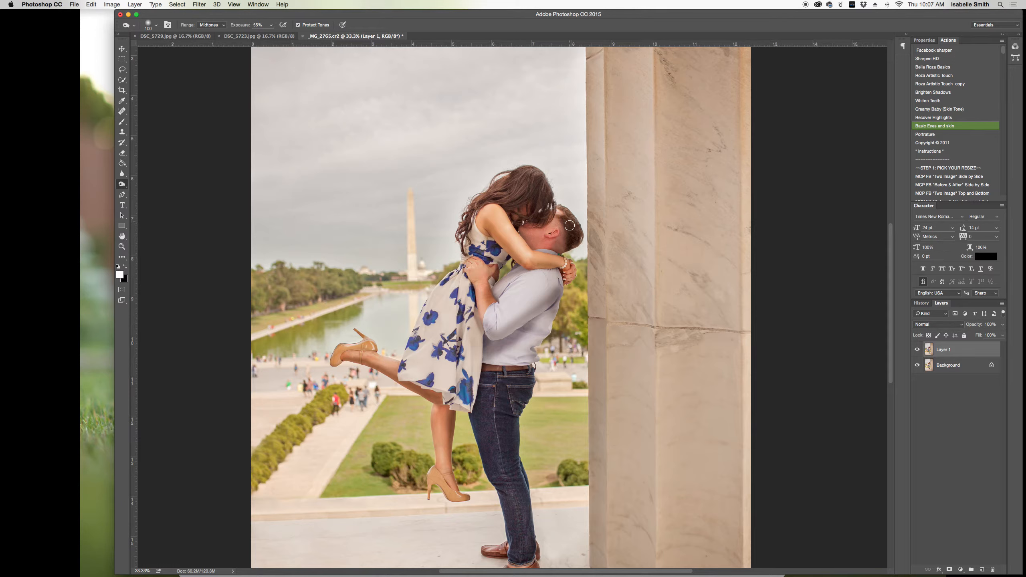
Step: Darken the man's face and hair, the woman's hair and the man's jeans with the Burn tool
{"action": "mouse_move", "coordinate": [560, 223]}
{"action": "left_mouse_down"}
{"action": "mouse_move", "coordinate": [560, 242]}
{"action": "mouse_move", "coordinate": [532, 247]}
{"action": "left_mouse_up"}
{"action": "left_click_drag", "start_coordinate": [530, 178], "coordinate": [534, 195]}
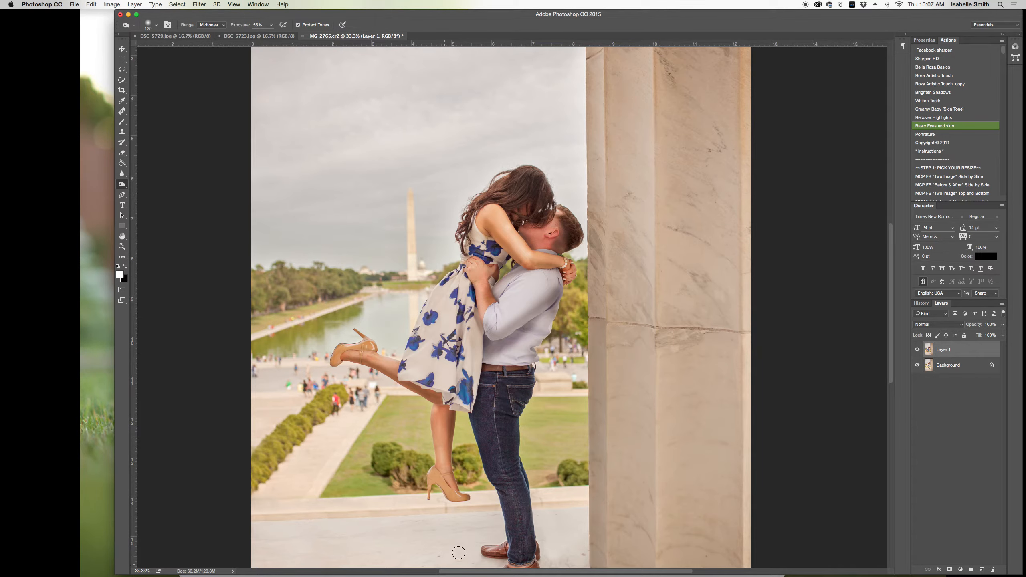
{"action": "scroll", "coordinate": [551, 413], "scroll_direction": "down", "scroll_amount": 3}
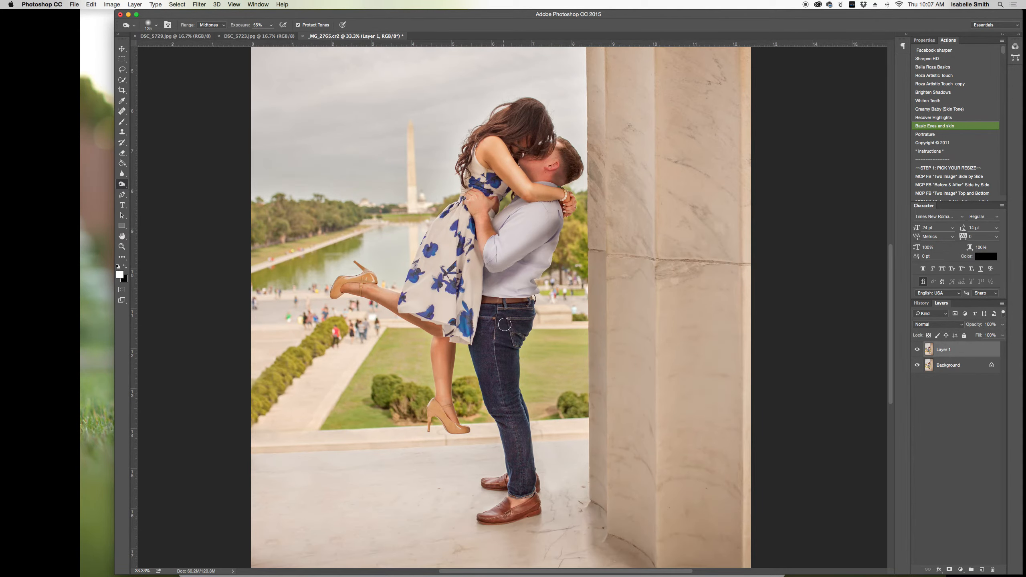
{"action": "mouse_move", "coordinate": [525, 318]}
{"action": "left_mouse_down"}
{"action": "mouse_move", "coordinate": [511, 402]}
{"action": "mouse_move", "coordinate": [534, 499]}
{"action": "left_mouse_up"}
Step: View the whole photo and compare it with and without the dodged and burned Layer 1
{"action": "right_click", "coordinate": [476, 280]}
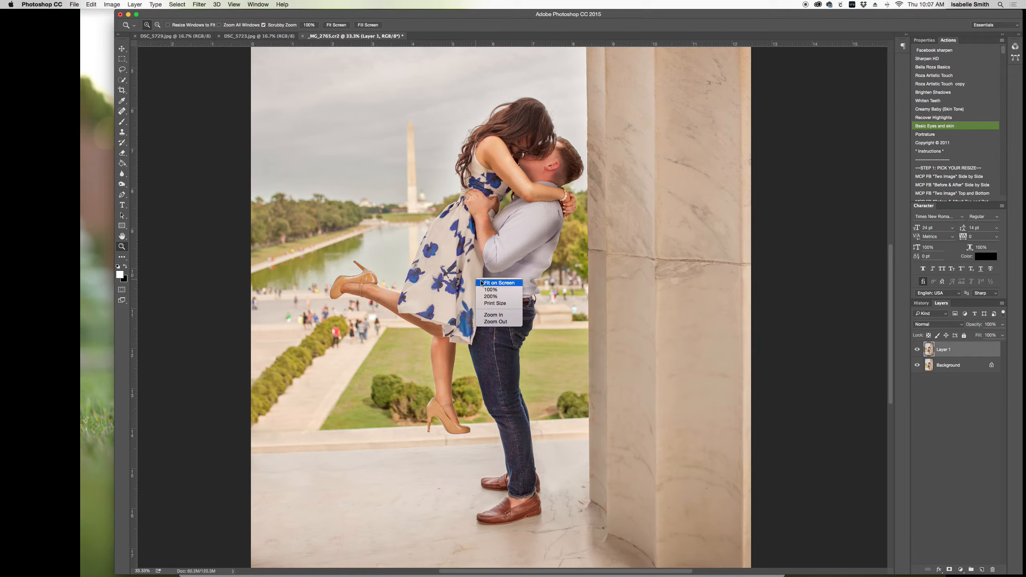
{"action": "left_click", "coordinate": [482, 284]}
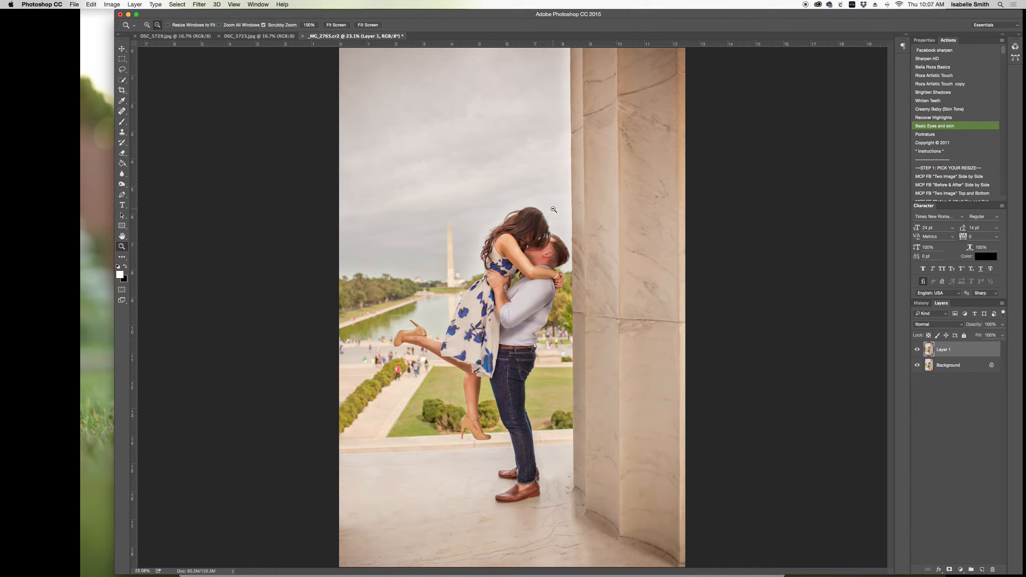
{"action": "left_click", "coordinate": [485, 318], "text": "alt"}
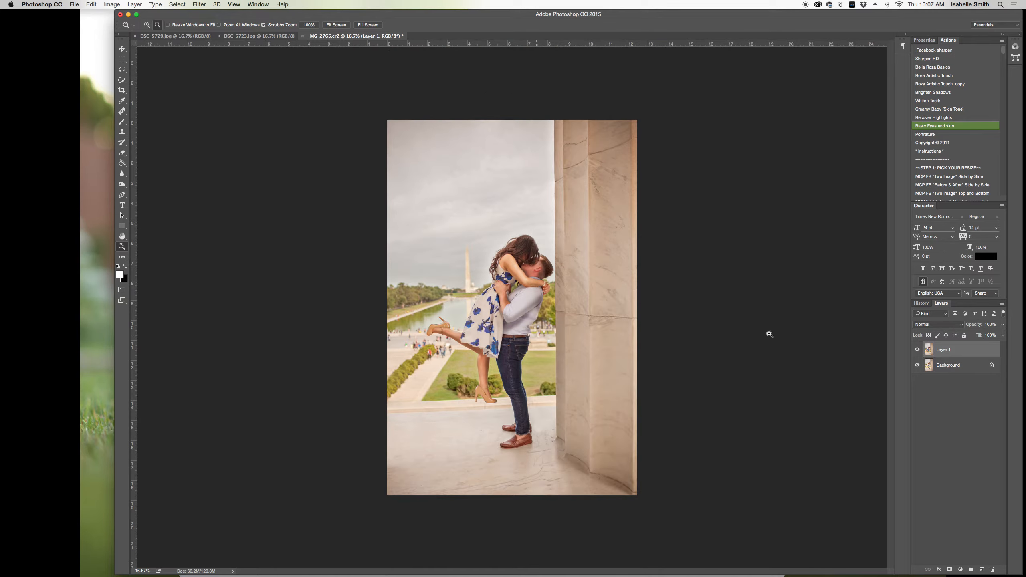
{"action": "left_click", "coordinate": [918, 350]}
{"action": "left_click", "coordinate": [917, 350]}
{"action": "left_click", "coordinate": [918, 350]}
{"action": "left_click", "coordinate": [918, 350]}
Step: Try Layer 1 at 50% opacity and compare it with the layer hidden
{"action": "left_click", "coordinate": [1002, 325]}
{"action": "left_click_drag", "start_coordinate": [984, 336], "coordinate": [982, 334]}
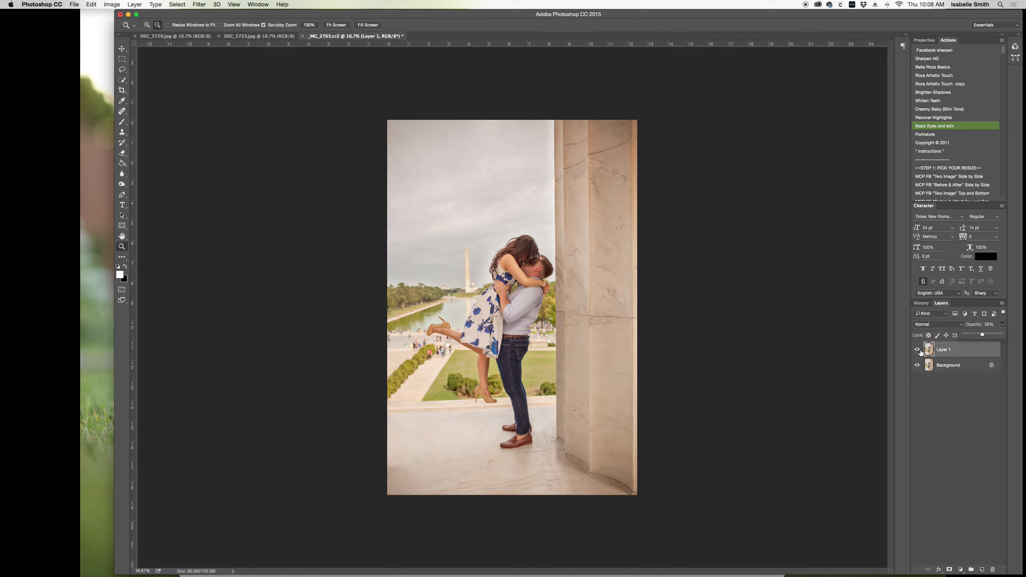
{"action": "left_click", "coordinate": [920, 351]}
{"action": "left_click", "coordinate": [920, 350]}
{"action": "left_click", "coordinate": [919, 351]}
Step: Try Layer 1 at 36% opacity and toggle the layer to judge the effect
{"action": "left_click", "coordinate": [1003, 325]}
{"action": "left_click_drag", "start_coordinate": [984, 337], "coordinate": [977, 336]}
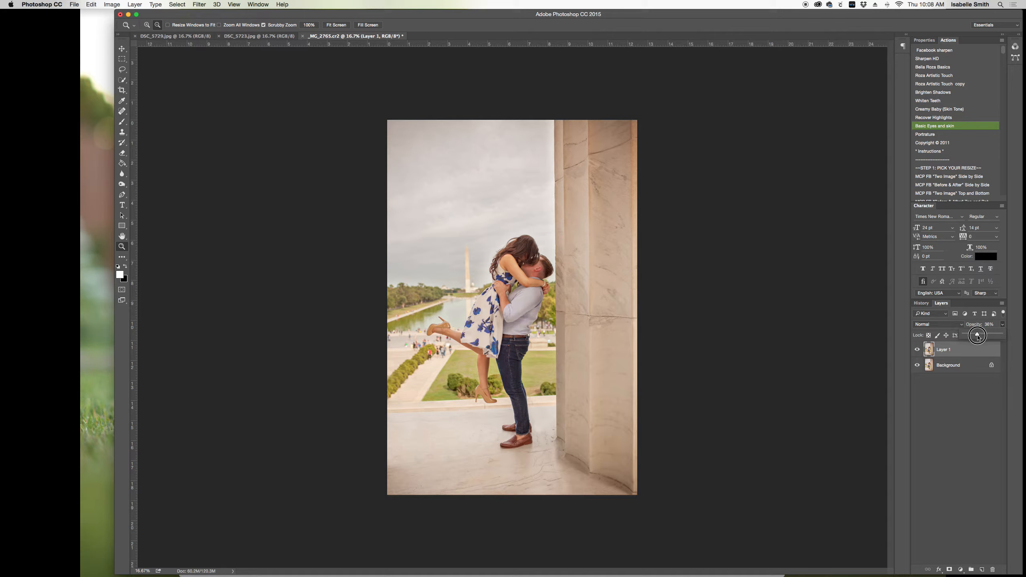
{"action": "left_click", "coordinate": [918, 351]}
{"action": "left_click", "coordinate": [917, 351]}
{"action": "left_click", "coordinate": [917, 350]}
{"action": "left_click", "coordinate": [918, 350]}
{"action": "left_click", "coordinate": [918, 351]}
Step: Lower Layer 1's opacity slightly below 36%, check it against the hidden layer, and flatten the image
{"action": "left_click", "coordinate": [1003, 326]}
{"action": "left_click_drag", "start_coordinate": [976, 335], "coordinate": [974, 335]}
{"action": "left_click", "coordinate": [917, 351]}
{"action": "left_click", "coordinate": [917, 351]}
{"action": "left_click", "coordinate": [918, 351]}
{"action": "left_click", "coordinate": [917, 351]}
{"action": "left_click", "coordinate": [918, 351]}
{"action": "left_click", "coordinate": [917, 351]}
{"action": "right_click", "coordinate": [950, 365]}
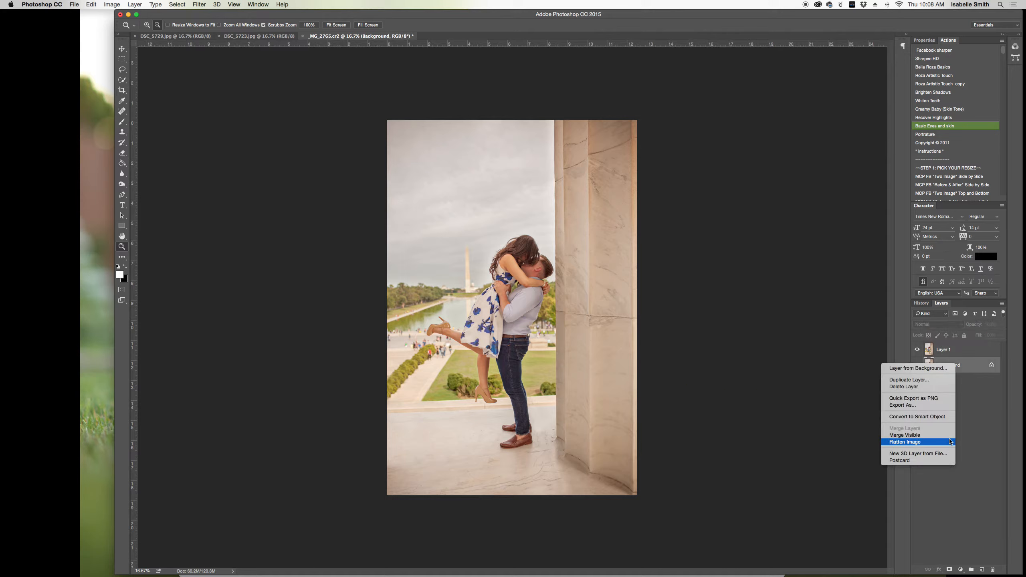
{"action": "left_click", "coordinate": [949, 441]}
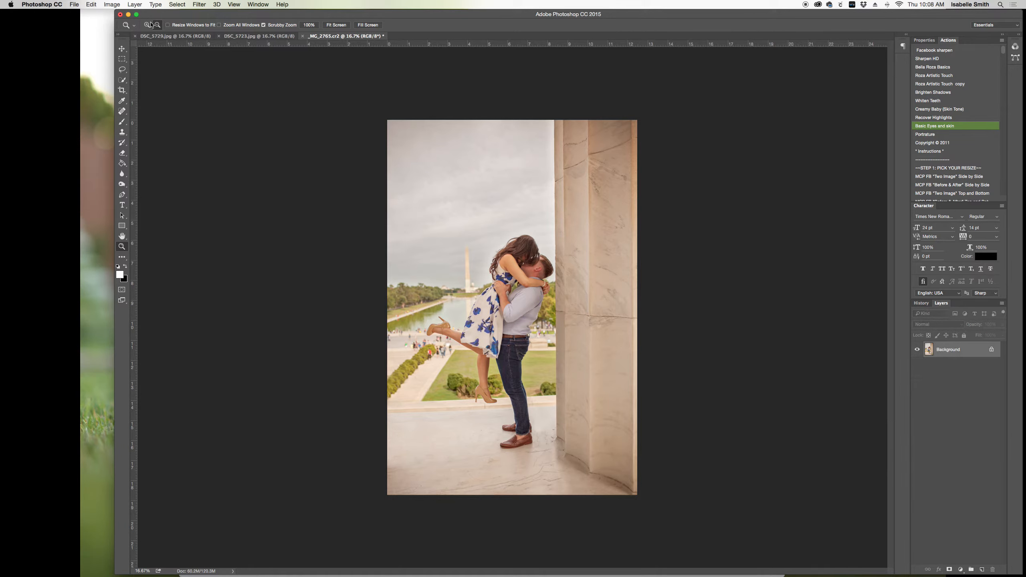
Step: Set the Dodge tool's exposure to 38% and duplicate the Background layer for another round of dodging
{"action": "left_click", "coordinate": [500, 326]}
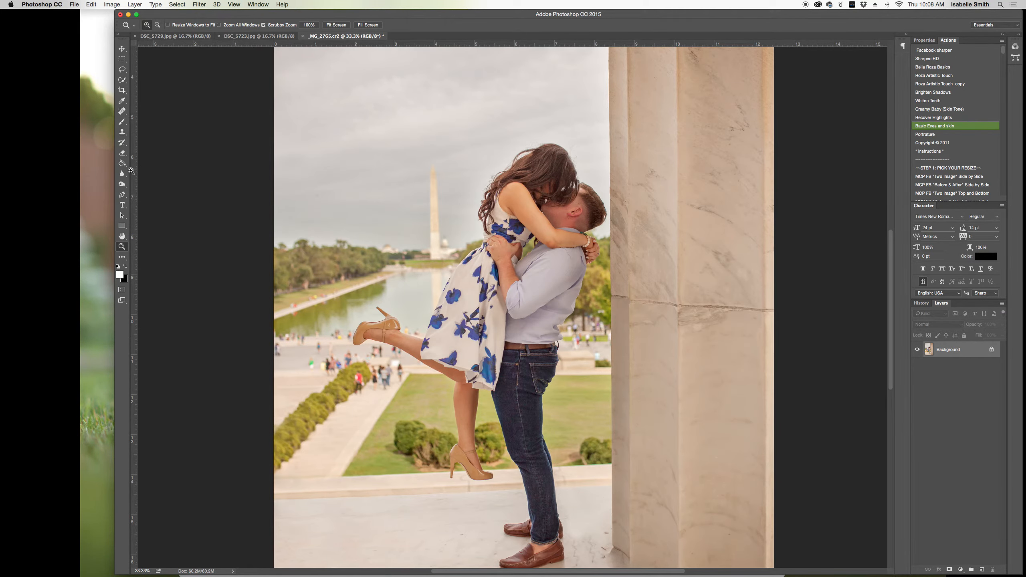
{"action": "left_click", "coordinate": [122, 185]}
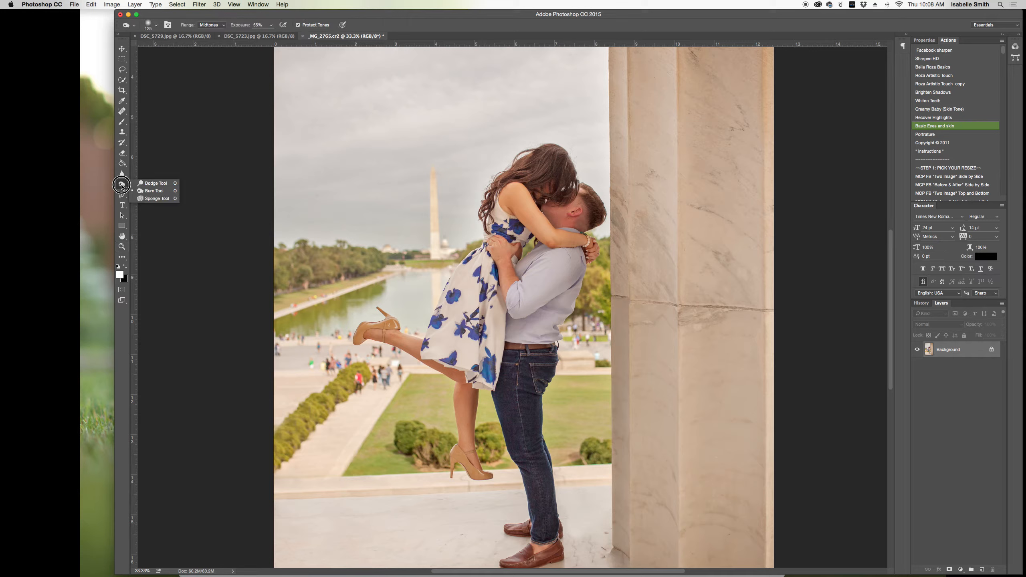
{"action": "left_click", "coordinate": [150, 184]}
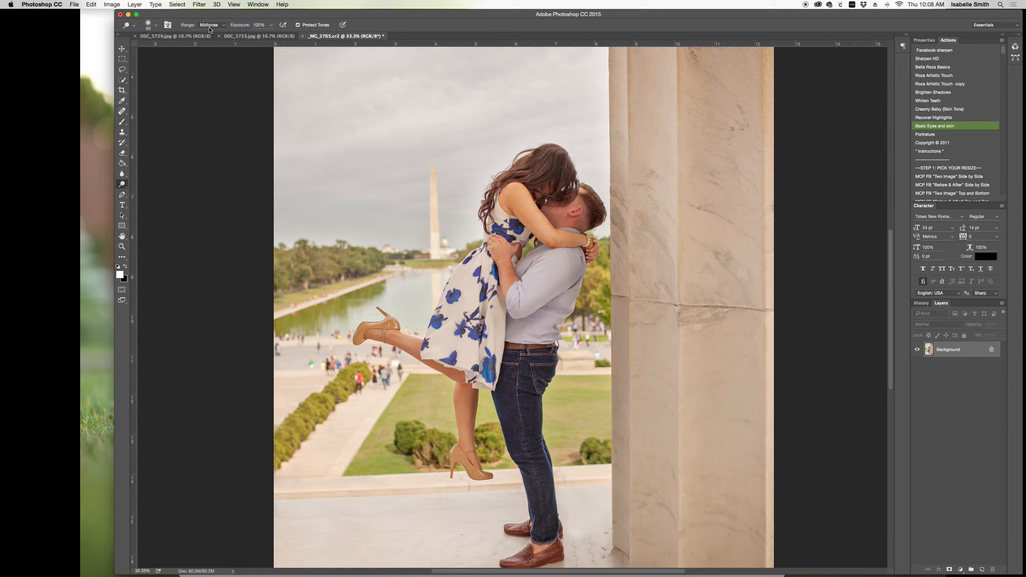
{"action": "left_click", "coordinate": [270, 26]}
{"action": "left_click", "coordinate": [247, 35]}
{"action": "left_click_drag", "start_coordinate": [247, 35], "coordinate": [248, 36]}
{"action": "mouse_move", "coordinate": [361, 330]}
{"action": "left_mouse_down"}
{"action": "mouse_move", "coordinate": [391, 332]}
{"action": "mouse_move", "coordinate": [363, 331]}
{"action": "mouse_move", "coordinate": [389, 323]}
{"action": "mouse_move", "coordinate": [393, 334]}
{"action": "left_mouse_up"}
{"action": "key", "text": "super+j"}
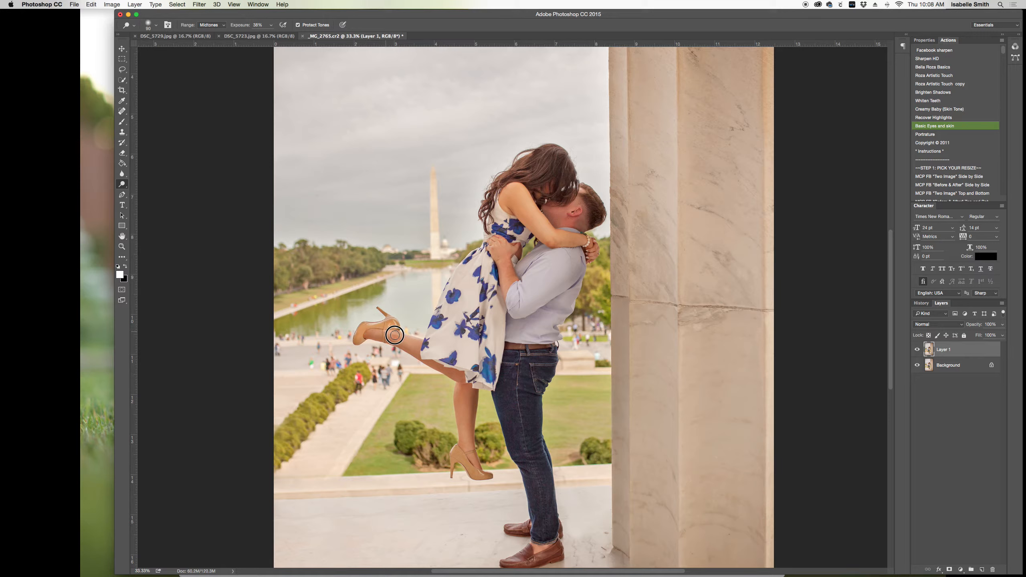
Step: Dodge the woman's legs and arm and the man's forearm, face and shoe on the new layer
{"action": "left_click_drag", "start_coordinate": [394, 335], "coordinate": [427, 344]}
{"action": "mouse_move", "coordinate": [467, 394]}
{"action": "left_mouse_down"}
{"action": "mouse_move", "coordinate": [466, 448]}
{"action": "mouse_move", "coordinate": [487, 476]}
{"action": "mouse_move", "coordinate": [457, 459]}
{"action": "mouse_move", "coordinate": [464, 462]}
{"action": "left_mouse_up"}
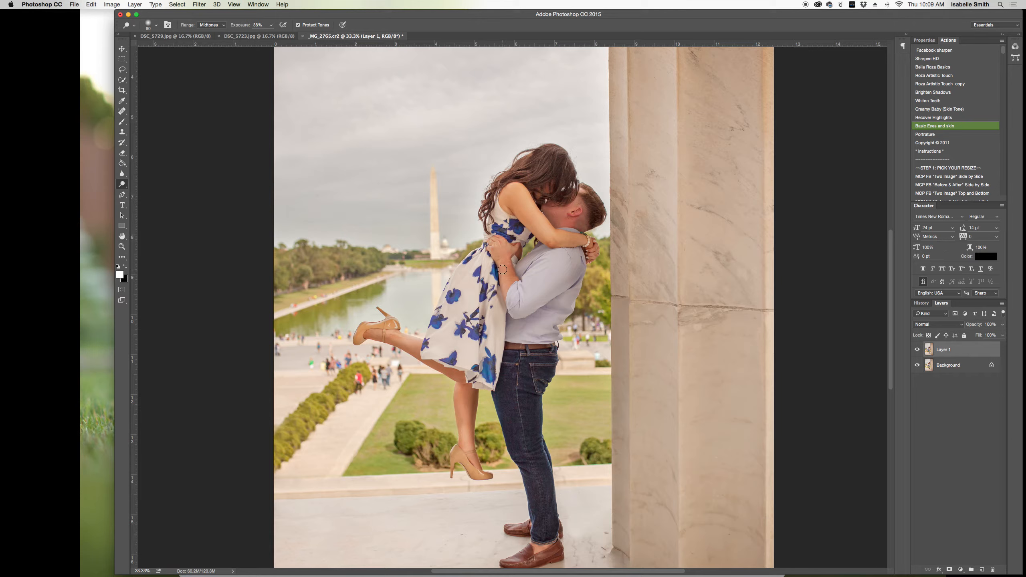
{"action": "left_click_drag", "start_coordinate": [498, 246], "coordinate": [509, 297]}
{"action": "mouse_move", "coordinate": [512, 187]}
{"action": "left_mouse_down"}
{"action": "mouse_move", "coordinate": [553, 236]}
{"action": "mouse_move", "coordinate": [585, 240]}
{"action": "left_mouse_up"}
{"action": "left_click_drag", "start_coordinate": [549, 209], "coordinate": [582, 201]}
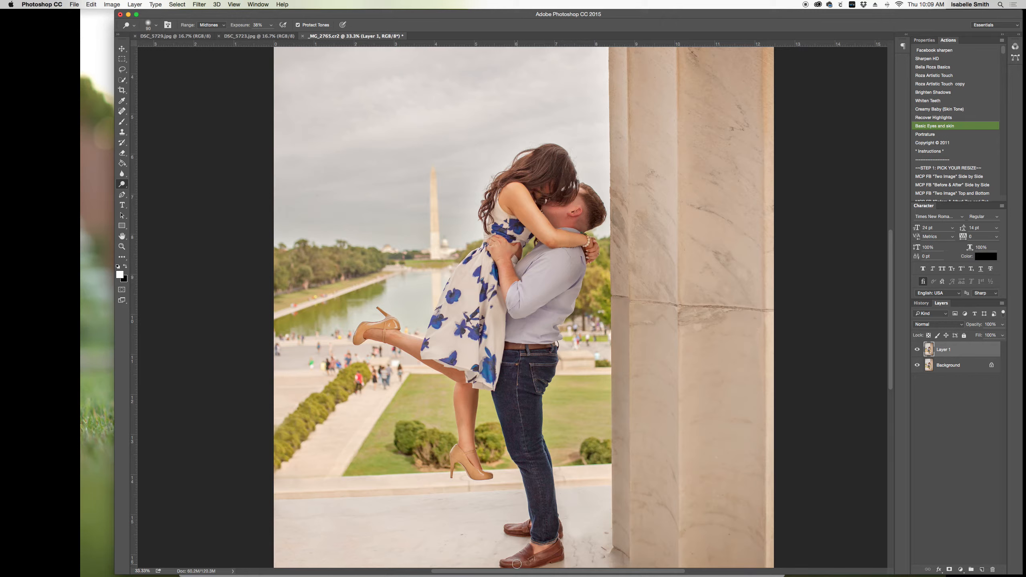
{"action": "left_click_drag", "start_coordinate": [511, 564], "coordinate": [555, 549]}
{"action": "left_click", "coordinate": [122, 257]}
{"action": "right_click", "coordinate": [373, 264]}
{"action": "left_click", "coordinate": [387, 269]}
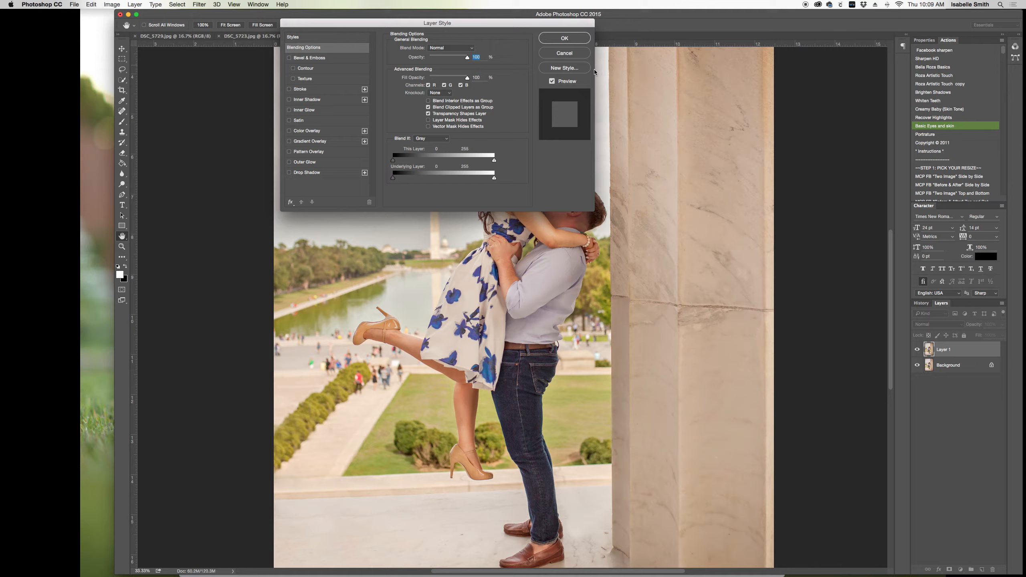
{"action": "left_click", "coordinate": [564, 53]}
{"action": "right_click", "coordinate": [557, 278]}
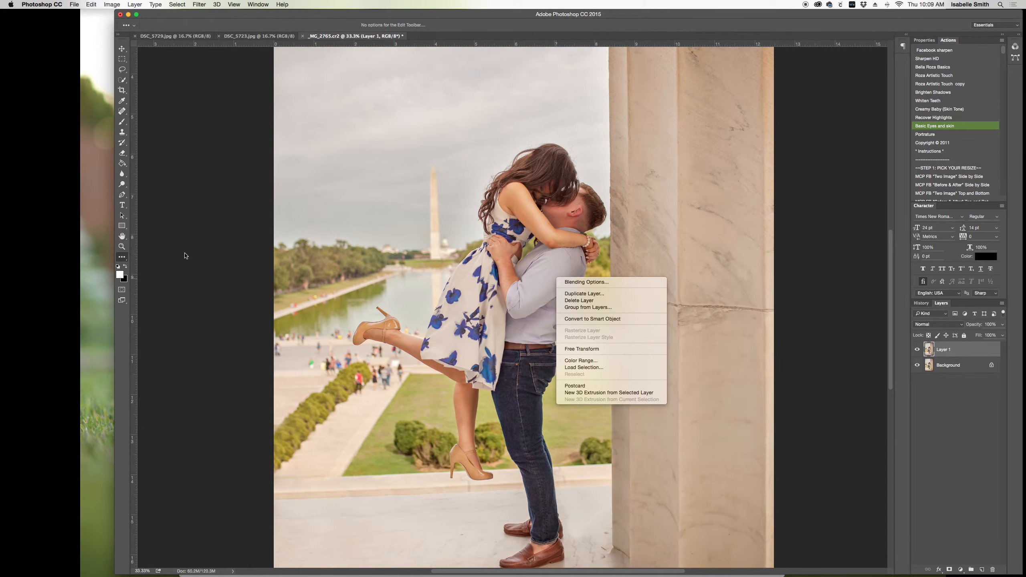
Step: View the full photo and compare it with and without the newly dodged Layer 1
{"action": "left_click", "coordinate": [121, 247]}
{"action": "left_click", "coordinate": [121, 246]}
{"action": "right_click", "coordinate": [468, 239]}
{"action": "left_click", "coordinate": [479, 185]}
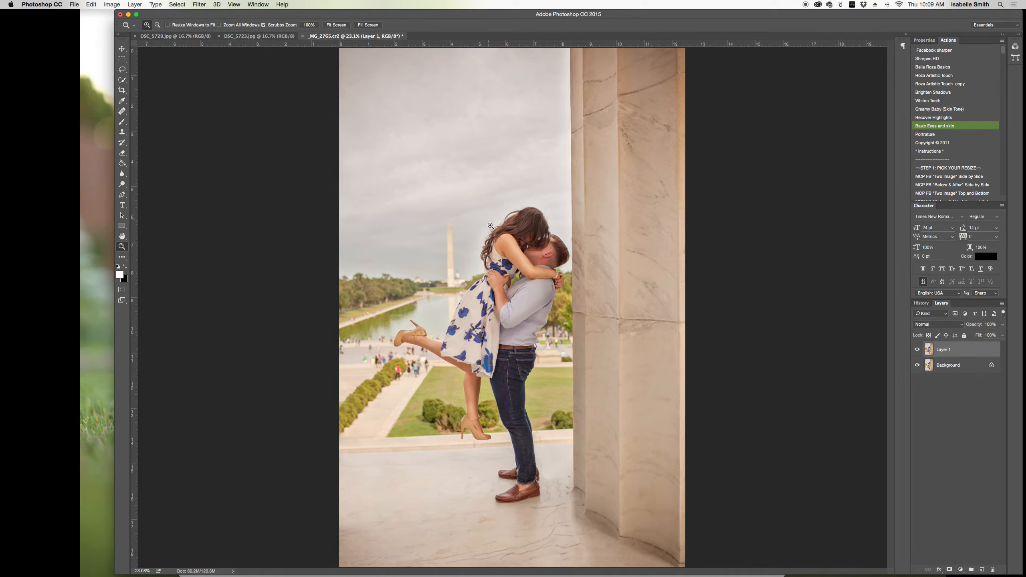
{"action": "left_click", "coordinate": [620, 357]}
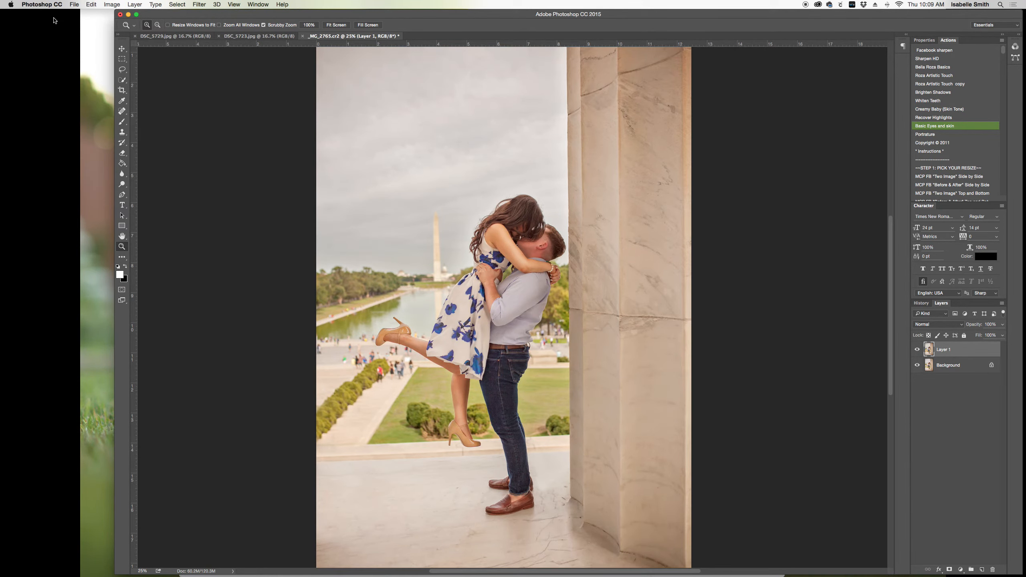
{"action": "left_click", "coordinate": [917, 349]}
{"action": "left_click", "coordinate": [917, 349]}
Step: Try the newly dodged Layer 1 at 36% opacity and compare it with the layer hidden
{"action": "left_click", "coordinate": [1002, 324]}
{"action": "left_click_drag", "start_coordinate": [1002, 334], "coordinate": [977, 334]}
{"action": "left_click", "coordinate": [917, 349]}
{"action": "left_click", "coordinate": [917, 349]}
{"action": "left_click", "coordinate": [917, 350]}
{"action": "left_click", "coordinate": [917, 349]}
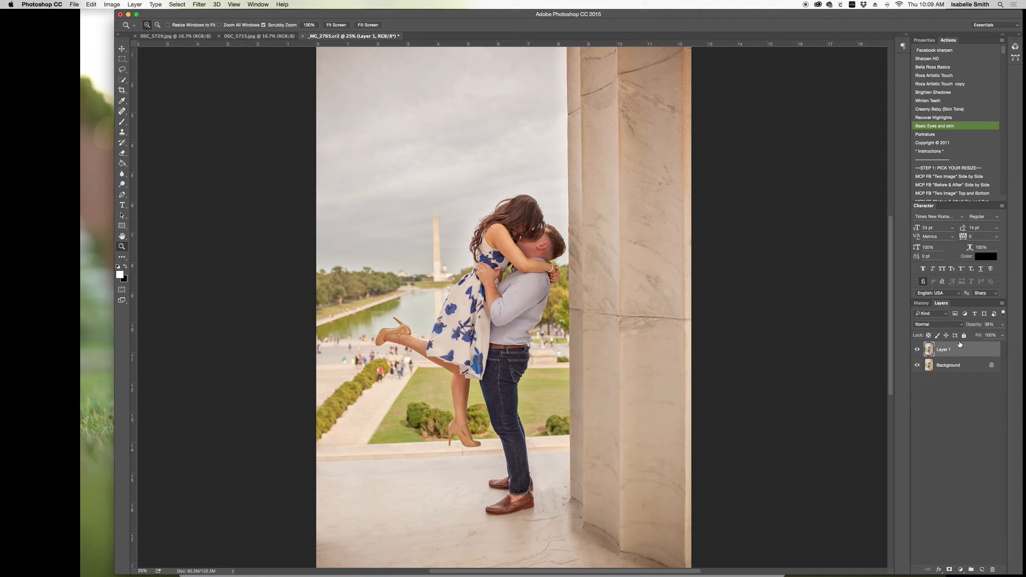
Step: Reduce the new Layer 1's opacity slightly below 36% and flatten the image
{"action": "left_click", "coordinate": [915, 350]}
{"action": "left_click", "coordinate": [915, 350]}
{"action": "left_click", "coordinate": [1001, 325]}
{"action": "left_click_drag", "start_coordinate": [977, 336], "coordinate": [972, 336]}
{"action": "right_click", "coordinate": [944, 364]}
{"action": "left_click", "coordinate": [969, 439]}
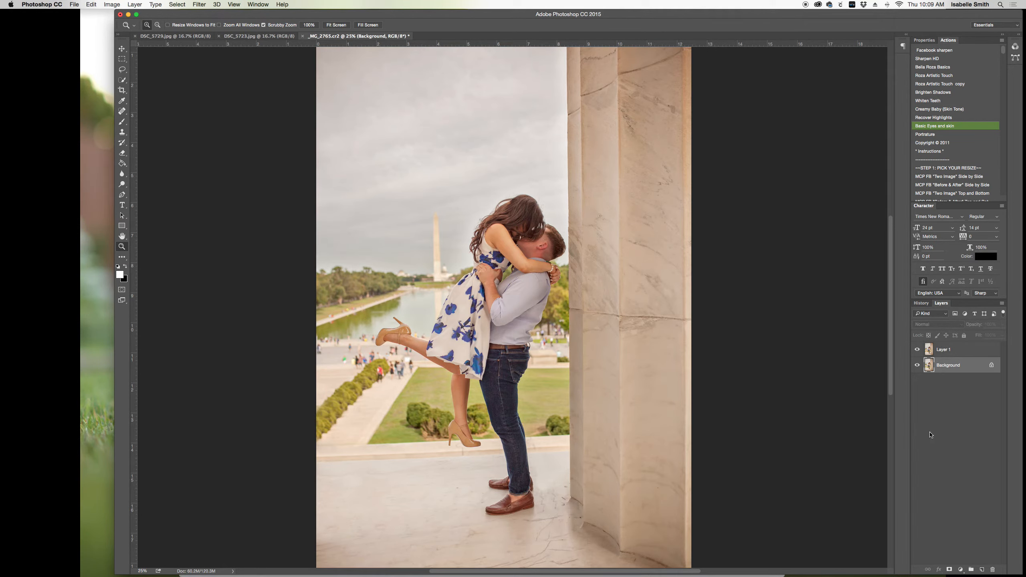
Step: Save the finished edit as a new history snapshot and switch to the original _MG_2765.cr2 state for comparison
{"action": "right_click", "coordinate": [463, 300]}
{"action": "left_click", "coordinate": [468, 301]}
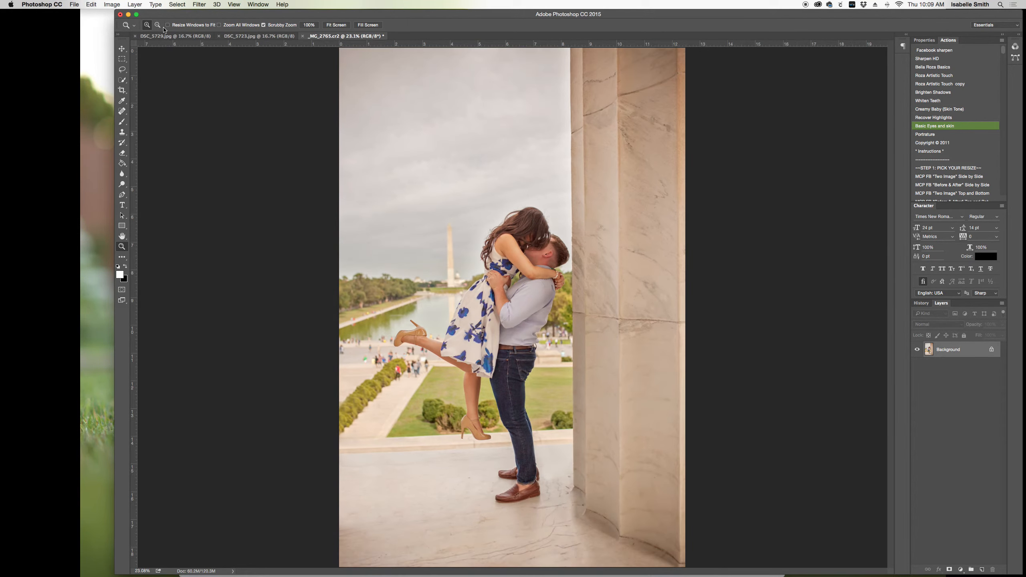
{"action": "left_click", "coordinate": [548, 224], "text": "alt"}
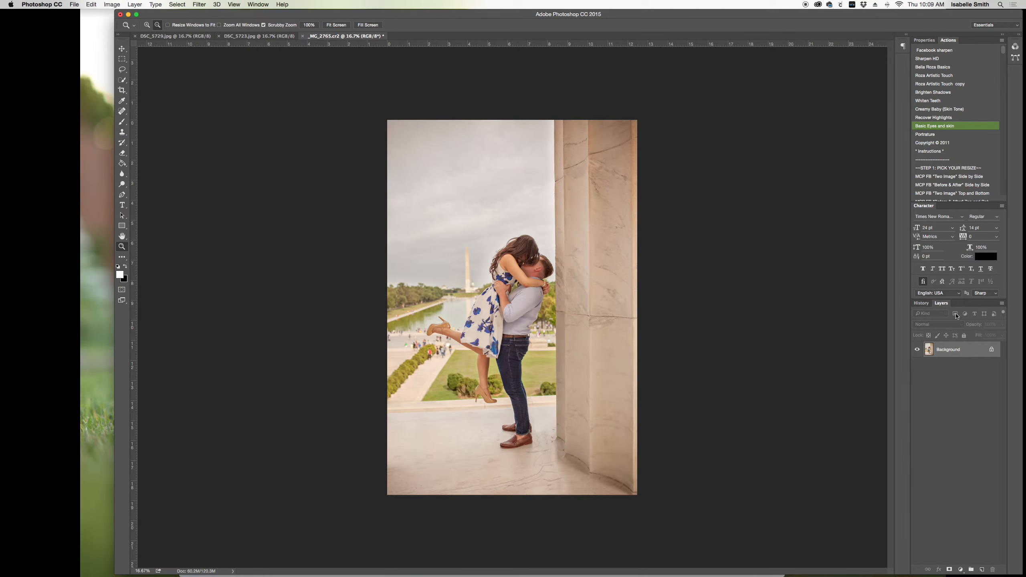
{"action": "left_click", "coordinate": [921, 302]}
{"action": "left_click", "coordinate": [984, 570]}
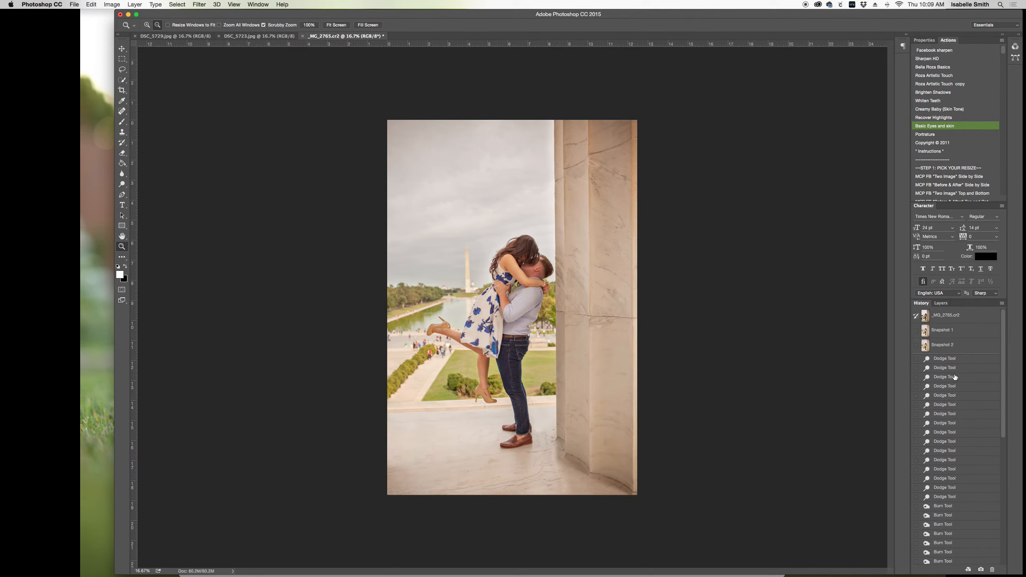
{"action": "left_click", "coordinate": [954, 319]}
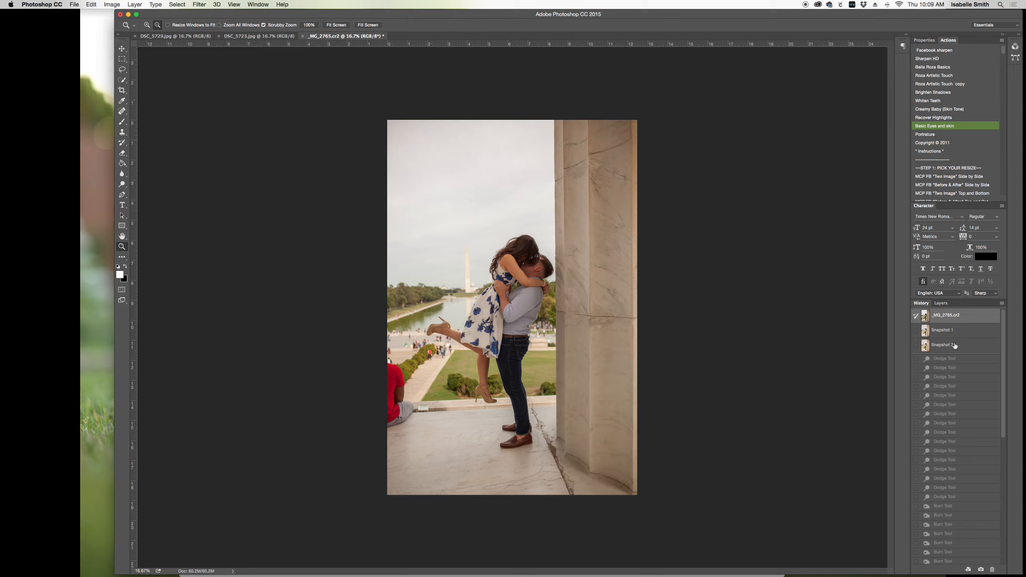
Step: Compare Snapshot 2 with the original _MG_2765.cr2 state in the history and finish on Snapshot 2
{"action": "left_click", "coordinate": [955, 346]}
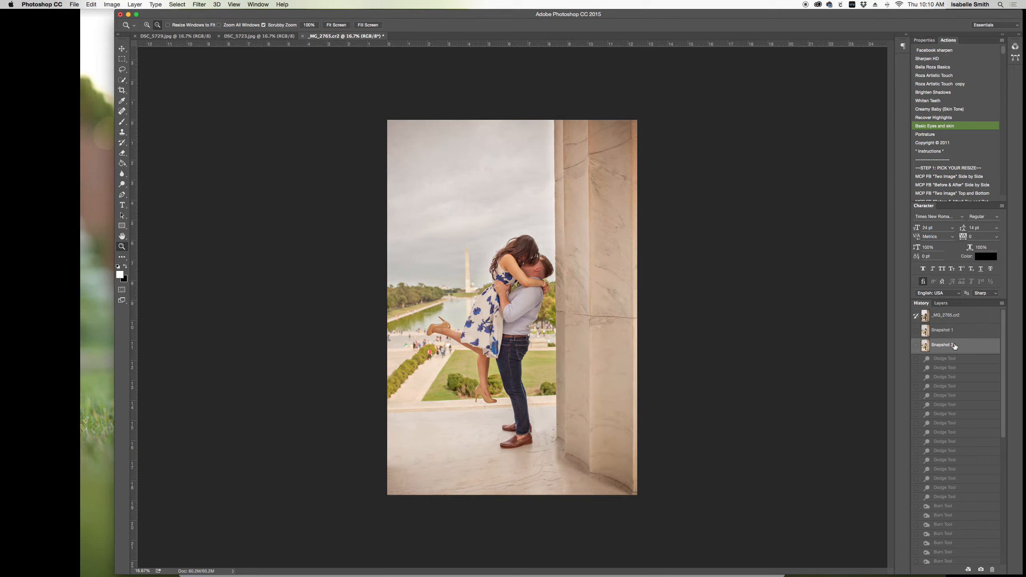
{"action": "left_click", "coordinate": [946, 320]}
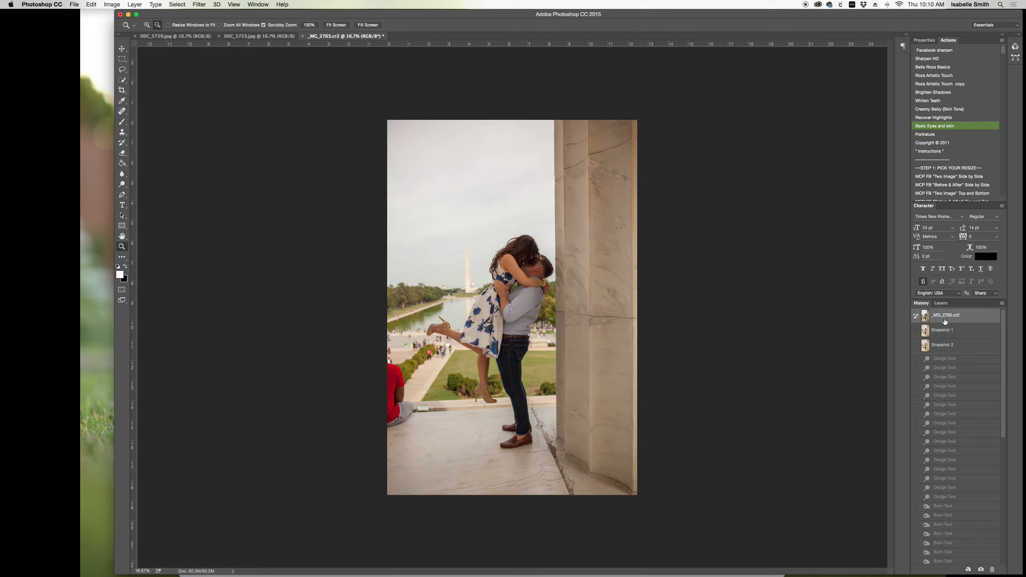
{"action": "left_click", "coordinate": [942, 348]}
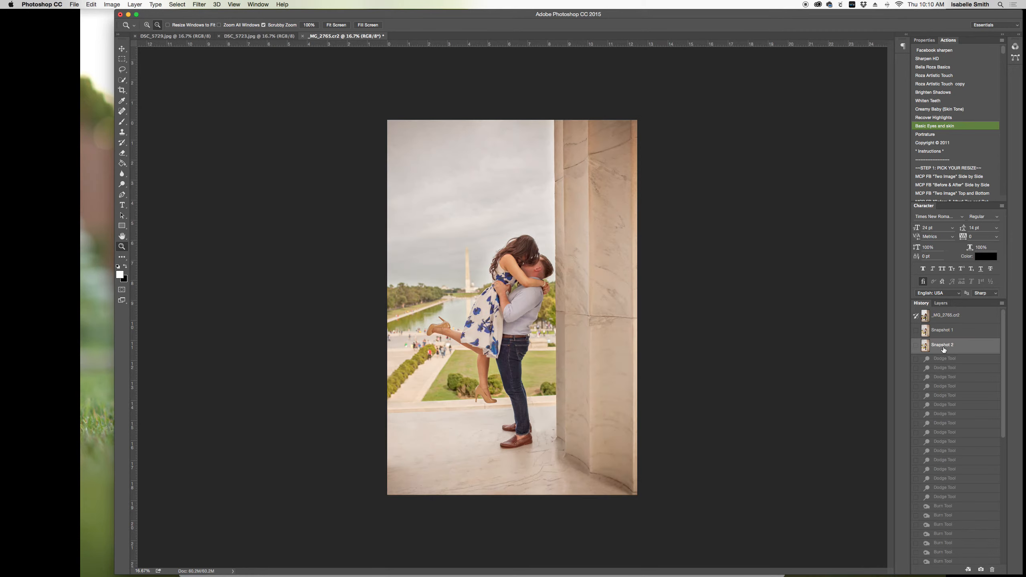
Step: Inspect the Background copy layer on its own, then compare the photo with and without it over the Background
{"action": "left_click", "coordinate": [941, 304]}
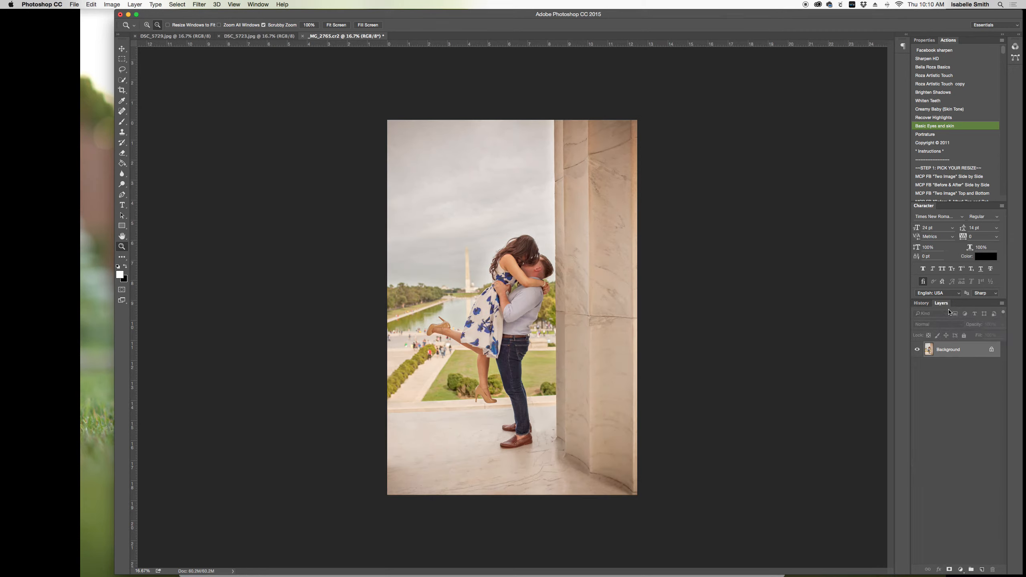
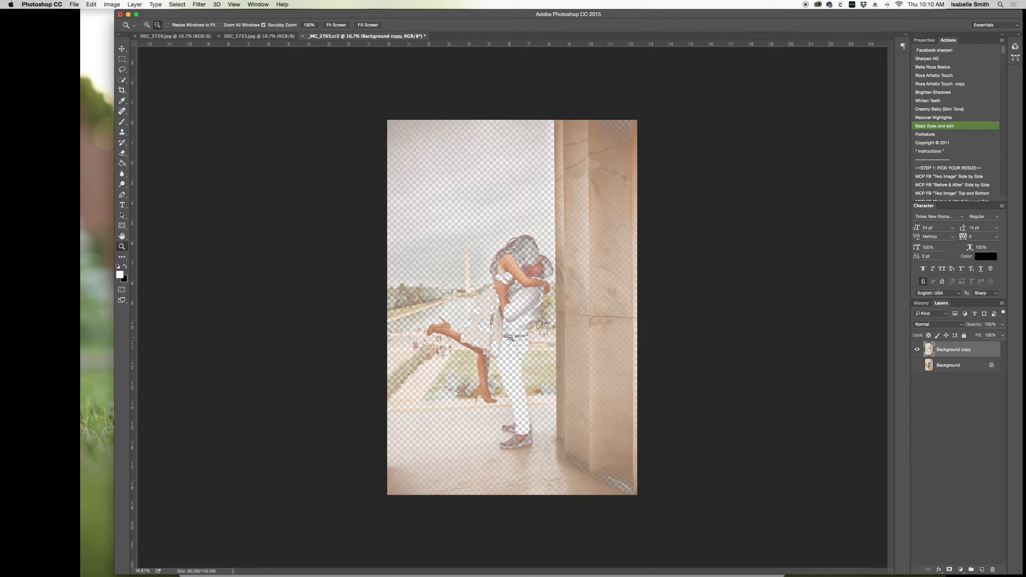
{"action": "left_click", "coordinate": [919, 366]}
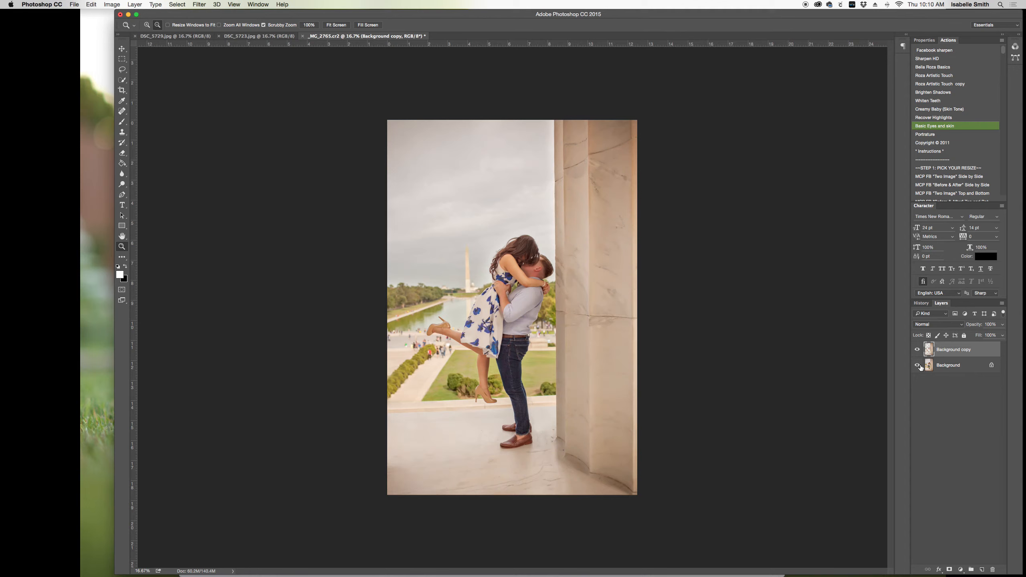
{"action": "left_click", "coordinate": [918, 366]}
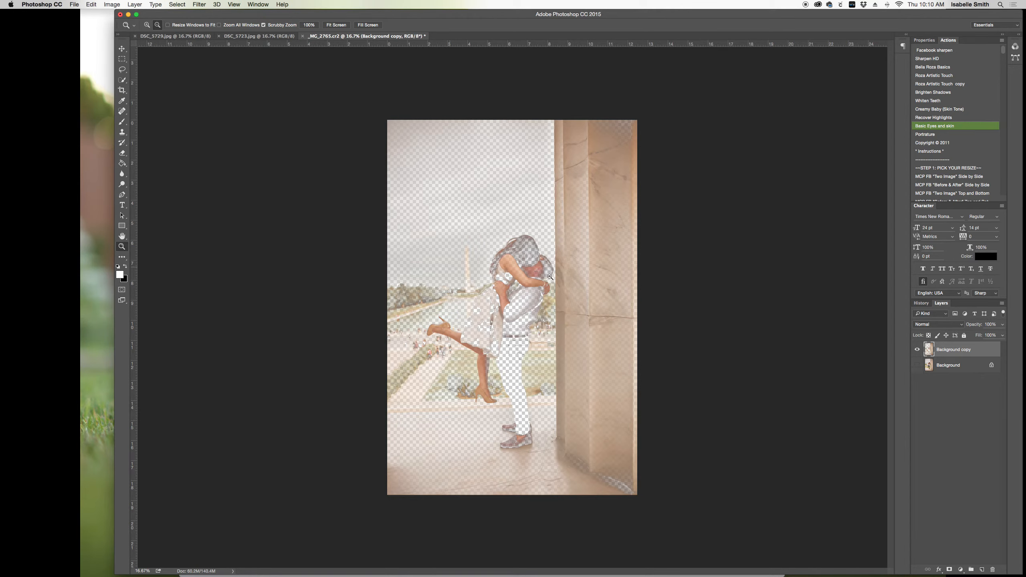
{"action": "left_click", "coordinate": [917, 366]}
{"action": "left_click", "coordinate": [918, 350]}
{"action": "left_click", "coordinate": [917, 350]}
{"action": "left_click", "coordinate": [917, 350]}
{"action": "left_click", "coordinate": [917, 350]}
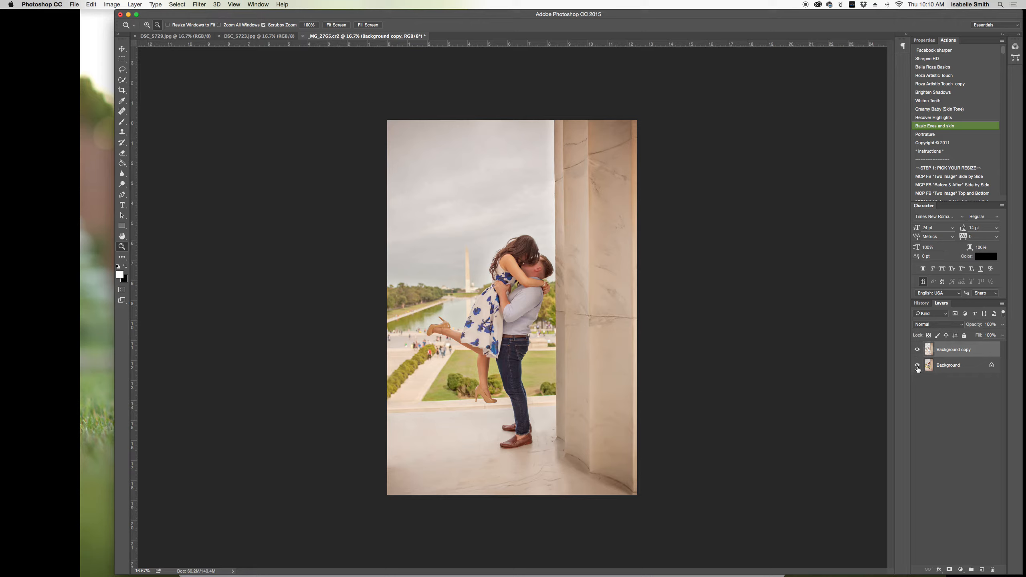
Step: Try a lower opacity for the Background copy layer and restore it to 100%
{"action": "left_click", "coordinate": [1005, 327]}
{"action": "left_click_drag", "start_coordinate": [999, 335], "coordinate": [993, 335]}
{"action": "left_click_drag", "start_coordinate": [993, 336], "coordinate": [1001, 335]}
Step: Hide the Background layer and add a white layer mask to the Background copy layer
{"action": "left_click", "coordinate": [918, 365]}
{"action": "left_click", "coordinate": [118, 155]}
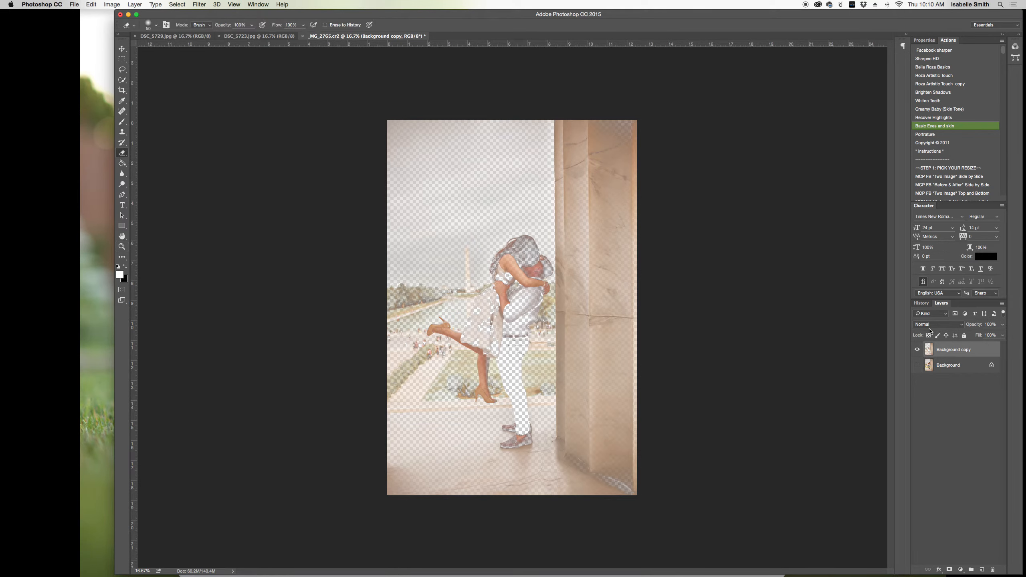
{"action": "left_click", "coordinate": [949, 569]}
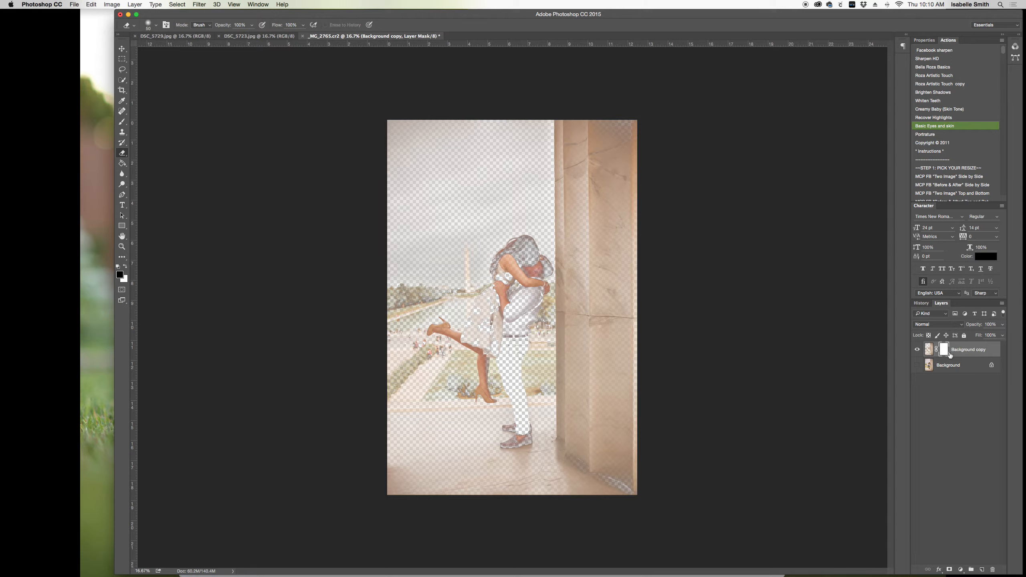
Step: Paint black on the Background copy's mask over the monument, reflecting pool, dress and column, undoing the misplaced first stroke
{"action": "left_click", "coordinate": [122, 122]}
{"action": "key", "text": "bracketleft"}
{"action": "key", "text": "bracketleft"}
{"action": "key", "text": "bracketleft"}
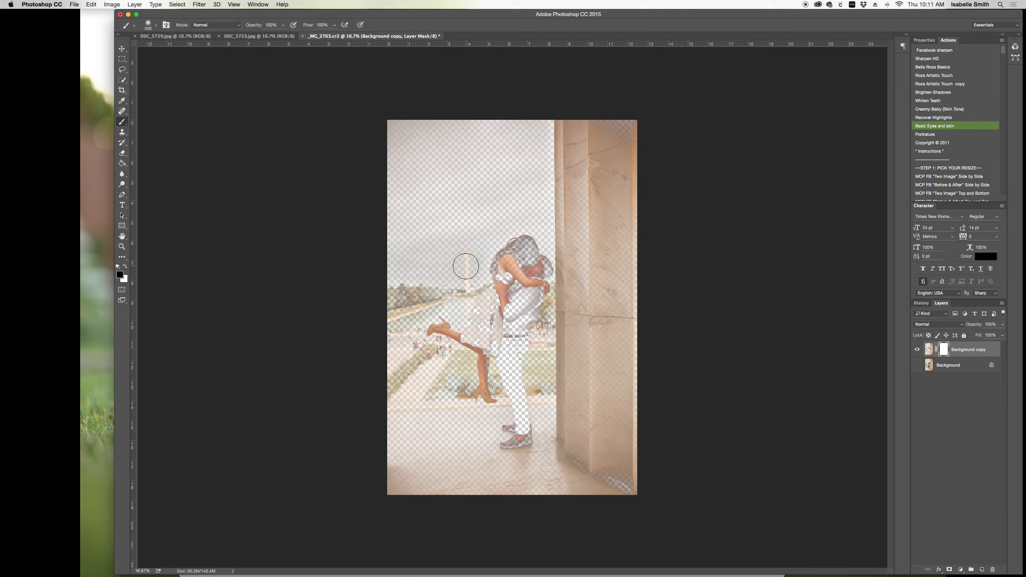
{"action": "mouse_move", "coordinate": [465, 245]}
{"action": "left_mouse_down"}
{"action": "mouse_move", "coordinate": [464, 286]}
{"action": "mouse_move", "coordinate": [391, 299]}
{"action": "left_mouse_up"}
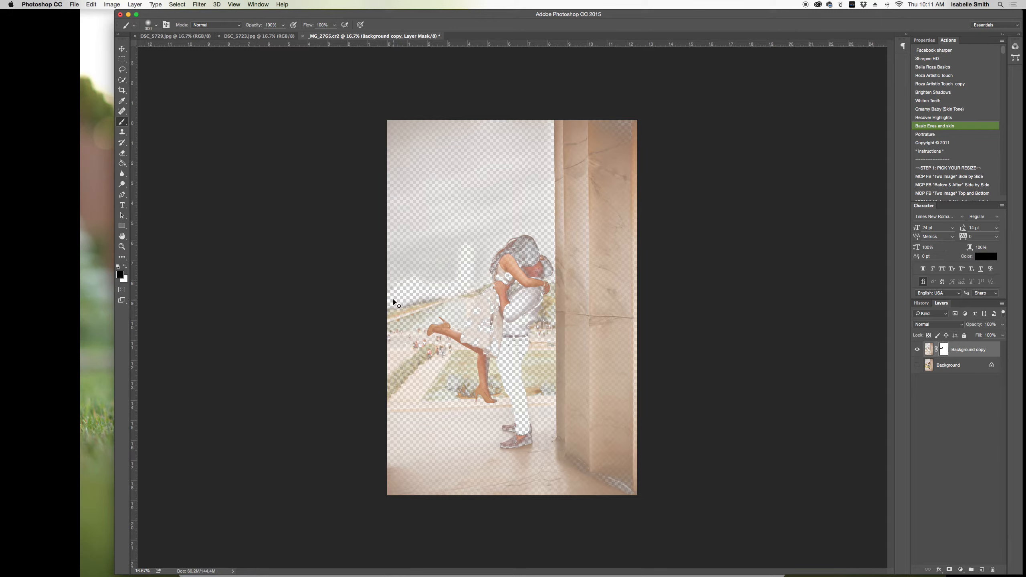
{"action": "key", "text": "super+z"}
{"action": "mouse_move", "coordinate": [466, 277]}
{"action": "left_mouse_down"}
{"action": "mouse_move", "coordinate": [465, 261]}
{"action": "mouse_move", "coordinate": [466, 298]}
{"action": "mouse_move", "coordinate": [399, 323]}
{"action": "left_mouse_up"}
{"action": "mouse_move", "coordinate": [403, 326]}
{"action": "left_mouse_down"}
{"action": "mouse_move", "coordinate": [462, 301]}
{"action": "mouse_move", "coordinate": [460, 313]}
{"action": "mouse_move", "coordinate": [478, 312]}
{"action": "mouse_move", "coordinate": [469, 334]}
{"action": "mouse_move", "coordinate": [493, 338]}
{"action": "mouse_move", "coordinate": [487, 293]}
{"action": "mouse_move", "coordinate": [512, 363]}
{"action": "mouse_move", "coordinate": [521, 439]}
{"action": "mouse_move", "coordinate": [508, 446]}
{"action": "mouse_move", "coordinate": [518, 429]}
{"action": "mouse_move", "coordinate": [489, 422]}
{"action": "mouse_move", "coordinate": [391, 425]}
{"action": "mouse_move", "coordinate": [527, 432]}
{"action": "mouse_move", "coordinate": [401, 442]}
{"action": "mouse_move", "coordinate": [398, 464]}
{"action": "mouse_move", "coordinate": [450, 466]}
{"action": "mouse_move", "coordinate": [396, 463]}
{"action": "mouse_move", "coordinate": [394, 480]}
{"action": "mouse_move", "coordinate": [460, 480]}
{"action": "mouse_move", "coordinate": [351, 481]}
{"action": "mouse_move", "coordinate": [524, 490]}
{"action": "mouse_move", "coordinate": [533, 468]}
{"action": "mouse_move", "coordinate": [509, 469]}
{"action": "mouse_move", "coordinate": [627, 487]}
{"action": "mouse_move", "coordinate": [568, 466]}
{"action": "mouse_move", "coordinate": [587, 437]}
{"action": "mouse_move", "coordinate": [570, 426]}
{"action": "mouse_move", "coordinate": [570, 397]}
{"action": "mouse_move", "coordinate": [589, 118]}
{"action": "mouse_move", "coordinate": [630, 191]}
{"action": "mouse_move", "coordinate": [630, 492]}
{"action": "mouse_move", "coordinate": [607, 158]}
{"action": "mouse_move", "coordinate": [613, 422]}
{"action": "mouse_move", "coordinate": [646, 166]}
{"action": "mouse_move", "coordinate": [605, 151]}
{"action": "left_mouse_up"}
Step: Adjust the brush size and mask out the column's edge, the marble floor and the man's jeans
{"action": "key", "text": "bracketright"}
{"action": "key", "text": "bracketright"}
{"action": "key", "text": "bracketleft"}
{"action": "key", "text": "bracketleft"}
{"action": "key", "text": "bracketleft"}
{"action": "mouse_move", "coordinate": [563, 119]}
{"action": "left_mouse_down"}
{"action": "mouse_move", "coordinate": [573, 454]}
{"action": "mouse_move", "coordinate": [573, 390]}
{"action": "mouse_move", "coordinate": [568, 418]}
{"action": "mouse_move", "coordinate": [378, 413]}
{"action": "mouse_move", "coordinate": [554, 412]}
{"action": "mouse_move", "coordinate": [528, 412]}
{"action": "mouse_move", "coordinate": [541, 428]}
{"action": "left_mouse_up"}
Step: Mask out the woman's and the man's hair on the Background copy layer with a smaller brush
{"action": "key", "text": "bracketleft"}
{"action": "key", "text": "bracketleft"}
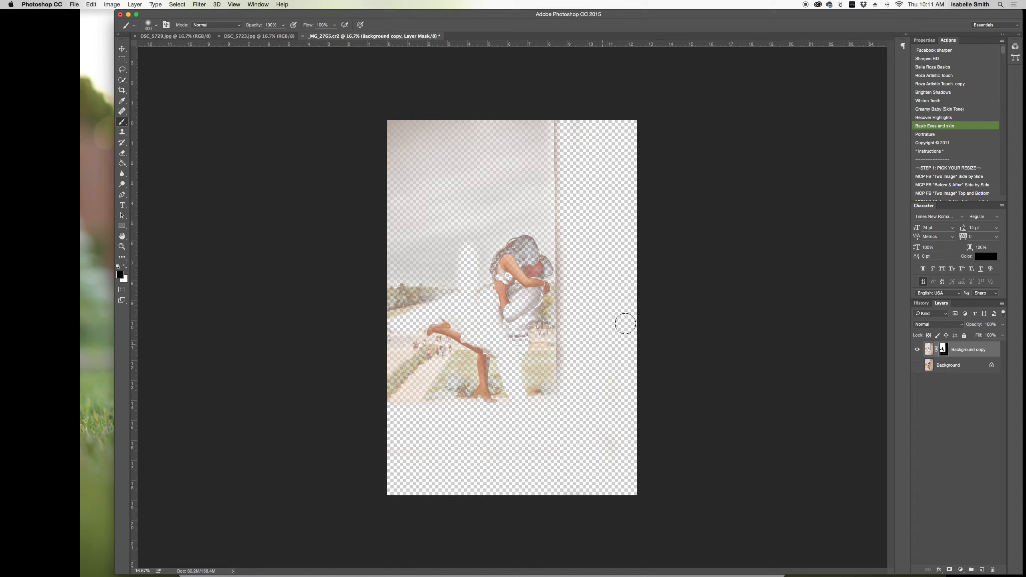
{"action": "mouse_move", "coordinate": [525, 242]}
{"action": "left_mouse_down"}
{"action": "mouse_move", "coordinate": [512, 247]}
{"action": "mouse_move", "coordinate": [520, 260]}
{"action": "mouse_move", "coordinate": [524, 232]}
{"action": "mouse_move", "coordinate": [529, 243]}
{"action": "mouse_move", "coordinate": [488, 268]}
{"action": "mouse_move", "coordinate": [508, 278]}
{"action": "mouse_move", "coordinate": [493, 270]}
{"action": "mouse_move", "coordinate": [510, 248]}
{"action": "mouse_move", "coordinate": [545, 262]}
{"action": "left_mouse_up"}
{"action": "key", "text": "bracketleft"}
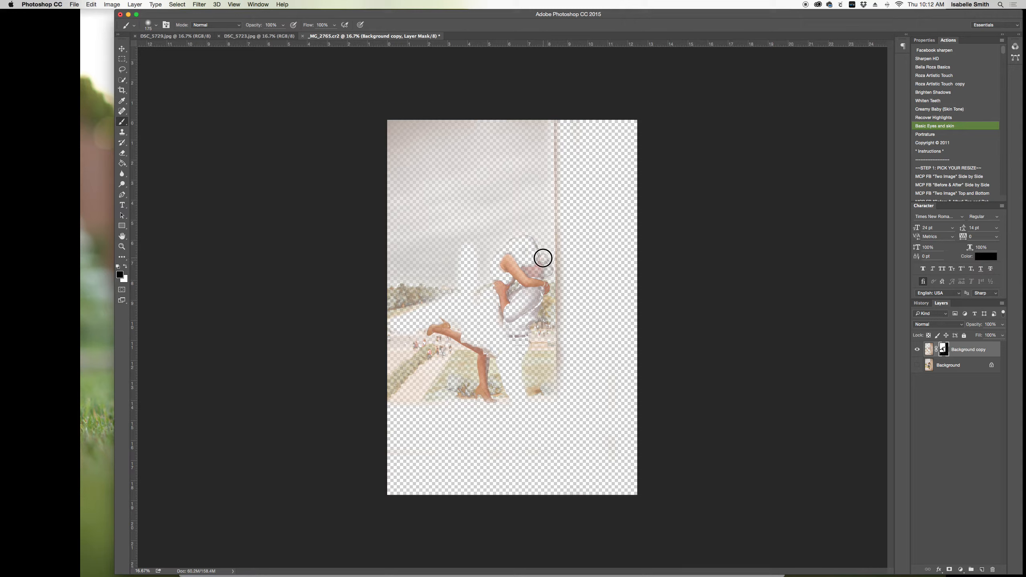
{"action": "left_click", "coordinate": [550, 273]}
Step: Mask out the man's shirt and the woman's high heels, and show the Background layer again
{"action": "mouse_move", "coordinate": [520, 315]}
{"action": "left_mouse_down"}
{"action": "mouse_move", "coordinate": [534, 303]}
{"action": "mouse_move", "coordinate": [514, 317]}
{"action": "mouse_move", "coordinate": [537, 317]}
{"action": "mouse_move", "coordinate": [523, 339]}
{"action": "mouse_move", "coordinate": [510, 337]}
{"action": "mouse_move", "coordinate": [525, 340]}
{"action": "mouse_move", "coordinate": [518, 372]}
{"action": "mouse_move", "coordinate": [479, 396]}
{"action": "left_mouse_up"}
{"action": "key", "text": "bracketleft"}
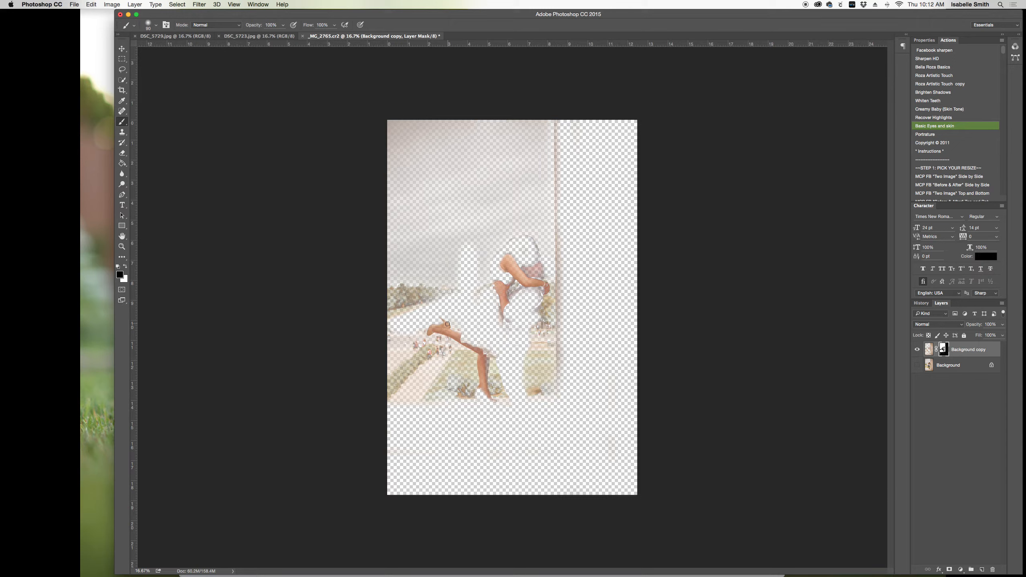
{"action": "left_click_drag", "start_coordinate": [446, 324], "coordinate": [429, 333]}
{"action": "left_click", "coordinate": [917, 365]}
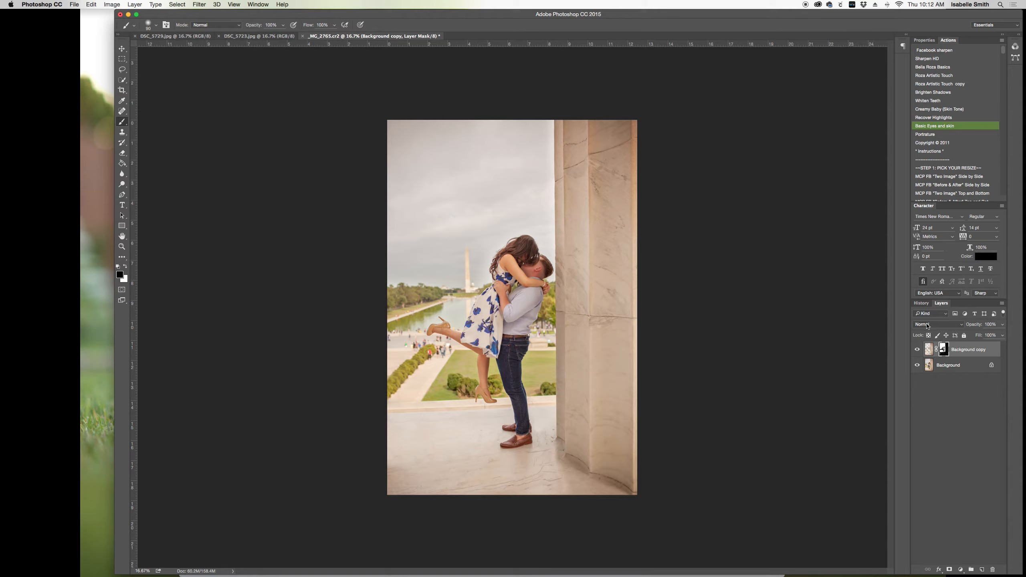
Step: Compare the full photo with and without the masked Background copy layer
{"action": "left_click", "coordinate": [917, 350]}
{"action": "left_click", "coordinate": [917, 350]}
{"action": "left_click", "coordinate": [917, 350]}
Step: Examine the woman's legs at up to 100% zoom with the masked Background copy layer shown and hidden
{"action": "left_click", "coordinate": [122, 246]}
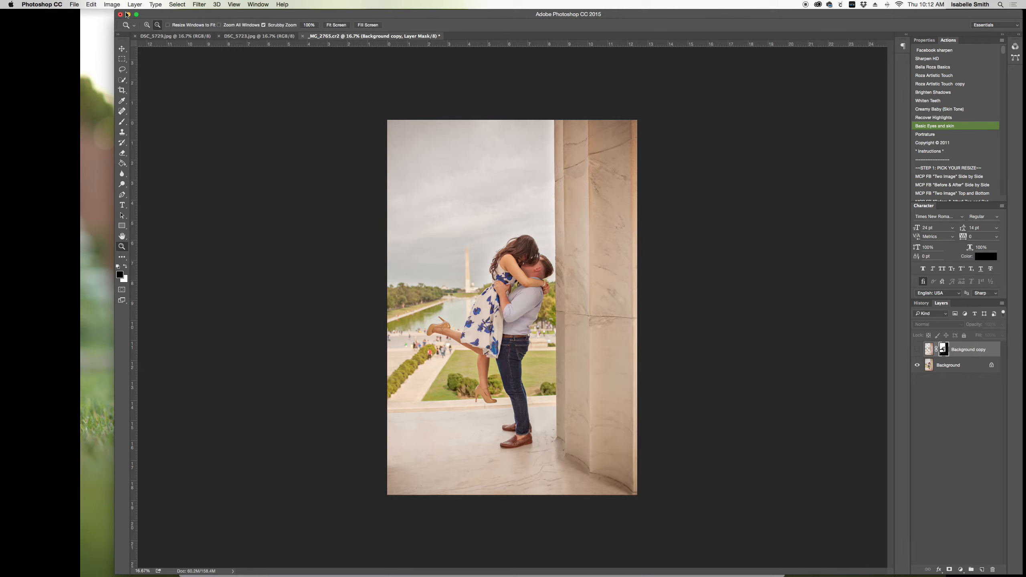
{"action": "left_click", "coordinate": [494, 347]}
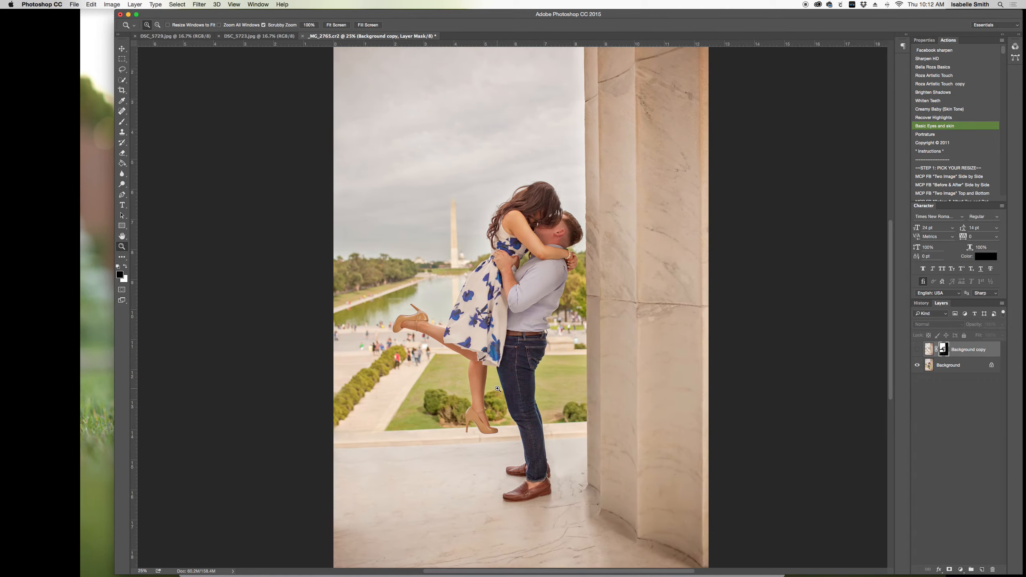
{"action": "left_click", "coordinate": [481, 387]}
{"action": "left_click", "coordinate": [449, 393]}
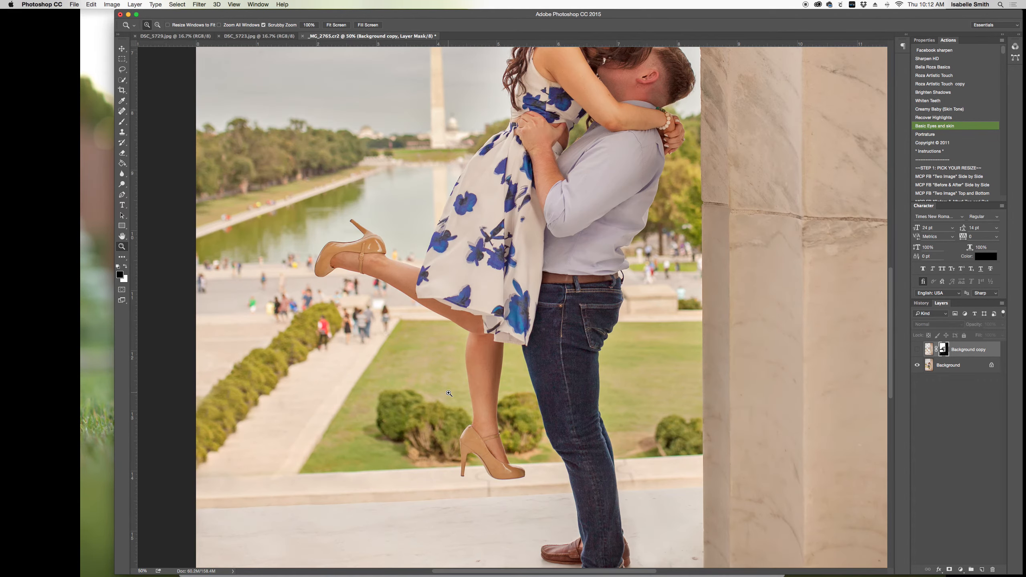
{"action": "left_click", "coordinate": [449, 394]}
{"action": "left_click", "coordinate": [917, 351]}
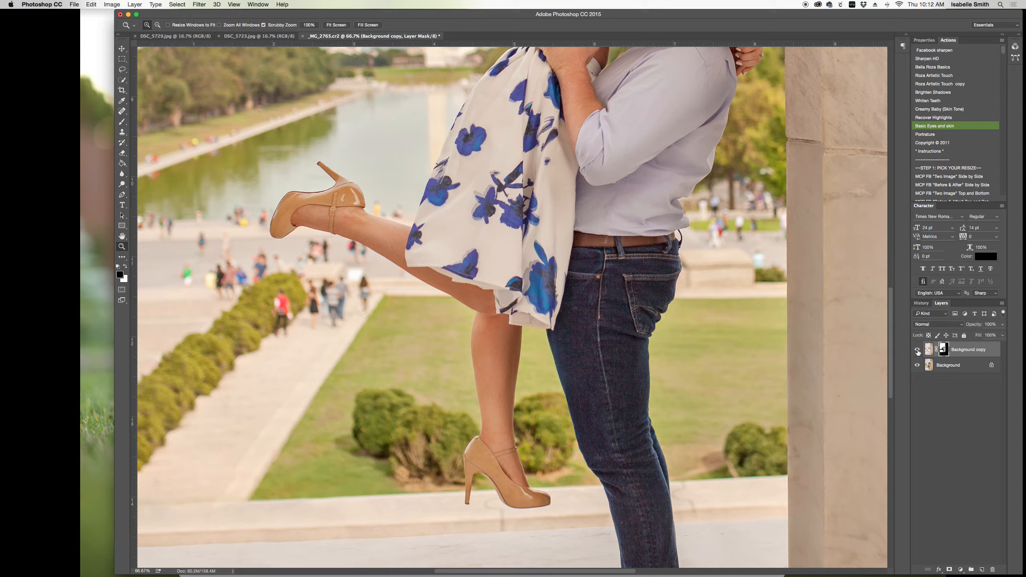
{"action": "left_click", "coordinate": [918, 352]}
{"action": "left_click", "coordinate": [509, 381]}
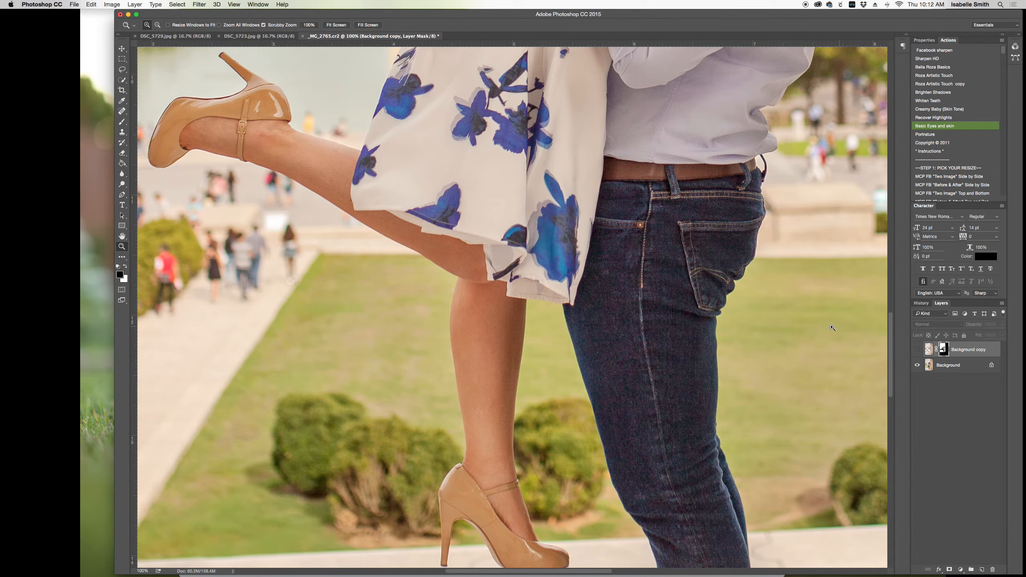
{"action": "left_click", "coordinate": [916, 349]}
{"action": "left_click", "coordinate": [917, 350]}
{"action": "left_click", "coordinate": [916, 349]}
{"action": "left_click", "coordinate": [916, 349]}
{"action": "left_click", "coordinate": [917, 350]}
Step: Examine the couple's upper bodies at 100% zoom with the Background copy layer hidden and shown
{"action": "scroll", "coordinate": [589, 321], "scroll_direction": "up", "scroll_amount": 1}
{"action": "scroll", "coordinate": [589, 321], "scroll_direction": "up", "scroll_amount": 10}
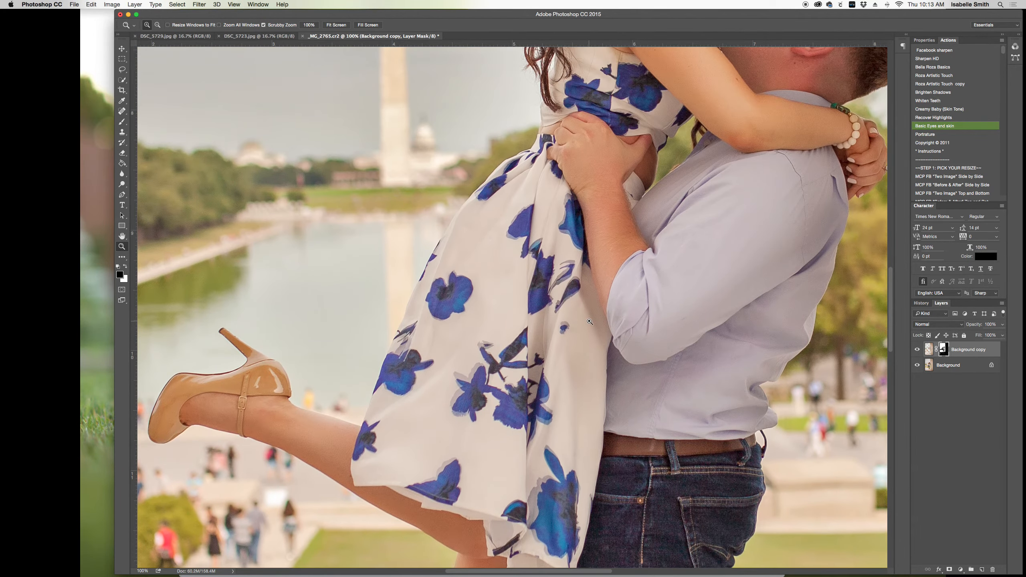
{"action": "scroll", "coordinate": [589, 321], "scroll_direction": "up", "scroll_amount": 4}
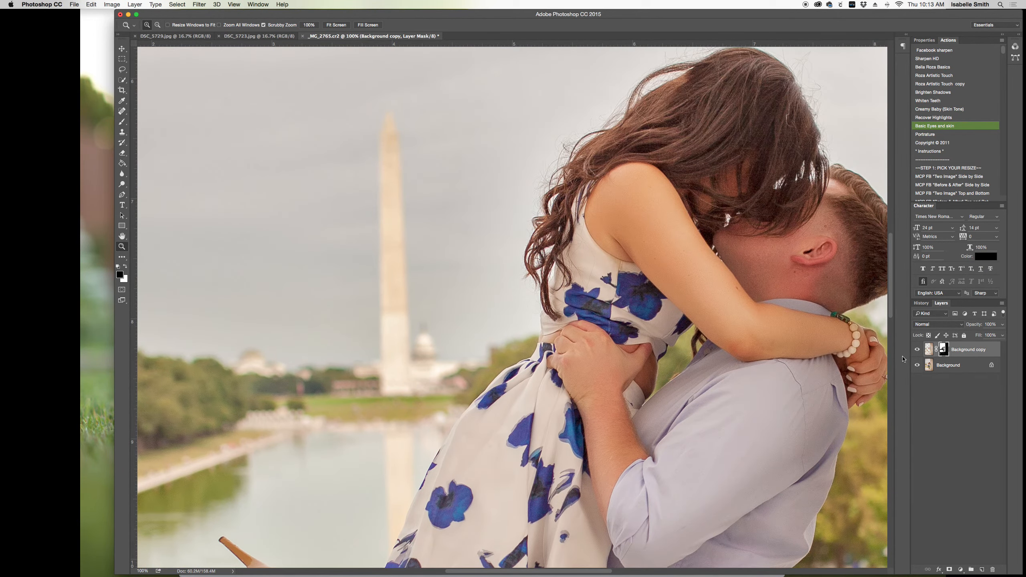
{"action": "left_click", "coordinate": [916, 350]}
{"action": "left_click", "coordinate": [916, 350]}
{"action": "left_click", "coordinate": [916, 350]}
{"action": "left_click", "coordinate": [916, 349]}
Step: Paint on the Background copy's mask over the man's hand and forearm with a reduced-opacity brush, and fit the photo on screen
{"action": "left_click", "coordinate": [122, 122]}
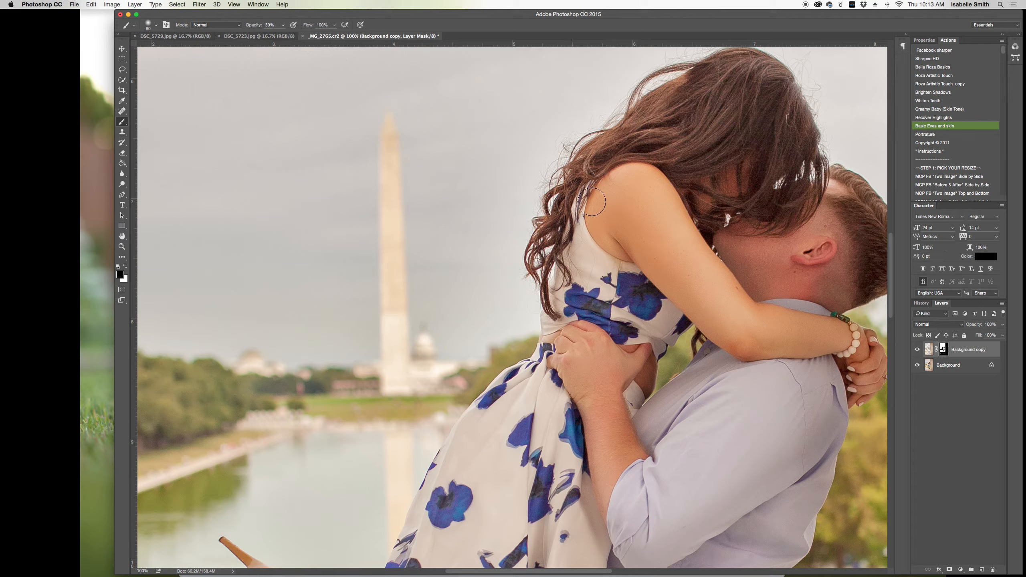
{"action": "left_click", "coordinate": [580, 347]}
{"action": "mouse_move", "coordinate": [580, 347]}
{"action": "left_mouse_down"}
{"action": "mouse_move", "coordinate": [591, 430]}
{"action": "mouse_move", "coordinate": [601, 443]}
{"action": "mouse_move", "coordinate": [607, 428]}
{"action": "mouse_move", "coordinate": [623, 472]}
{"action": "mouse_move", "coordinate": [611, 414]}
{"action": "mouse_move", "coordinate": [621, 437]}
{"action": "mouse_move", "coordinate": [626, 359]}
{"action": "mouse_move", "coordinate": [639, 363]}
{"action": "mouse_move", "coordinate": [607, 374]}
{"action": "mouse_move", "coordinate": [599, 358]}
{"action": "mouse_move", "coordinate": [601, 421]}
{"action": "left_mouse_up"}
{"action": "left_click", "coordinate": [121, 246]}
{"action": "right_click", "coordinate": [417, 290]}
{"action": "left_click", "coordinate": [428, 292]}
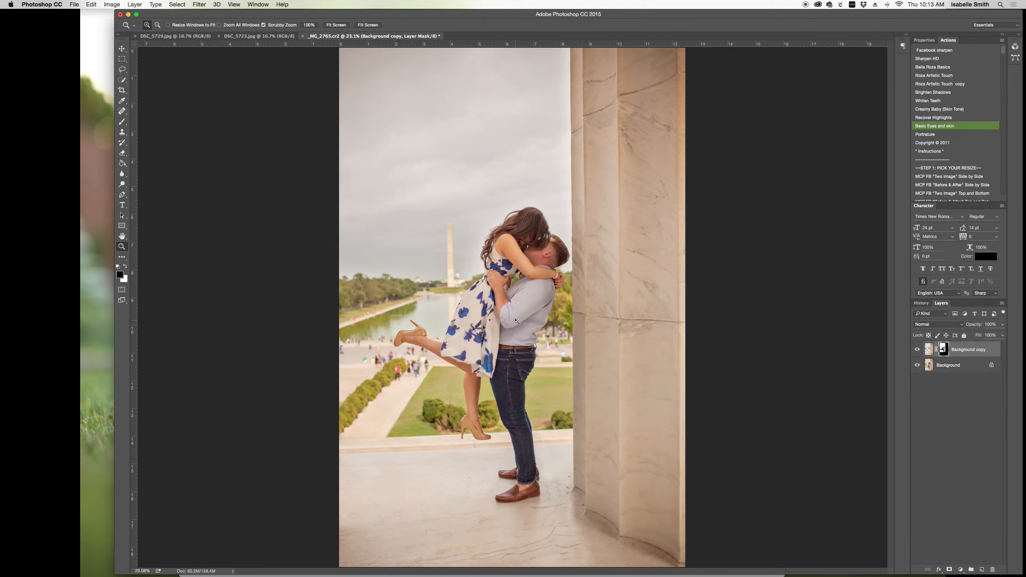
Step: Flatten the image and save the result as a new history snapshot
{"action": "right_click", "coordinate": [951, 363]}
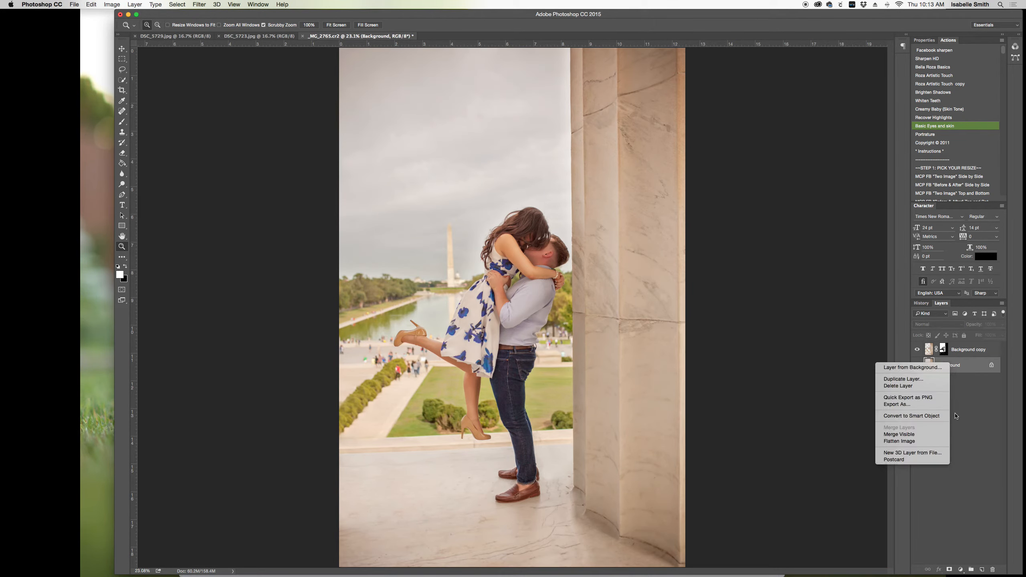
{"action": "left_click", "coordinate": [929, 441]}
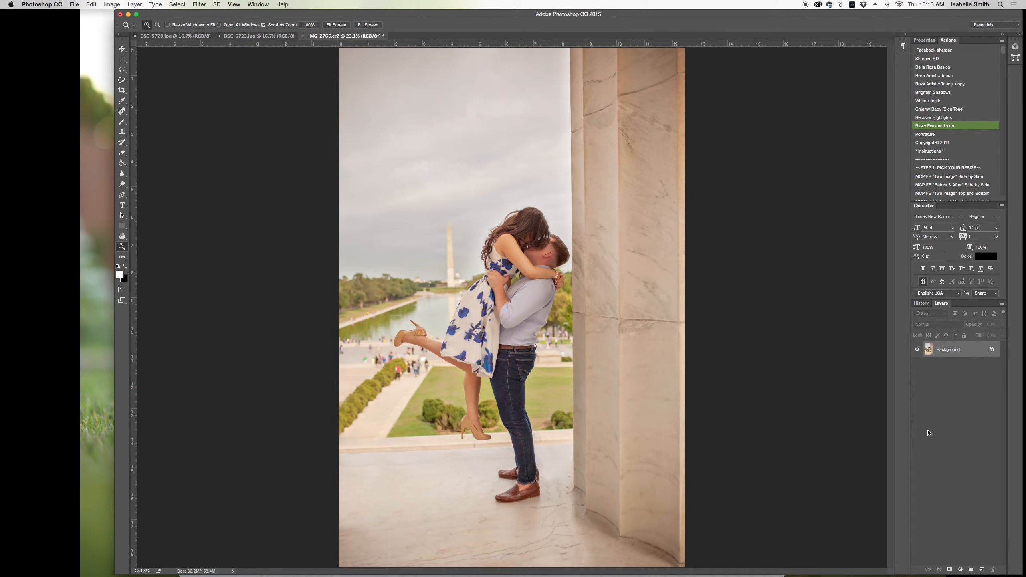
{"action": "left_click", "coordinate": [920, 302]}
{"action": "left_click", "coordinate": [981, 569]}
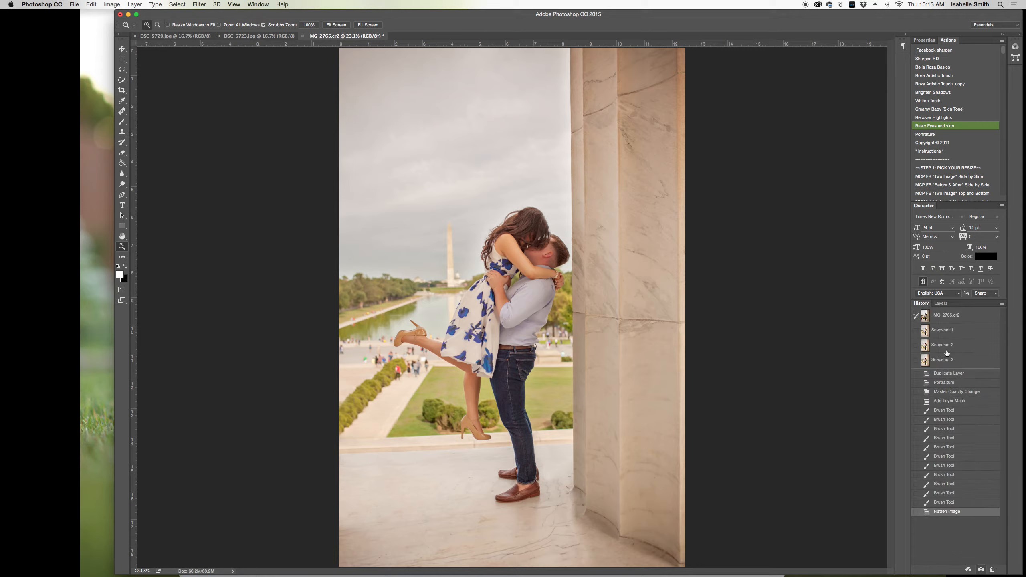
Step: Compare the original _MG_2765.cr2 state with Snapshot 3, return to Snapshot 3 and view the whole photo
{"action": "left_click", "coordinate": [957, 320]}
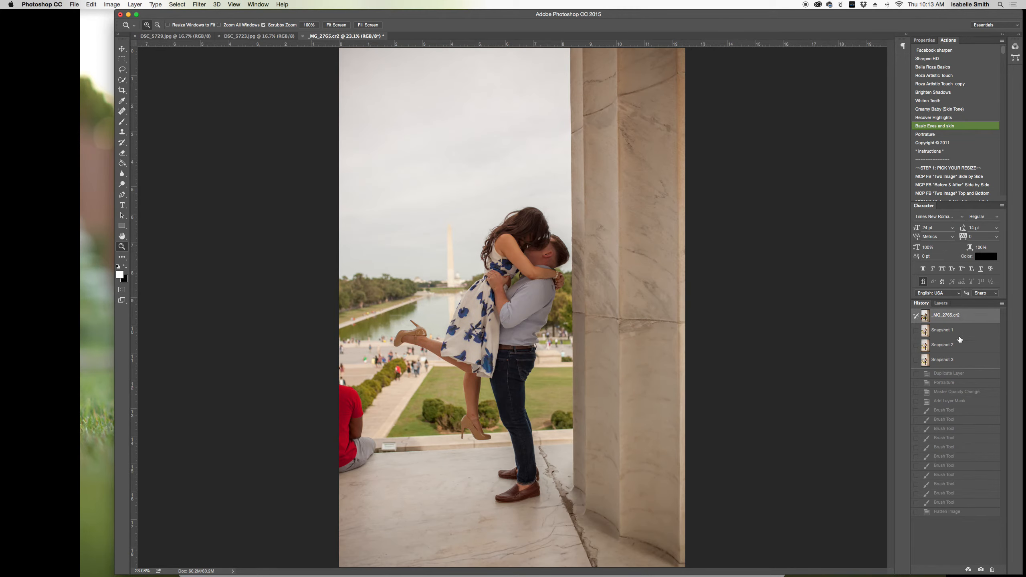
{"action": "left_click", "coordinate": [957, 360]}
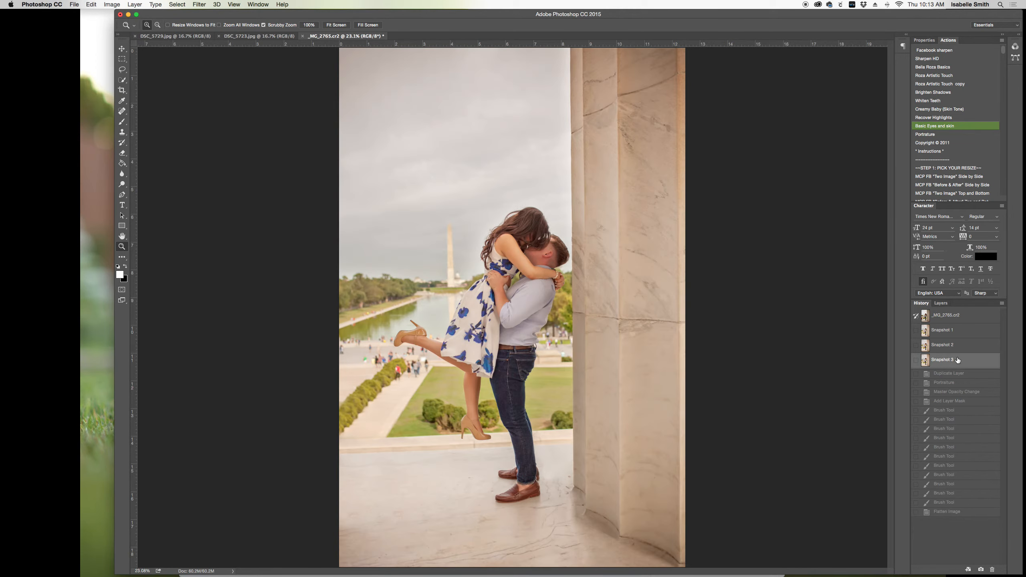
{"action": "left_click", "coordinate": [951, 316]}
{"action": "left_click", "coordinate": [949, 363]}
{"action": "right_click", "coordinate": [593, 356]}
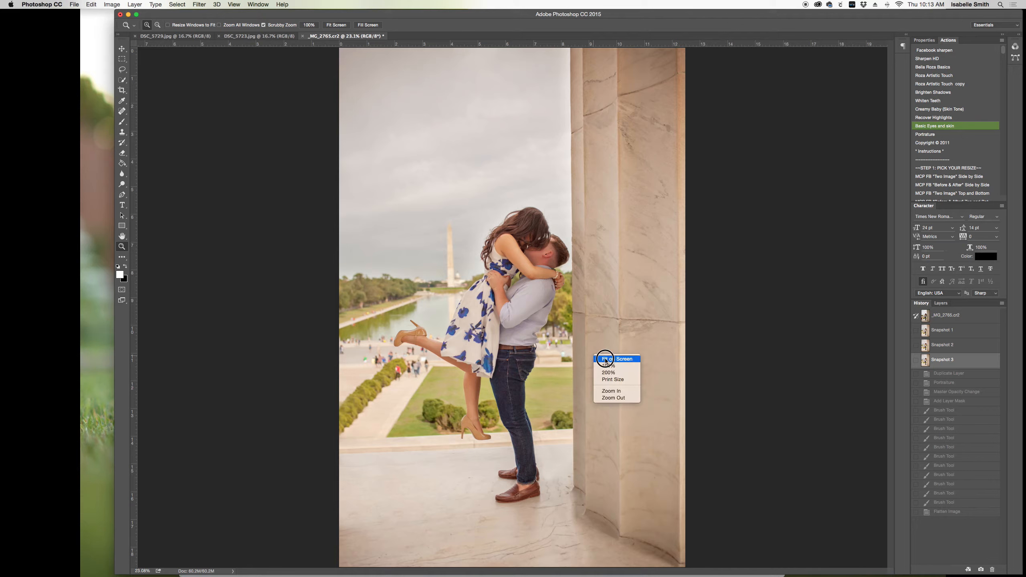
{"action": "left_click", "coordinate": [157, 25]}
{"action": "left_click", "coordinate": [354, 113]}
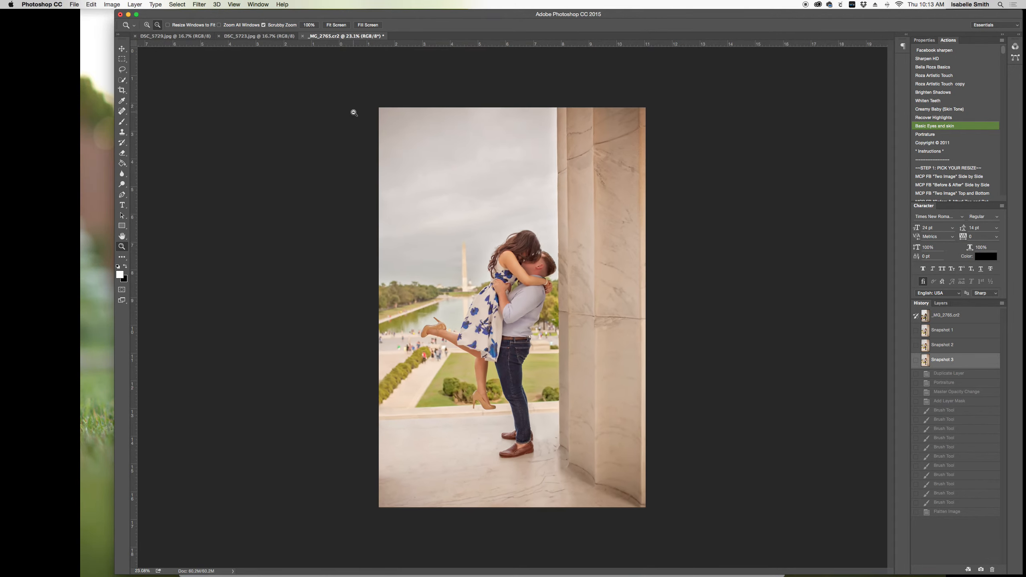
Step: Add a Levels adjustment layer above the Background and set its midtone level to 0.93
{"action": "left_click", "coordinate": [938, 302]}
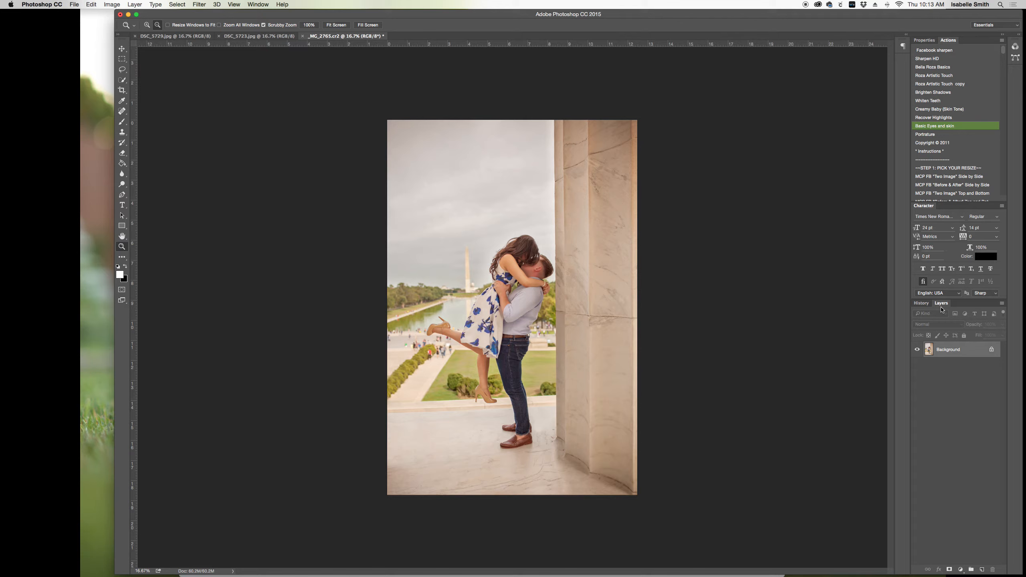
{"action": "left_click", "coordinate": [962, 570]}
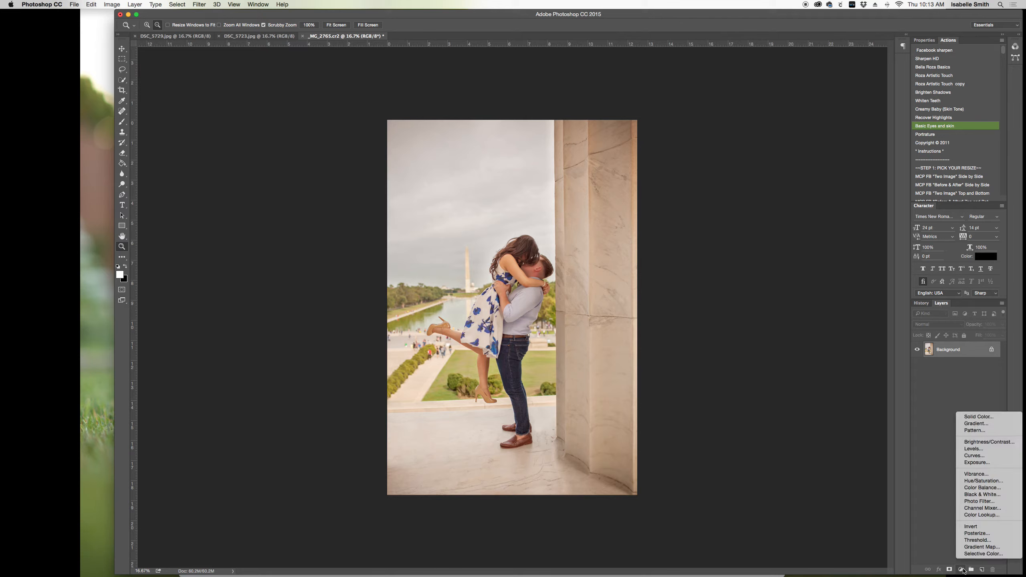
{"action": "left_click", "coordinate": [982, 449]}
{"action": "mouse_move", "coordinate": [961, 122]}
{"action": "left_mouse_down"}
{"action": "mouse_move", "coordinate": [949, 122]}
{"action": "mouse_move", "coordinate": [962, 123]}
{"action": "left_mouse_up"}
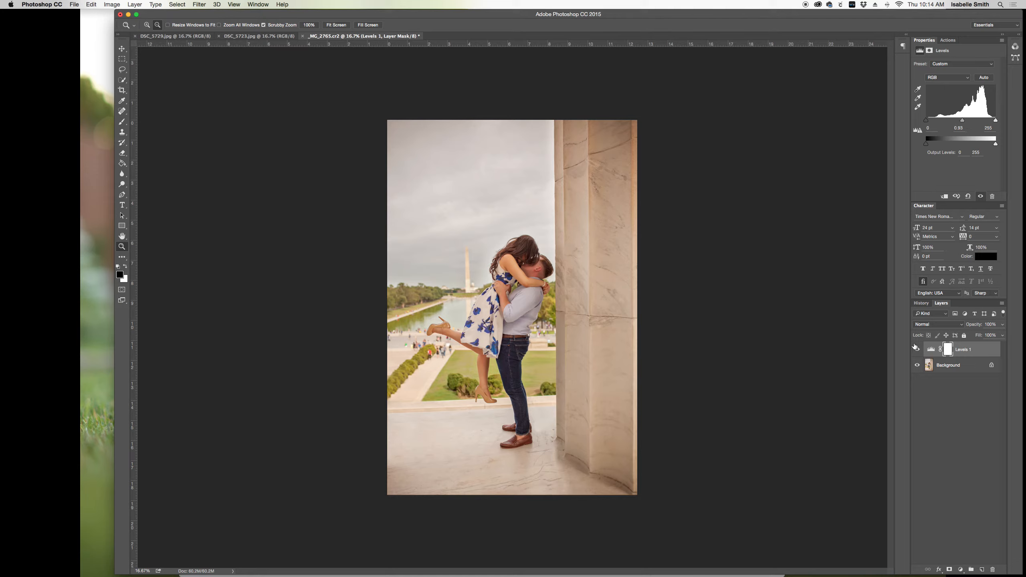
Step: Compare the photo with and without the Levels 1 adjustment
{"action": "left_click", "coordinate": [920, 350]}
{"action": "left_click", "coordinate": [918, 349]}
{"action": "left_click", "coordinate": [917, 350]}
{"action": "left_click", "coordinate": [918, 350]}
{"action": "left_click", "coordinate": [961, 570]}
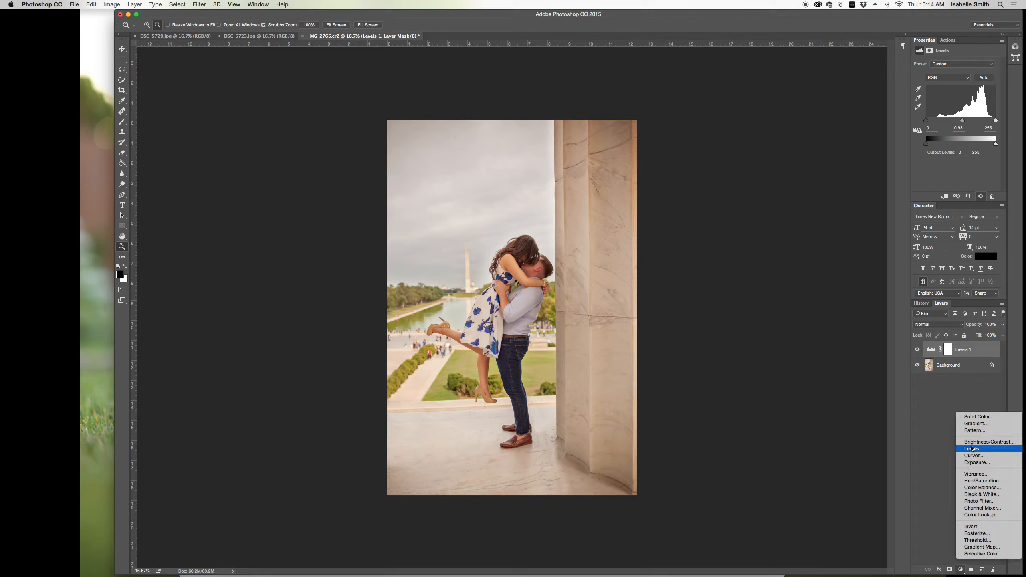
{"action": "left_click", "coordinate": [935, 164]}
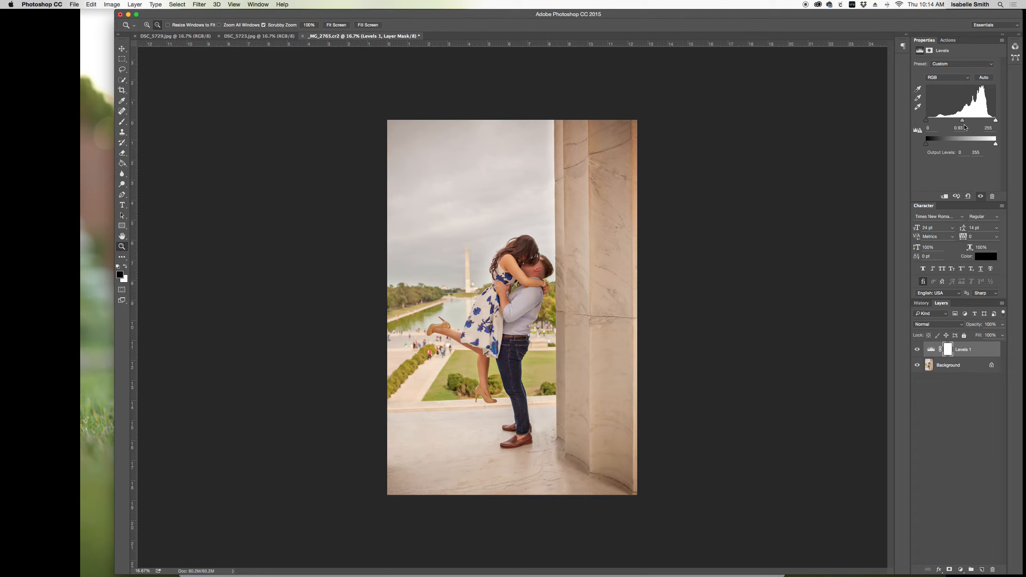
Step: Fine-tune the Levels 1 midtone level, checking the photo with and without the adjustment
{"action": "mouse_move", "coordinate": [962, 123]}
{"action": "left_mouse_down"}
{"action": "mouse_move", "coordinate": [972, 123]}
{"action": "mouse_move", "coordinate": [963, 122]}
{"action": "left_mouse_up"}
{"action": "mouse_move", "coordinate": [927, 122]}
{"action": "left_mouse_down"}
{"action": "mouse_move", "coordinate": [939, 122]}
{"action": "mouse_move", "coordinate": [916, 123]}
{"action": "left_mouse_up"}
{"action": "mouse_move", "coordinate": [995, 121]}
{"action": "left_mouse_down"}
{"action": "mouse_move", "coordinate": [978, 124]}
{"action": "mouse_move", "coordinate": [1013, 126]}
{"action": "left_mouse_up"}
{"action": "left_click_drag", "start_coordinate": [961, 123], "coordinate": [962, 127]}
{"action": "left_click", "coordinate": [917, 350]}
{"action": "left_click", "coordinate": [919, 353]}
{"action": "left_click", "coordinate": [919, 352]}
{"action": "left_click", "coordinate": [917, 351]}
{"action": "left_click_drag", "start_coordinate": [960, 122], "coordinate": [963, 123]}
{"action": "left_click", "coordinate": [917, 350]}
{"action": "left_click", "coordinate": [918, 351]}
{"action": "left_click", "coordinate": [918, 350]}
{"action": "left_click", "coordinate": [918, 351]}
Step: Paint black on the Levels 1 mask over the marble column with a large brush at 100% opacity
{"action": "left_click", "coordinate": [947, 350]}
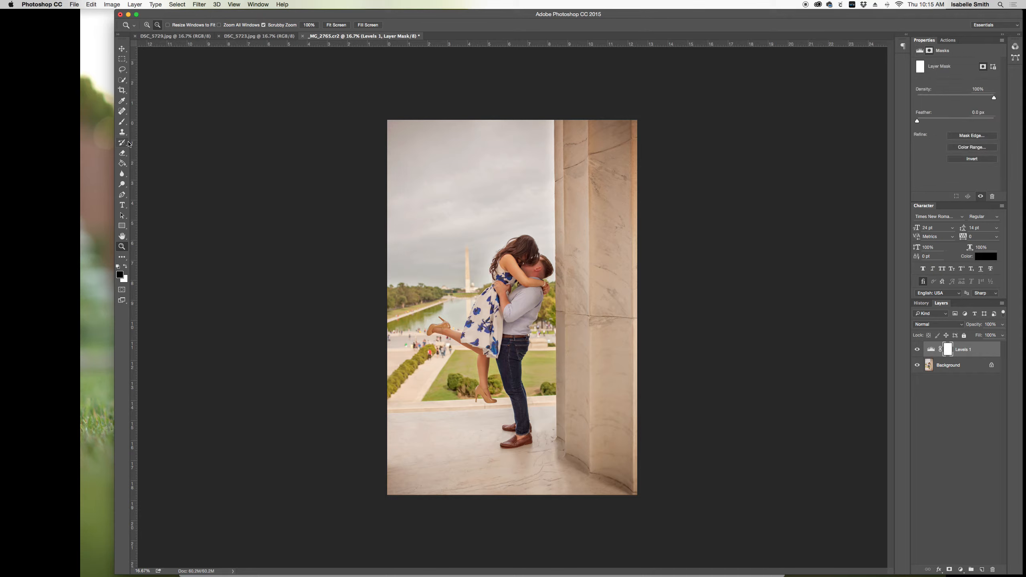
{"action": "left_click", "coordinate": [121, 122]}
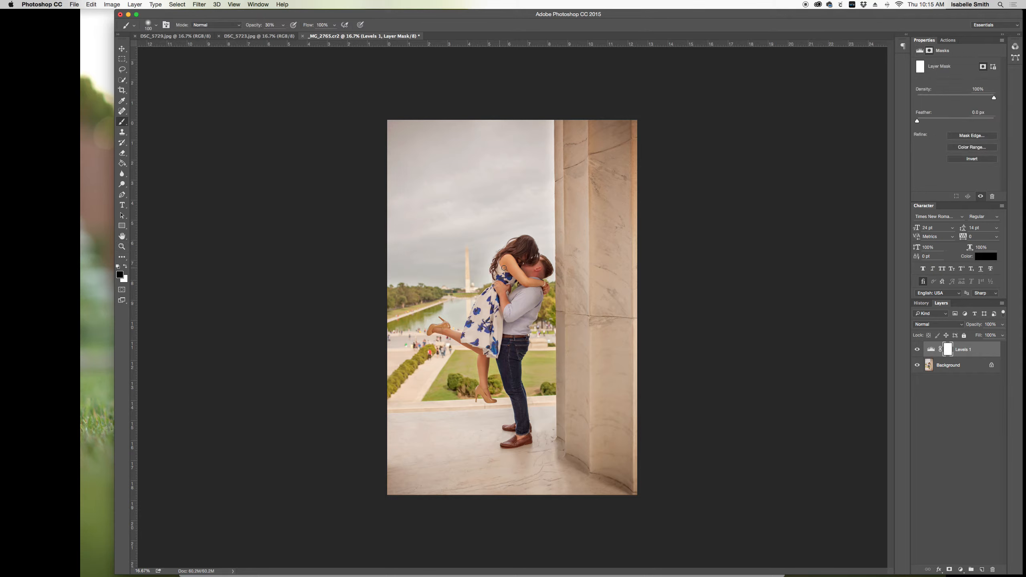
{"action": "key", "text": "bracketright"}
{"action": "key", "text": "bracketright"}
{"action": "key", "text": "bracketright"}
{"action": "key", "text": "bracketright"}
{"action": "key", "text": "bracketright"}
{"action": "key", "text": "bracketright"}
{"action": "mouse_move", "coordinate": [621, 114]}
{"action": "left_mouse_down"}
{"action": "mouse_move", "coordinate": [625, 222]}
{"action": "mouse_move", "coordinate": [607, 179]}
{"action": "mouse_move", "coordinate": [612, 132]}
{"action": "left_mouse_up"}
{"action": "key", "text": "0"}
{"action": "mouse_move", "coordinate": [580, 119]}
{"action": "left_mouse_down"}
{"action": "mouse_move", "coordinate": [584, 449]}
{"action": "mouse_move", "coordinate": [609, 249]}
{"action": "mouse_move", "coordinate": [624, 341]}
{"action": "mouse_move", "coordinate": [623, 472]}
{"action": "mouse_move", "coordinate": [591, 468]}
{"action": "mouse_move", "coordinate": [549, 424]}
{"action": "mouse_move", "coordinate": [533, 475]}
{"action": "mouse_move", "coordinate": [392, 481]}
{"action": "mouse_move", "coordinate": [400, 491]}
{"action": "mouse_move", "coordinate": [609, 492]}
{"action": "mouse_move", "coordinate": [632, 407]}
{"action": "mouse_move", "coordinate": [632, 50]}
{"action": "mouse_move", "coordinate": [607, 142]}
{"action": "mouse_move", "coordinate": [584, 119]}
{"action": "mouse_move", "coordinate": [627, 172]}
{"action": "mouse_move", "coordinate": [633, 305]}
{"action": "mouse_move", "coordinate": [584, 303]}
{"action": "left_mouse_up"}
Step: Mask the couple out of Levels 1 by painting black over their hair, bodies and legs, resizing the brush to fit
{"action": "key", "text": "bracketleft"}
{"action": "key", "text": "bracketleft"}
{"action": "key", "text": "bracketleft"}
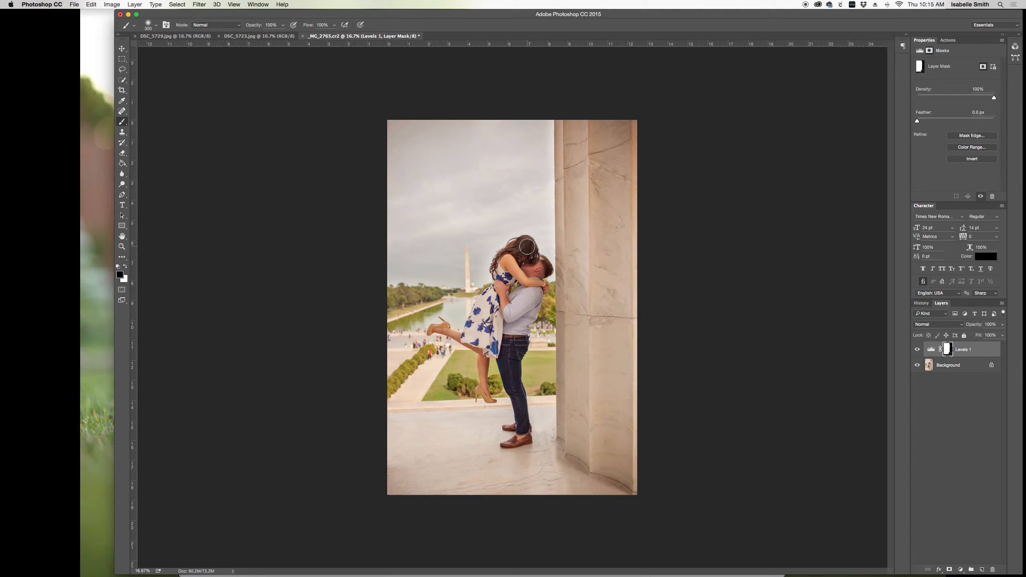
{"action": "mouse_move", "coordinate": [525, 252]}
{"action": "left_mouse_down"}
{"action": "mouse_move", "coordinate": [506, 321]}
{"action": "mouse_move", "coordinate": [512, 293]}
{"action": "mouse_move", "coordinate": [500, 278]}
{"action": "mouse_move", "coordinate": [514, 262]}
{"action": "mouse_move", "coordinate": [519, 302]}
{"action": "mouse_move", "coordinate": [534, 298]}
{"action": "mouse_move", "coordinate": [508, 354]}
{"action": "mouse_move", "coordinate": [523, 418]}
{"action": "mouse_move", "coordinate": [516, 443]}
{"action": "mouse_move", "coordinate": [514, 378]}
{"action": "left_mouse_up"}
{"action": "key", "text": "bracketleft"}
{"action": "key", "text": "bracketleft"}
{"action": "key", "text": "bracketleft"}
{"action": "mouse_move", "coordinate": [434, 329]}
{"action": "left_mouse_down"}
{"action": "mouse_move", "coordinate": [485, 353]}
{"action": "mouse_move", "coordinate": [483, 394]}
{"action": "mouse_move", "coordinate": [487, 378]}
{"action": "left_mouse_up"}
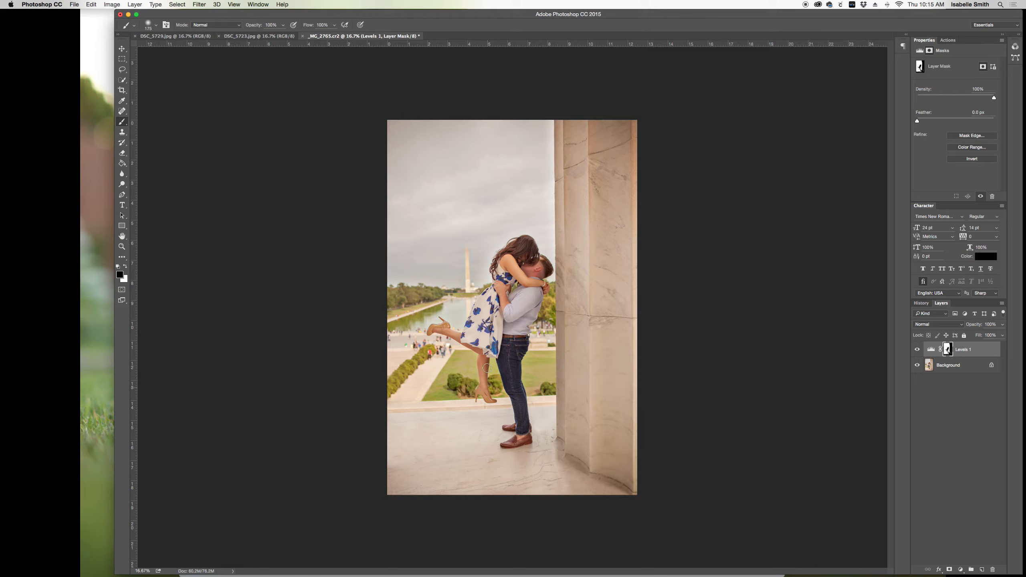
{"action": "key", "text": "bracketright"}
{"action": "key", "text": "bracketright"}
{"action": "key", "text": "bracketright"}
{"action": "mouse_move", "coordinate": [513, 266]}
{"action": "left_mouse_down"}
{"action": "mouse_move", "coordinate": [503, 305]}
{"action": "mouse_move", "coordinate": [504, 294]}
{"action": "mouse_move", "coordinate": [485, 314]}
{"action": "mouse_move", "coordinate": [485, 340]}
{"action": "mouse_move", "coordinate": [498, 323]}
{"action": "mouse_move", "coordinate": [482, 345]}
{"action": "left_mouse_up"}
Step: Compare the photo with and without the masked Levels 1 adjustment
{"action": "left_click", "coordinate": [918, 350]}
{"action": "left_click", "coordinate": [917, 349]}
{"action": "left_click", "coordinate": [917, 349]}
{"action": "left_click", "coordinate": [918, 350]}
{"action": "left_click", "coordinate": [918, 350]}
{"action": "left_click", "coordinate": [917, 350]}
{"action": "left_click", "coordinate": [919, 350]}
{"action": "left_click", "coordinate": [918, 351]}
{"action": "left_click", "coordinate": [917, 350]}
{"action": "left_click", "coordinate": [917, 350]}
Step: Flatten the image and run the Roza Artistic Touch action through to the end
{"action": "right_click", "coordinate": [949, 366]}
{"action": "left_click", "coordinate": [937, 444]}
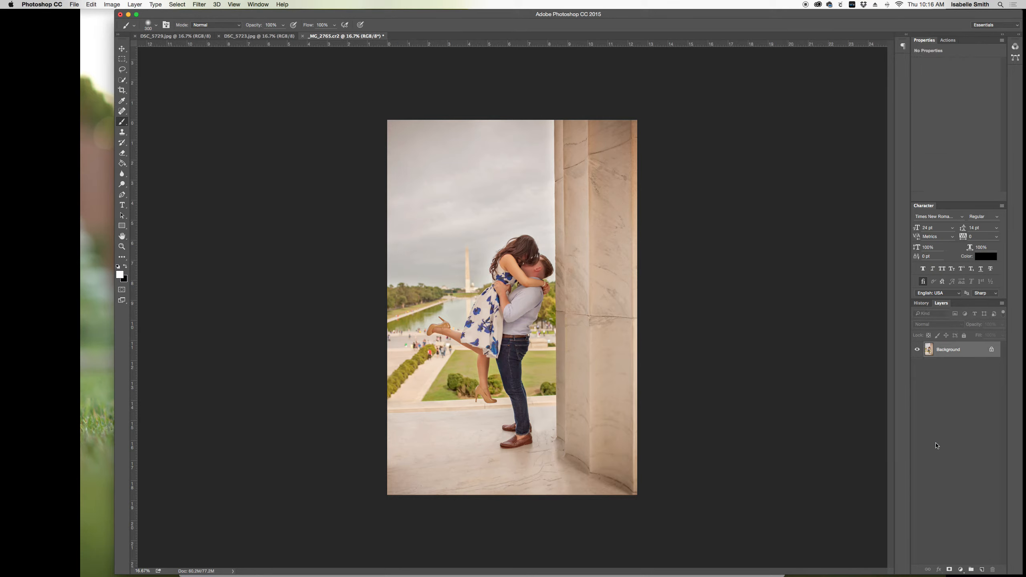
{"action": "left_click", "coordinate": [947, 40]}
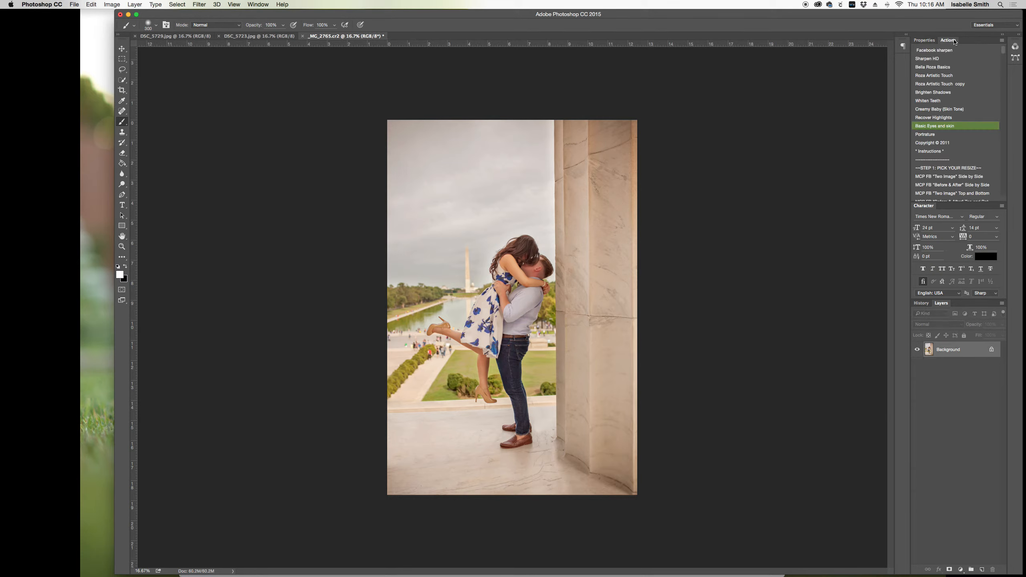
{"action": "left_click", "coordinate": [926, 77]}
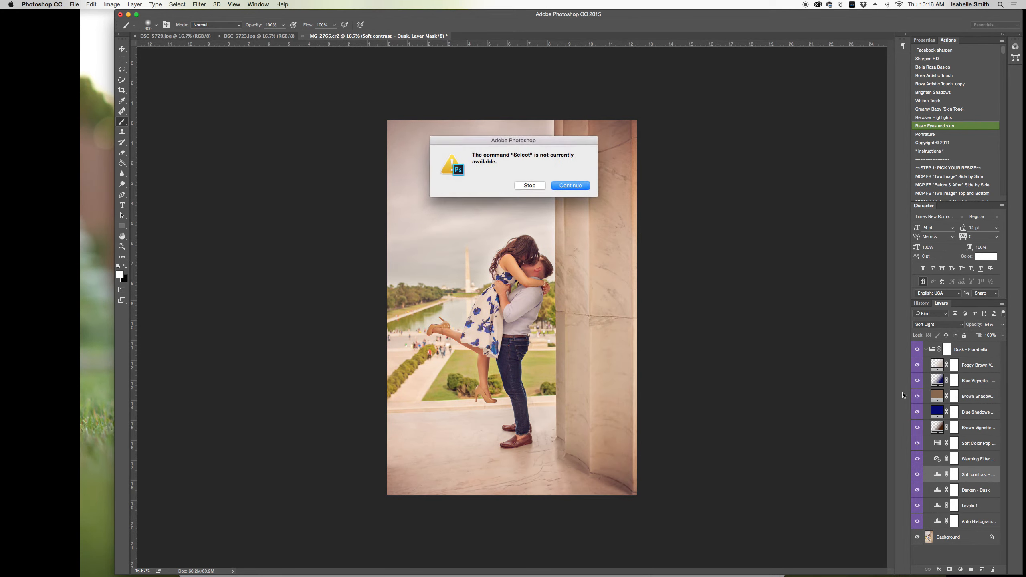
{"action": "left_click", "coordinate": [576, 187]}
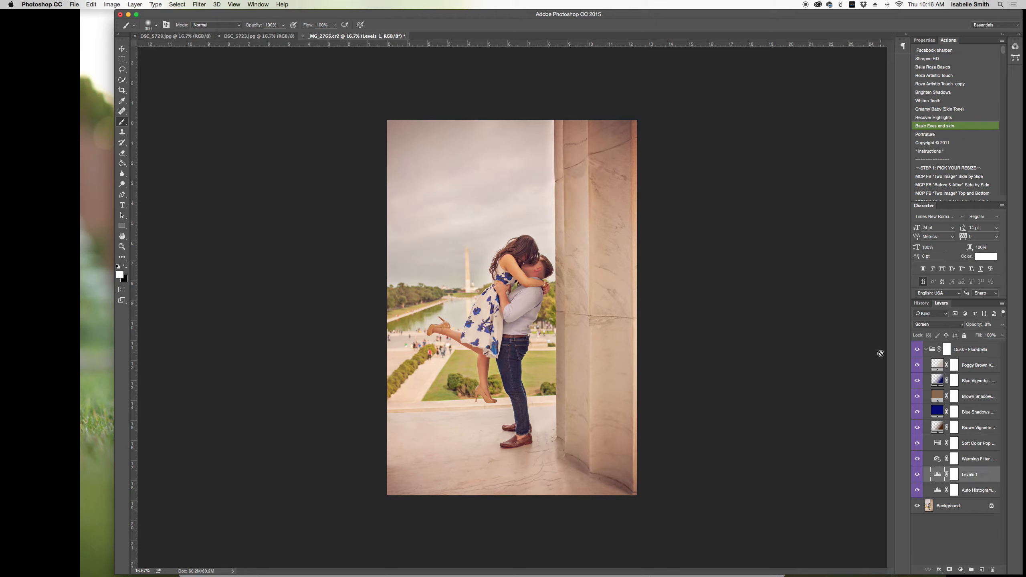
Step: Compare the photo with and without the Dusk - Florabella group and set the group's opacity to 70%
{"action": "left_click", "coordinate": [917, 351]}
{"action": "left_click", "coordinate": [917, 350]}
{"action": "left_click", "coordinate": [918, 351]}
{"action": "left_click", "coordinate": [918, 350]}
{"action": "left_click", "coordinate": [929, 352]}
{"action": "left_click", "coordinate": [1003, 324]}
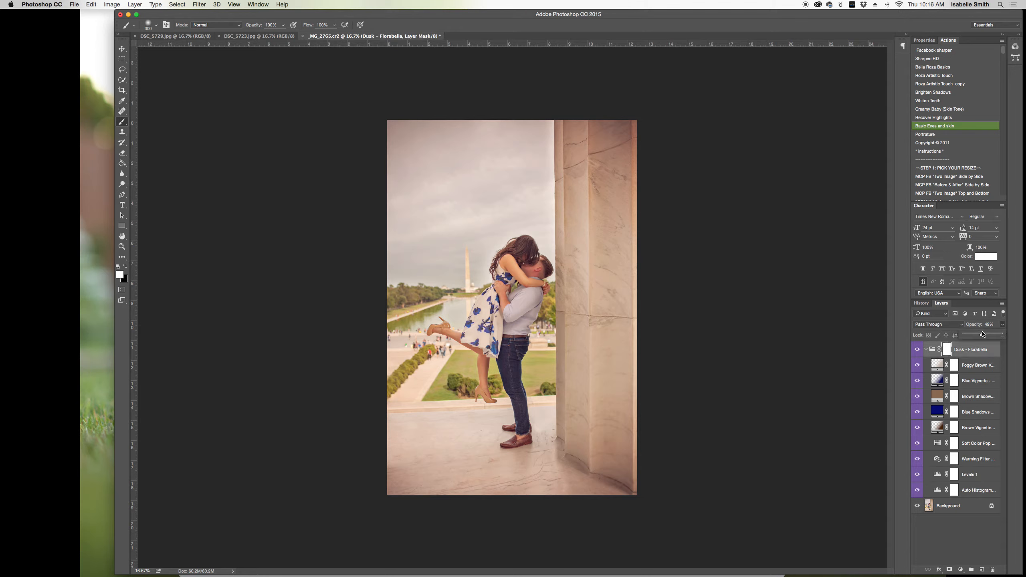
{"action": "left_click_drag", "start_coordinate": [984, 334], "coordinate": [990, 336]}
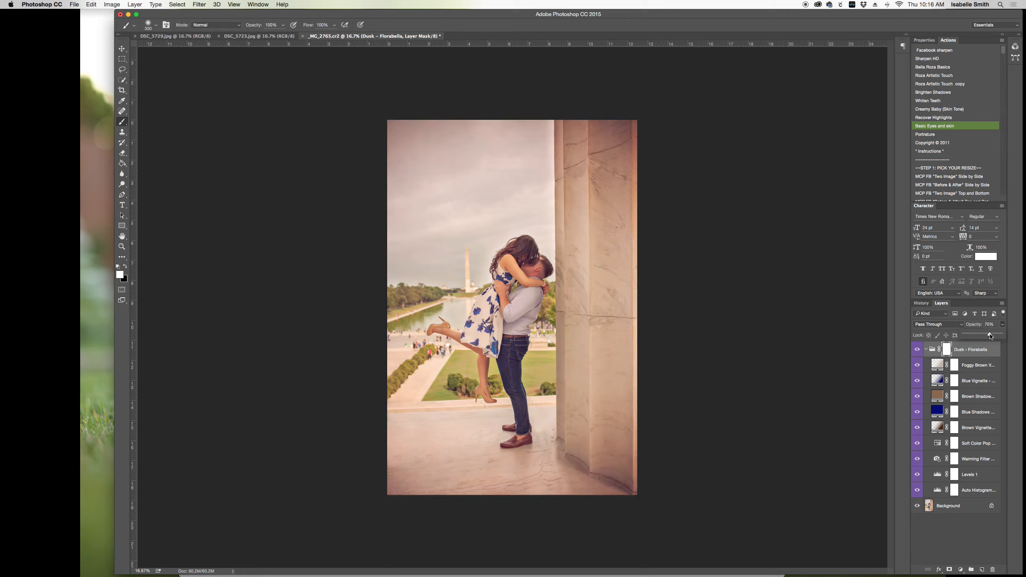
Step: Hide the foggy brown, brown and blue vignette layers in the Dusk - Florabella group and test its Levels, warming and brown shadow layers
{"action": "left_click", "coordinate": [922, 367]}
{"action": "left_click", "coordinate": [917, 428]}
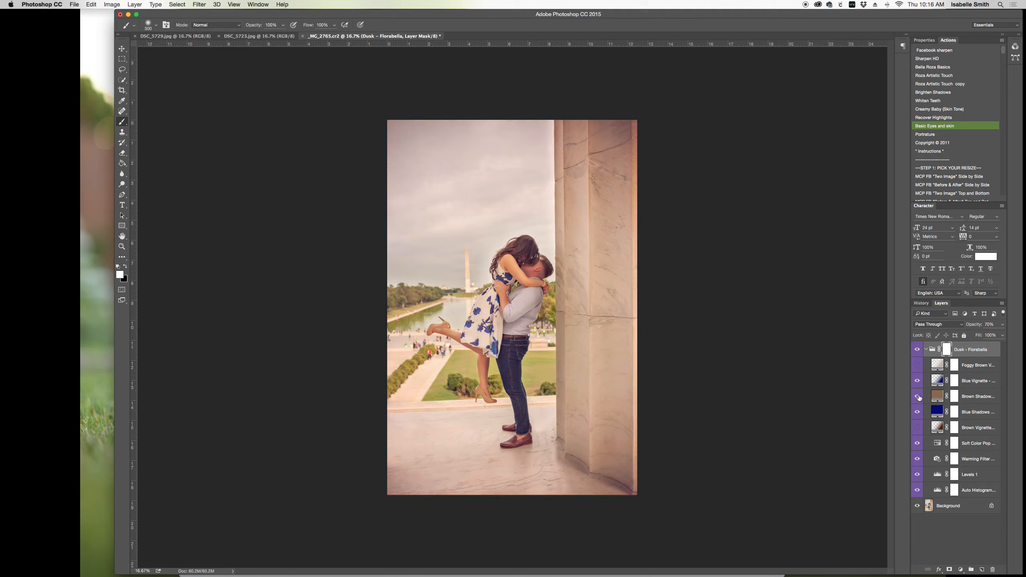
{"action": "left_click", "coordinate": [917, 381]}
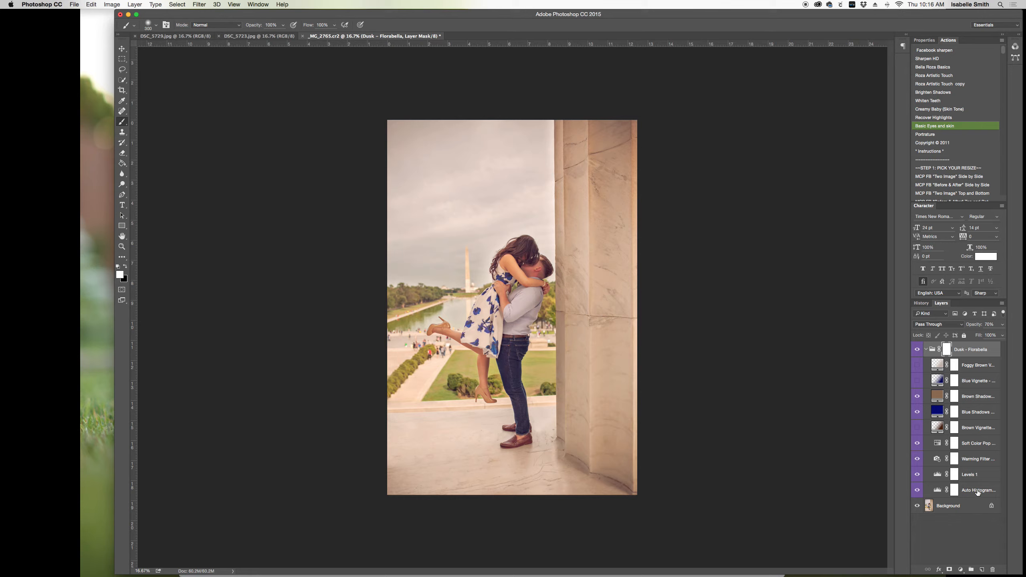
{"action": "left_click", "coordinate": [917, 475]}
{"action": "left_click", "coordinate": [917, 460]}
{"action": "left_click", "coordinate": [916, 396]}
{"action": "left_click", "coordinate": [916, 396]}
Step: Collapse the Dusk - Florabella group and flatten the image, discarding the hidden layers
{"action": "left_click", "coordinate": [926, 350]}
{"action": "right_click", "coordinate": [951, 365]}
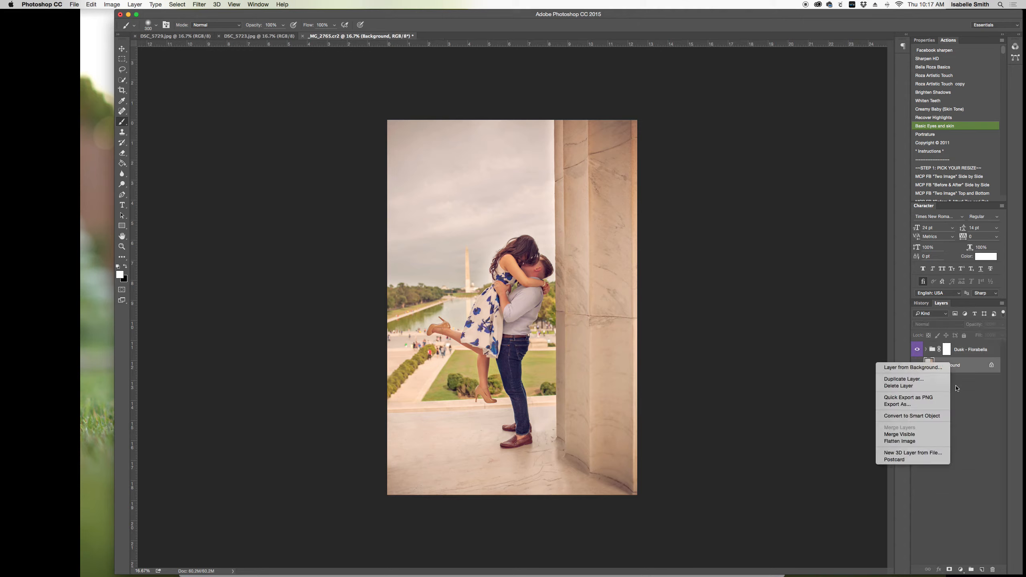
{"action": "left_click", "coordinate": [937, 432]}
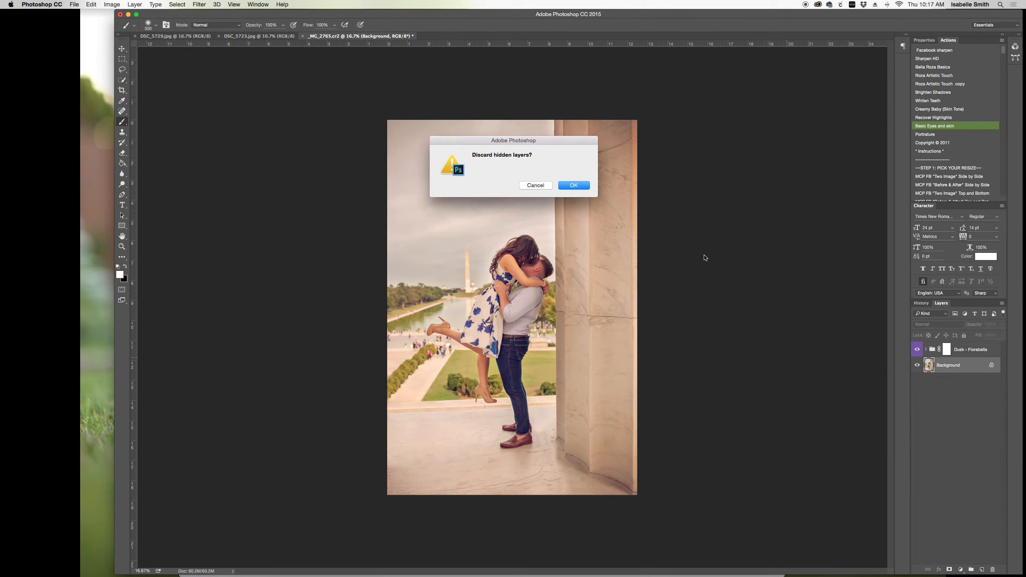
{"action": "key", "text": "Return"}
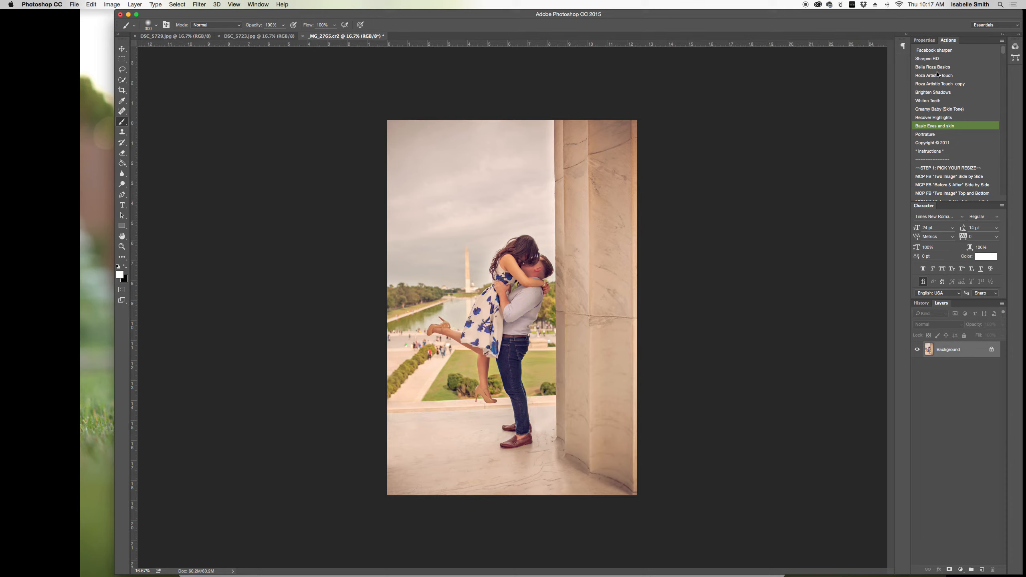
Step: View the actions as a list, select the Roza Starter Pack set, and return to button mode
{"action": "left_click", "coordinate": [1002, 42]}
{"action": "left_click", "coordinate": [959, 45]}
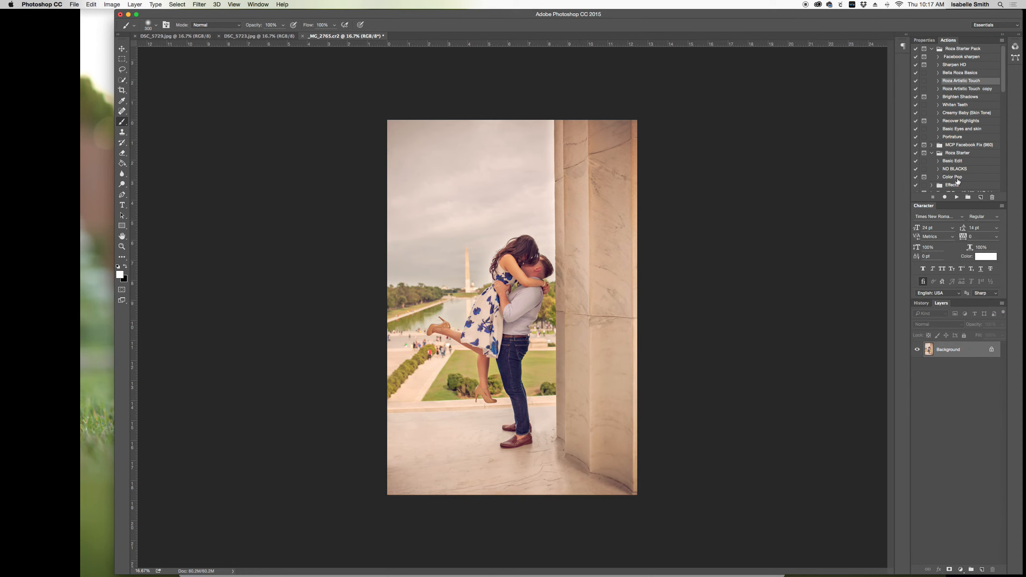
{"action": "left_click", "coordinate": [972, 51]}
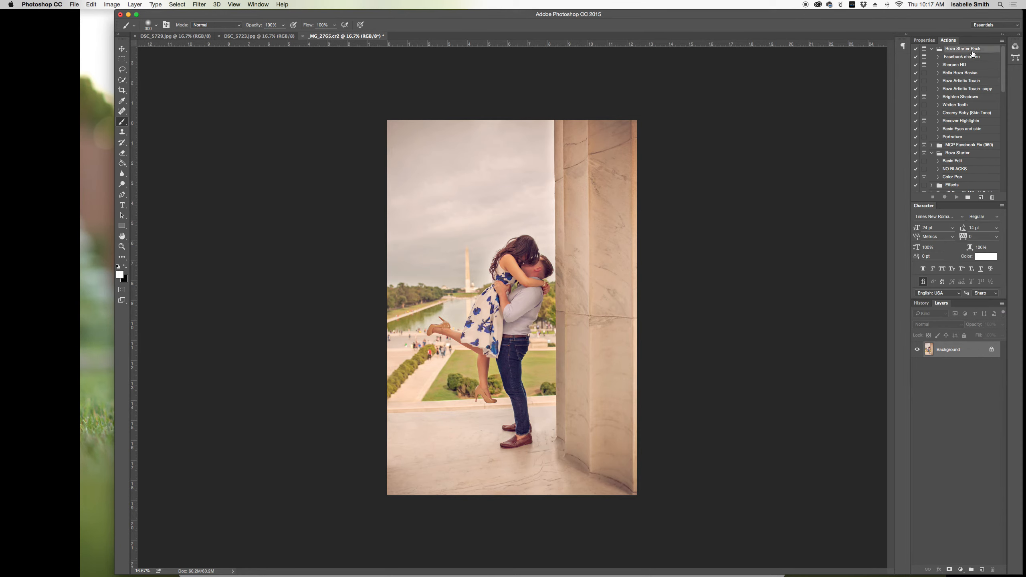
{"action": "left_click", "coordinate": [1002, 40]}
{"action": "left_click", "coordinate": [962, 45]}
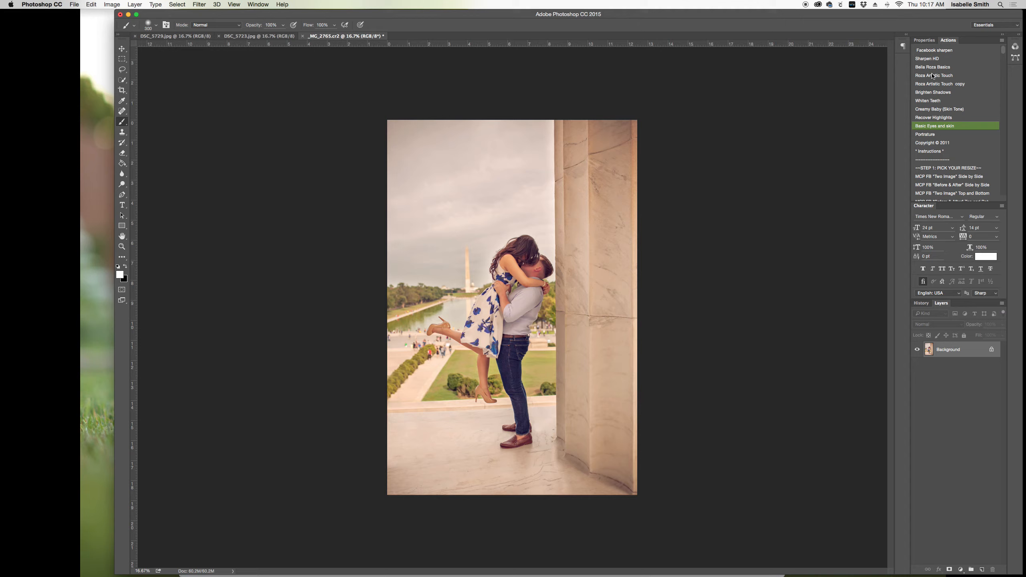
Step: Run the Sharpen HD action and compare the photo with and without the High Definition layer
{"action": "left_click", "coordinate": [927, 58]}
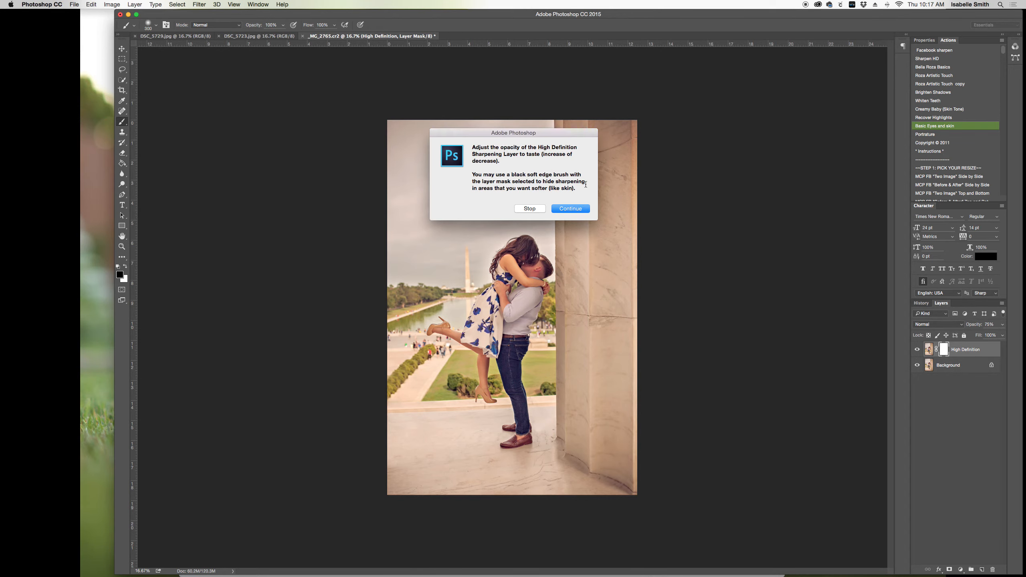
{"action": "left_click", "coordinate": [579, 212]}
{"action": "left_click", "coordinate": [916, 350]}
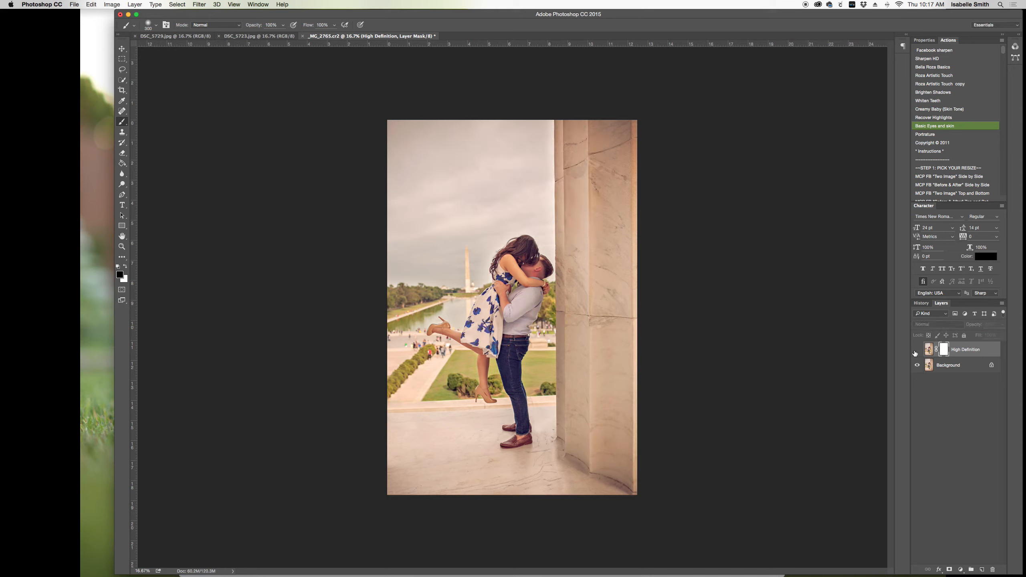
{"action": "left_click", "coordinate": [916, 349]}
{"action": "left_click", "coordinate": [916, 350]}
{"action": "left_click", "coordinate": [916, 350]}
{"action": "left_click", "coordinate": [917, 349]}
{"action": "right_click", "coordinate": [953, 367]}
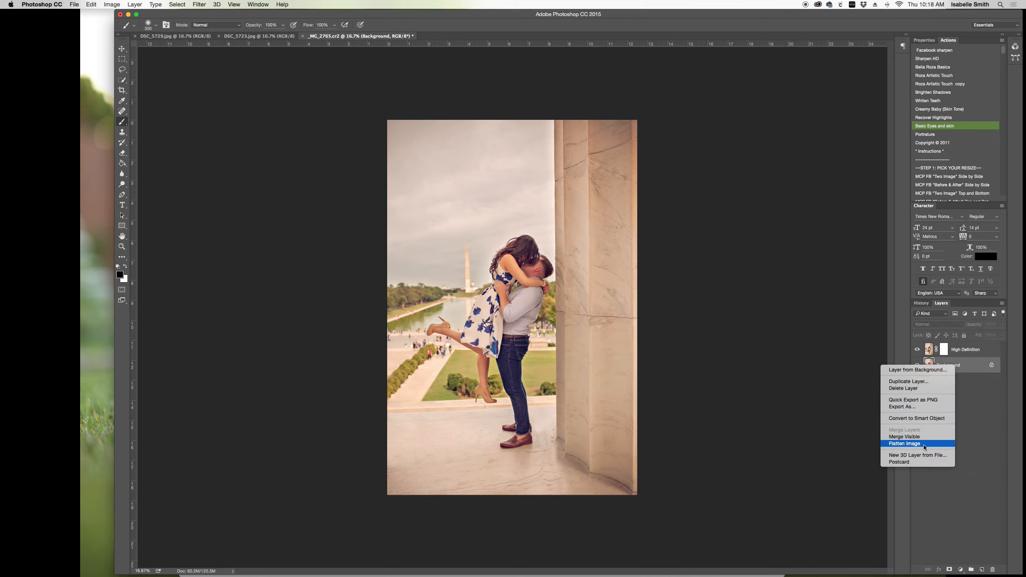
{"action": "left_click", "coordinate": [971, 354]}
{"action": "left_click", "coordinate": [961, 352]}
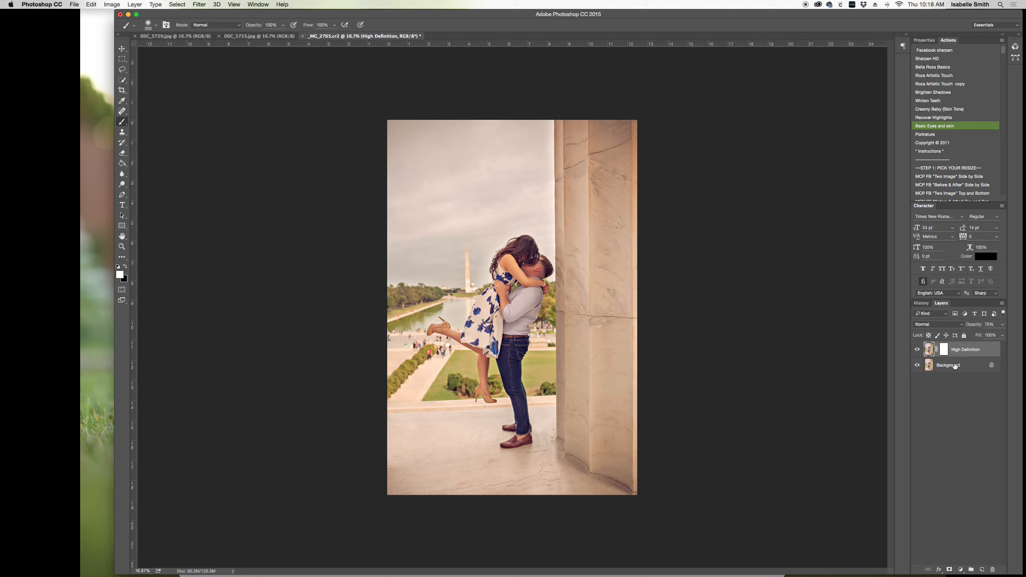
Step: Flatten the sharpened image and save the result as a new history snapshot
{"action": "right_click", "coordinate": [954, 365]}
{"action": "left_click", "coordinate": [935, 444]}
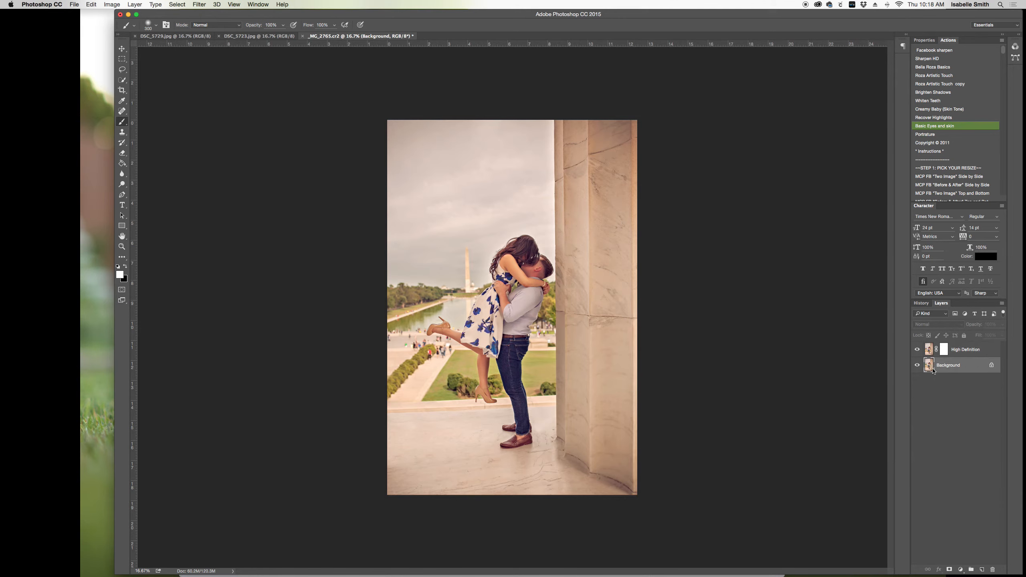
{"action": "left_click", "coordinate": [921, 303]}
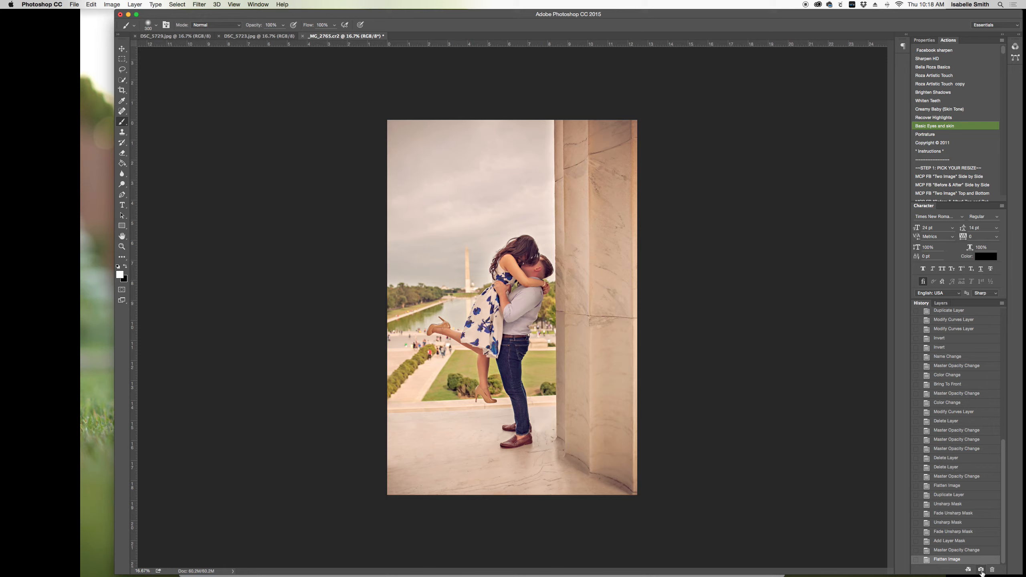
Step: Compare the original _MG_2765.cr2 state and Snapshot 1 with Snapshot 4, and return to Snapshot 4
{"action": "scroll", "coordinate": [965, 427], "scroll_direction": "up", "scroll_amount": 10}
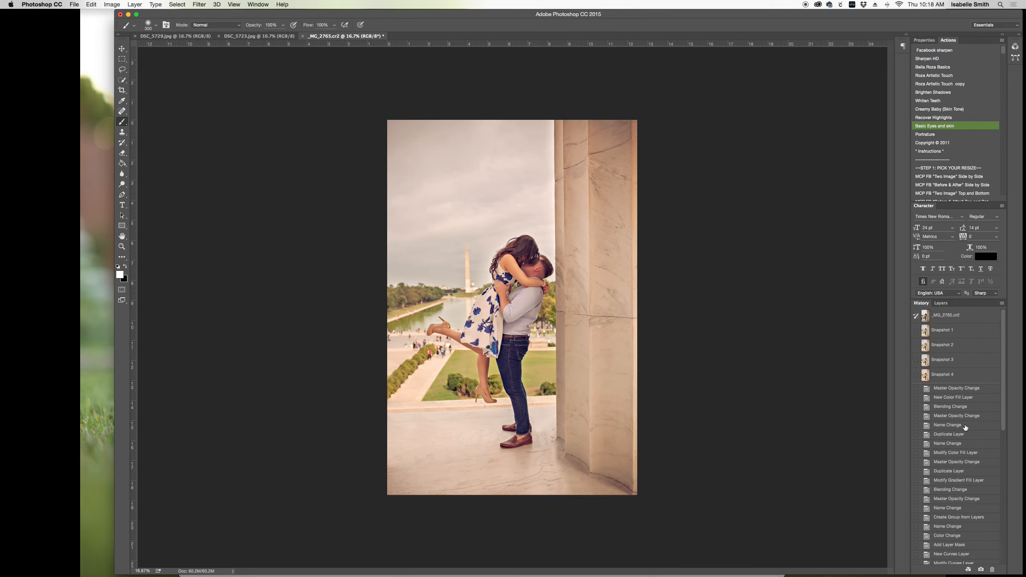
{"action": "left_click", "coordinate": [951, 317]}
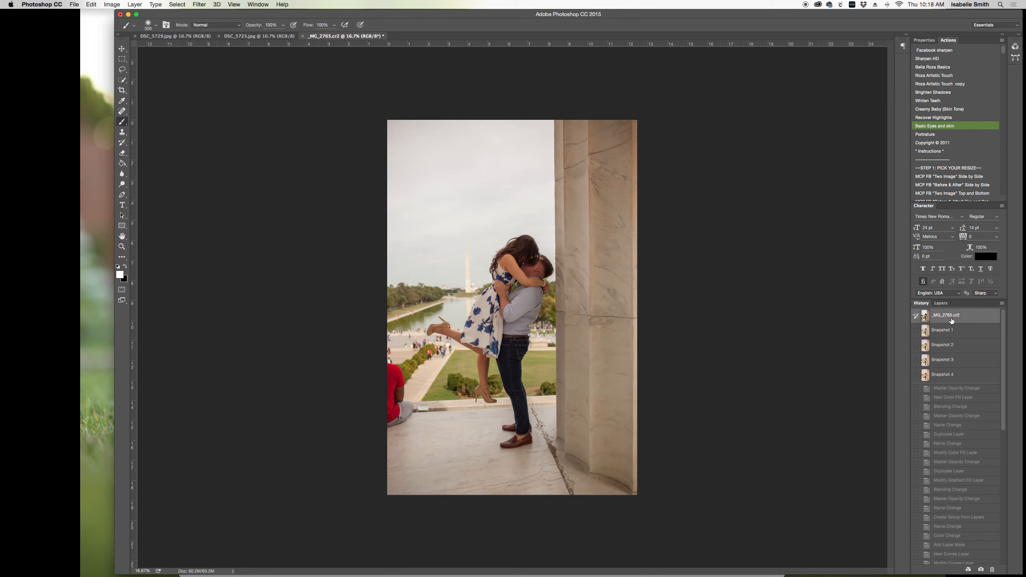
{"action": "left_click", "coordinate": [951, 379]}
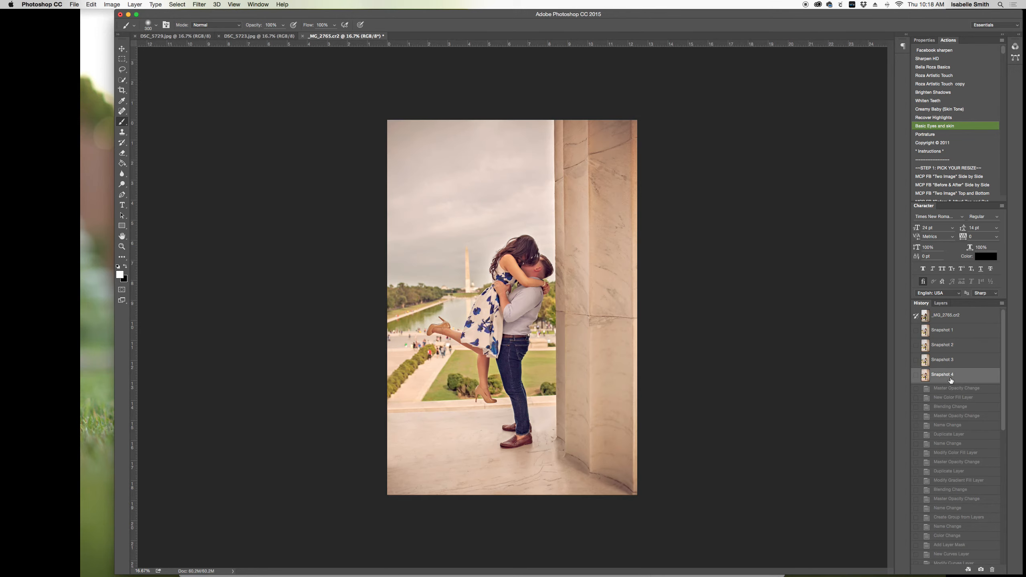
{"action": "left_click", "coordinate": [952, 330]}
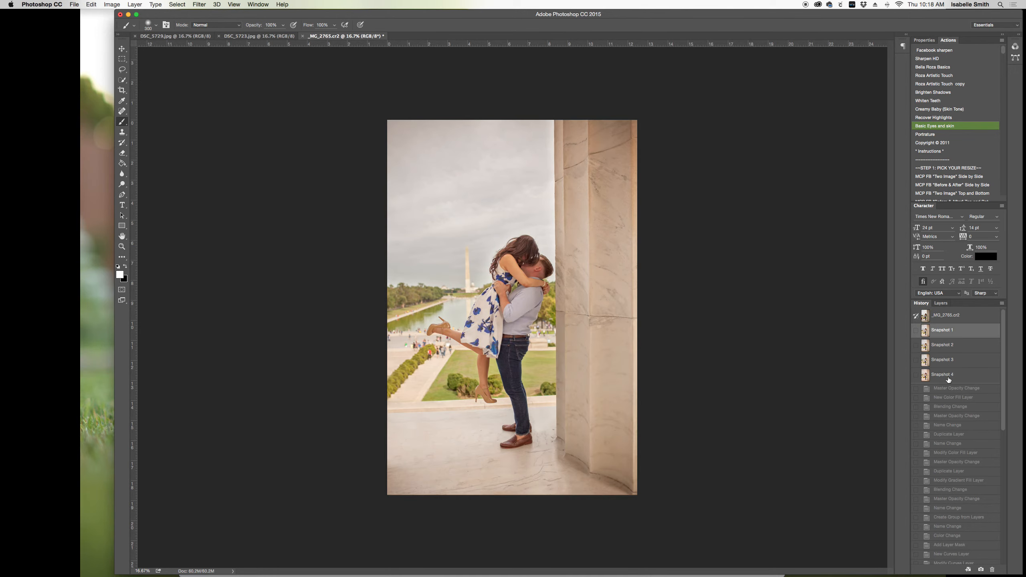
{"action": "left_click", "coordinate": [950, 318]}
{"action": "left_click", "coordinate": [951, 376]}
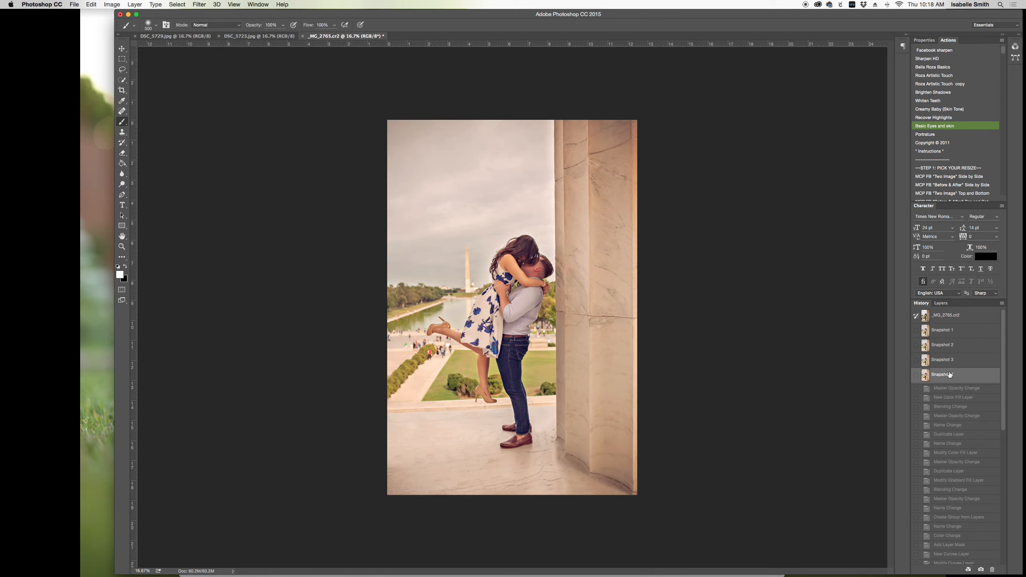
Step: Duplicate the Background layer and select the sky on the copy with an enlarged Quick Selection brush
{"action": "left_click", "coordinate": [940, 303]}
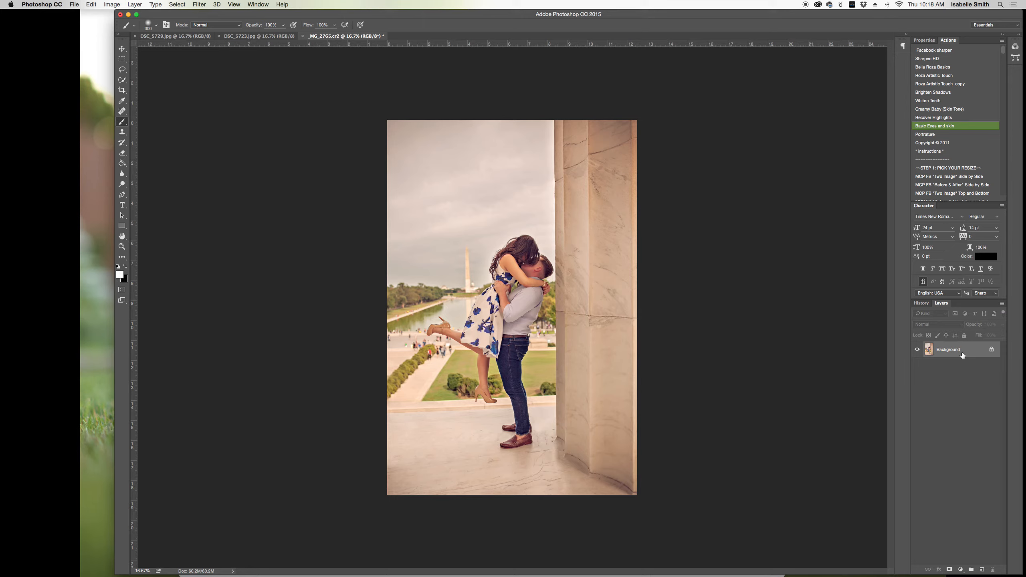
{"action": "key", "text": "super+j"}
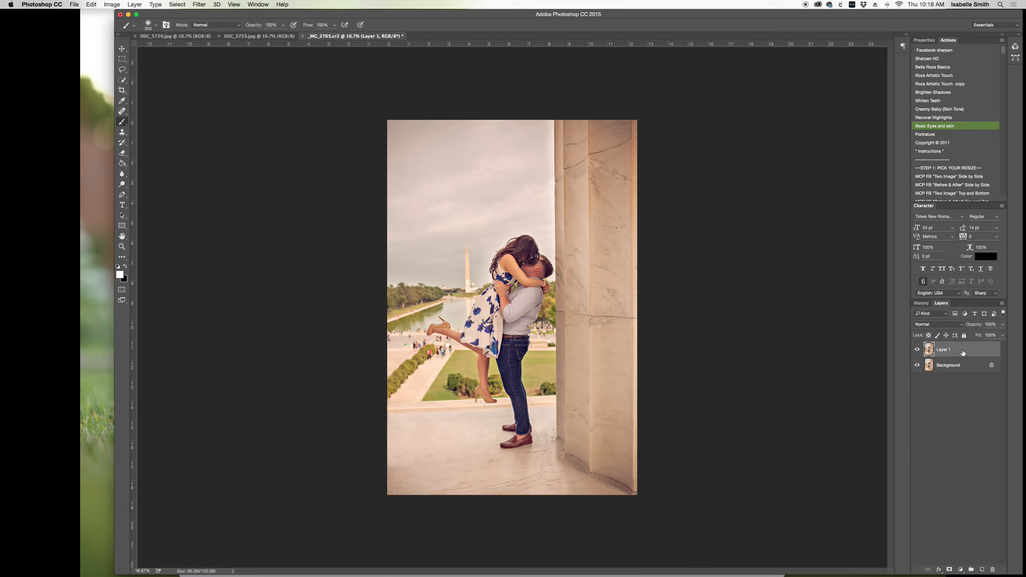
{"action": "left_click", "coordinate": [122, 80]}
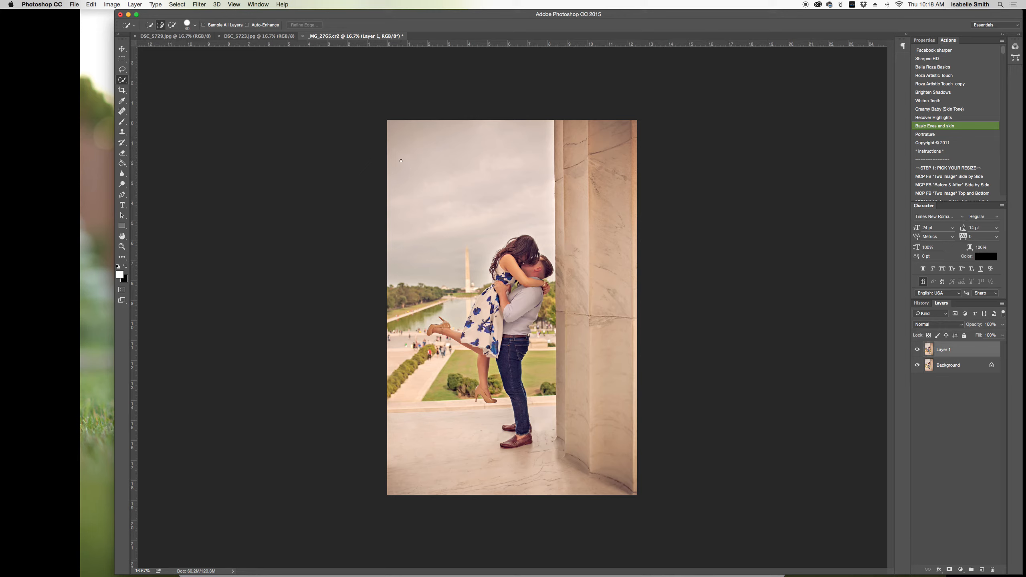
{"action": "key", "text": "bracketright"}
{"action": "key", "text": "bracketright"}
{"action": "left_click_drag", "start_coordinate": [398, 130], "coordinate": [432, 211]}
Step: Refine the sky selection with a smaller Quick Selection brush, subtracting the distant monument from it
{"action": "key", "text": "bracketleft"}
{"action": "key", "text": "bracketleft"}
{"action": "key", "text": "bracketleft"}
{"action": "key", "text": "bracketleft"}
{"action": "key", "text": "bracketleft"}
{"action": "key", "text": "alt"}
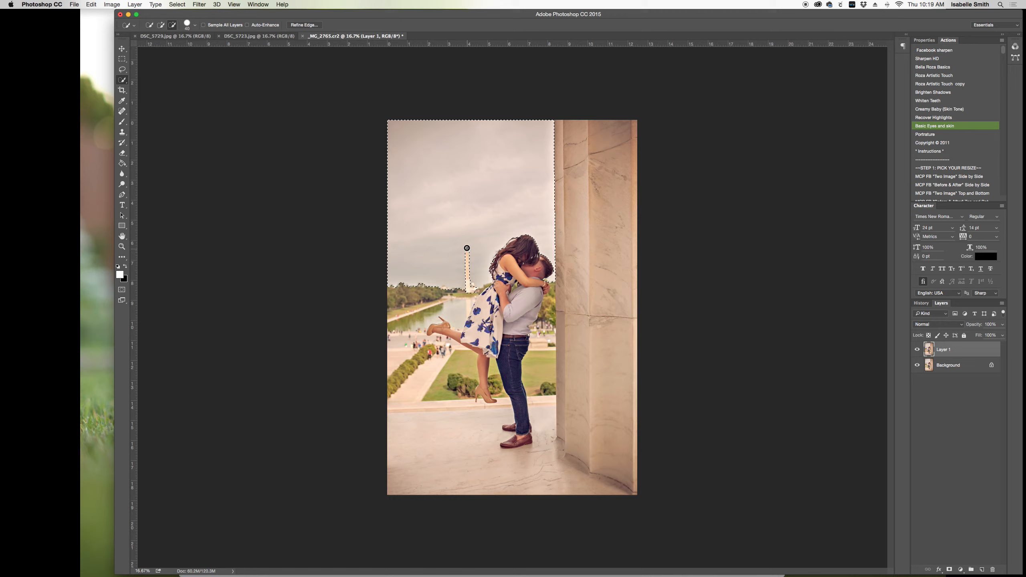
{"action": "key", "text": "alt"}
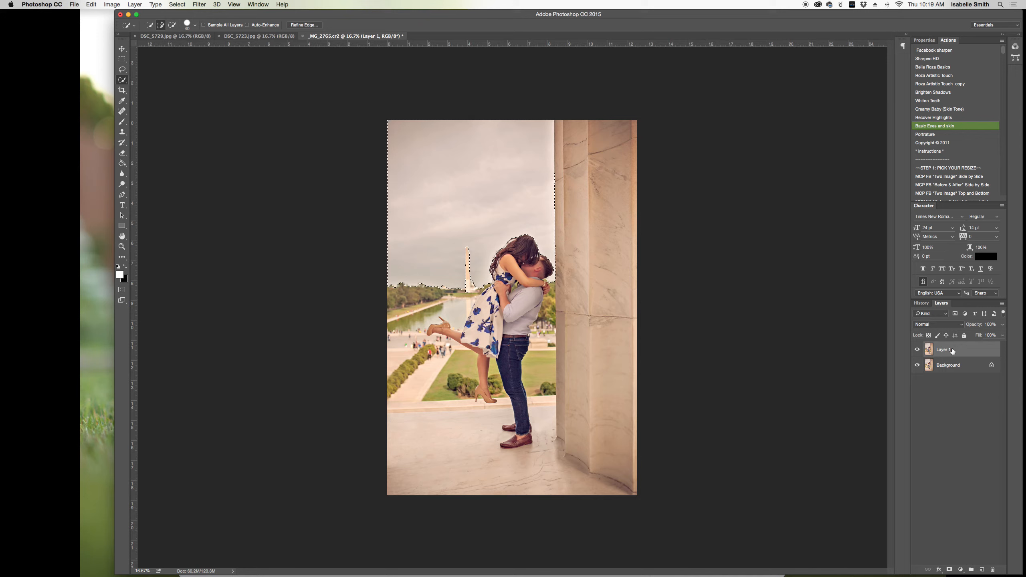
Step: Mask Layer 1 with the sky selection and invert the mask to hide the sky, checking it with the Background hidden
{"action": "left_click", "coordinate": [950, 570]}
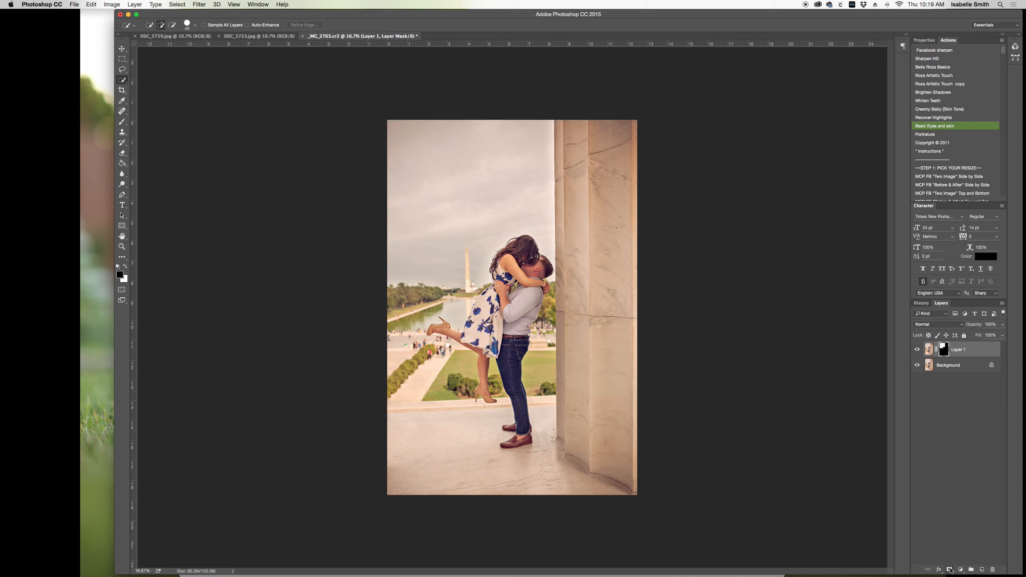
{"action": "left_click", "coordinate": [917, 366]}
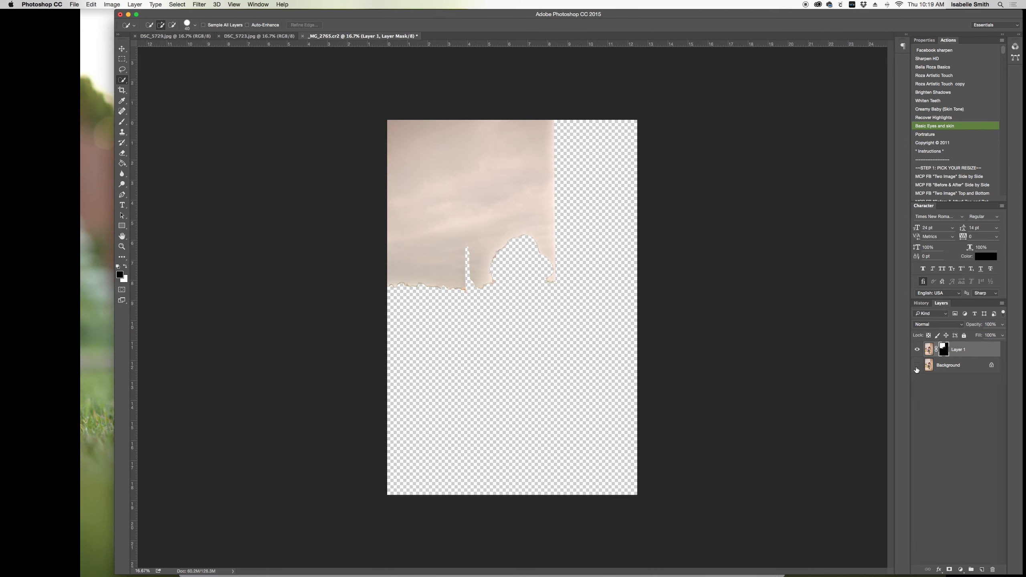
{"action": "left_click", "coordinate": [945, 348]}
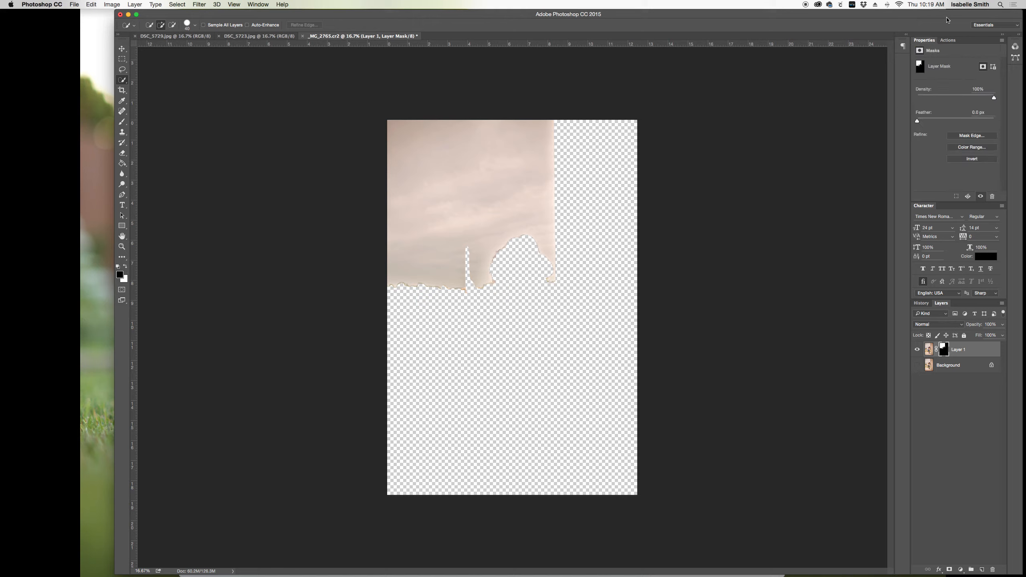
{"action": "left_click", "coordinate": [989, 159]}
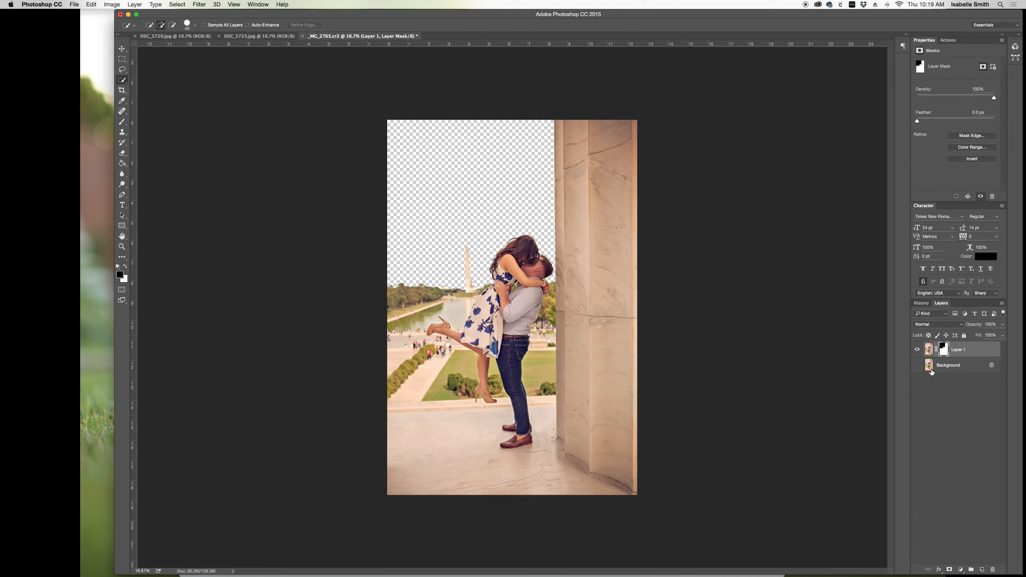
{"action": "left_click", "coordinate": [917, 365]}
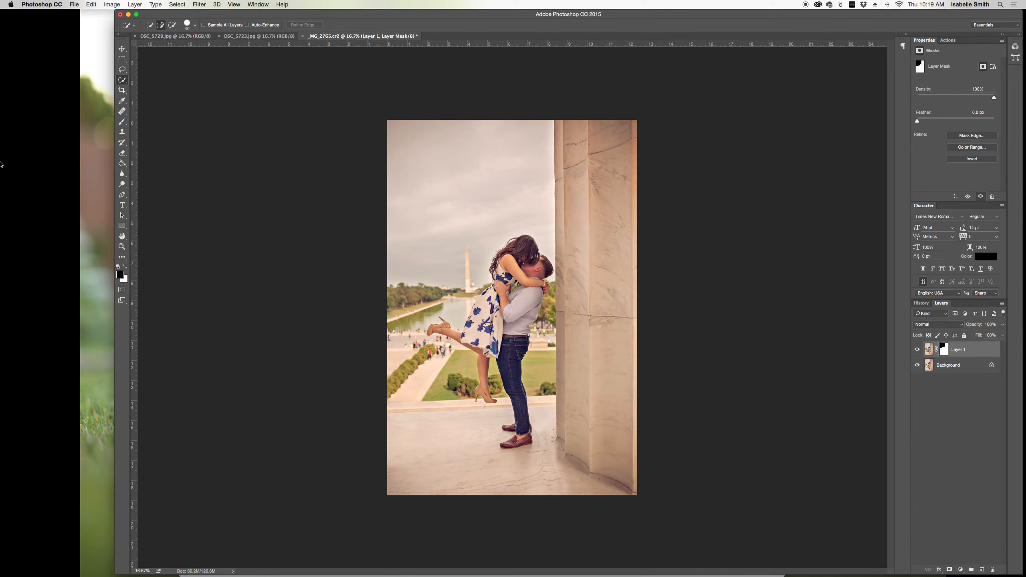
Step: Switch to Finder and search This Mac for "Sky" with the results in Cover Flow view
{"action": "mouse_move", "coordinate": [1, 163]}
{"action": "left_click", "coordinate": [18, 53]}
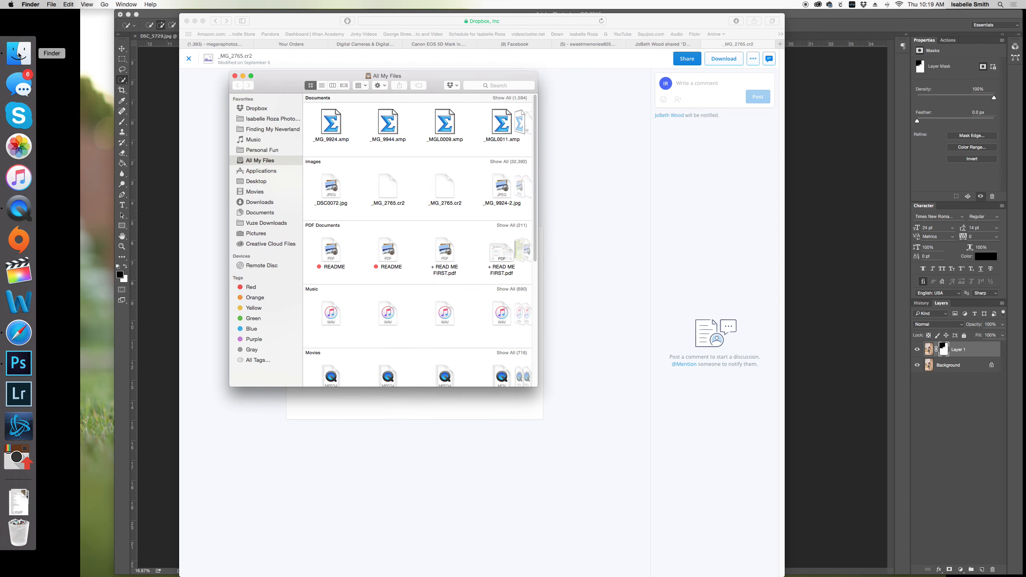
{"action": "left_click", "coordinate": [515, 86]}
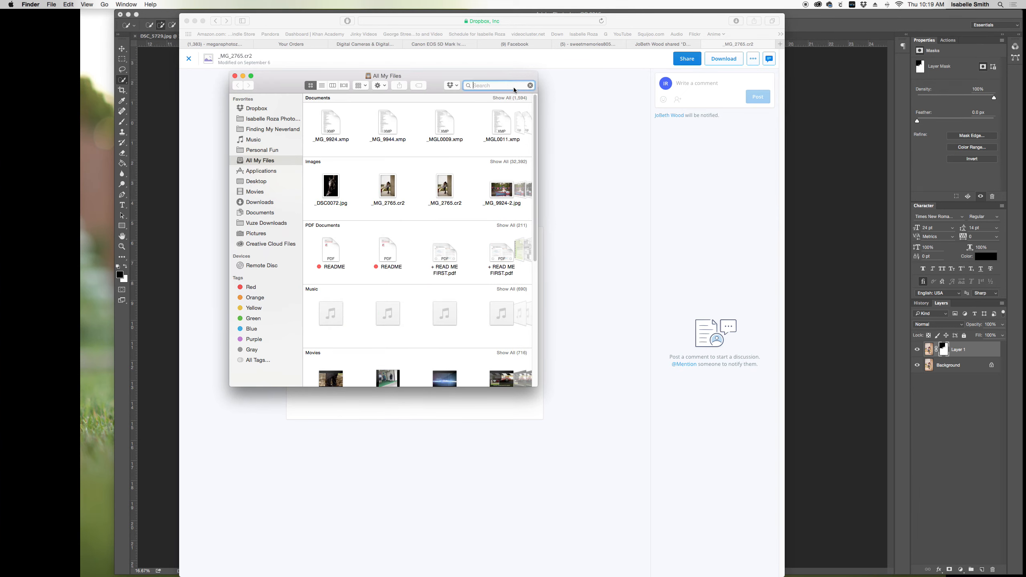
{"action": "left_click", "coordinate": [344, 86]}
{"action": "type", "text": "Sky"}
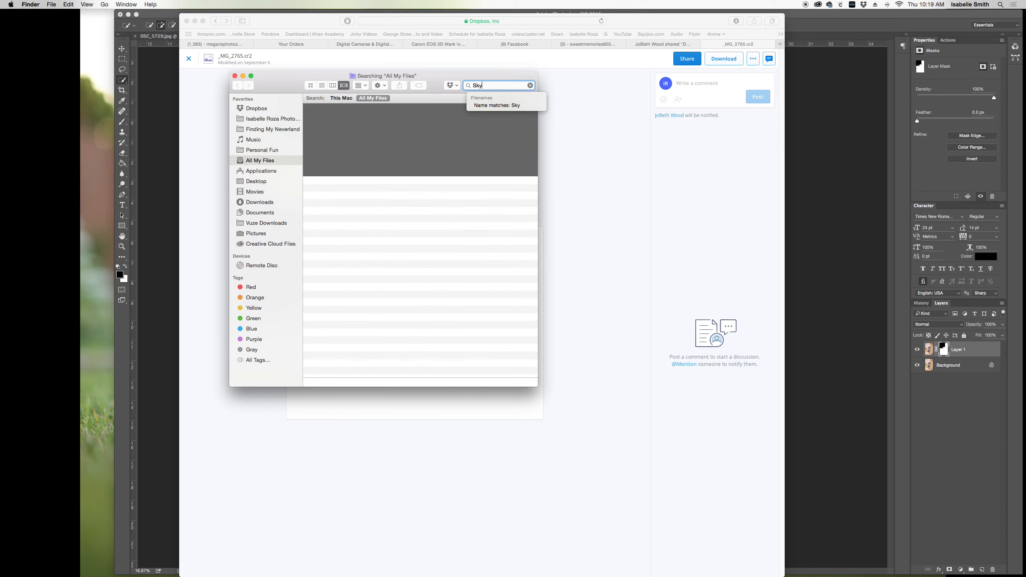
{"action": "type", "text": "s"}
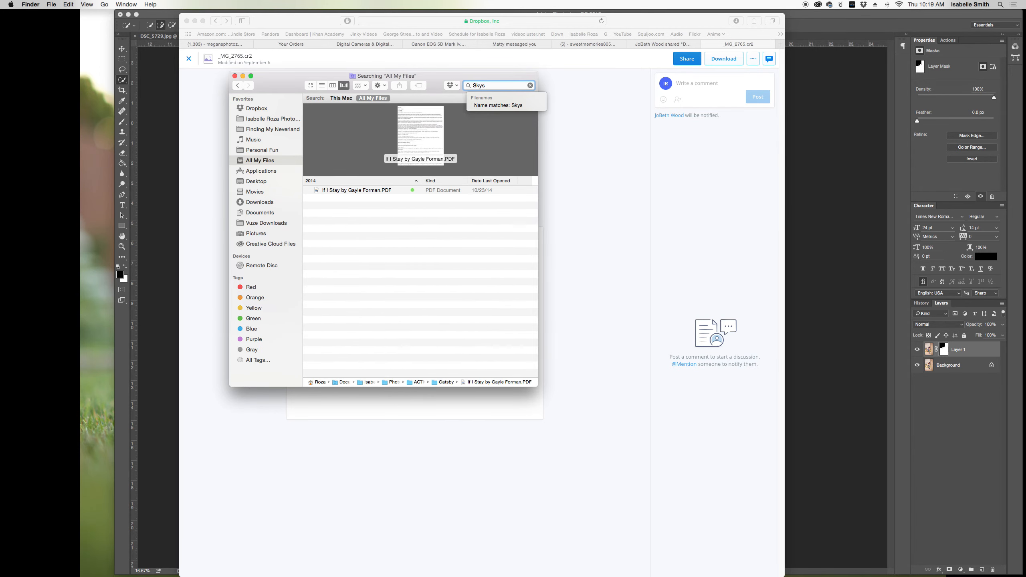
{"action": "key", "text": "BackSpace"}
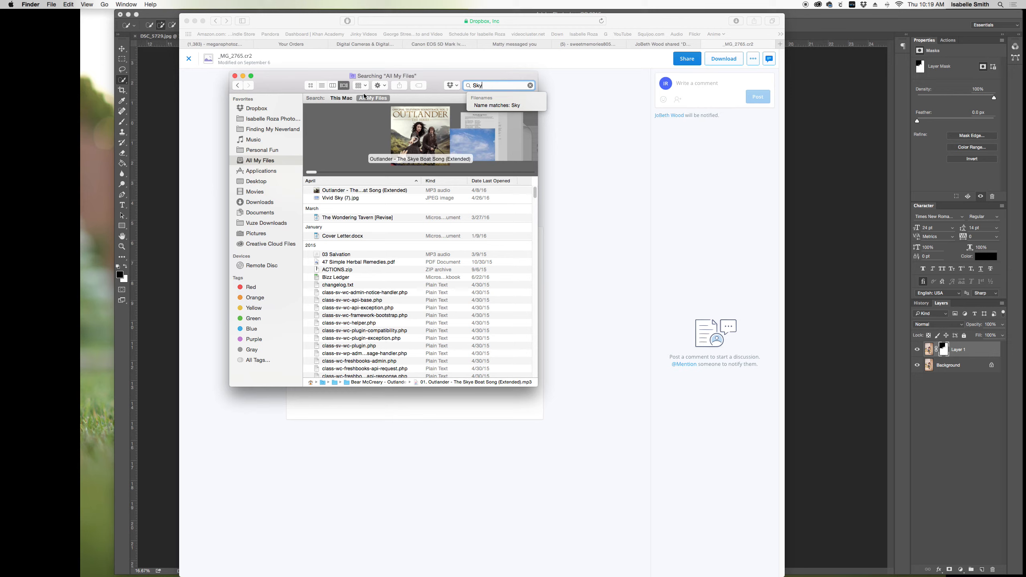
{"action": "left_click", "coordinate": [352, 103]}
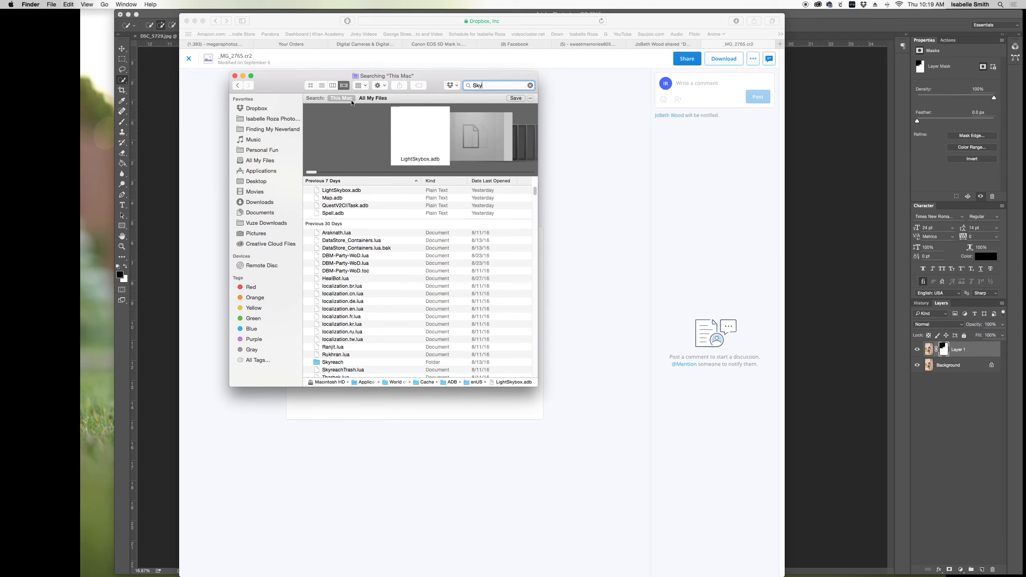
Step: Select Sky-9.jpg among the sky overlay images and enlarge both the preview area and the Finder window
{"action": "scroll", "coordinate": [340, 362], "scroll_direction": "down", "scroll_amount": 5}
{"action": "scroll", "coordinate": [340, 362], "scroll_direction": "down", "scroll_amount": 10}
{"action": "scroll", "coordinate": [340, 362], "scroll_direction": "down", "scroll_amount": 15}
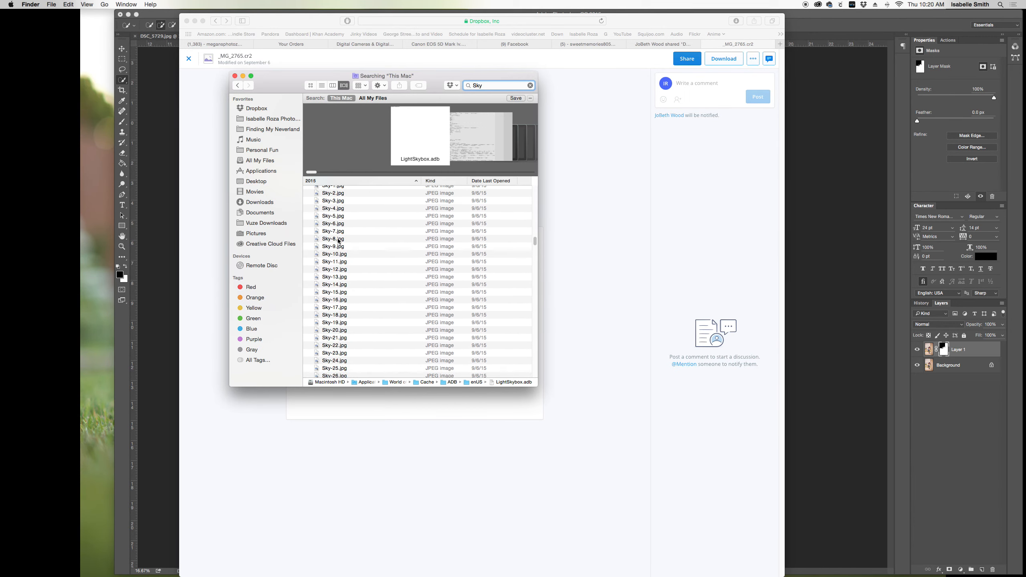
{"action": "left_click", "coordinate": [339, 244]}
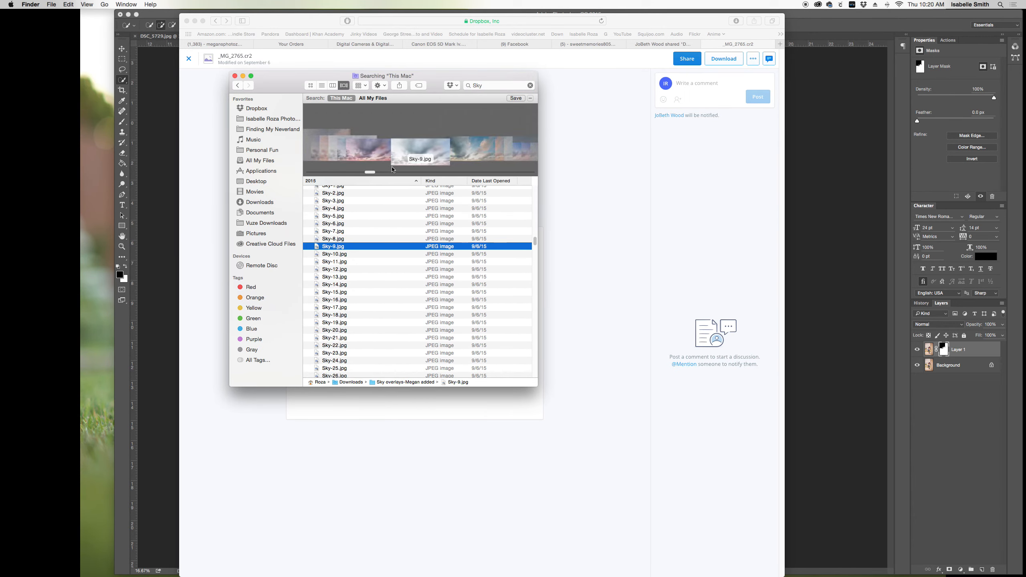
{"action": "left_click_drag", "start_coordinate": [392, 177], "coordinate": [400, 253]}
{"action": "left_click_drag", "start_coordinate": [536, 387], "coordinate": [665, 534]}
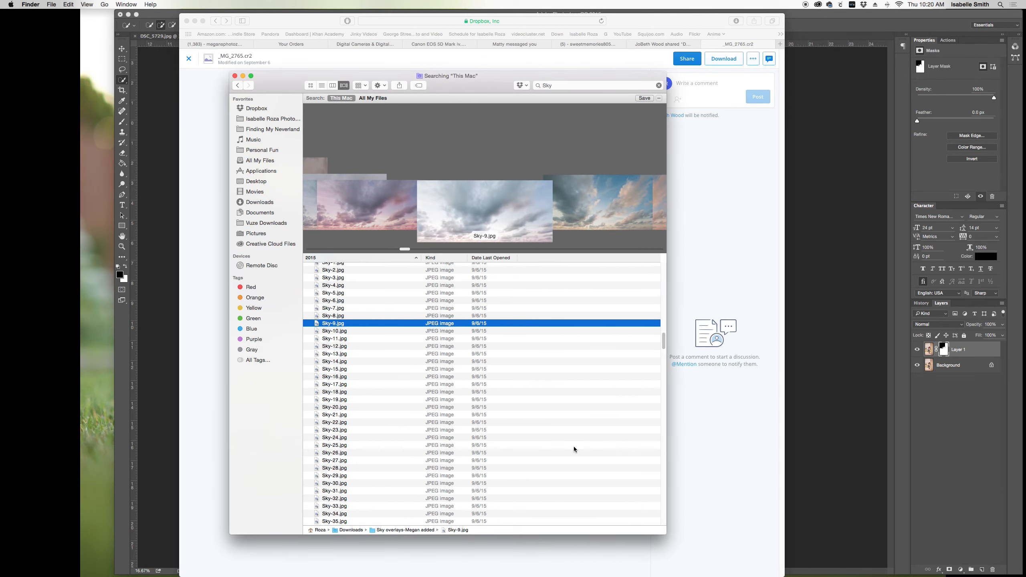
Step: Browse the sky overlay previews from Sky-9.jpg onward and select Sky-39.jpg
{"action": "key", "text": "Down"}
{"action": "key", "text": "Down"}
{"action": "key", "text": "Down"}
{"action": "key", "text": "Down"}
{"action": "key", "text": "Down"}
{"action": "key", "text": "Down"}
{"action": "key", "text": "Down"}
{"action": "key", "text": "Down"}
{"action": "key", "text": "Down"}
{"action": "key", "text": "Down"}
{"action": "key", "text": "Down"}
{"action": "key", "text": "Down"}
{"action": "key", "text": "Down"}
{"action": "key", "text": "Down"}
{"action": "key", "text": "Down"}
{"action": "key", "text": "Down"}
{"action": "key", "text": "Down"}
{"action": "key", "text": "Down"}
{"action": "key", "text": "Down"}
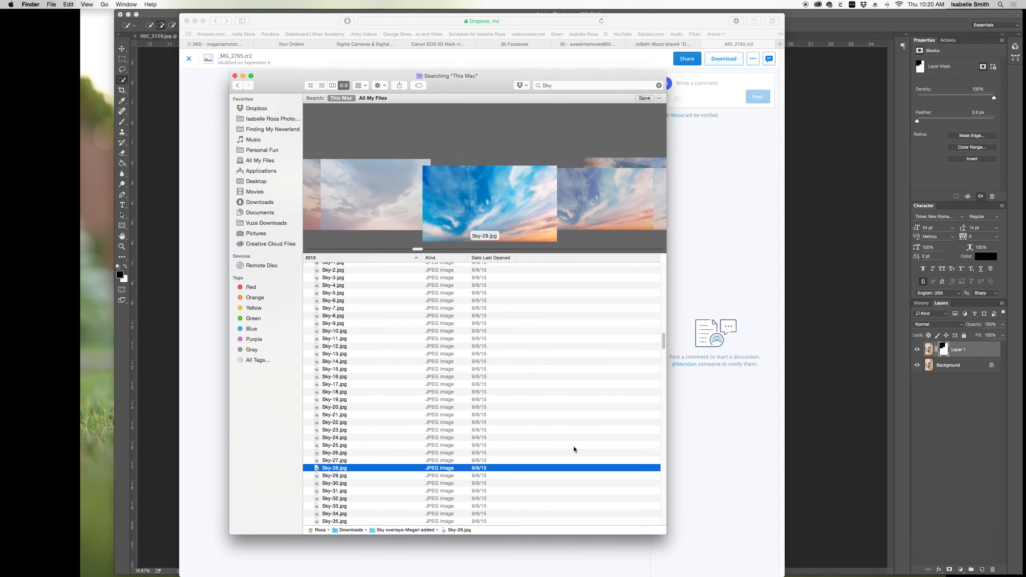
{"action": "key", "text": "Down"}
{"action": "key", "text": "Down"}
{"action": "key", "text": "Down"}
{"action": "key", "text": "Down"}
{"action": "key", "text": "Down"}
{"action": "key", "text": "Down"}
{"action": "key", "text": "Down"}
{"action": "key", "text": "Down"}
{"action": "key", "text": "Down"}
{"action": "key", "text": "Down"}
{"action": "key", "text": "Down"}
{"action": "key", "text": "Down"}
{"action": "key", "text": "Down"}
{"action": "key", "text": "Down"}
{"action": "key", "text": "Down"}
{"action": "key", "text": "Down"}
{"action": "key", "text": "Down"}
{"action": "key", "text": "Down"}
{"action": "key", "text": "Down"}
{"action": "key", "text": "Down"}
{"action": "key", "text": "Down"}
{"action": "key", "text": "Down"}
{"action": "key", "text": "Down"}
{"action": "key", "text": "Down"}
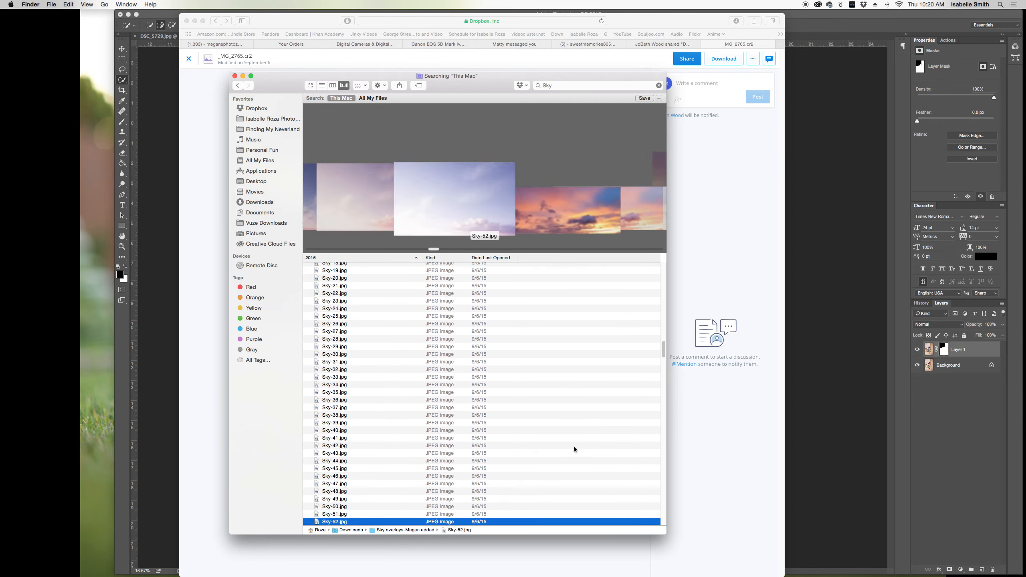
{"action": "key", "text": "Down"}
{"action": "key", "text": "Down"}
{"action": "key", "text": "Down"}
{"action": "key", "text": "Down"}
{"action": "key", "text": "Up"}
{"action": "key", "text": "Up"}
{"action": "key", "text": "Up"}
{"action": "key", "text": "Up"}
{"action": "key", "text": "Up"}
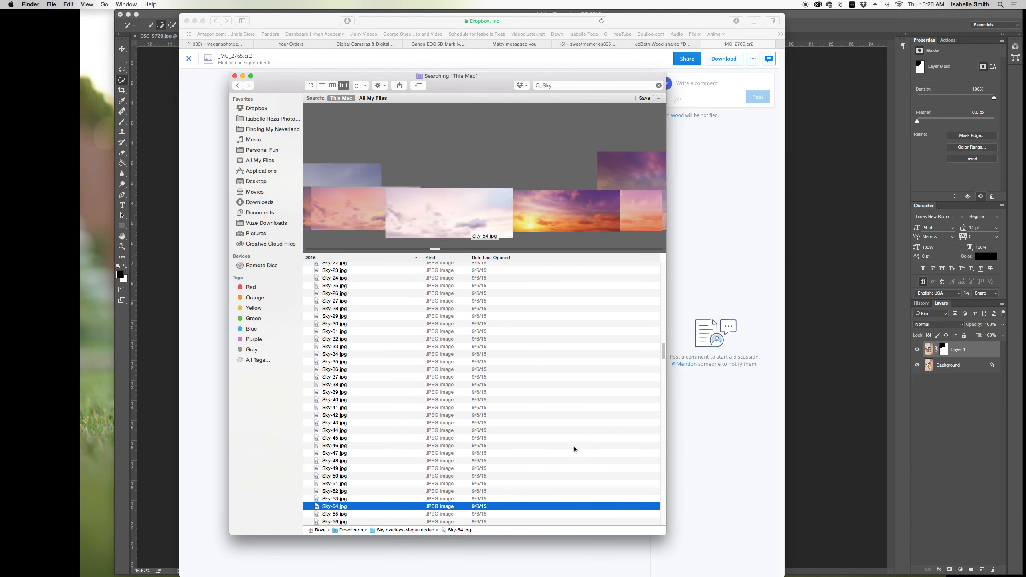
{"action": "key", "text": "Up"}
{"action": "key", "text": "Up"}
{"action": "key", "text": "Up"}
{"action": "key", "text": "Up"}
{"action": "key", "text": "Up"}
{"action": "key", "text": "Up"}
{"action": "key", "text": "Up"}
{"action": "key", "text": "Up"}
{"action": "key", "text": "Up"}
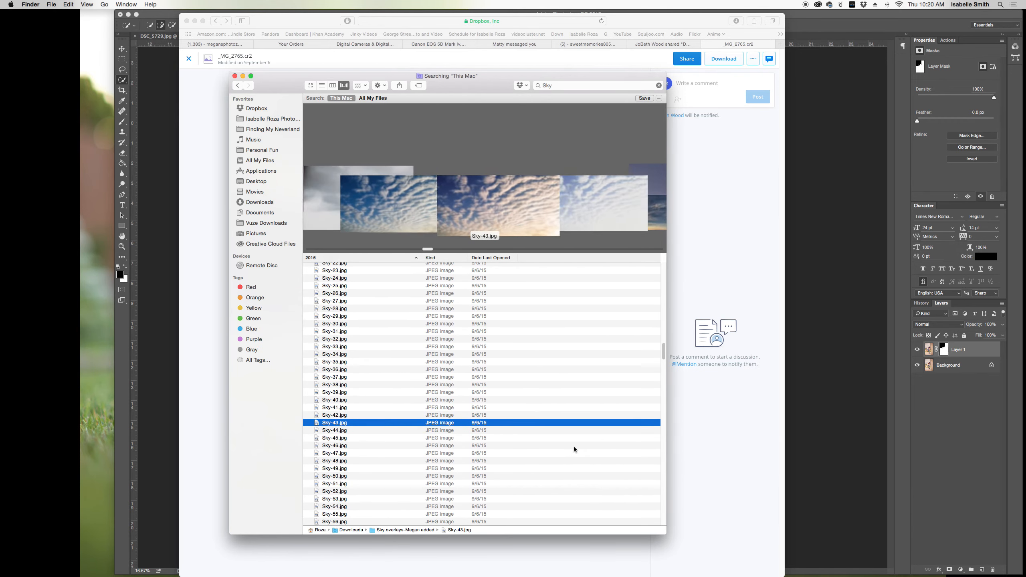
{"action": "key", "text": "Down"}
{"action": "key", "text": "Down"}
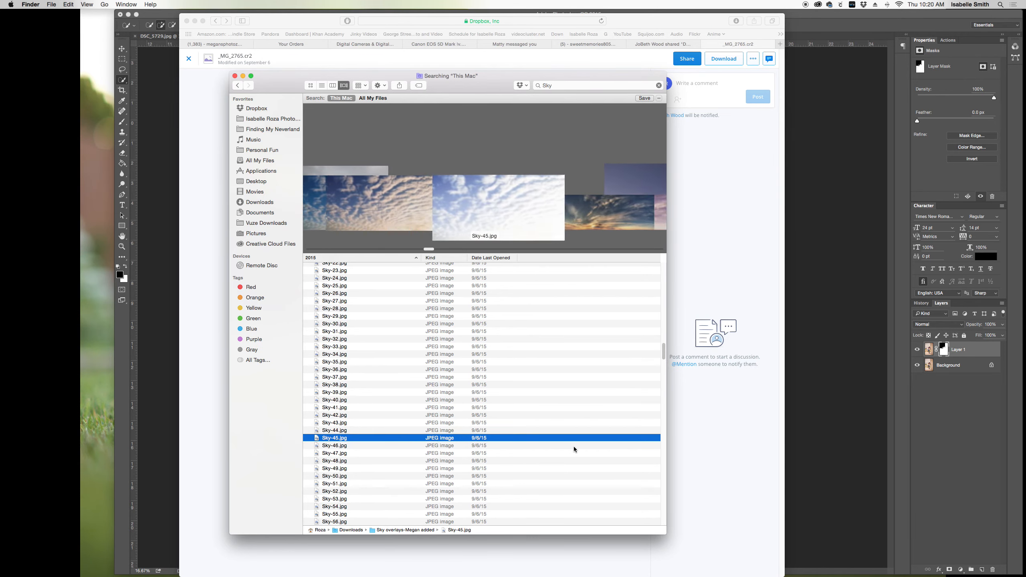
{"action": "key", "text": "Up"}
{"action": "key", "text": "Up"}
{"action": "key", "text": "Up"}
{"action": "key", "text": "Up"}
{"action": "key", "text": "Up"}
{"action": "key", "text": "Up"}
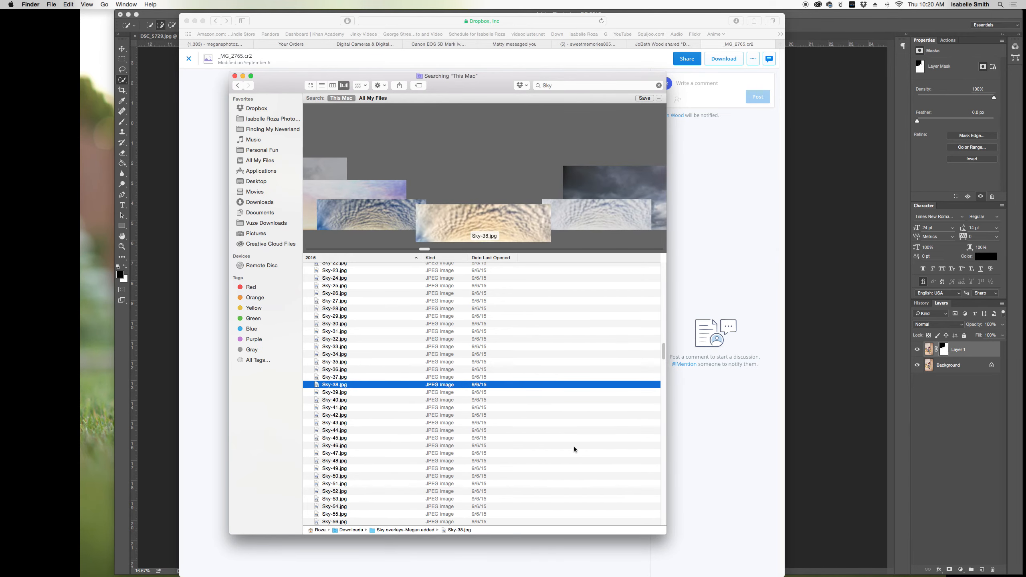
{"action": "key", "text": "Down"}
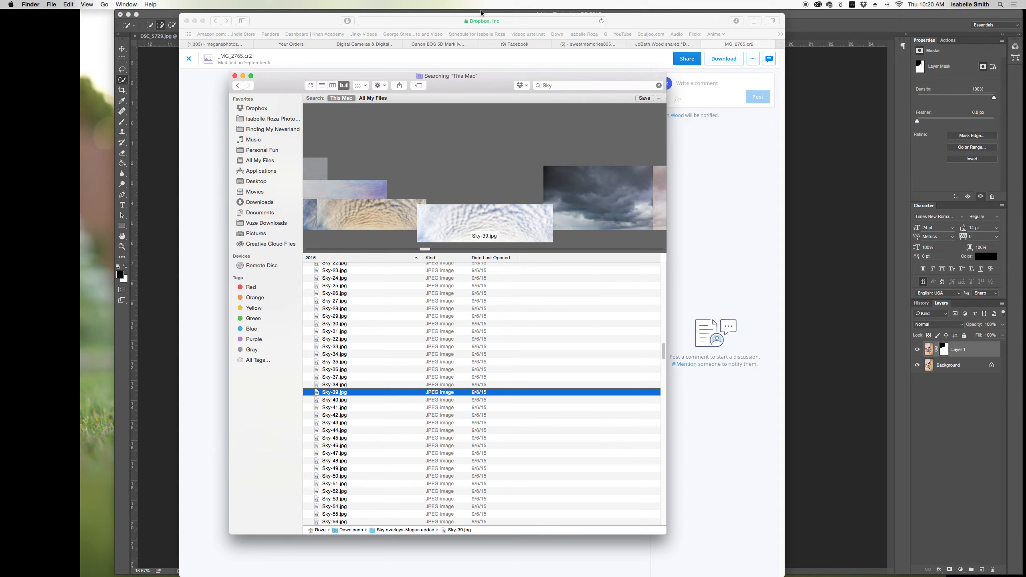
Step: Minimize the Safari window, move the Finder window aside, and place Sky-39.jpg into the _MG_2765.cr2 photo in Photoshop
{"action": "left_click_drag", "start_coordinate": [629, 23], "coordinate": [614, 23]}
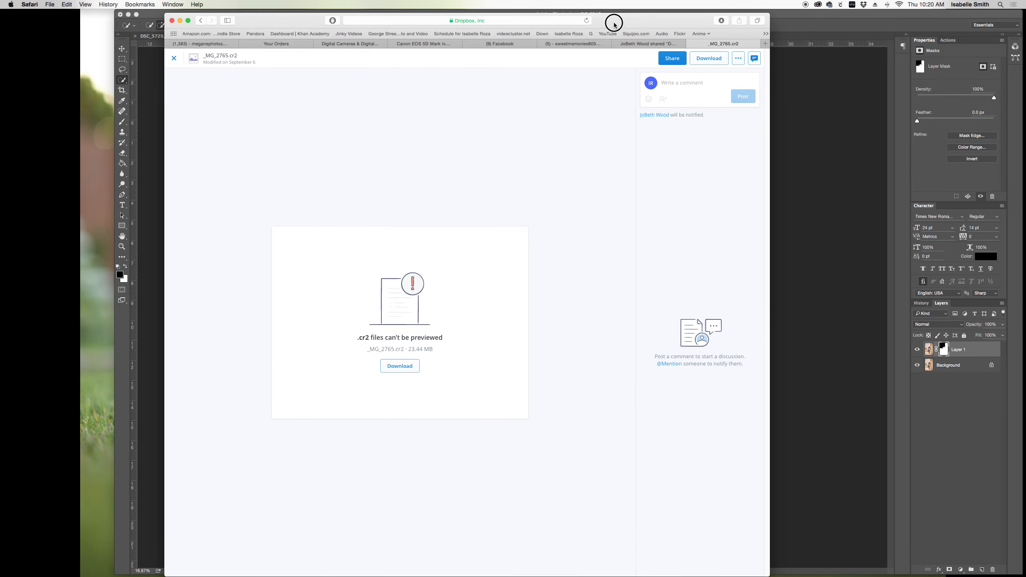
{"action": "left_click", "coordinate": [180, 20]}
{"action": "left_click_drag", "start_coordinate": [452, 86], "coordinate": [131, 76]}
{"action": "left_click_drag", "start_coordinate": [106, 386], "coordinate": [544, 227]}
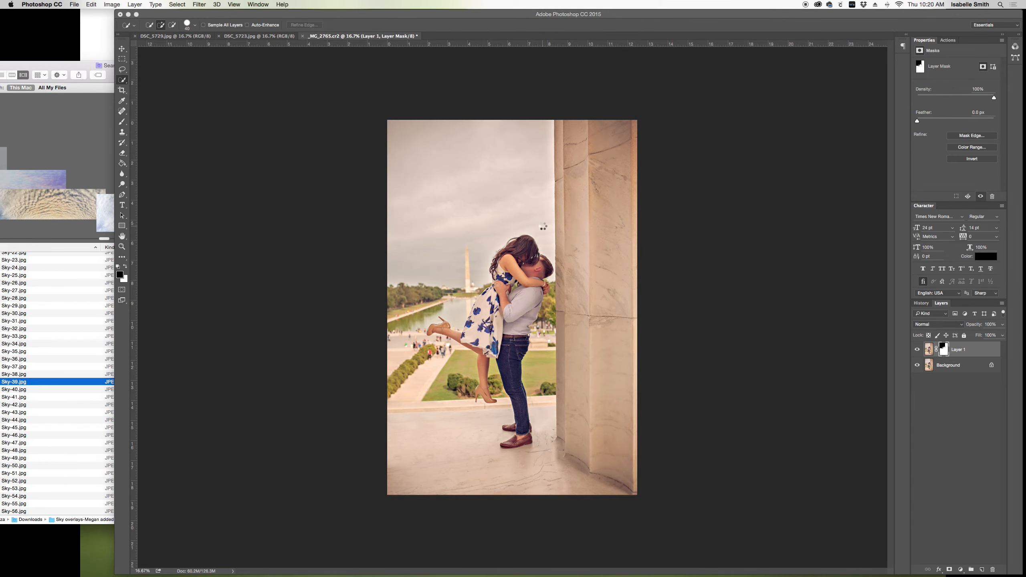
Step: Move the placed sky to the photo's upper edge and enlarge it to about 18.1 by 6.7 inches
{"action": "left_click_drag", "start_coordinate": [513, 281], "coordinate": [516, 135]}
{"action": "left_click_drag", "start_coordinate": [391, 187], "coordinate": [380, 196]}
{"action": "left_click_drag", "start_coordinate": [503, 192], "coordinate": [505, 213]}
{"action": "mouse_move", "coordinate": [638, 213]}
{"action": "left_mouse_down"}
{"action": "mouse_move", "coordinate": [660, 225]}
{"action": "mouse_move", "coordinate": [712, 302]}
{"action": "mouse_move", "coordinate": [743, 310]}
{"action": "left_mouse_up"}
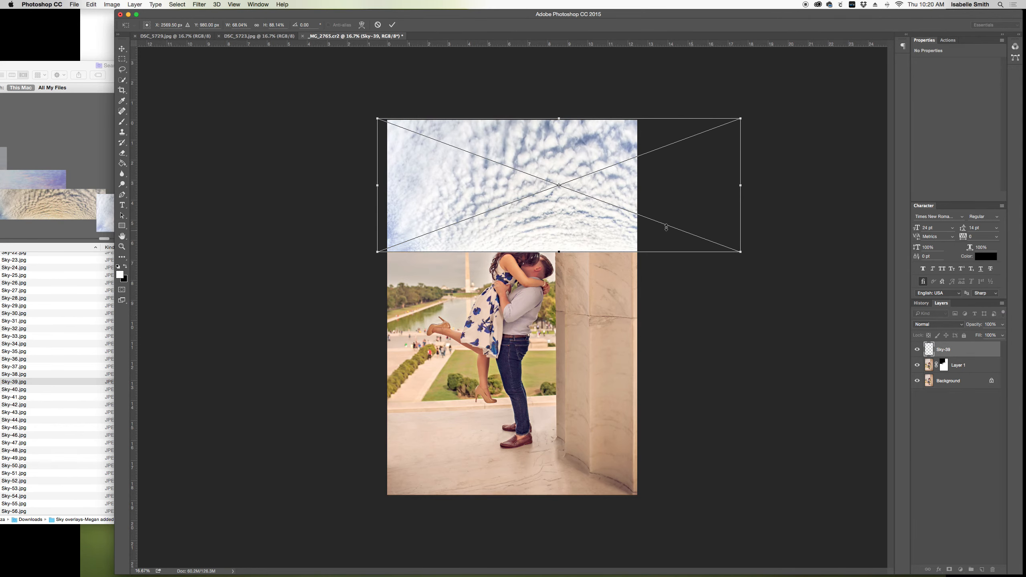
{"action": "double_click", "coordinate": [546, 216]}
Step: Free-transform the Sky-39 layer to about 19.1 by 9 inches so it covers the whole sky area down to the horizon
{"action": "key", "text": "w"}
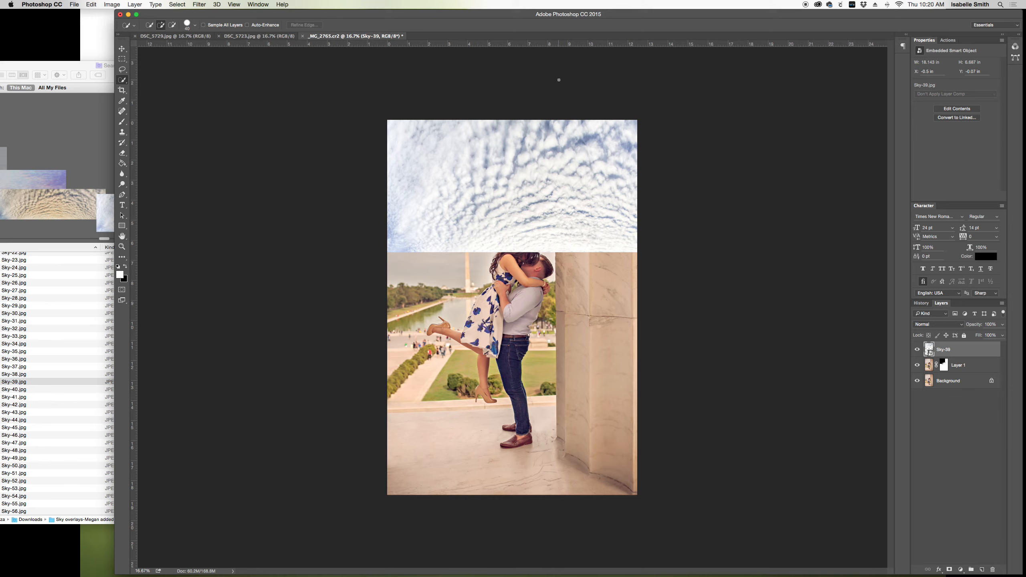
{"action": "left_click", "coordinate": [447, 195]}
{"action": "left_click", "coordinate": [122, 69]}
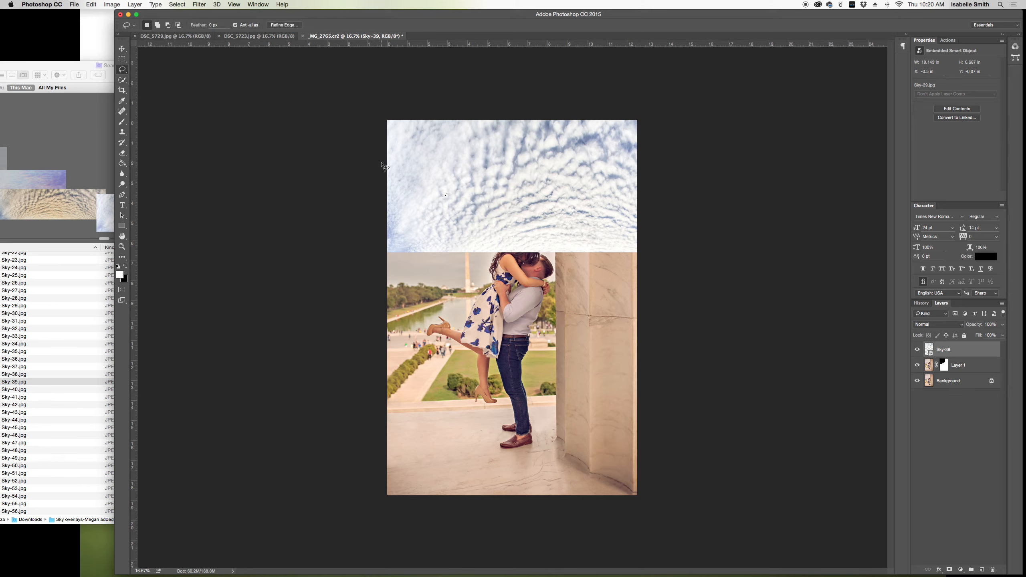
{"action": "key", "text": "super+t"}
{"action": "left_click_drag", "start_coordinate": [537, 221], "coordinate": [514, 245]}
{"action": "left_click_drag", "start_coordinate": [332, 245], "coordinate": [317, 303]}
{"action": "left_click_drag", "start_coordinate": [314, 297], "coordinate": [314, 297]}
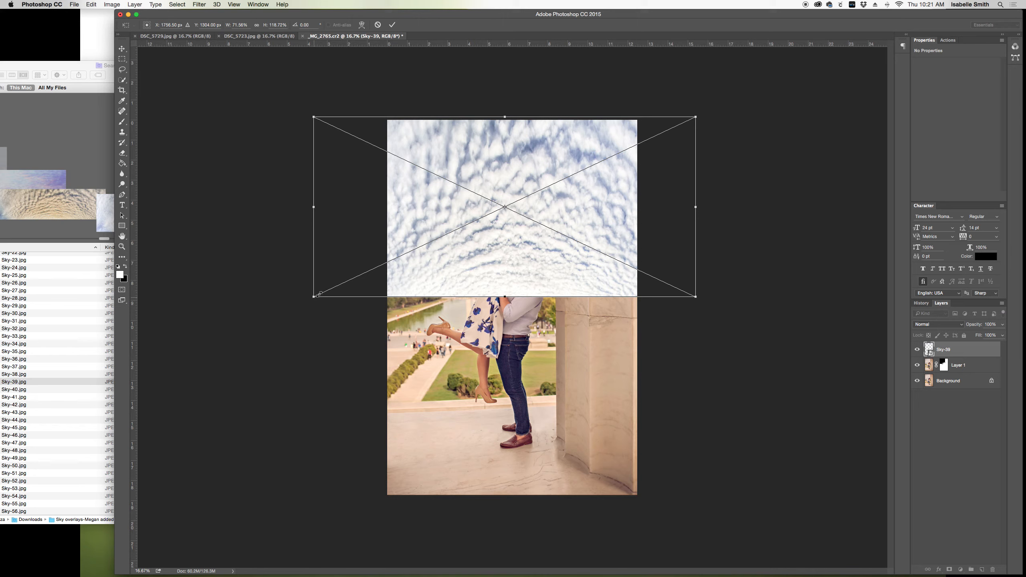
{"action": "key", "text": "l"}
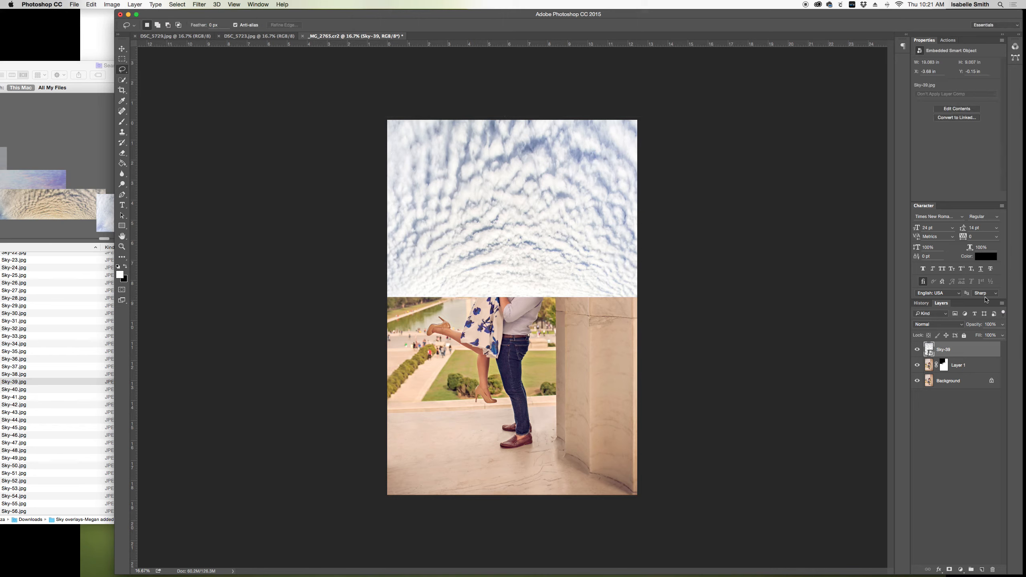
Step: Place the Sky-39 layer beneath the masked Layer 1 and shift the sky image about 2 inches left
{"action": "left_click_drag", "start_coordinate": [949, 354], "coordinate": [951, 374]}
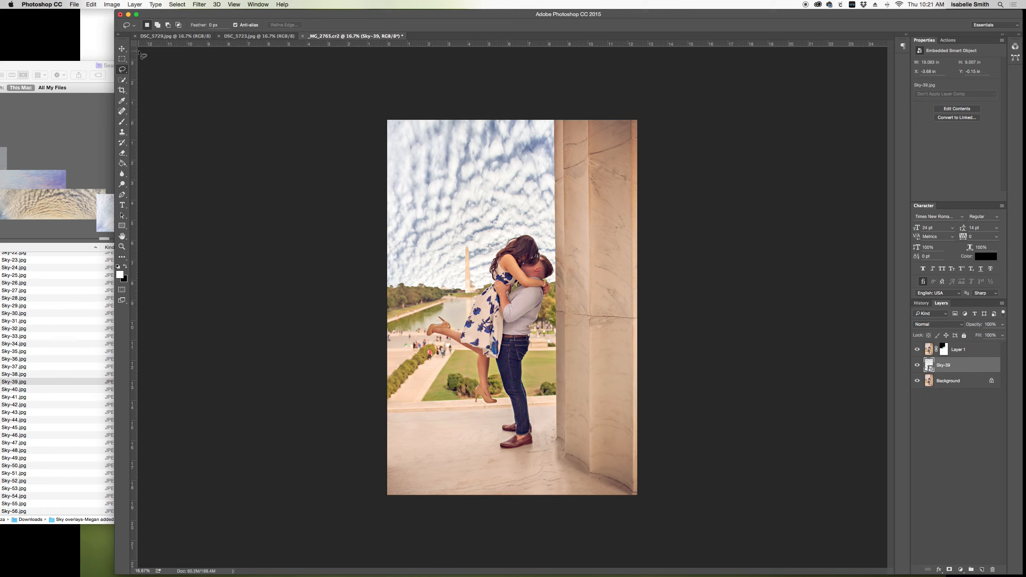
{"action": "key", "text": "v"}
{"action": "mouse_move", "coordinate": [500, 164]}
{"action": "left_mouse_down"}
{"action": "mouse_move", "coordinate": [429, 161]}
{"action": "mouse_move", "coordinate": [451, 153]}
{"action": "mouse_move", "coordinate": [449, 165]}
{"action": "left_mouse_up"}
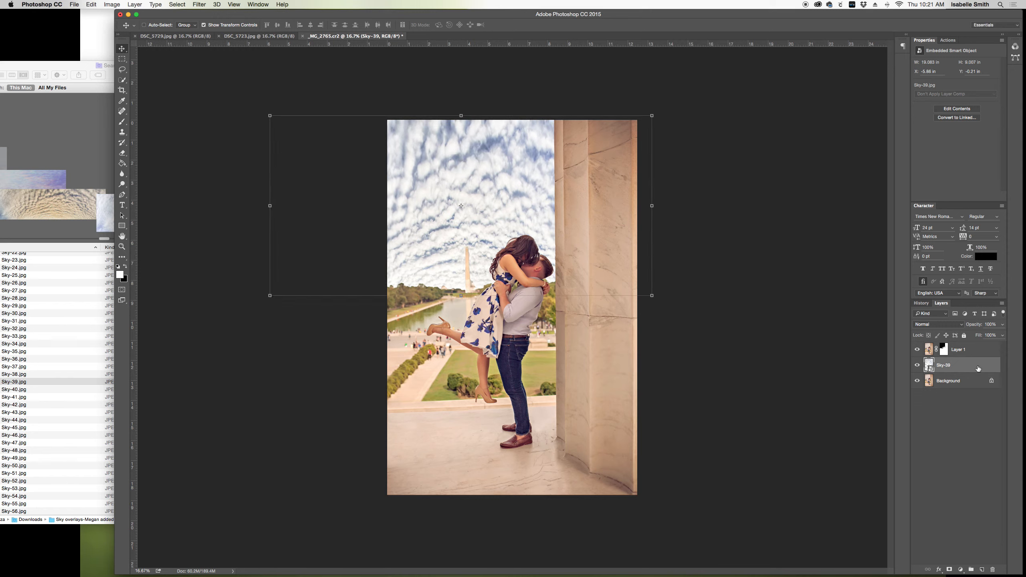
Step: Lower the Sky-39 layer's opacity to 70%
{"action": "left_click", "coordinate": [1003, 327]}
{"action": "mouse_move", "coordinate": [1002, 334]}
{"action": "left_mouse_down"}
{"action": "mouse_move", "coordinate": [978, 335]}
{"action": "mouse_move", "coordinate": [990, 336]}
{"action": "left_mouse_up"}
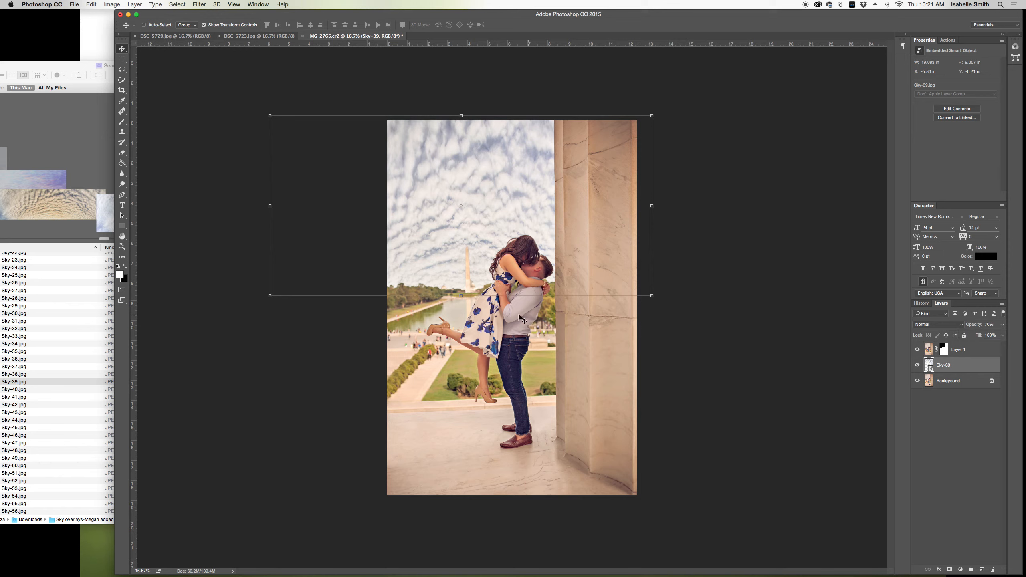
Step: Apply a Gaussian Blur to the Sky-39 layer with a smaller radius than 14.8 pixels
{"action": "left_click", "coordinate": [209, 4]}
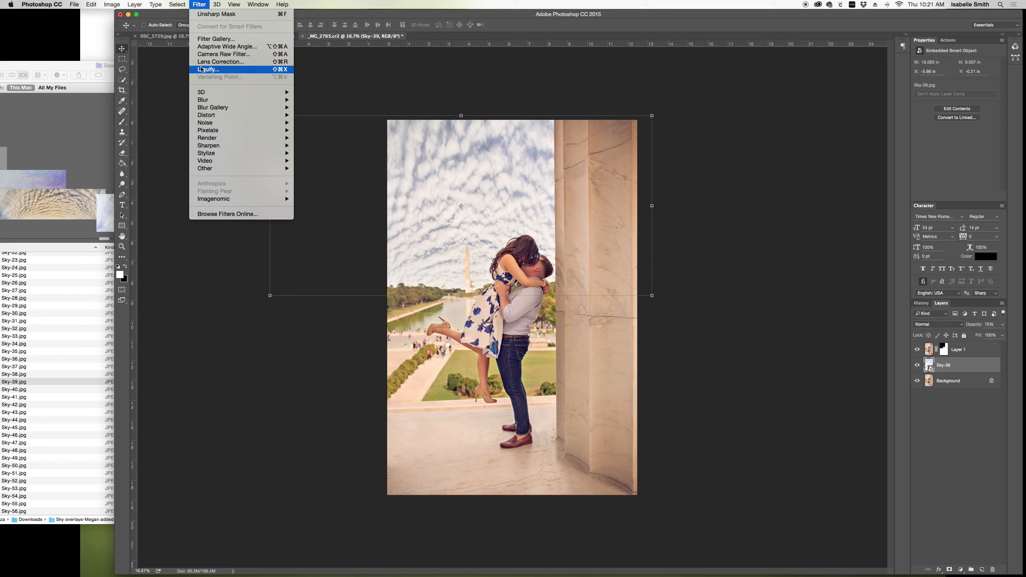
{"action": "mouse_move", "coordinate": [213, 100]}
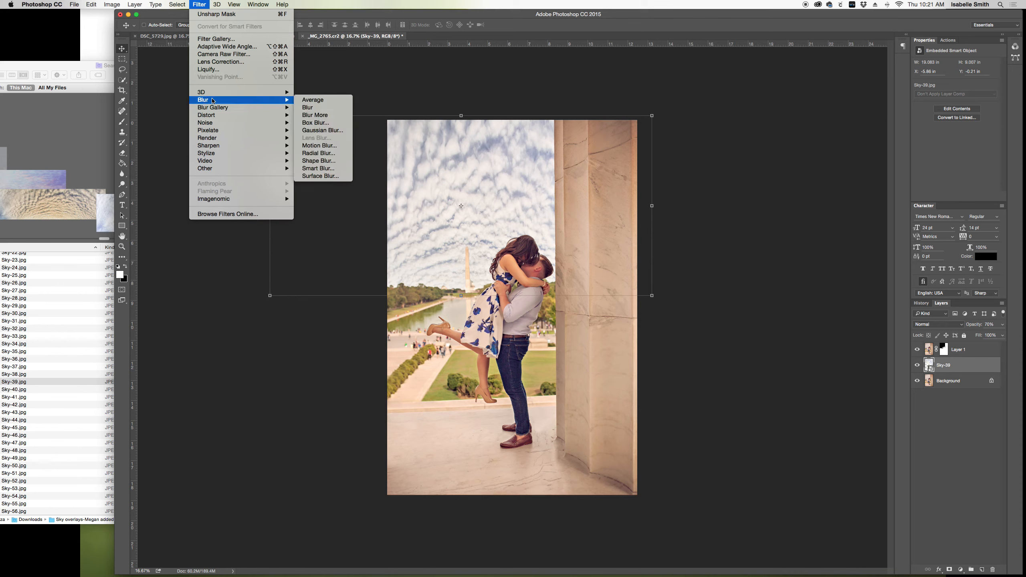
{"action": "left_click", "coordinate": [322, 130]}
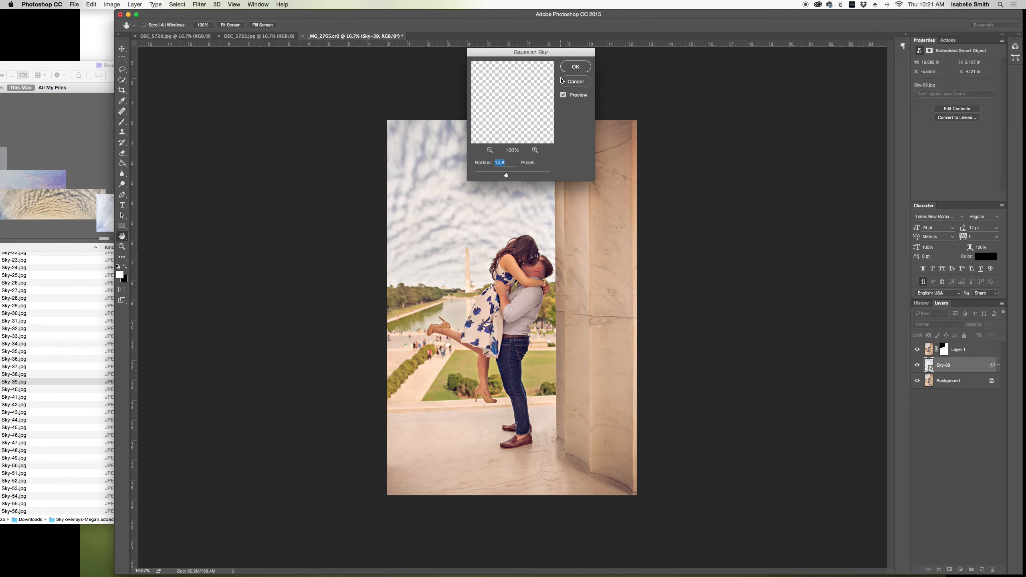
{"action": "left_click_drag", "start_coordinate": [565, 49], "coordinate": [716, 57]}
{"action": "left_click_drag", "start_coordinate": [656, 184], "coordinate": [646, 185]}
{"action": "left_click", "coordinate": [725, 74]}
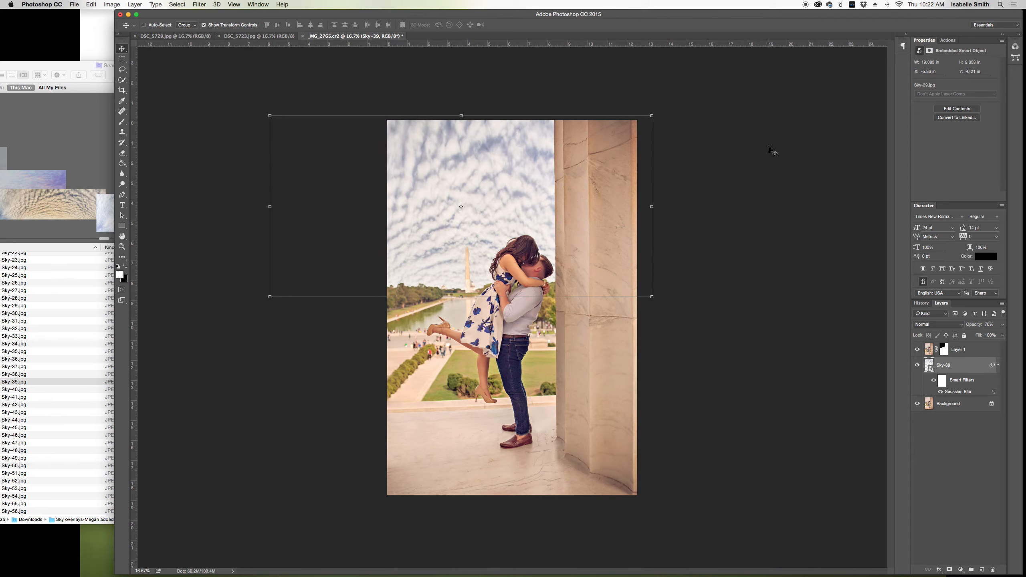
Step: Hide the Sky-39 layer and browse the sky overlay files in Finder back to Sky-30.jpg
{"action": "left_click", "coordinate": [917, 365]}
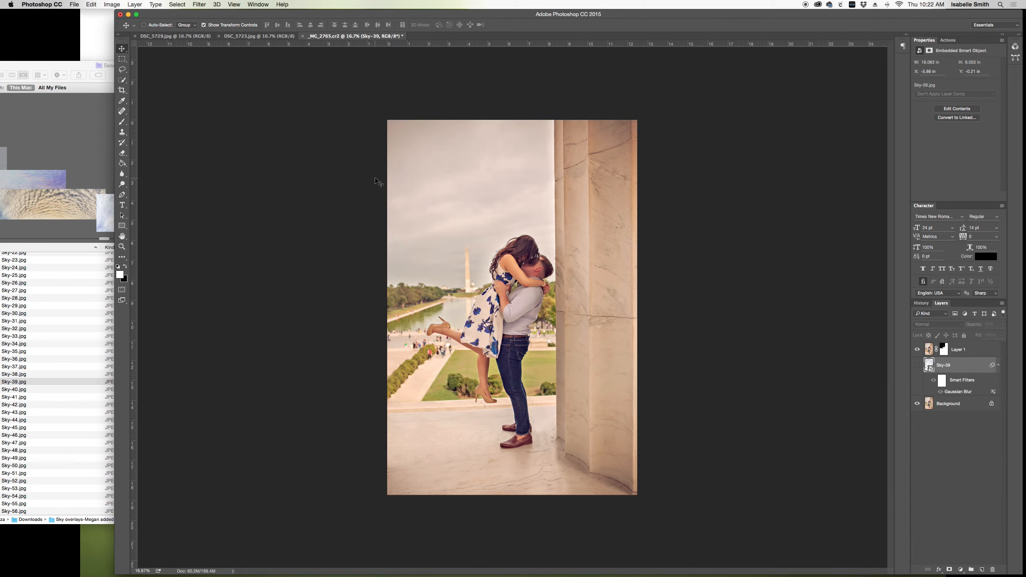
{"action": "left_click", "coordinate": [35, 66]}
{"action": "left_click", "coordinate": [157, 365]}
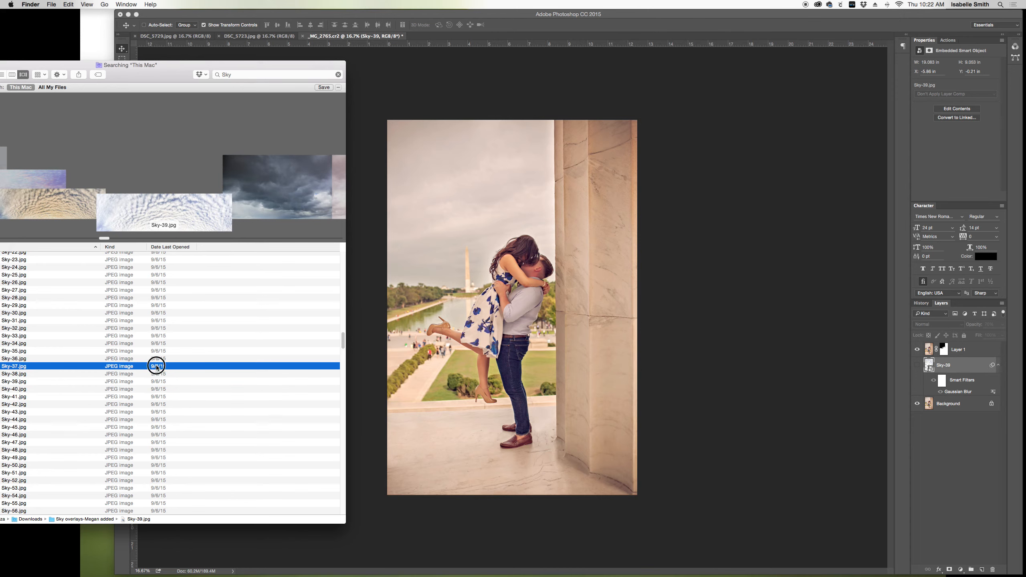
{"action": "key", "text": "Up"}
{"action": "key", "text": "Up"}
{"action": "key", "text": "Up"}
{"action": "key", "text": "Up"}
{"action": "key", "text": "Up"}
{"action": "key", "text": "Up"}
{"action": "key", "text": "Up"}
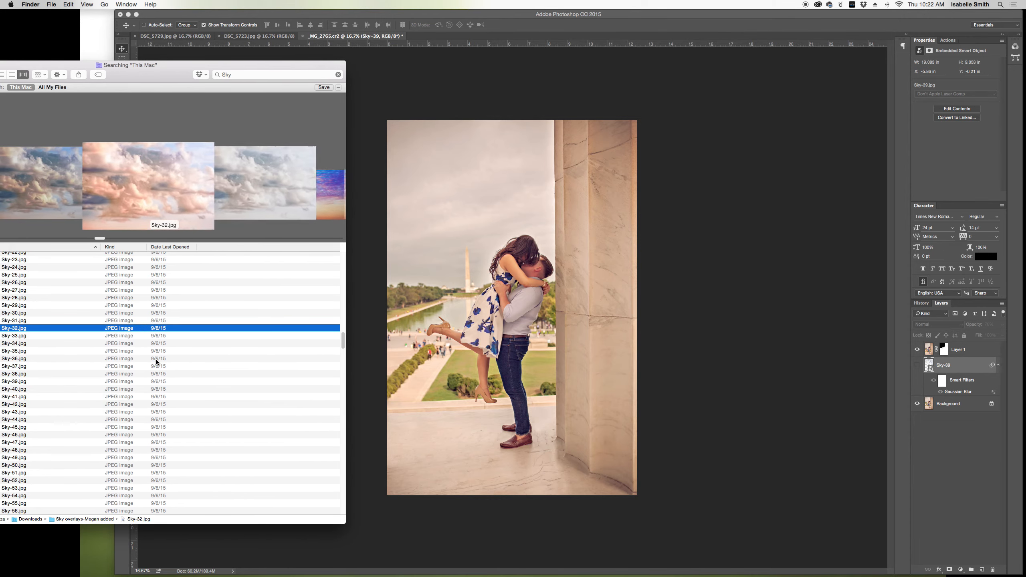
{"action": "key", "text": "Up"}
{"action": "key", "text": "Down"}
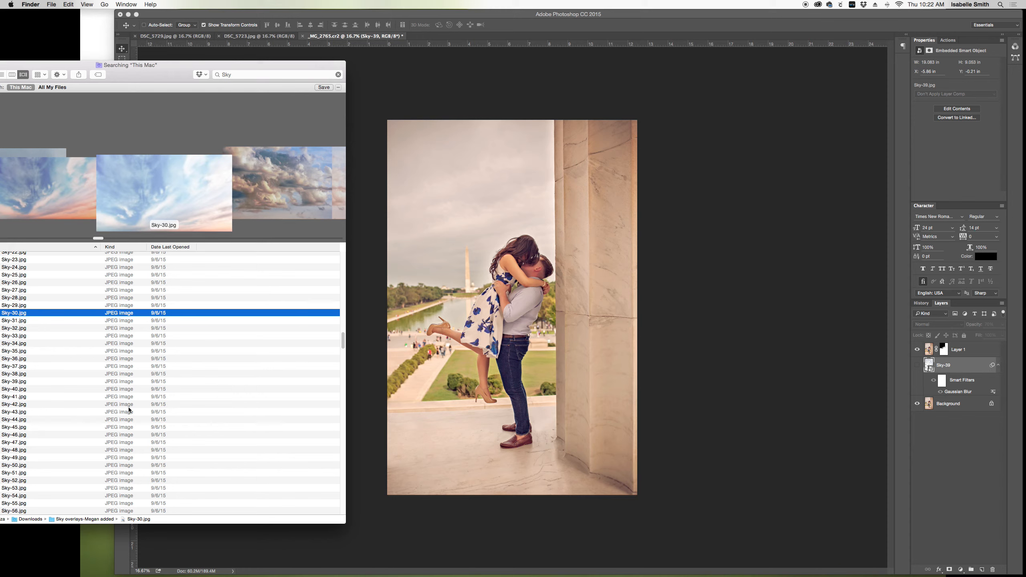
Step: Place Sky-30.jpg in the photo beneath Layer 1, enlarged to about 16.3 by 9.3 inches over the sky area
{"action": "left_click_drag", "start_coordinate": [20, 315], "coordinate": [509, 197]}
{"action": "left_click_drag", "start_coordinate": [482, 306], "coordinate": [449, 231]}
{"action": "left_click_drag", "start_coordinate": [350, 156], "coordinate": [298, 70]}
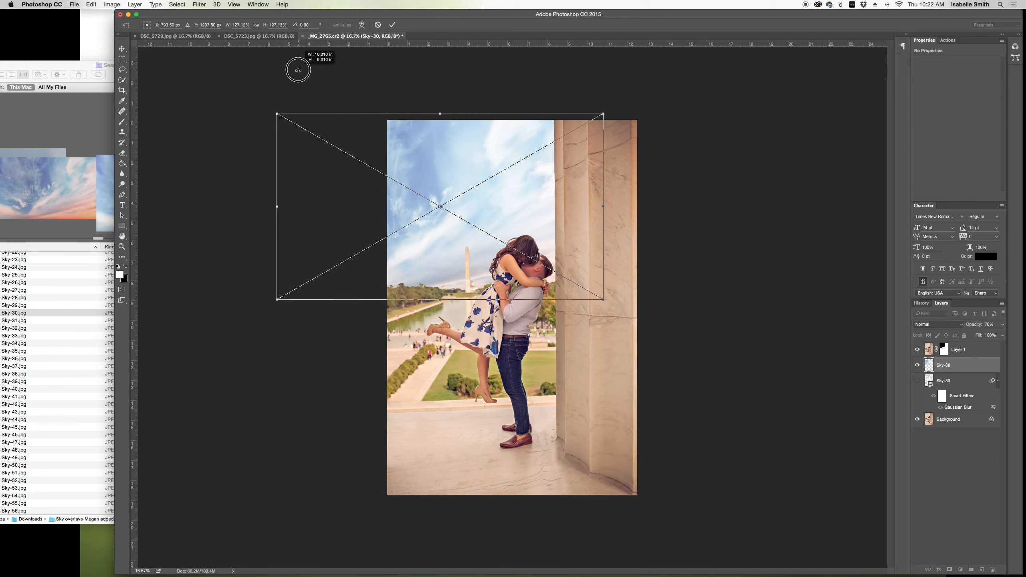
{"action": "left_click_drag", "start_coordinate": [500, 199], "coordinate": [538, 196]}
{"action": "key", "text": "Return"}
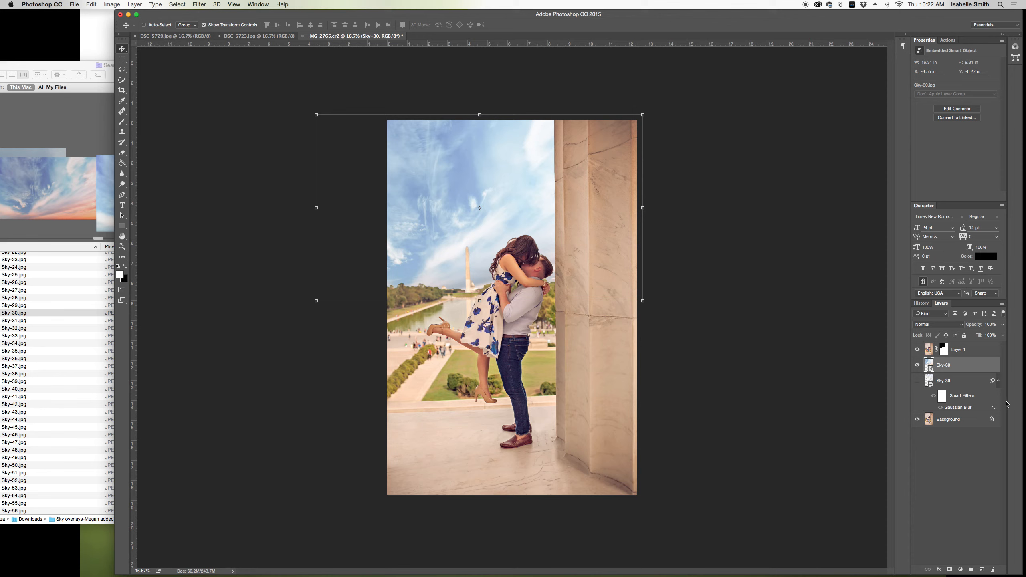
Step: Lower the Sky-30 layer's opacity to 47% and compare the photo with the layer hidden and shown
{"action": "left_click", "coordinate": [1003, 324]}
{"action": "left_click", "coordinate": [983, 335]}
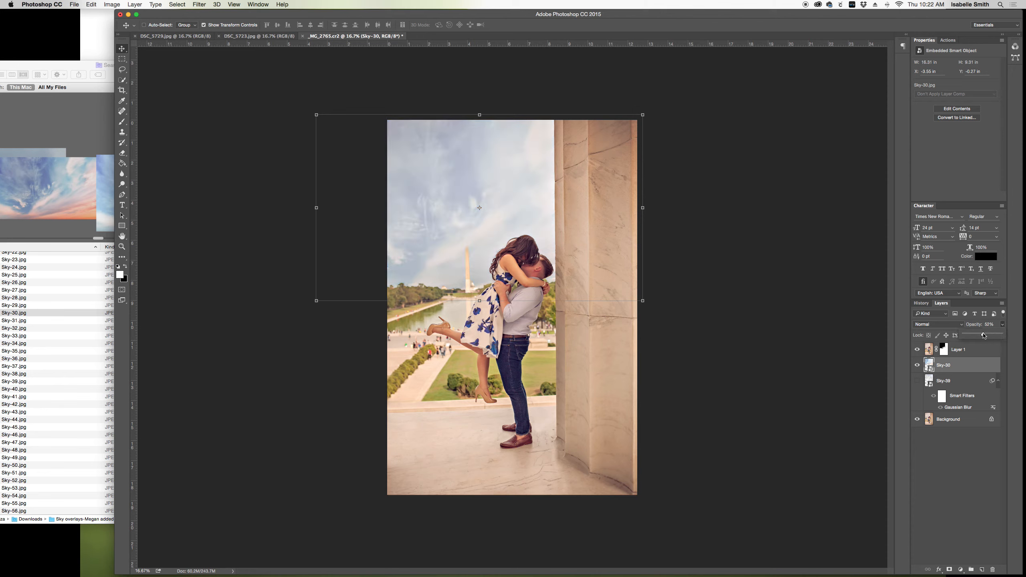
{"action": "left_click_drag", "start_coordinate": [983, 336], "coordinate": [982, 335]}
{"action": "left_click", "coordinate": [917, 365]}
{"action": "left_click", "coordinate": [918, 365]}
Step: Reposition the Sky-30 layer to about X -4.69 and Y 0.09 inches so the clouds reach down to the horizon
{"action": "left_click_drag", "start_coordinate": [495, 193], "coordinate": [683, 183]}
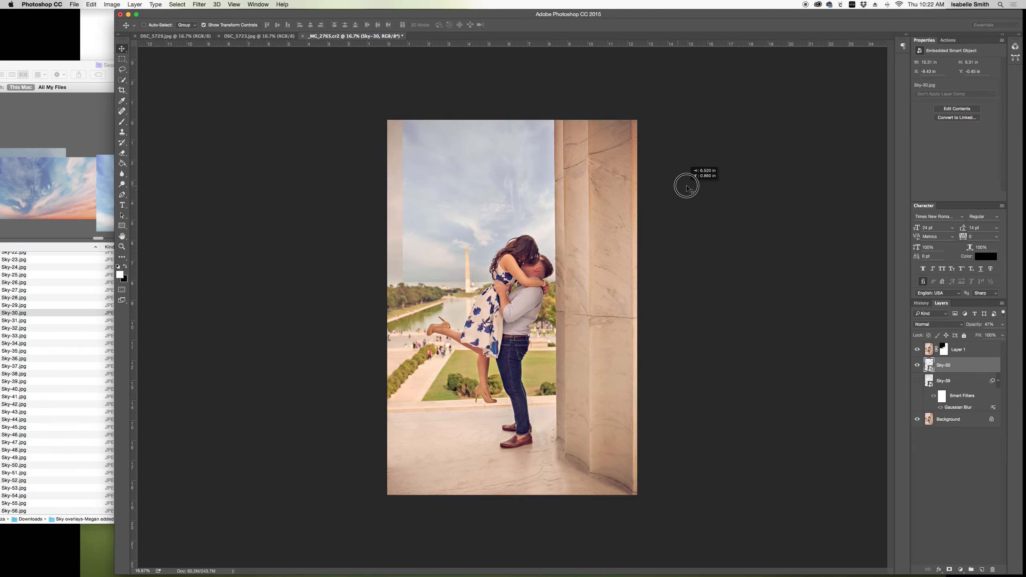
{"action": "left_click_drag", "start_coordinate": [426, 203], "coordinate": [386, 213]}
{"action": "mouse_move", "coordinate": [464, 250]}
{"action": "left_mouse_down"}
{"action": "mouse_move", "coordinate": [455, 245]}
{"action": "mouse_move", "coordinate": [483, 238]}
{"action": "mouse_move", "coordinate": [456, 243]}
{"action": "mouse_move", "coordinate": [485, 239]}
{"action": "mouse_move", "coordinate": [398, 256]}
{"action": "mouse_move", "coordinate": [485, 231]}
{"action": "mouse_move", "coordinate": [446, 231]}
{"action": "mouse_move", "coordinate": [468, 236]}
{"action": "left_mouse_up"}
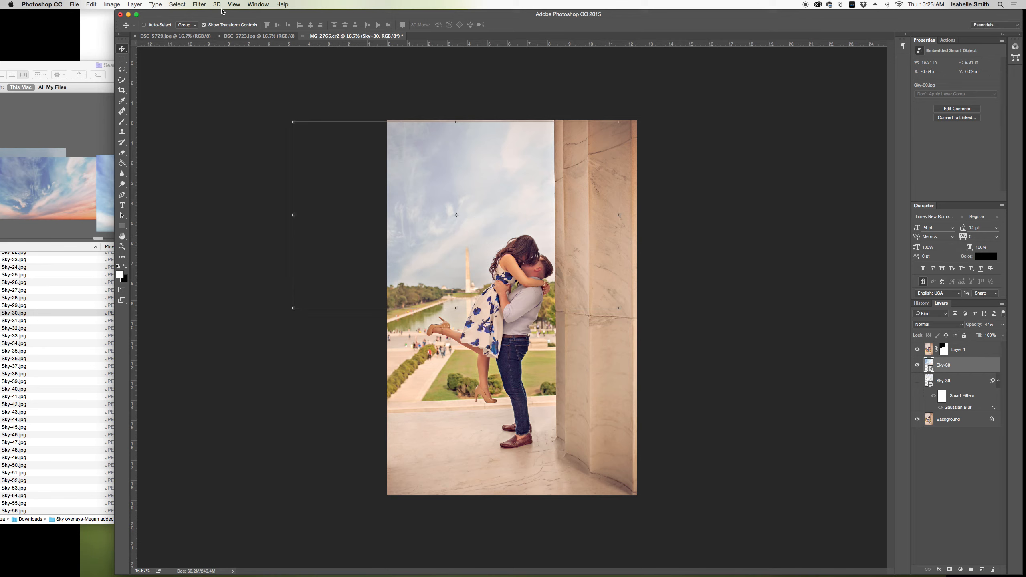
Step: Apply a Gaussian Blur to the Sky-30 layer, trying several radii and comparing the preview off and on
{"action": "left_click", "coordinate": [200, 4]}
{"action": "mouse_move", "coordinate": [211, 99]}
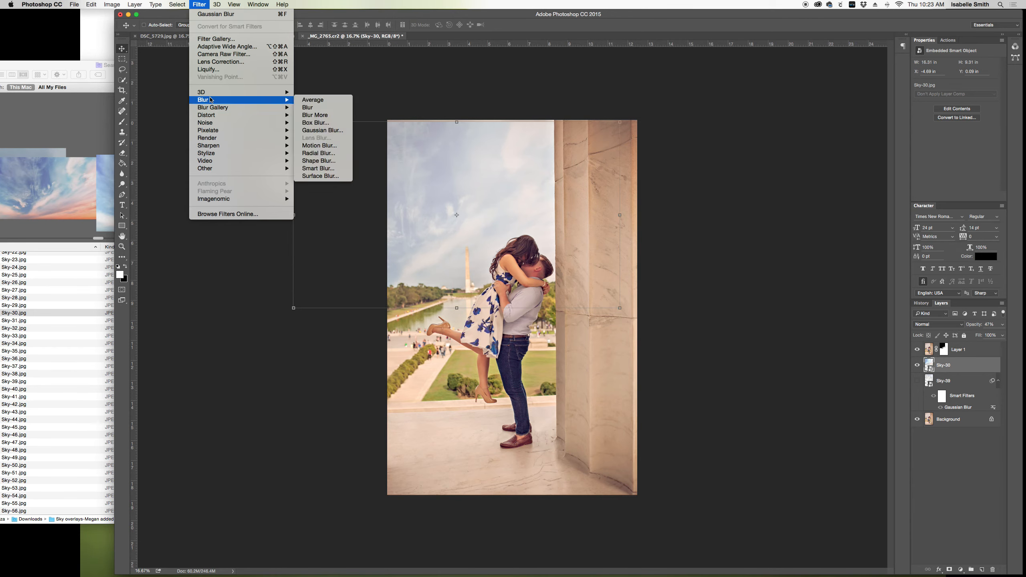
{"action": "left_click", "coordinate": [319, 130]}
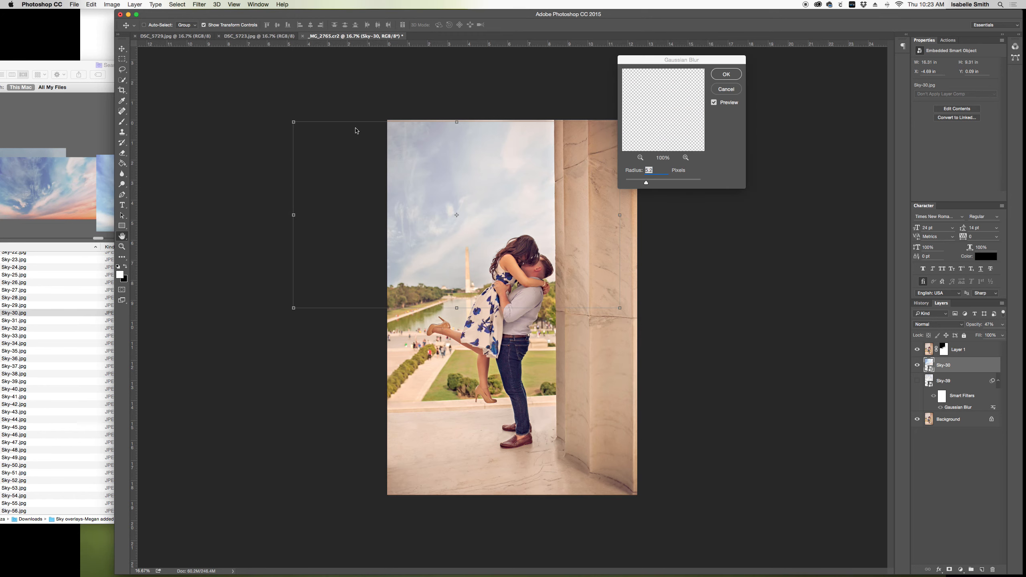
{"action": "left_click_drag", "start_coordinate": [644, 184], "coordinate": [654, 185]}
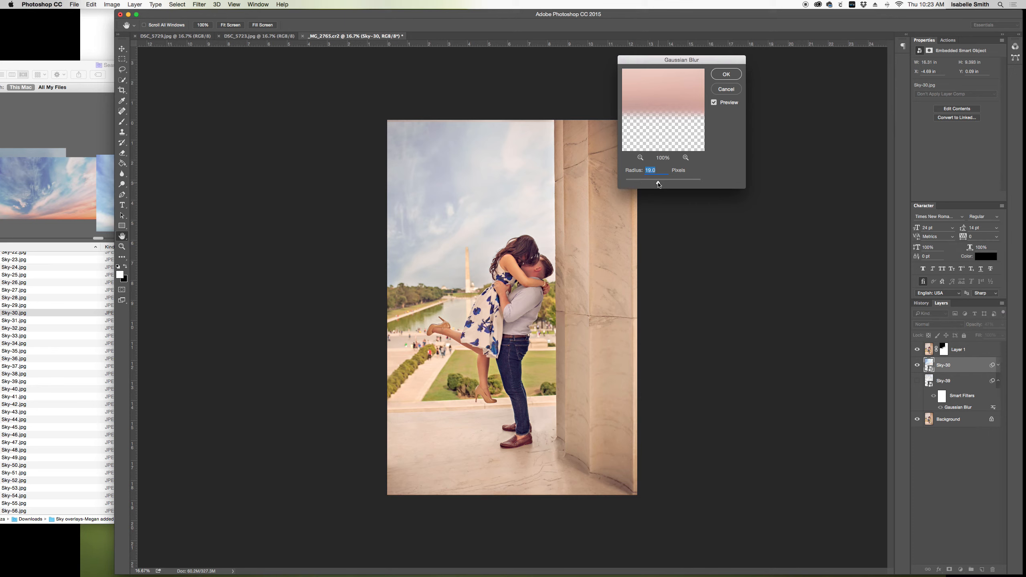
{"action": "left_click_drag", "start_coordinate": [654, 185], "coordinate": [645, 186]}
{"action": "left_click", "coordinate": [714, 102]}
{"action": "left_click", "coordinate": [715, 102]}
{"action": "left_click_drag", "start_coordinate": [642, 182], "coordinate": [655, 183]}
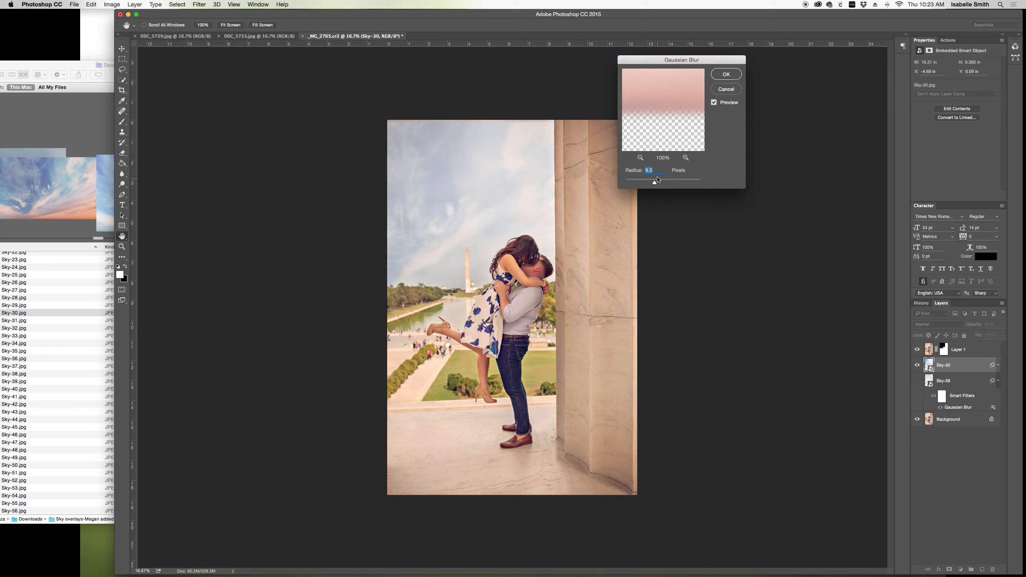
{"action": "left_click", "coordinate": [718, 74]}
Step: Shift the blurred Sky-30 layer about 3.2 inches right and compare the photo with it hidden and shown
{"action": "key", "text": "v"}
{"action": "left_click_drag", "start_coordinate": [424, 156], "coordinate": [424, 153]}
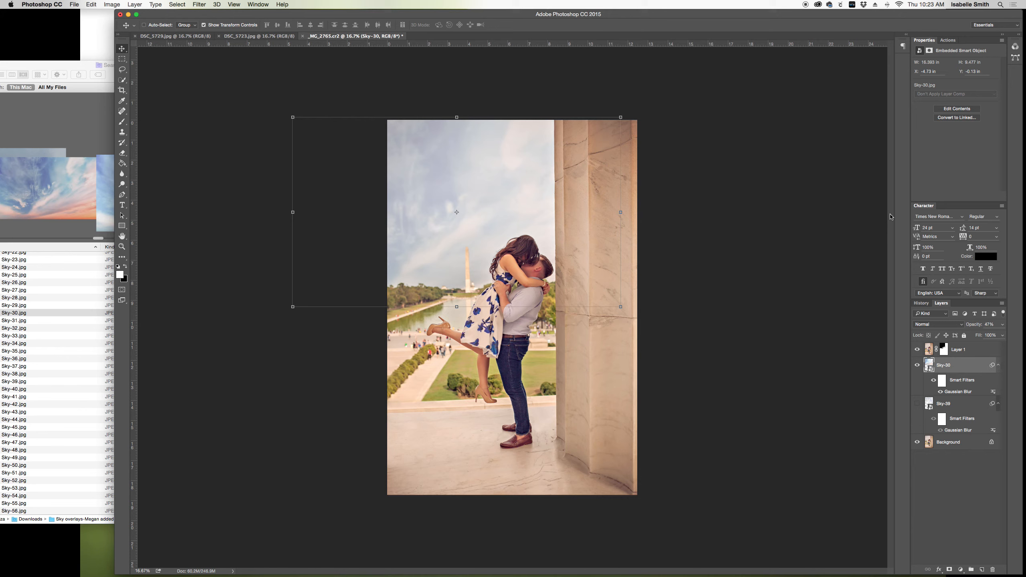
{"action": "left_click_drag", "start_coordinate": [492, 156], "coordinate": [548, 152]}
{"action": "mouse_move", "coordinate": [483, 175]}
{"action": "left_mouse_down"}
{"action": "mouse_move", "coordinate": [493, 174]}
{"action": "mouse_move", "coordinate": [485, 167]}
{"action": "left_mouse_up"}
{"action": "left_click", "coordinate": [567, 175]}
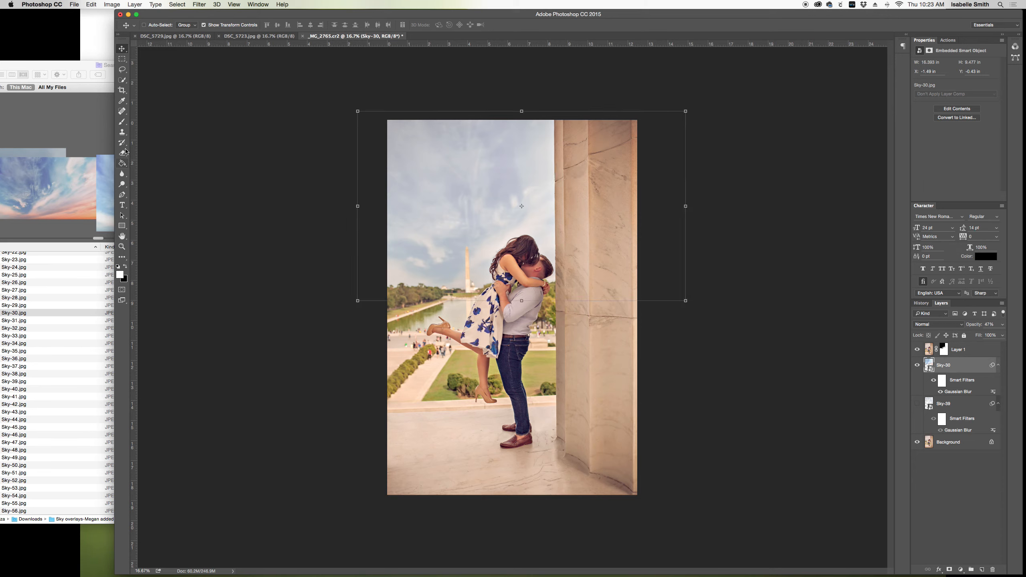
{"action": "left_click", "coordinate": [122, 60]}
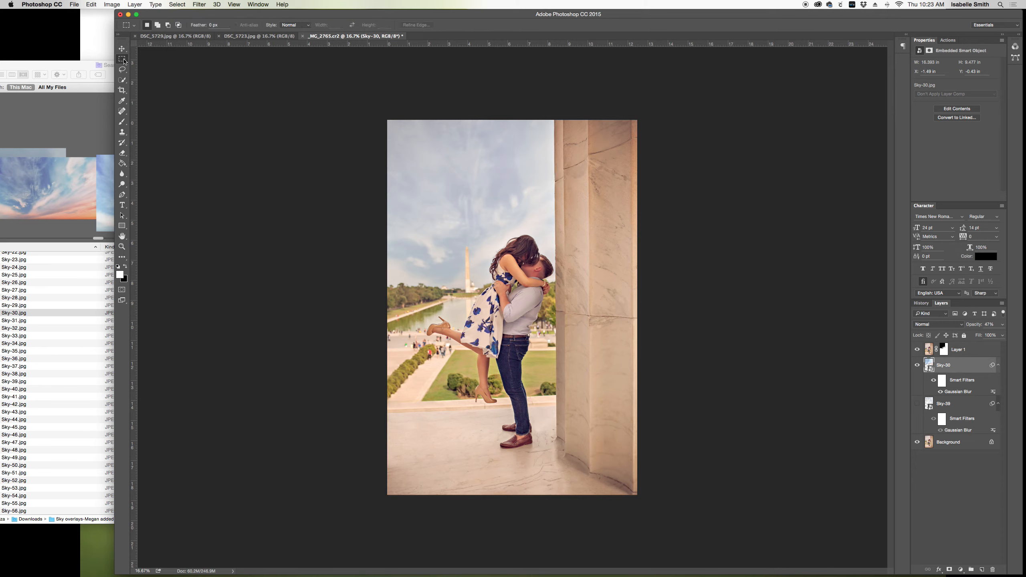
{"action": "left_click", "coordinate": [917, 366]}
{"action": "left_click", "coordinate": [917, 366]}
Step: Add a layer mask to the Sky-30 layer and choose the Brush tool for painting on it
{"action": "left_click", "coordinate": [122, 246]}
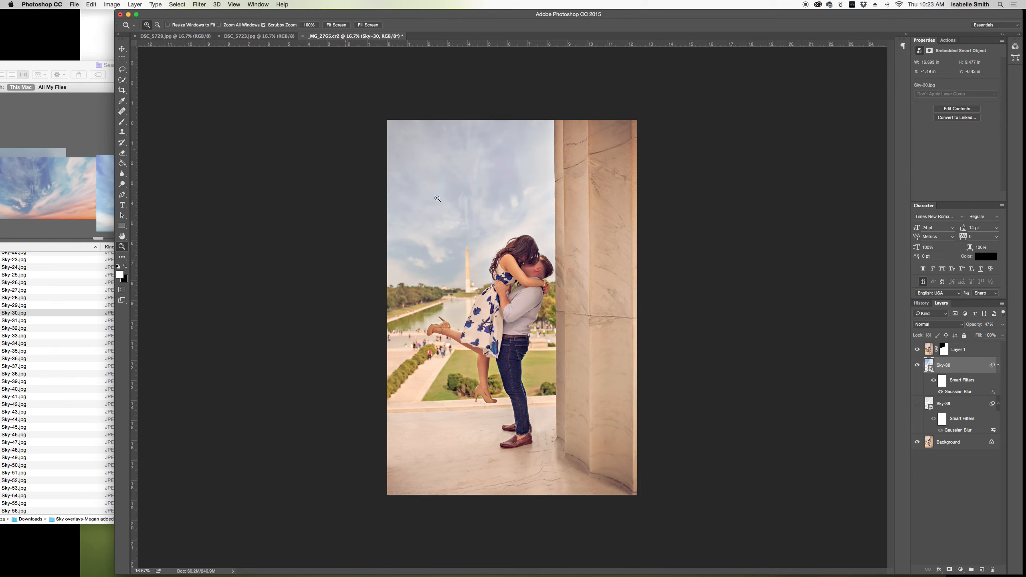
{"action": "left_click", "coordinate": [484, 272]}
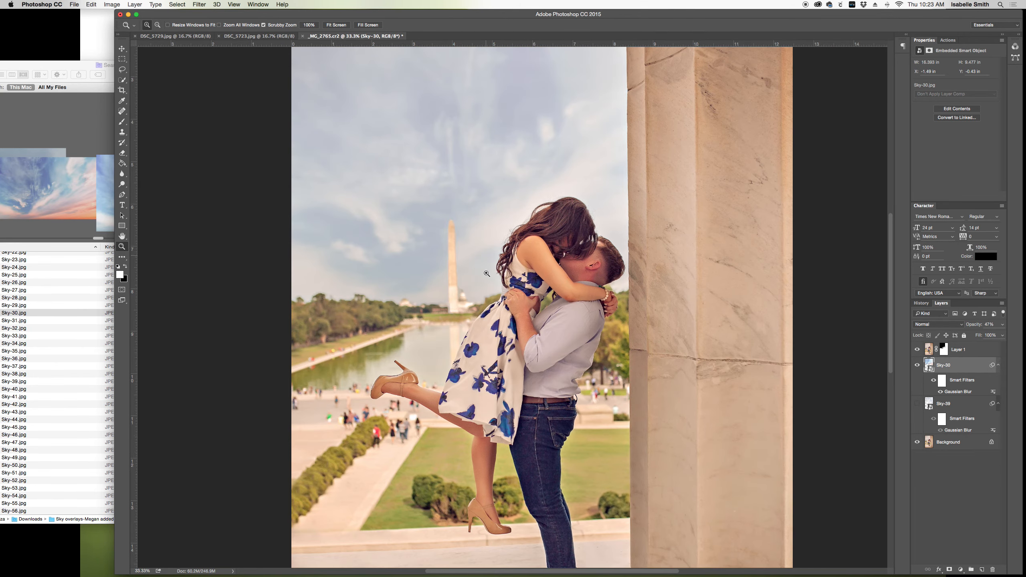
{"action": "left_click", "coordinate": [487, 274]}
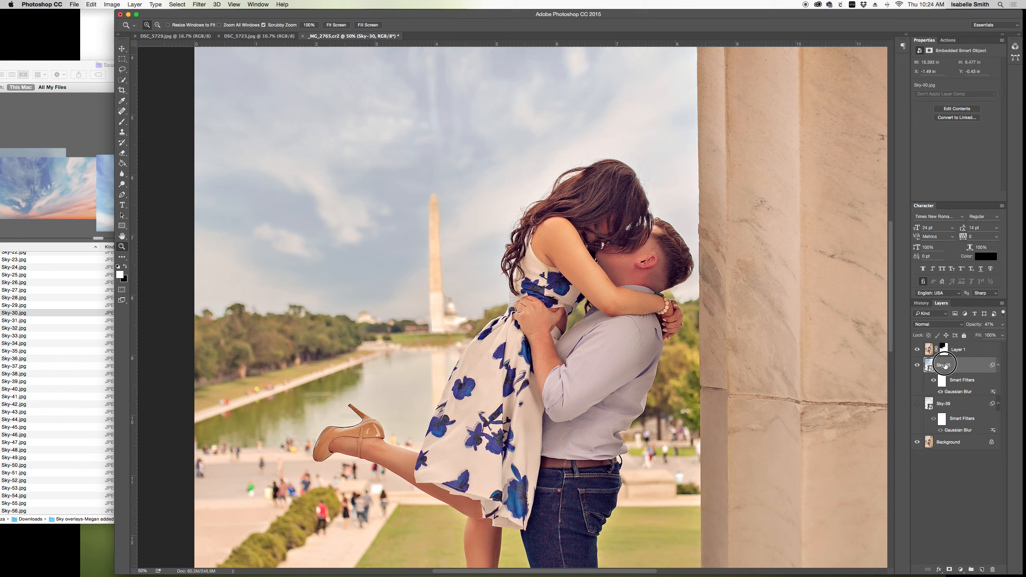
{"action": "left_click", "coordinate": [949, 569]}
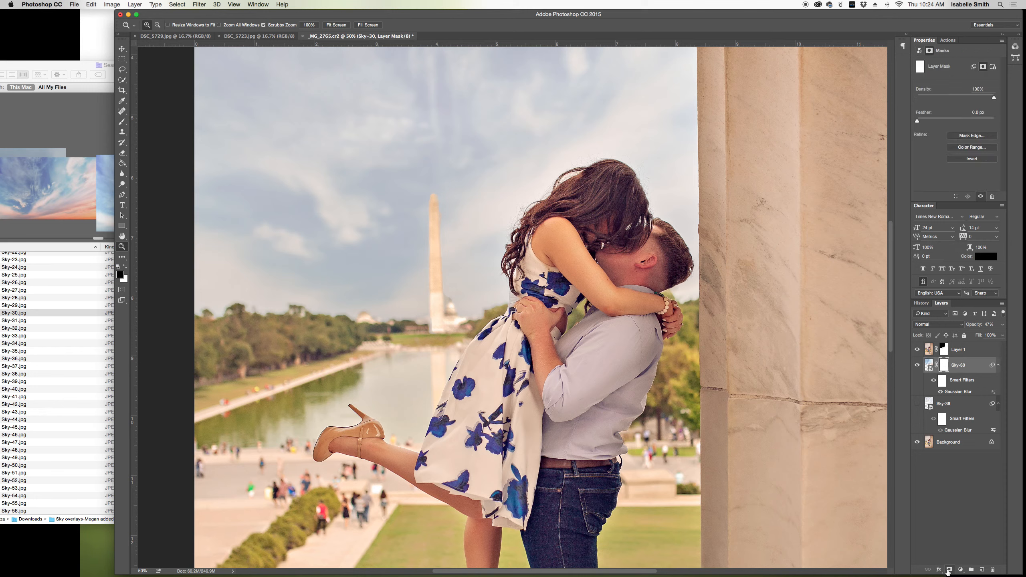
{"action": "left_click", "coordinate": [943, 367]}
{"action": "left_click", "coordinate": [122, 122]}
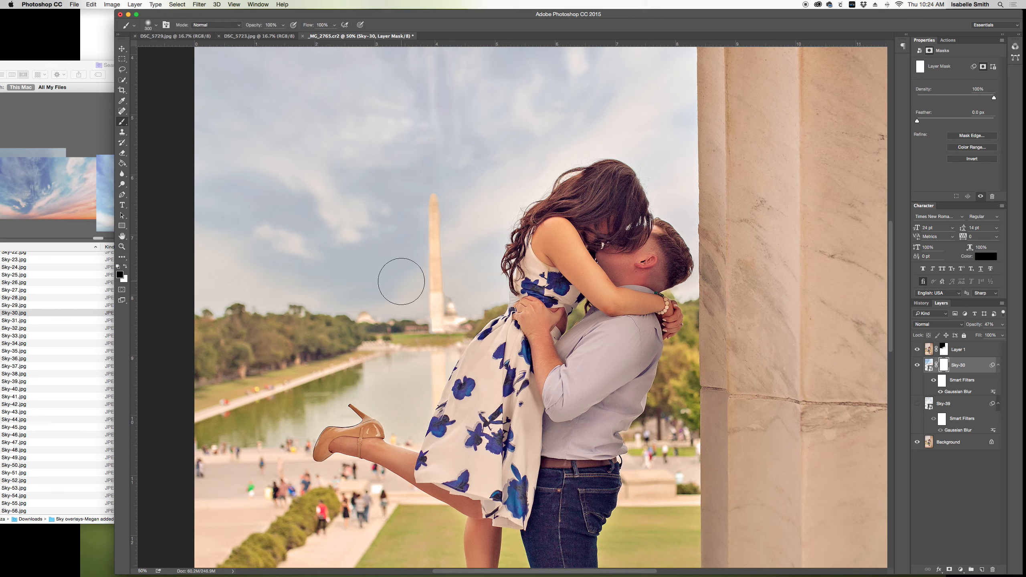
Step: Reduce the brush size to 50 and undo the last change
{"action": "key", "text": "bracketleft"}
{"action": "key", "text": "bracketleft"}
{"action": "key", "text": "bracketleft"}
{"action": "key", "text": "bracketleft"}
{"action": "key", "text": "bracketleft"}
{"action": "key", "text": "bracketleft"}
{"action": "key", "text": "bracketleft"}
{"action": "key", "text": "bracketleft"}
{"action": "key", "text": "bracketleft"}
{"action": "key", "text": "bracketleft"}
{"action": "key", "text": "super+z"}
Step: Check what Layer 1 and the Sky-30 layer each contribute by toggling their visibility and selecting their masks
{"action": "left_click", "coordinate": [943, 350]}
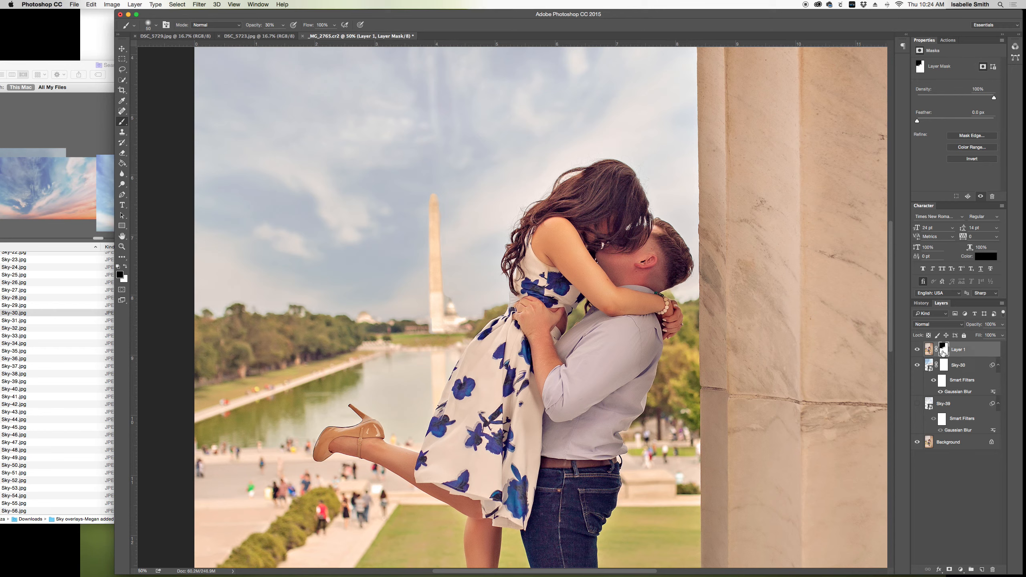
{"action": "left_click", "coordinate": [916, 351]}
{"action": "left_click", "coordinate": [917, 351]}
{"action": "left_click", "coordinate": [917, 365]}
{"action": "left_click", "coordinate": [944, 365]}
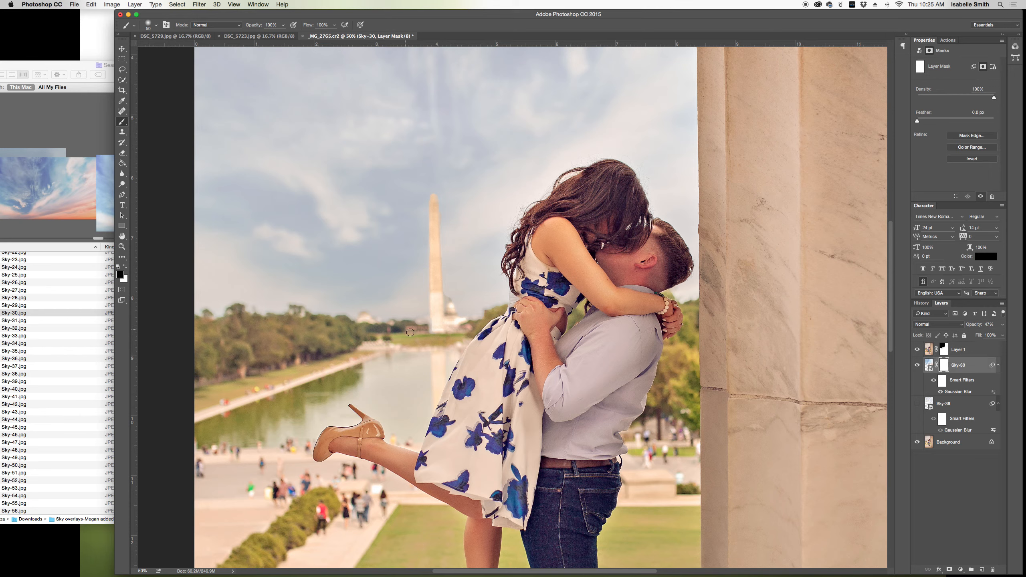
Step: Paint Layer 1's mask white at the horizon beside the monument's base and black along the monument's edge
{"action": "left_click", "coordinate": [945, 349]}
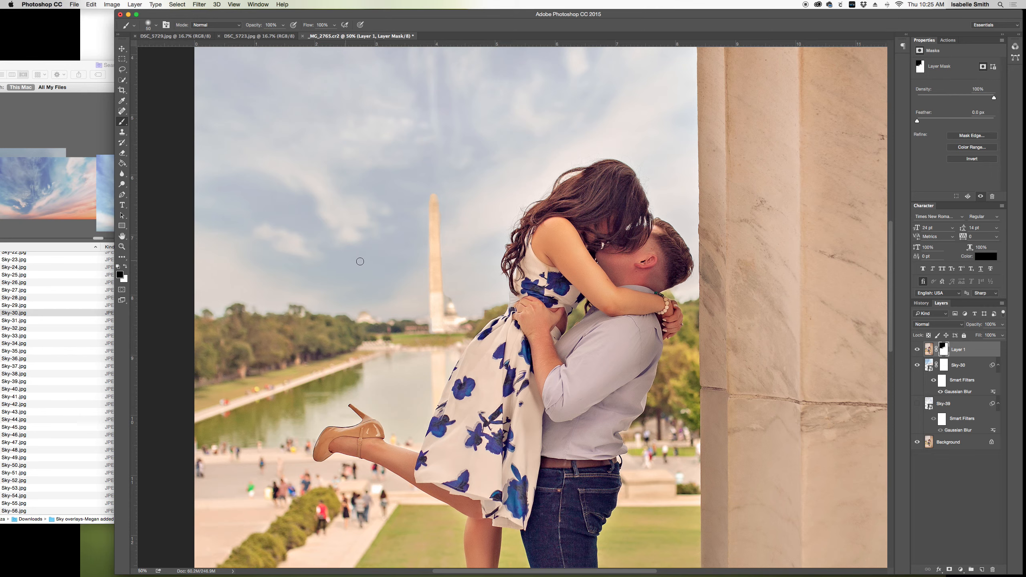
{"action": "key", "text": "x"}
{"action": "mouse_move", "coordinate": [427, 328]}
{"action": "left_mouse_down"}
{"action": "mouse_move", "coordinate": [436, 330]}
{"action": "mouse_move", "coordinate": [411, 326]}
{"action": "mouse_move", "coordinate": [437, 331]}
{"action": "mouse_move", "coordinate": [412, 328]}
{"action": "left_mouse_up"}
{"action": "key", "text": "x"}
{"action": "mouse_move", "coordinate": [440, 197]}
{"action": "left_mouse_down"}
{"action": "mouse_move", "coordinate": [446, 281]}
{"action": "mouse_move", "coordinate": [444, 208]}
{"action": "mouse_move", "coordinate": [431, 187]}
{"action": "mouse_move", "coordinate": [424, 250]}
{"action": "left_mouse_up"}
{"action": "key", "text": "x"}
Step: Refine Layer 1's mask with white strokes over the monument and the Capitol dome and black strokes around the dome
{"action": "key", "text": "z"}
{"action": "left_click", "coordinate": [406, 221]}
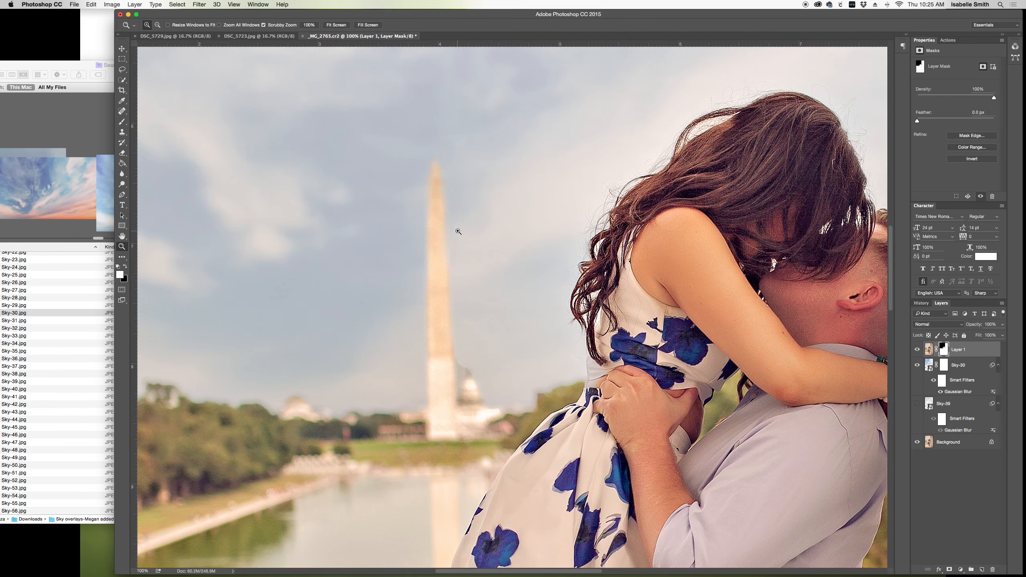
{"action": "left_click", "coordinate": [917, 349]}
{"action": "left_click", "coordinate": [917, 349]}
{"action": "left_click", "coordinate": [917, 349]}
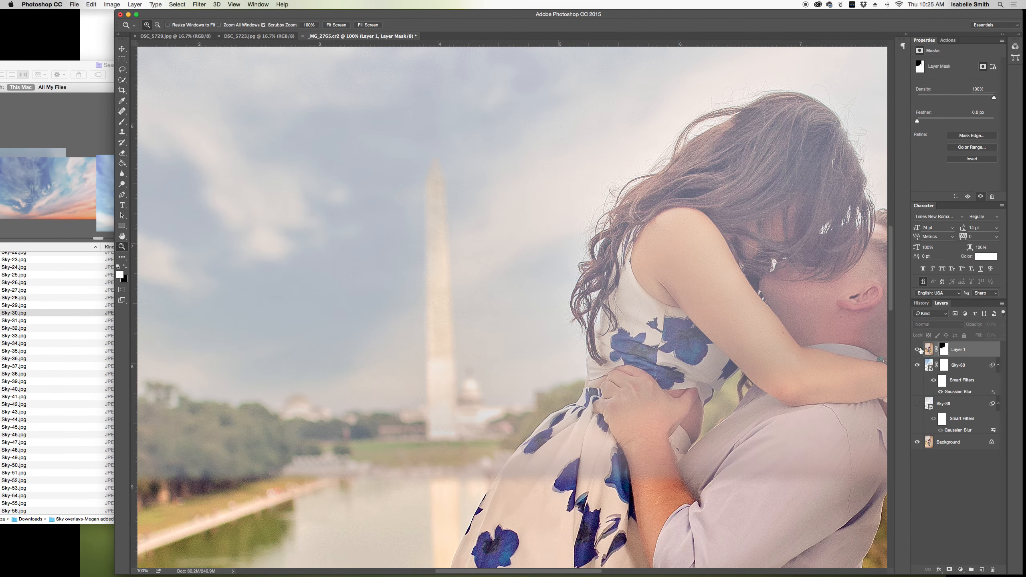
{"action": "left_click", "coordinate": [917, 349]}
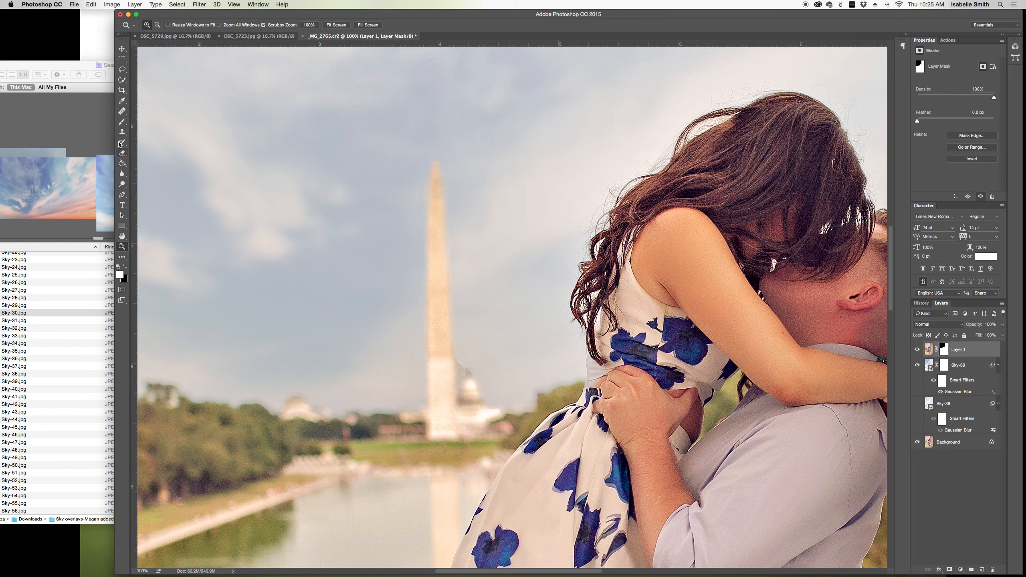
{"action": "left_click", "coordinate": [121, 121]}
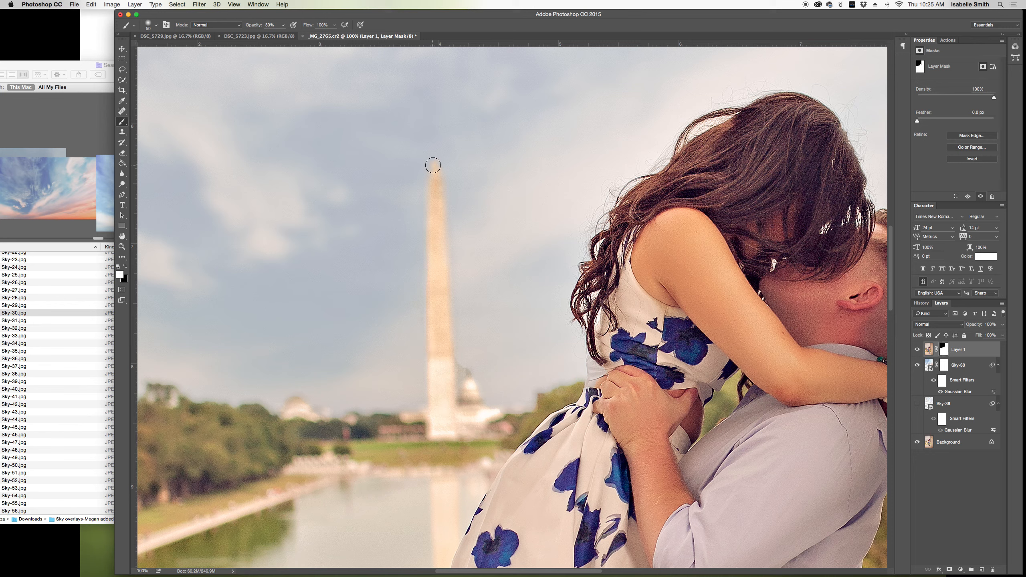
{"action": "left_click_drag", "start_coordinate": [432, 170], "coordinate": [439, 323]}
{"action": "mouse_move", "coordinate": [468, 392]}
{"action": "left_mouse_down"}
{"action": "mouse_move", "coordinate": [478, 396]}
{"action": "mouse_move", "coordinate": [472, 405]}
{"action": "left_mouse_up"}
{"action": "key", "text": "x"}
{"action": "mouse_move", "coordinate": [461, 363]}
{"action": "left_mouse_down"}
{"action": "mouse_move", "coordinate": [460, 373]}
{"action": "mouse_move", "coordinate": [465, 359]}
{"action": "mouse_move", "coordinate": [497, 386]}
{"action": "left_mouse_up"}
Step: Compare the monument and skyline with the Sky-30 layer hidden and shown
{"action": "left_click", "coordinate": [917, 365]}
{"action": "left_click", "coordinate": [916, 365]}
{"action": "left_click", "coordinate": [916, 366]}
{"action": "left_click", "coordinate": [917, 366]}
{"action": "left_click", "coordinate": [917, 366]}
{"action": "left_click", "coordinate": [917, 366]}
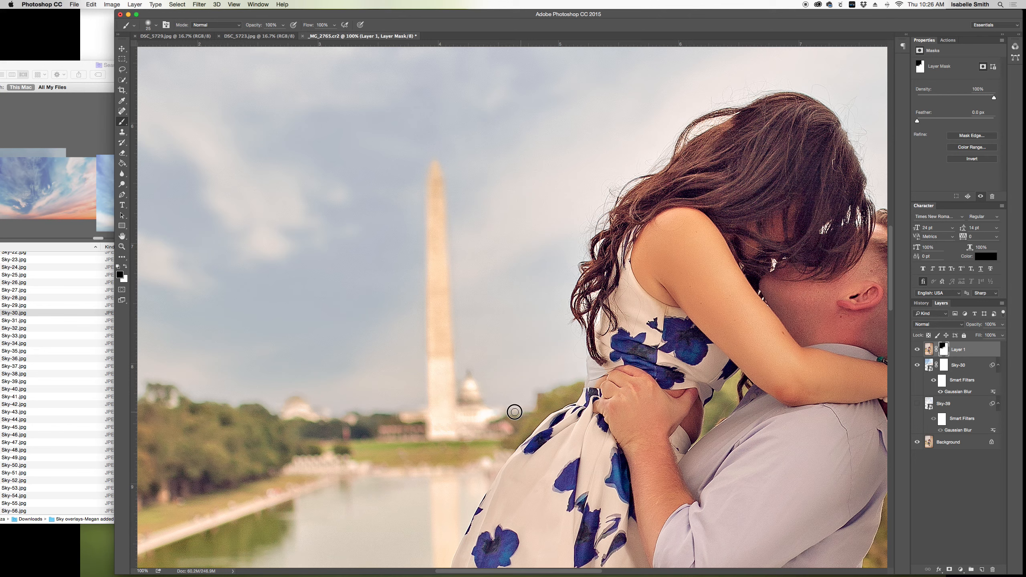
Step: Compare the edges around the couple and the column with the Sky-30 layer hidden and shown
{"action": "key", "text": "x"}
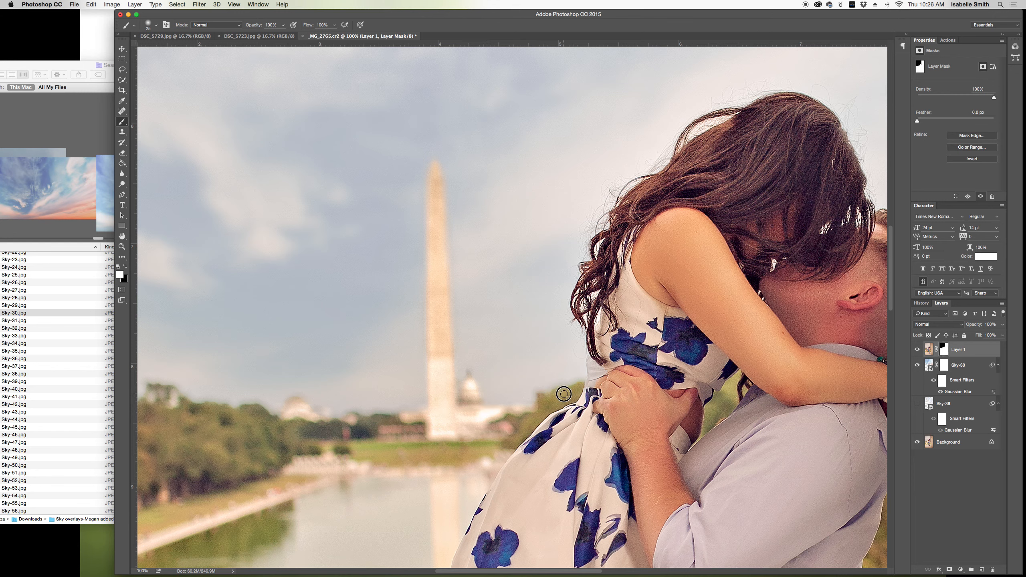
{"action": "key", "text": "x"}
{"action": "key", "text": "bracketright"}
{"action": "mouse_move", "coordinate": [794, 124]}
{"action": "left_mouse_down"}
{"action": "mouse_move", "coordinate": [658, 156]}
{"action": "mouse_move", "coordinate": [590, 156]}
{"action": "left_mouse_up"}
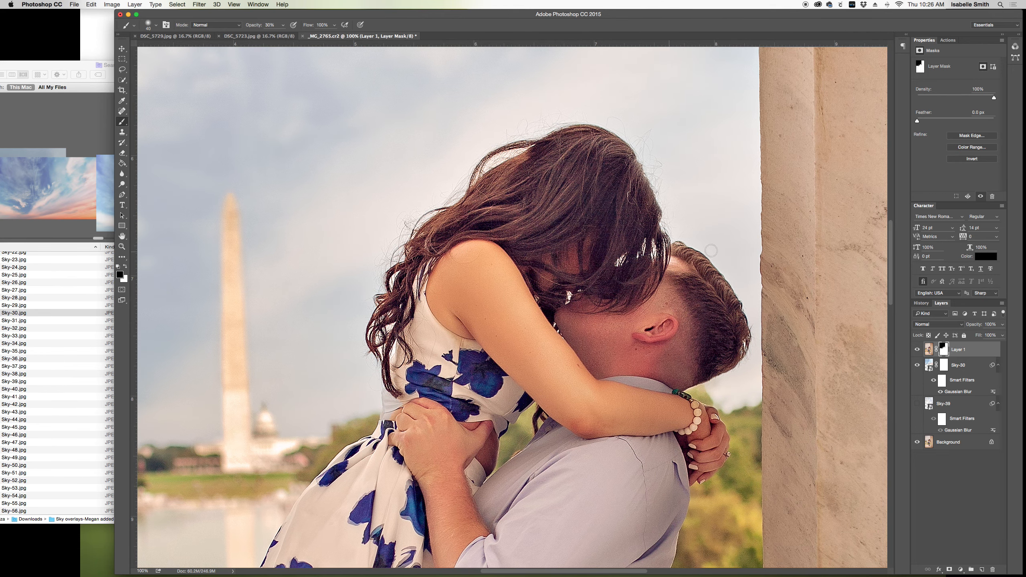
{"action": "left_click", "coordinate": [916, 367]}
{"action": "left_click", "coordinate": [917, 366]}
{"action": "left_click", "coordinate": [917, 366]}
{"action": "left_click", "coordinate": [917, 366]}
{"action": "left_click", "coordinate": [916, 366]}
{"action": "left_click", "coordinate": [917, 366]}
{"action": "left_click", "coordinate": [917, 364]}
{"action": "left_click", "coordinate": [917, 365]}
Step: Touch up Layer 1's mask with a black stroke beside the woman's bracelet and a white stroke by the man's nape
{"action": "left_click", "coordinate": [944, 348]}
{"action": "left_click_drag", "start_coordinate": [704, 392], "coordinate": [714, 399]}
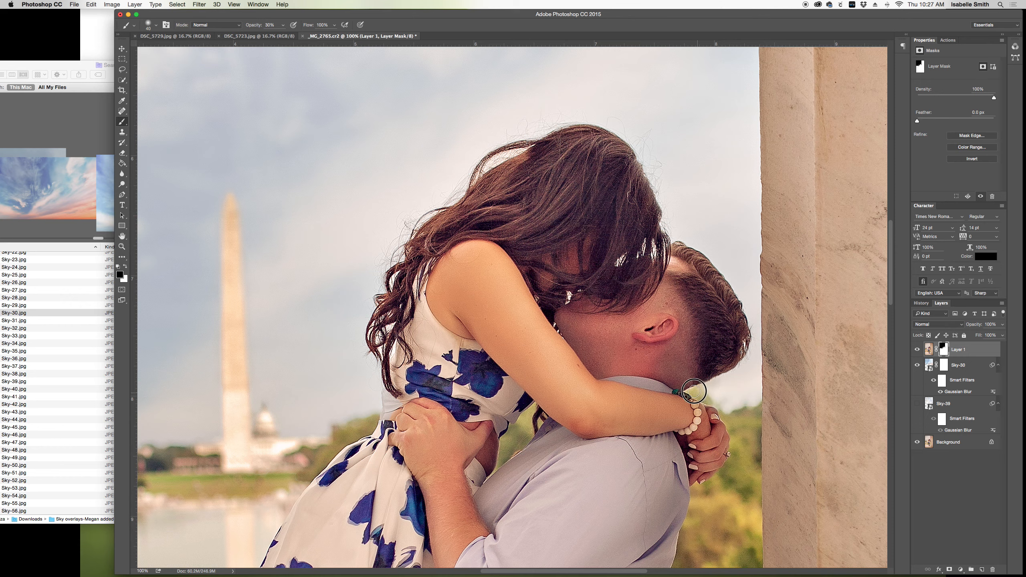
{"action": "key", "text": "x"}
{"action": "key", "text": "0"}
{"action": "key", "text": "bracketleft"}
{"action": "left_click_drag", "start_coordinate": [708, 374], "coordinate": [719, 369]}
{"action": "scroll", "coordinate": [579, 429], "scroll_direction": "down", "scroll_amount": 3}
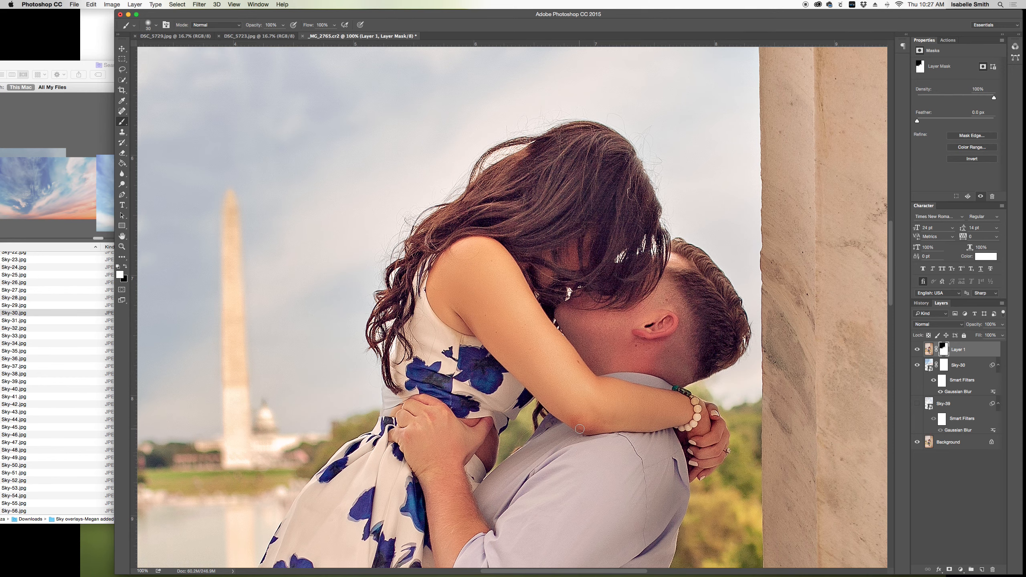
Step: Fit the whole image on screen and compare it with the Sky-30 layer hidden and shown
{"action": "left_click", "coordinate": [121, 246]}
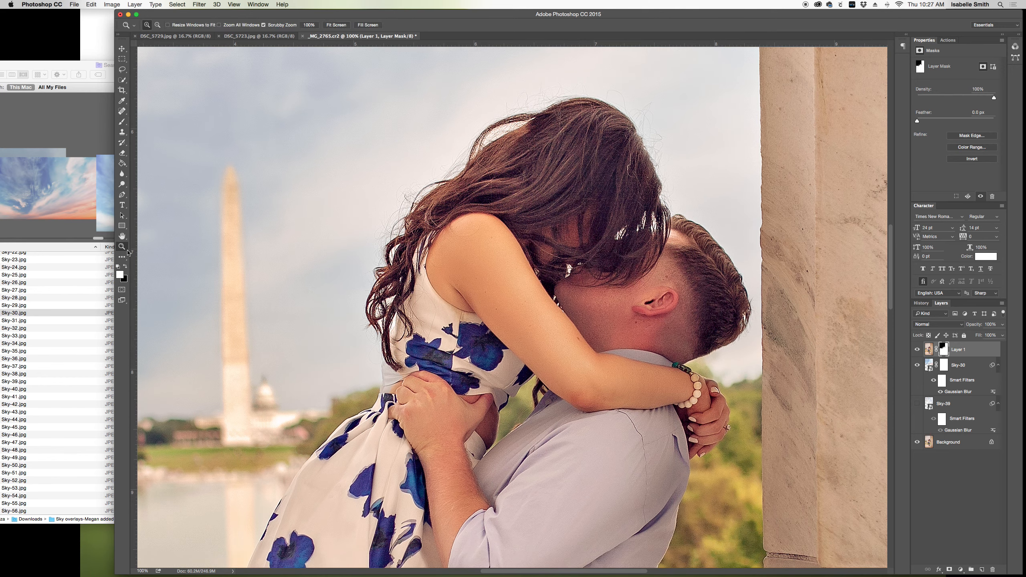
{"action": "right_click", "coordinate": [521, 396]}
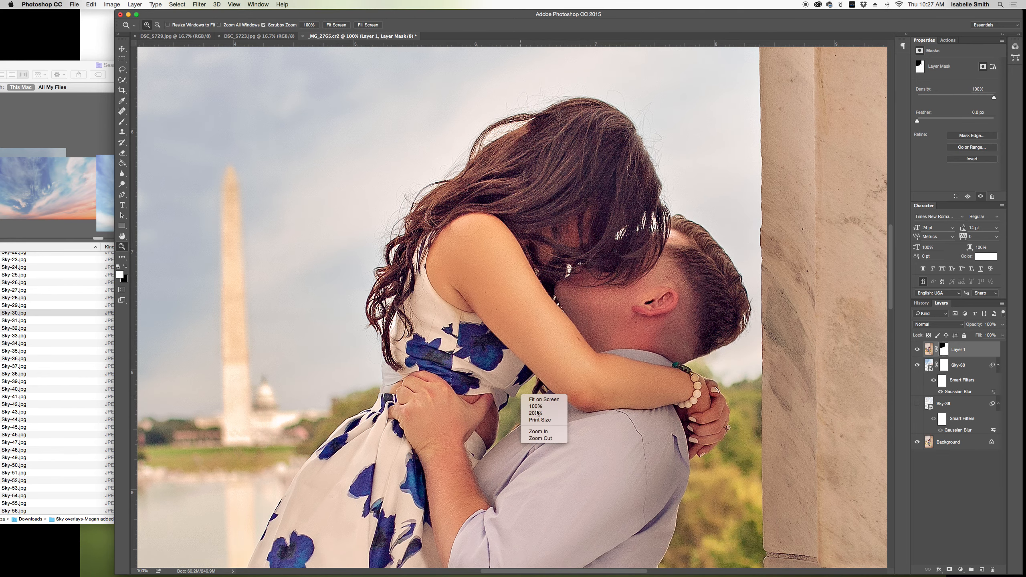
{"action": "left_click", "coordinate": [540, 399]}
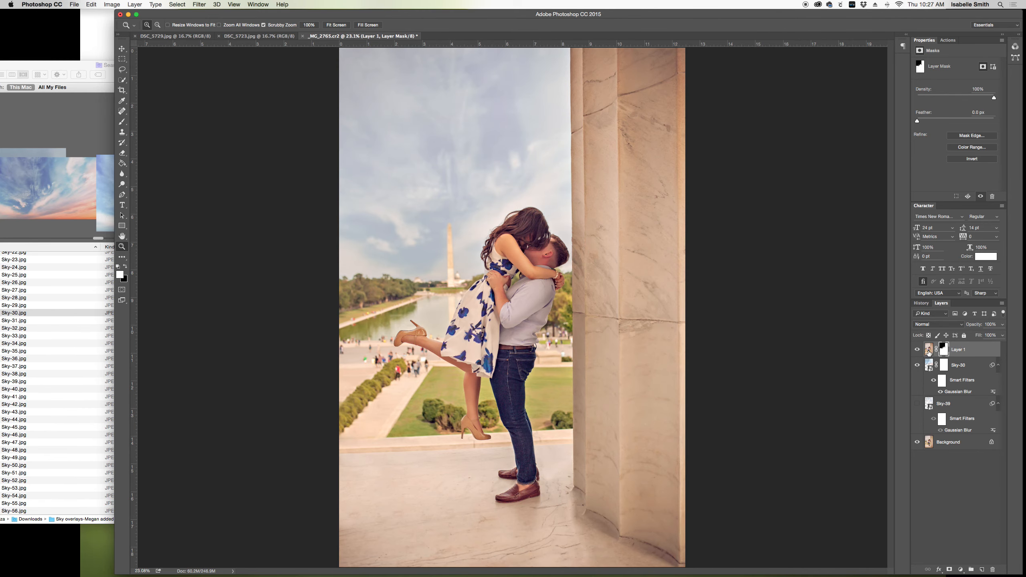
{"action": "left_click", "coordinate": [917, 365]}
{"action": "left_click", "coordinate": [917, 366]}
{"action": "left_click", "coordinate": [917, 366]}
{"action": "left_click", "coordinate": [916, 369]}
Step: Set the Sky-30 layer's opacity to 50%
{"action": "left_click", "coordinate": [981, 366]}
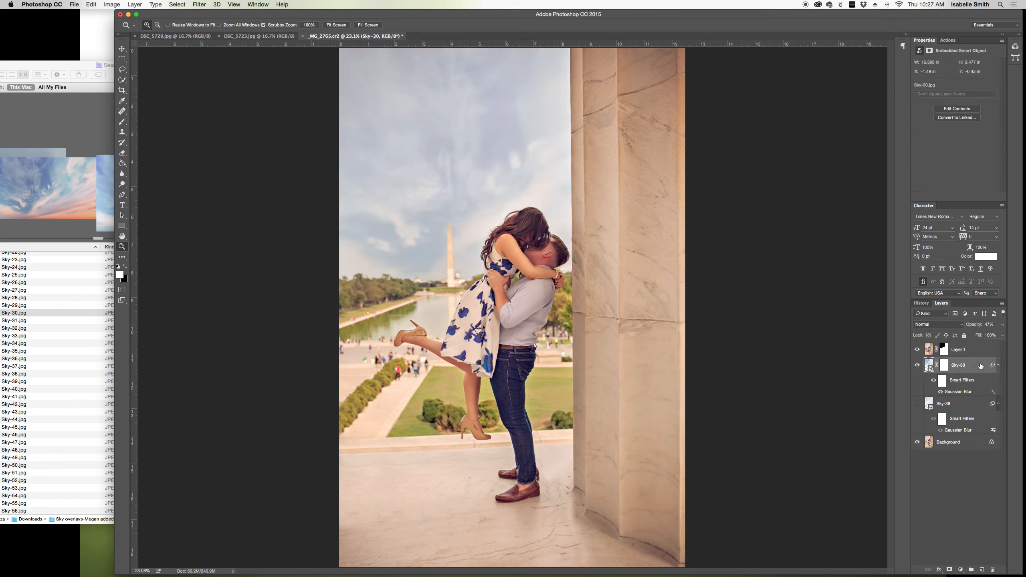
{"action": "left_click", "coordinate": [1003, 326]}
{"action": "left_click_drag", "start_coordinate": [981, 337], "coordinate": [1015, 337]}
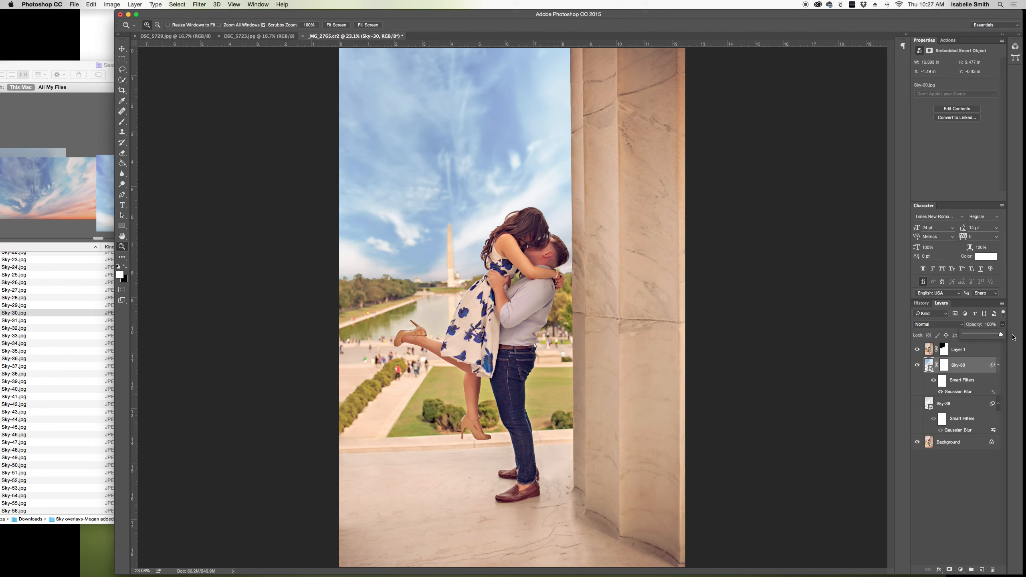
{"action": "left_click_drag", "start_coordinate": [977, 338], "coordinate": [982, 338]}
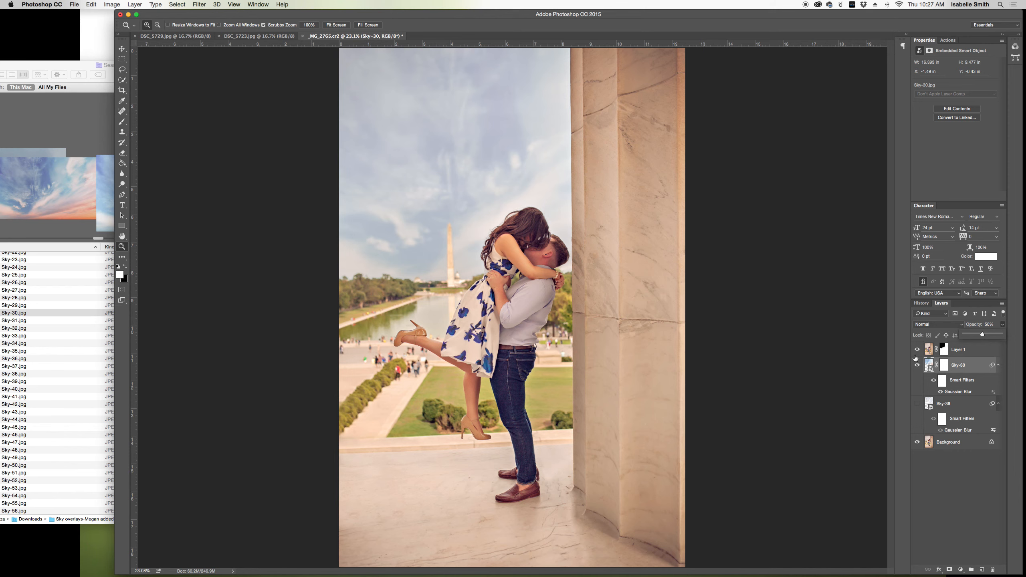
{"action": "right_click", "coordinate": [955, 442]}
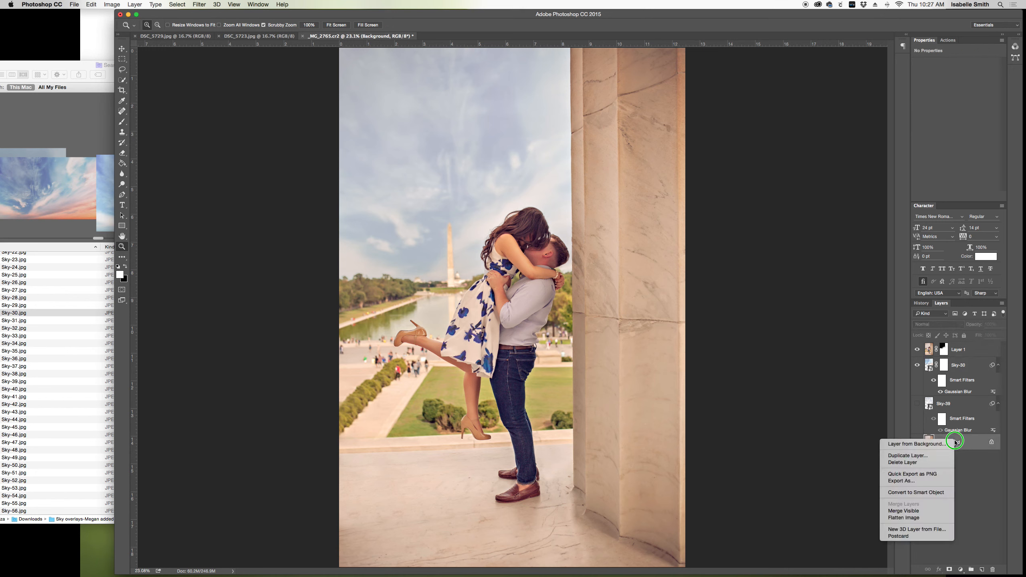
{"action": "left_click", "coordinate": [916, 518]}
{"action": "left_click", "coordinate": [535, 185]}
{"action": "left_click", "coordinate": [921, 303]}
{"action": "scroll", "coordinate": [980, 564], "scroll_direction": "up", "scroll_amount": 10}
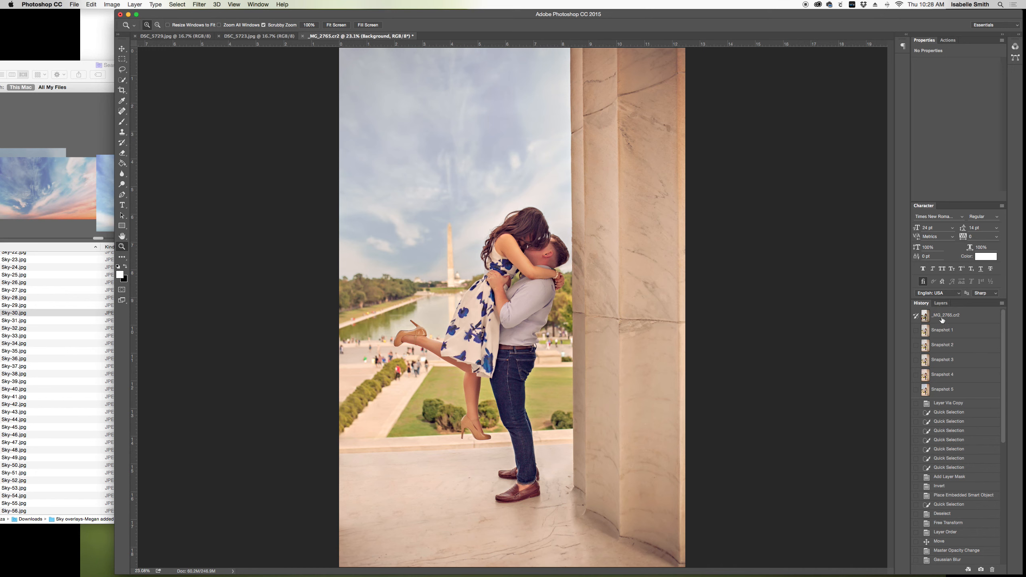
{"action": "left_click", "coordinate": [940, 303]}
Step: Flatten the image into the Background layer, discarding the hidden layers
{"action": "right_click", "coordinate": [949, 442]}
{"action": "left_click", "coordinate": [972, 516]}
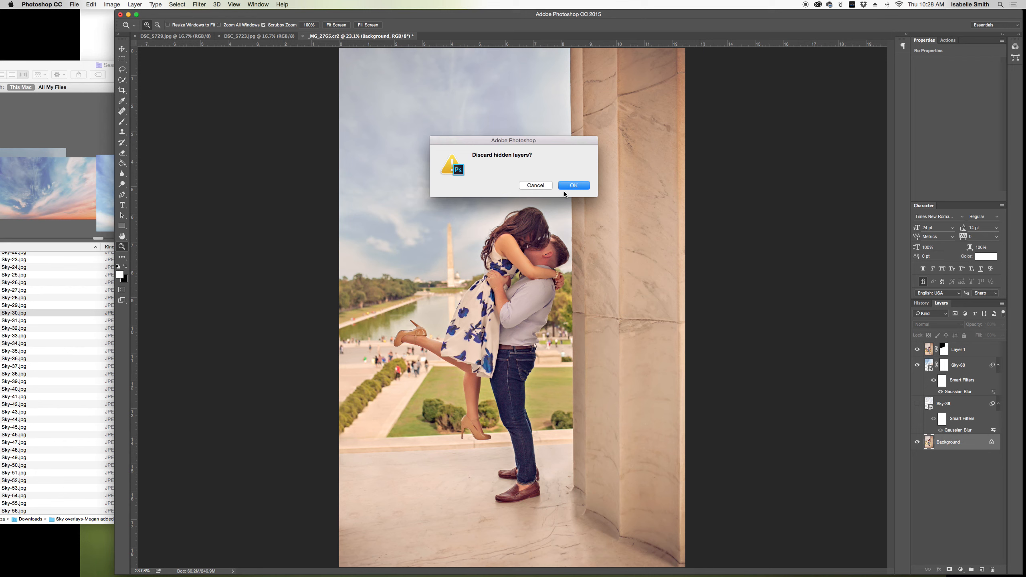
{"action": "left_click", "coordinate": [568, 186]}
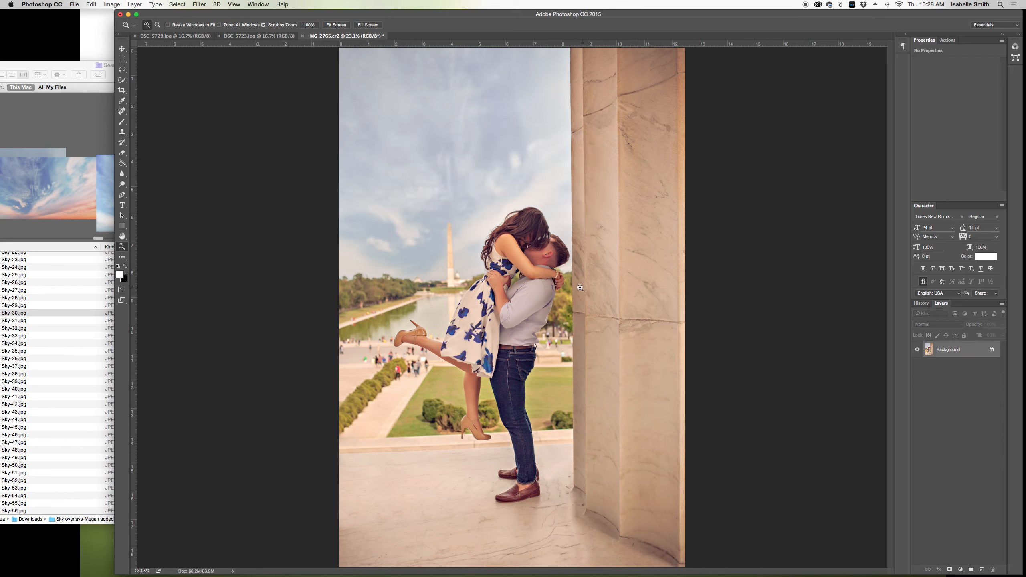
Step: Check the layered version stored in Snapshot 5 and return to the Flatten Image history state
{"action": "left_click", "coordinate": [921, 303]}
{"action": "scroll", "coordinate": [951, 363], "scroll_direction": "up", "scroll_amount": 5}
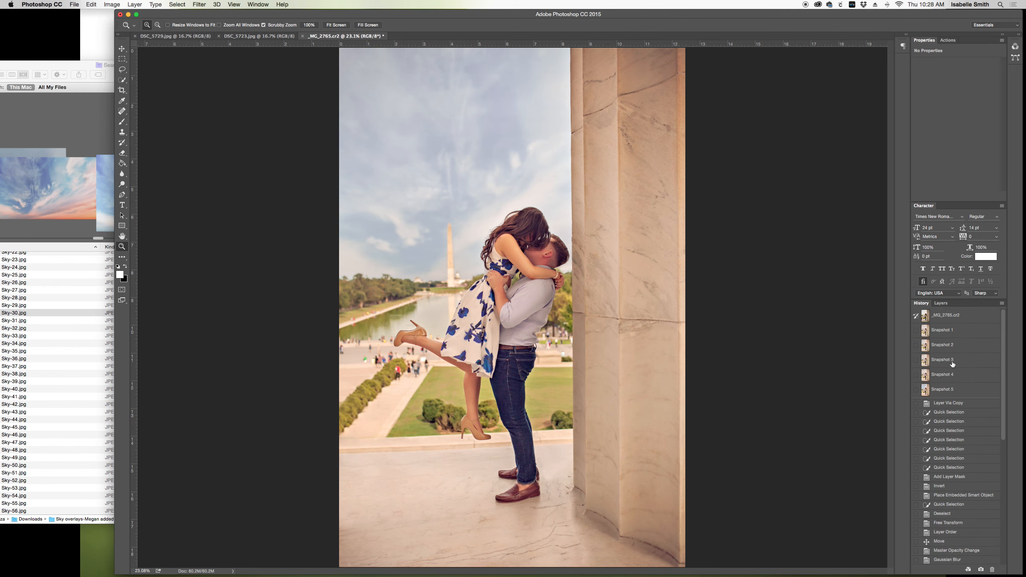
{"action": "left_click", "coordinate": [952, 391]}
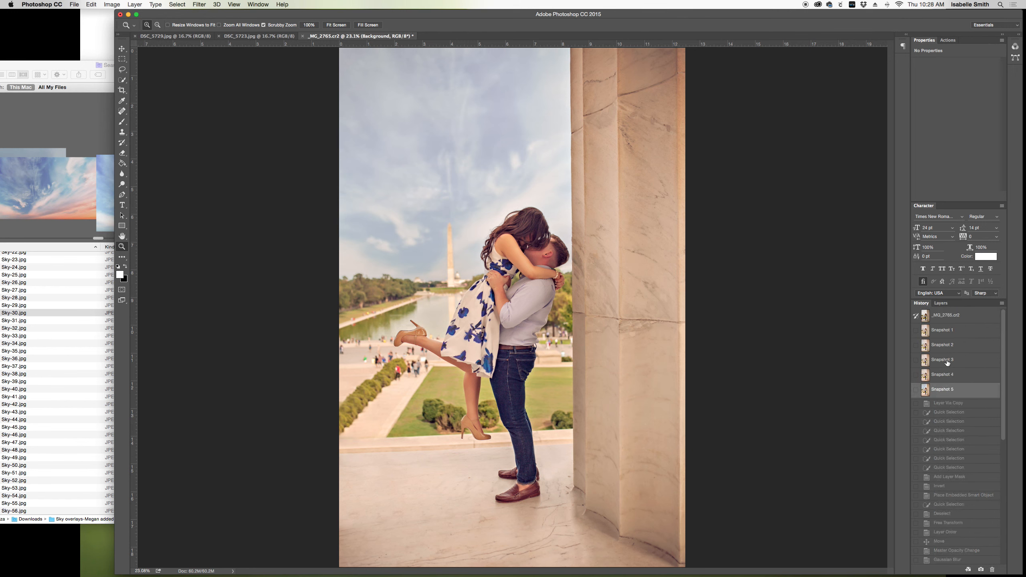
{"action": "left_click", "coordinate": [941, 303]}
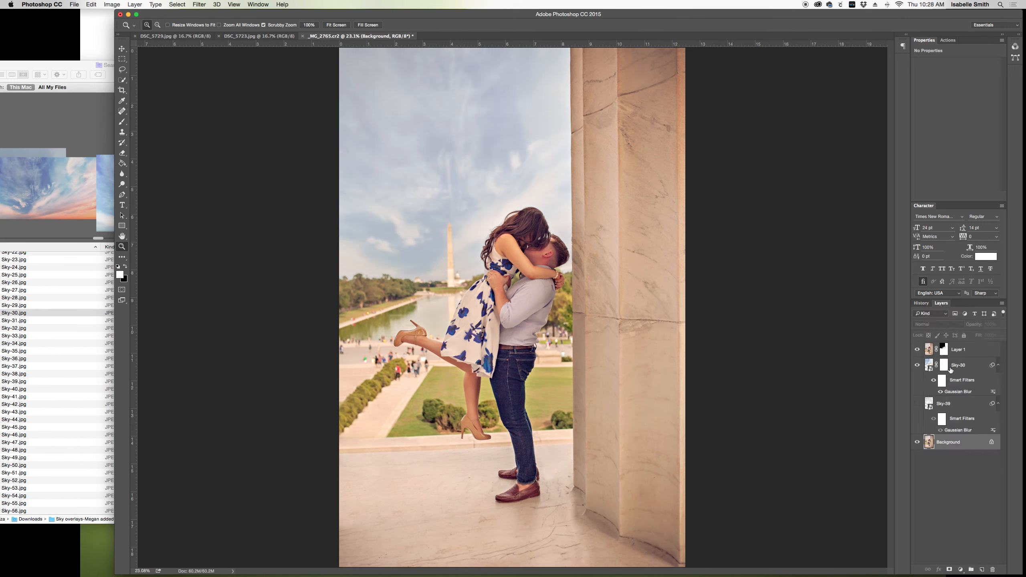
{"action": "left_click", "coordinate": [920, 304]}
{"action": "scroll", "coordinate": [974, 497], "scroll_direction": "down", "scroll_amount": 10}
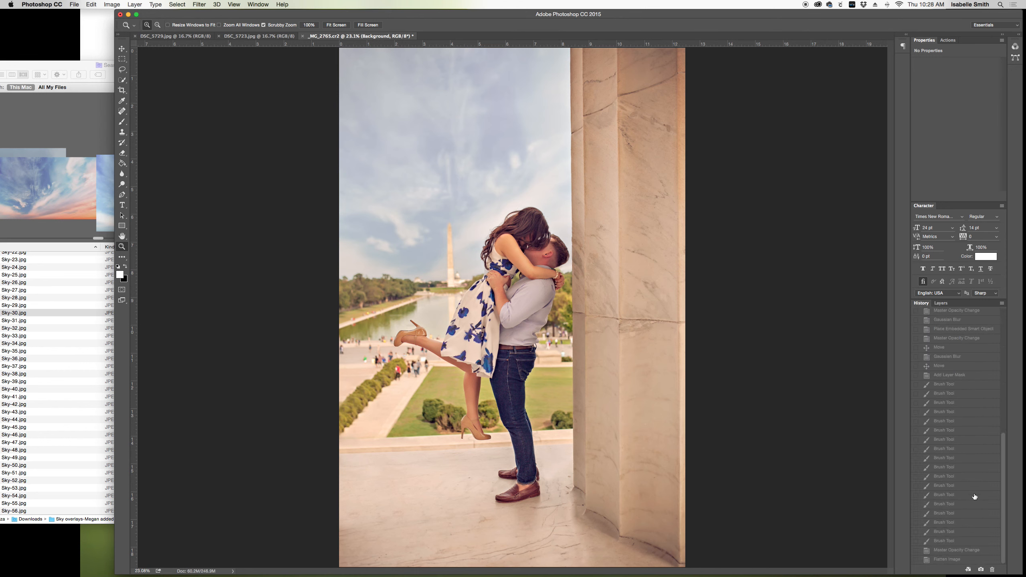
{"action": "left_click", "coordinate": [953, 560]}
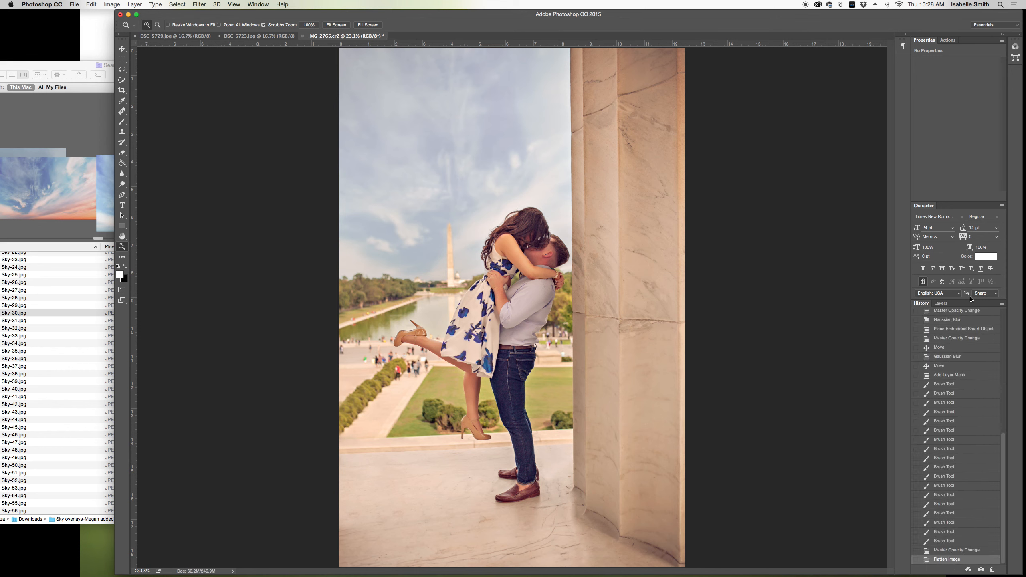
{"action": "left_click", "coordinate": [940, 303]}
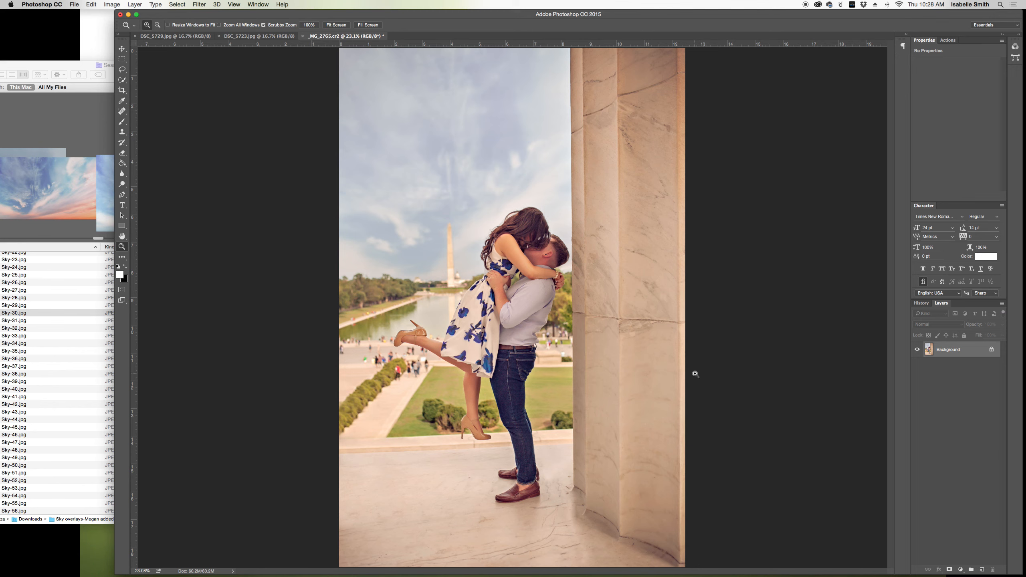
Step: Duplicate the flattened background onto a new layer and open the copy in the Liquify filter
{"action": "key", "text": "super+j"}
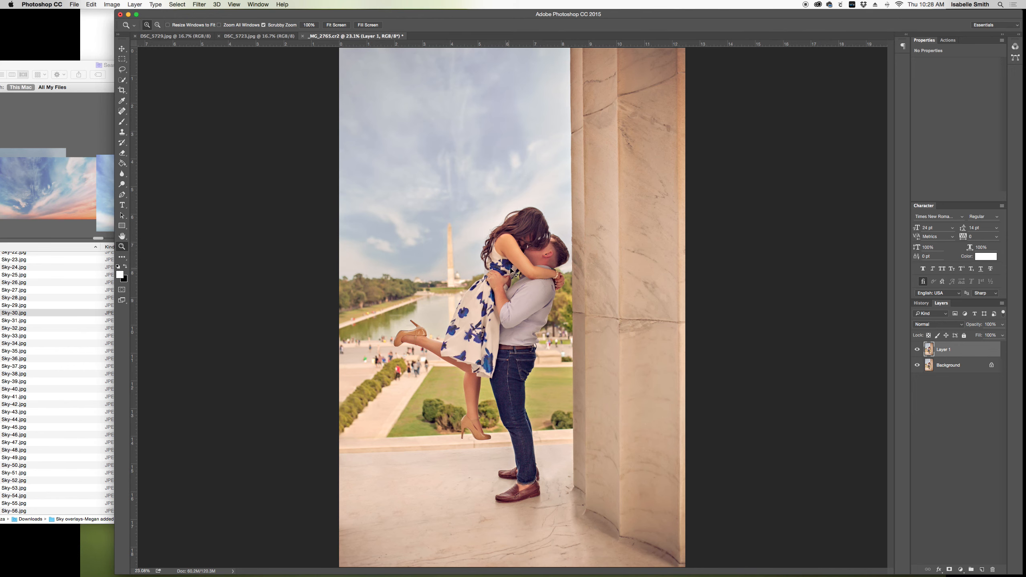
{"action": "key", "text": "super+shift+x"}
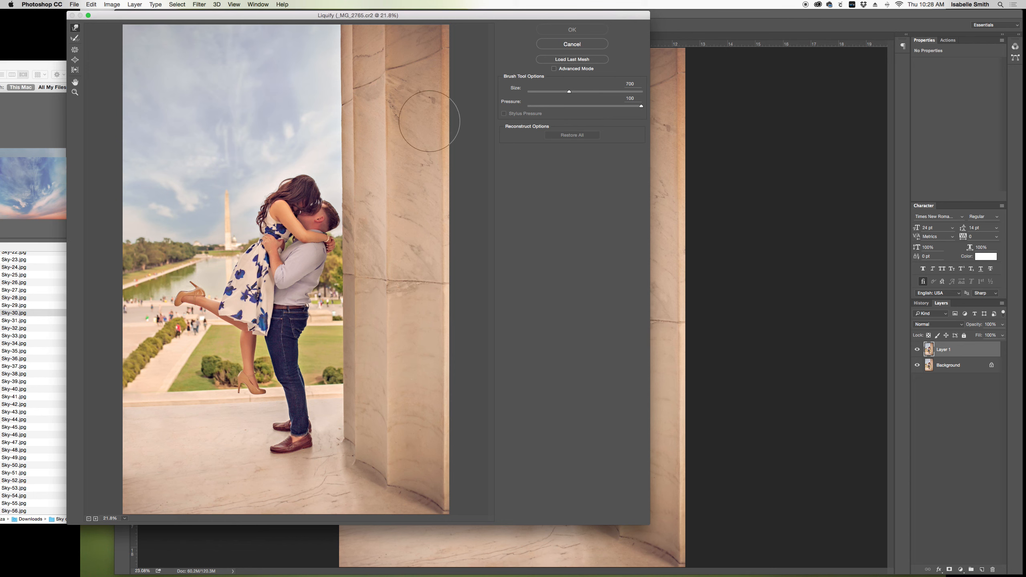
{"action": "left_click", "coordinate": [598, 46]}
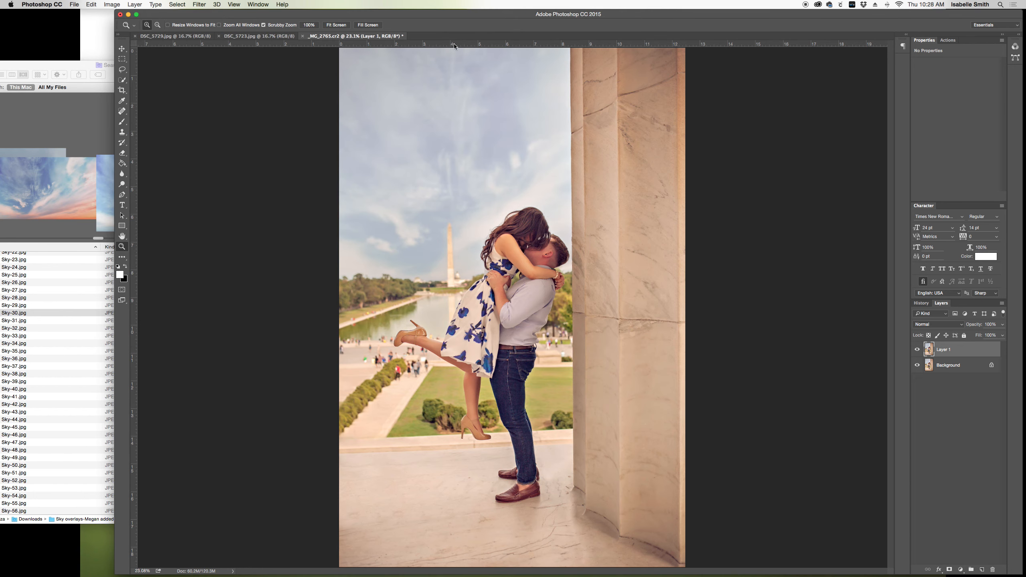
{"action": "left_click", "coordinate": [199, 4]}
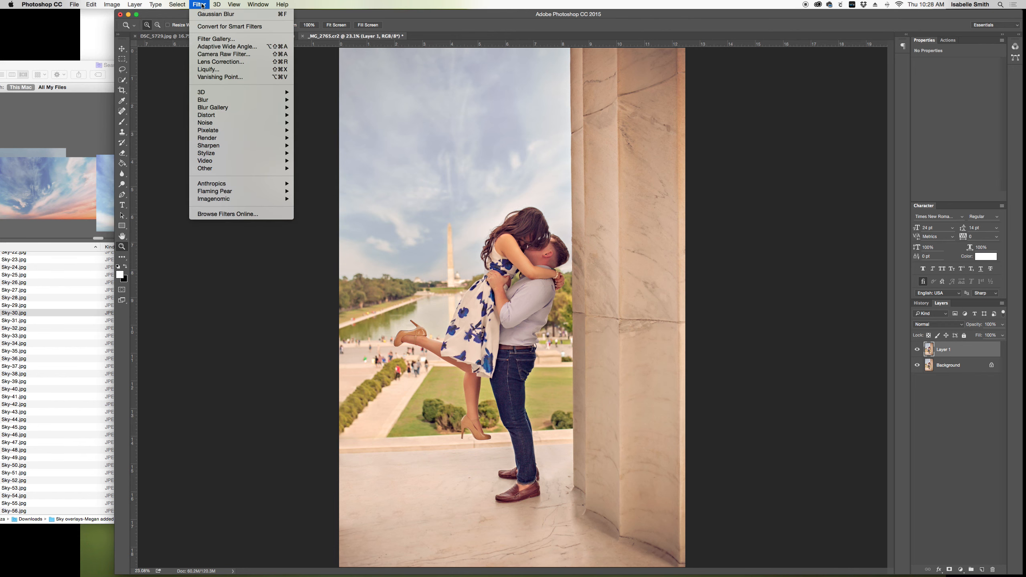
{"action": "left_click", "coordinate": [209, 69]}
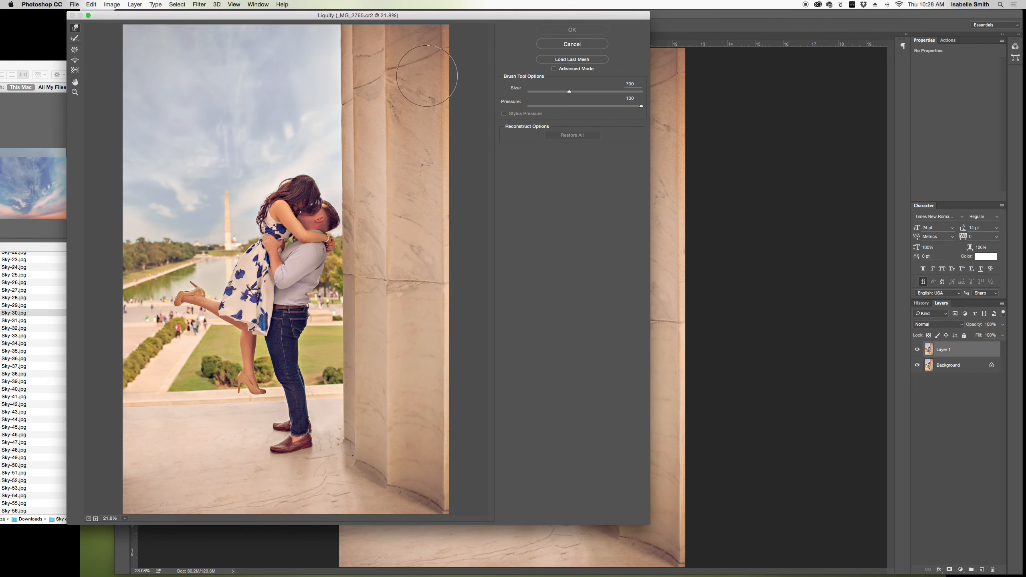
{"action": "mouse_move", "coordinate": [442, 18]}
{"action": "left_mouse_down"}
{"action": "mouse_move", "coordinate": [475, 58]}
{"action": "mouse_move", "coordinate": [508, 58]}
{"action": "left_mouse_up"}
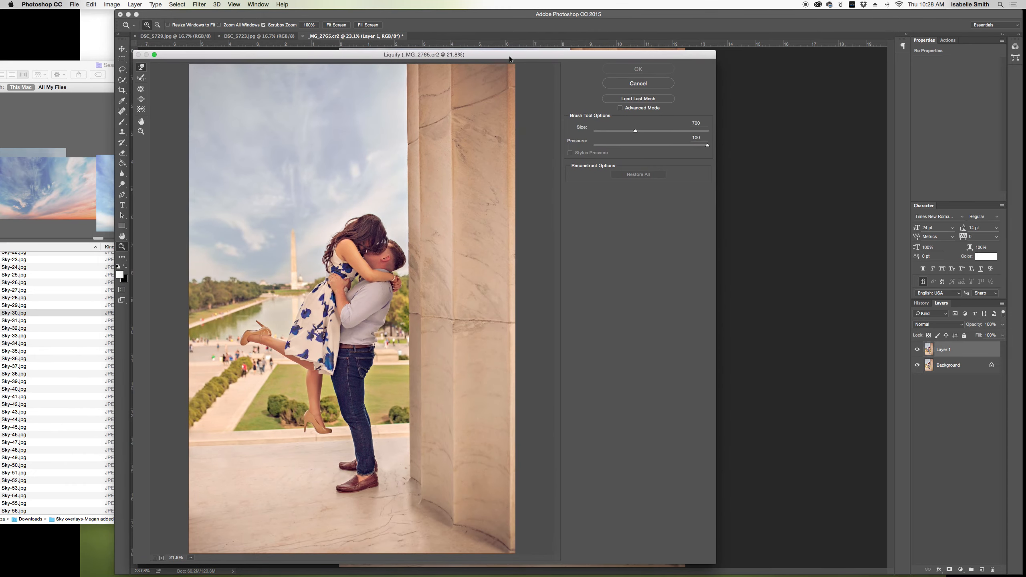
Step: Make a short Reconstruct tool stroke on the man's shirt beside the woman's waist at 200% in Liquify
{"action": "left_click", "coordinate": [141, 132]}
{"action": "left_click", "coordinate": [347, 288]}
{"action": "left_click", "coordinate": [349, 310]}
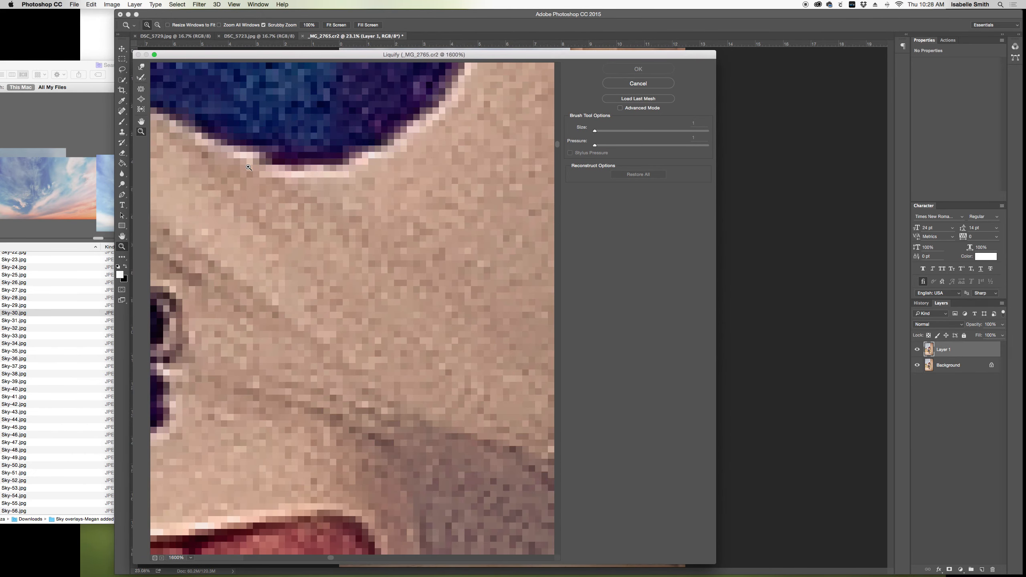
{"action": "left_click", "coordinate": [155, 558]}
{"action": "left_click", "coordinate": [154, 558]}
{"action": "left_click", "coordinate": [154, 558]}
{"action": "left_click", "coordinate": [154, 559]}
{"action": "left_click", "coordinate": [155, 559]}
{"action": "left_click", "coordinate": [154, 559]}
{"action": "scroll", "coordinate": [337, 352], "scroll_direction": "down", "scroll_amount": 5}
{"action": "scroll", "coordinate": [337, 352], "scroll_direction": "up", "scroll_amount": 3}
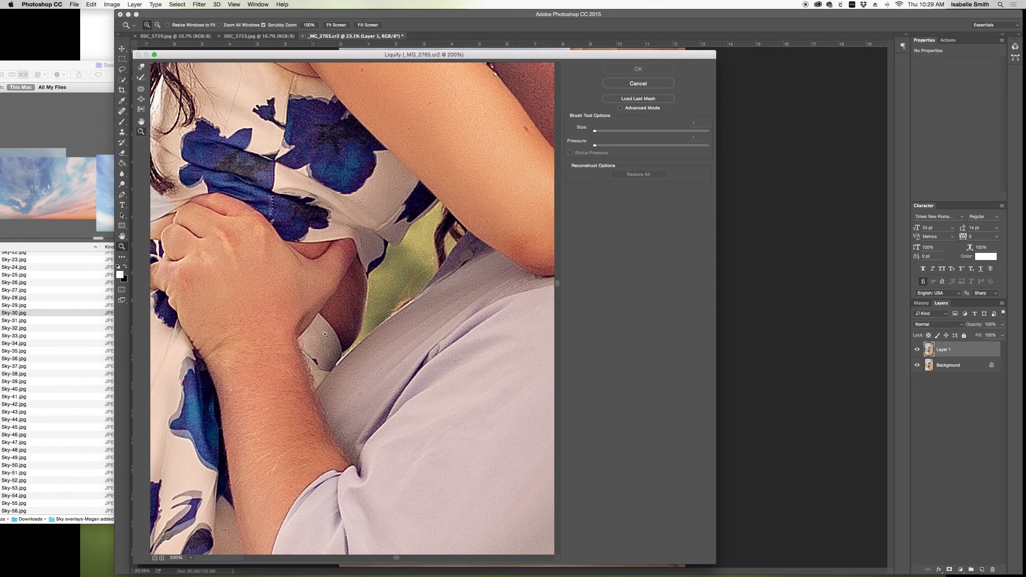
{"action": "left_click", "coordinate": [142, 67]}
{"action": "left_click", "coordinate": [141, 78]}
{"action": "key", "text": "bracketleft"}
{"action": "key", "text": "bracketleft"}
{"action": "left_click_drag", "start_coordinate": [343, 386], "coordinate": [340, 369]}
Step: Reshape the edge beside the green gap between the couple using the Forward Warp tool, reducing the brush to 50 and 20
{"action": "left_click", "coordinate": [141, 67]}
{"action": "key", "text": "bracketleft"}
{"action": "key", "text": "bracketleft"}
{"action": "key", "text": "bracketleft"}
{"action": "key", "text": "bracketleft"}
{"action": "key", "text": "bracketleft"}
{"action": "key", "text": "bracketleft"}
{"action": "key", "text": "bracketleft"}
{"action": "key", "text": "bracketleft"}
{"action": "key", "text": "bracketleft"}
{"action": "key", "text": "bracketleft"}
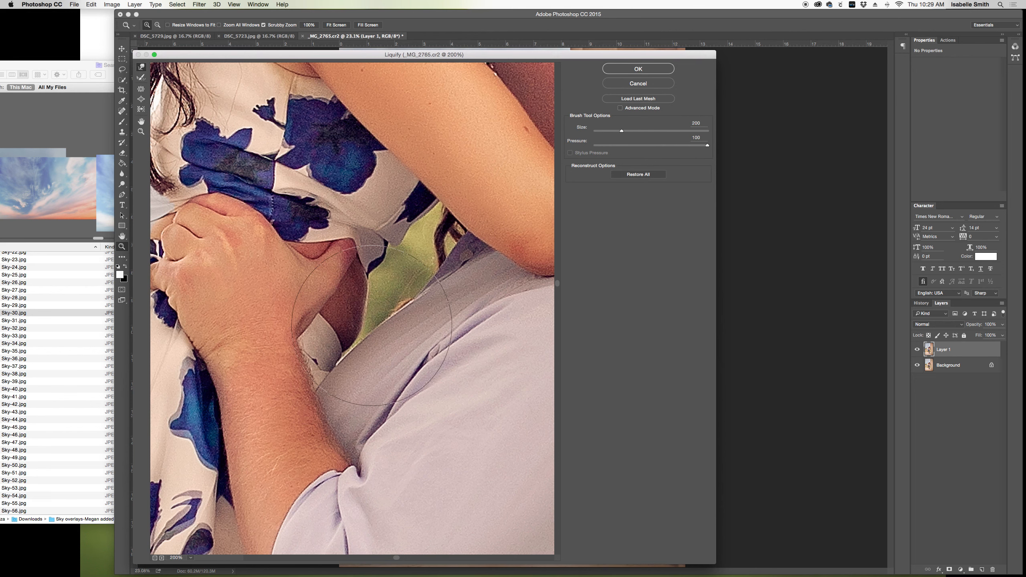
{"action": "key", "text": "bracketleft"}
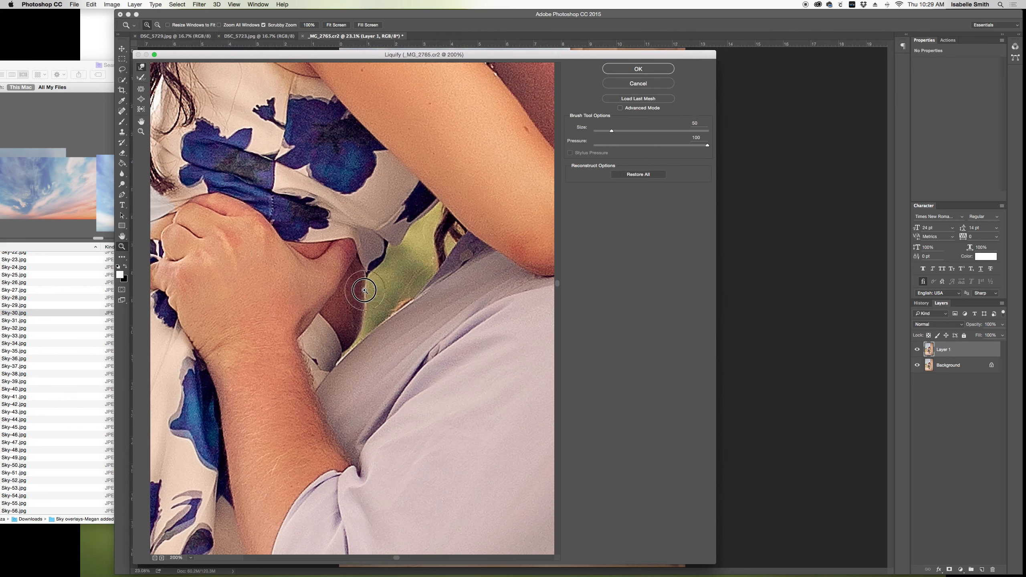
{"action": "key", "text": "bracketleft"}
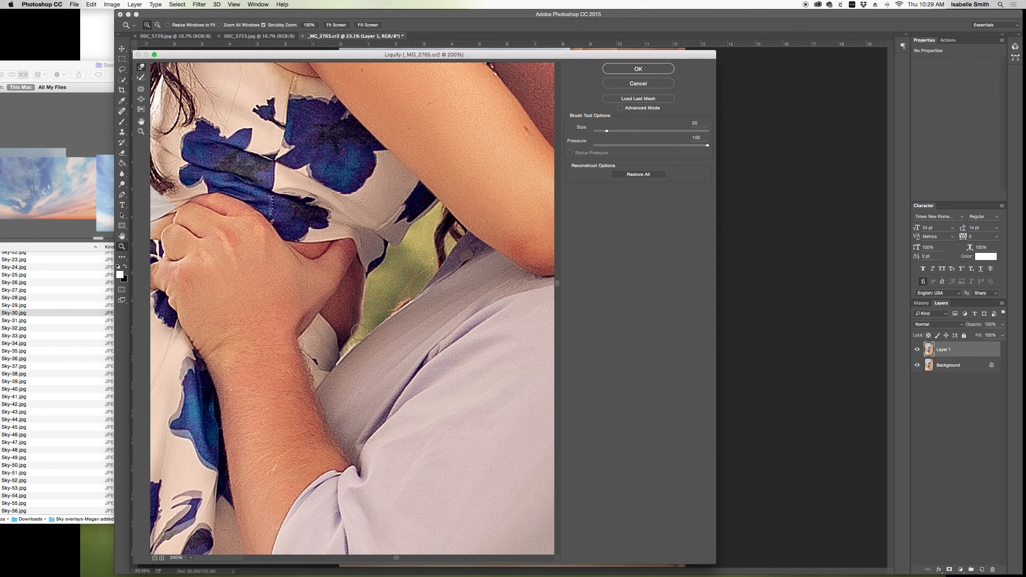
Step: Refine the shirt edge along the green gap using Forward Warp with brush sizes between 40 and 100, and apply the Liquify changes
{"action": "key", "text": "bracketright"}
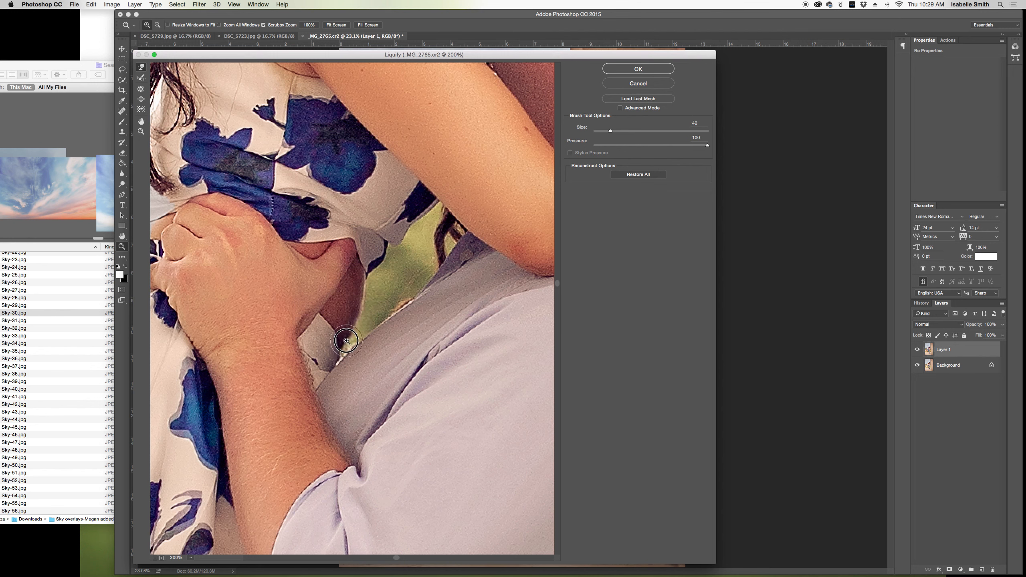
{"action": "left_click_drag", "start_coordinate": [337, 351], "coordinate": [337, 353]}
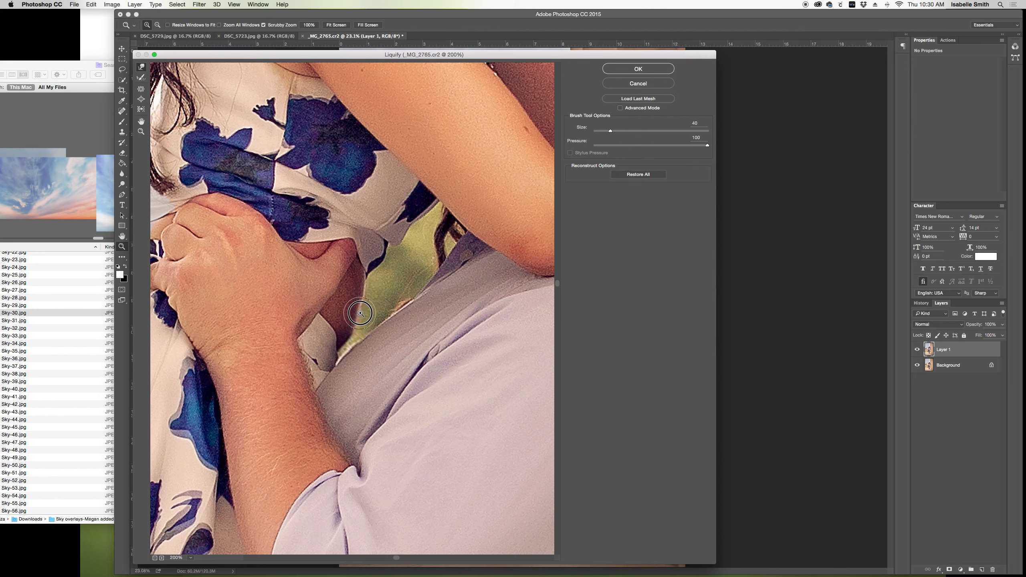
{"action": "key", "text": "bracketright"}
{"action": "key", "text": "bracketright"}
{"action": "key", "text": "bracketright"}
{"action": "key", "text": "bracketright"}
{"action": "key", "text": "bracketright"}
{"action": "key", "text": "bracketright"}
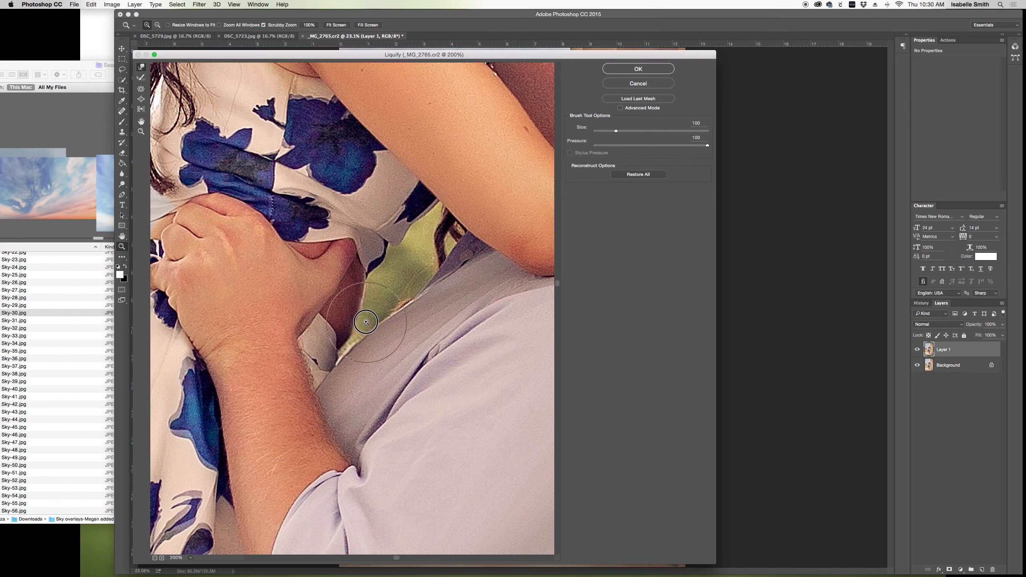
{"action": "key", "text": "bracketleft"}
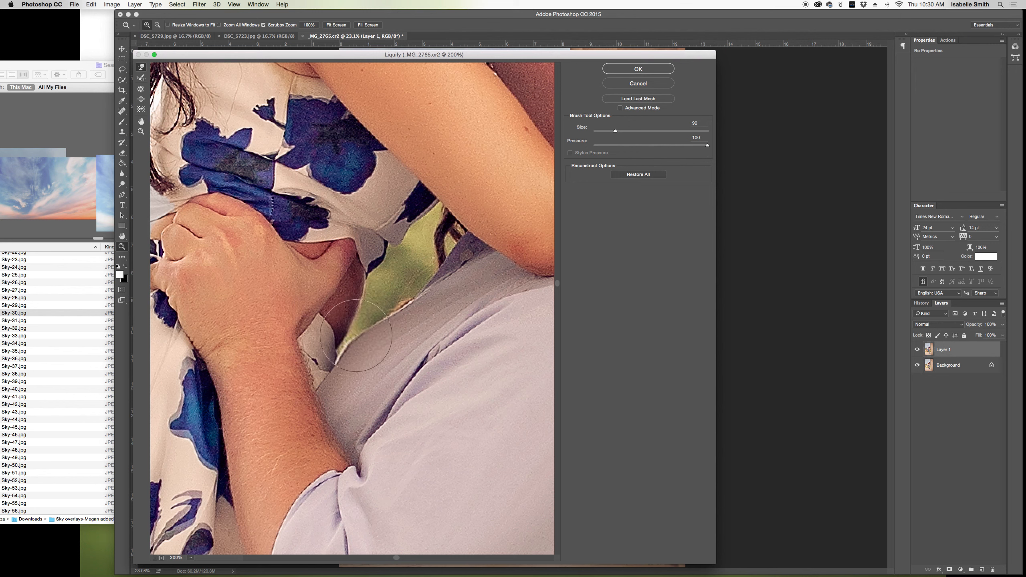
{"action": "key", "text": "bracketright"}
{"action": "key", "text": "bracketleft"}
{"action": "key", "text": "bracketleft"}
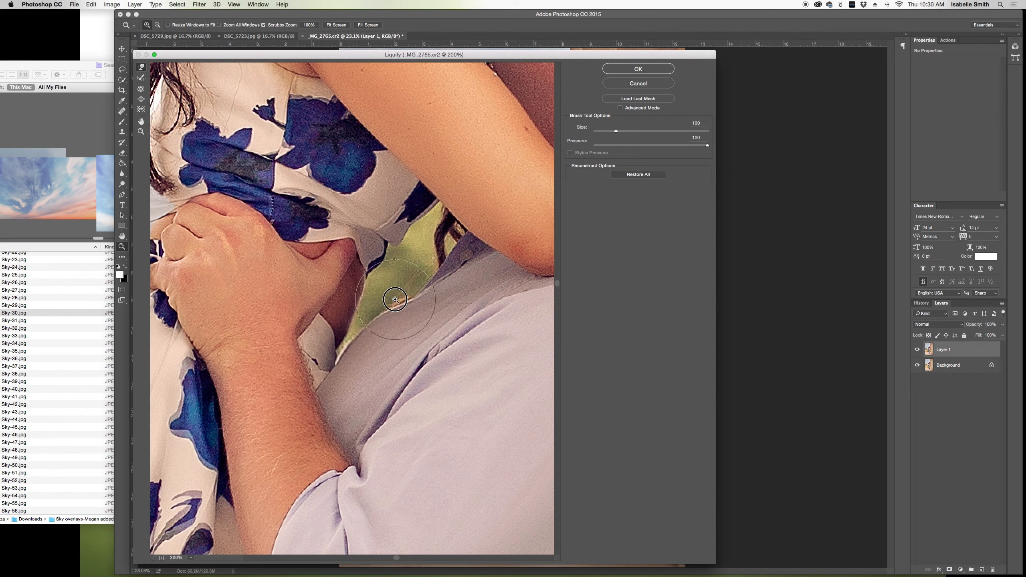
{"action": "left_click_drag", "start_coordinate": [407, 298], "coordinate": [418, 291]}
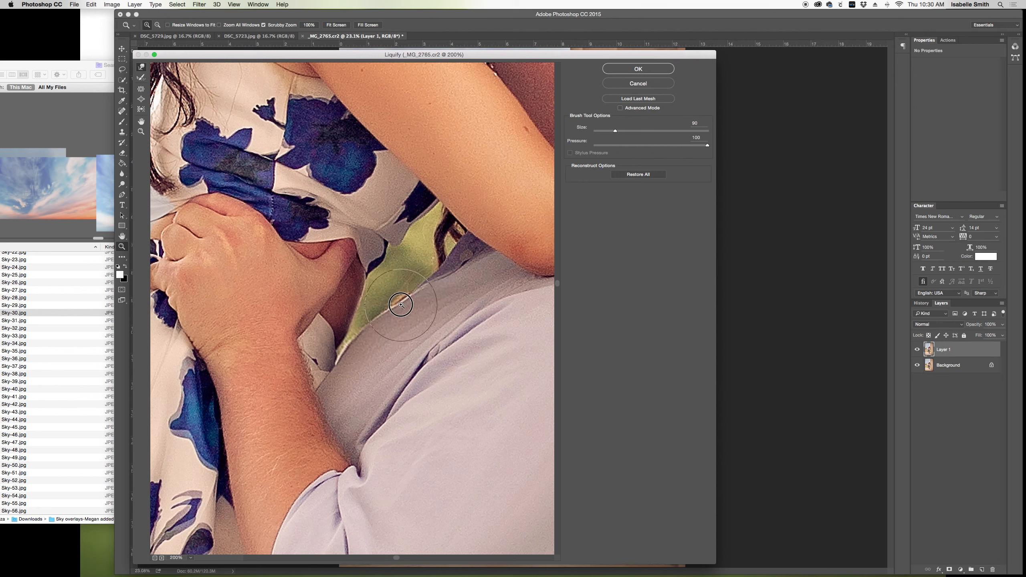
{"action": "key", "text": "bracketright"}
{"action": "key", "text": "bracketleft"}
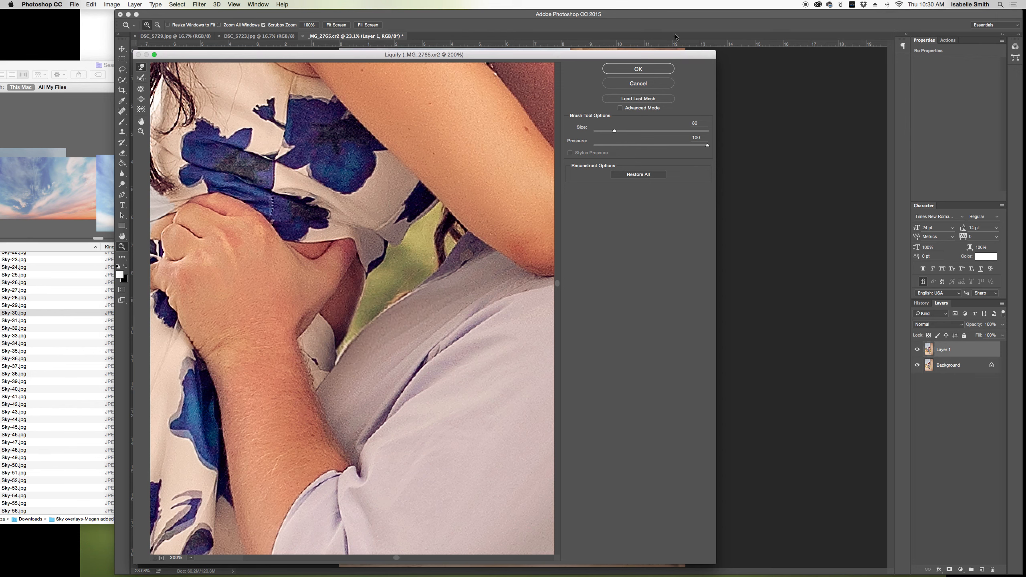
{"action": "left_click", "coordinate": [638, 69]}
Step: Compare the couple before and after the Liquify edit by toggling Layer 1's visibility at a closer zoom
{"action": "left_click", "coordinate": [539, 290]}
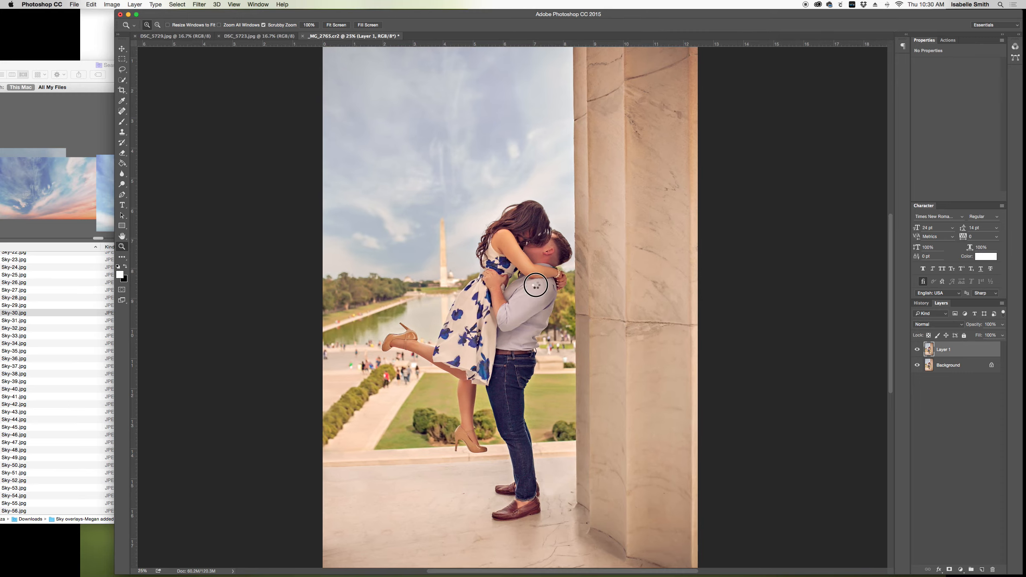
{"action": "left_click", "coordinate": [539, 290]}
{"action": "left_click", "coordinate": [539, 290]}
{"action": "left_click", "coordinate": [539, 290]}
{"action": "left_click", "coordinate": [917, 350]}
{"action": "left_click", "coordinate": [917, 349]}
{"action": "left_click", "coordinate": [917, 349]}
{"action": "left_click", "coordinate": [917, 350]}
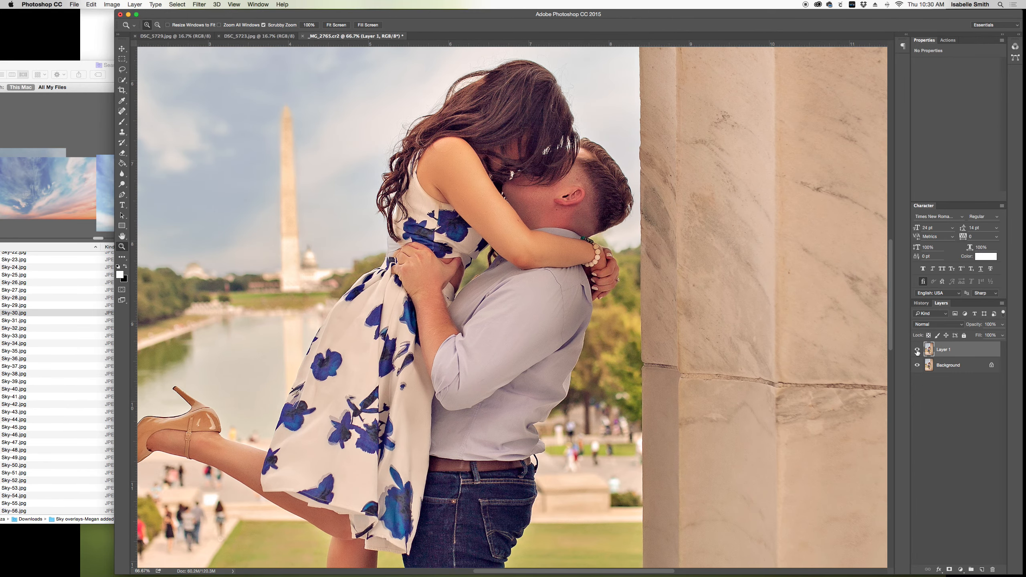
Step: Select the lower part of the green gap between the couple using the Quick Selection tool with a smaller brush
{"action": "left_click", "coordinate": [467, 300]}
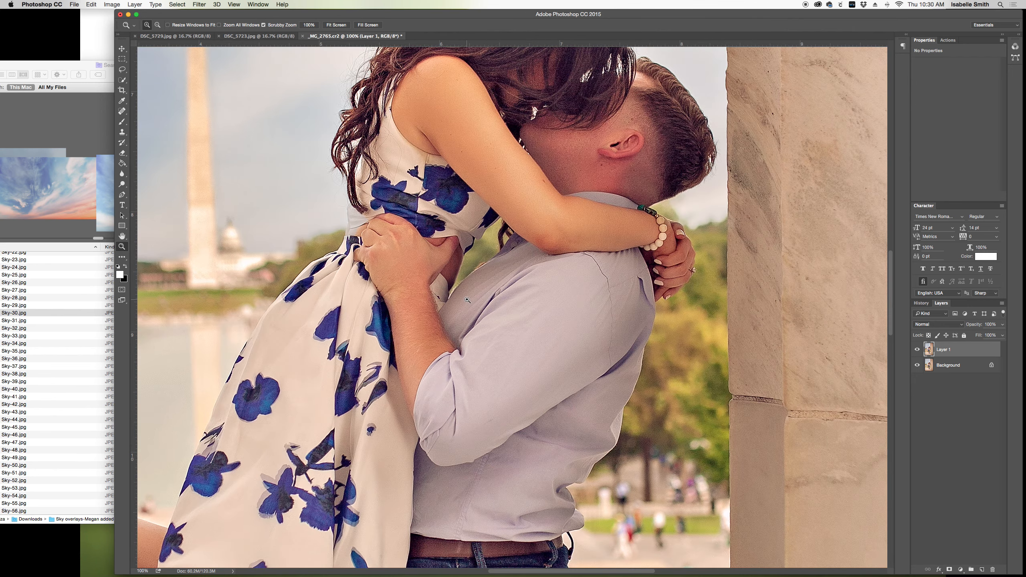
{"action": "left_click", "coordinate": [452, 238]}
{"action": "left_click", "coordinate": [435, 169]}
{"action": "scroll", "coordinate": [430, 185], "scroll_direction": "up", "scroll_amount": 1}
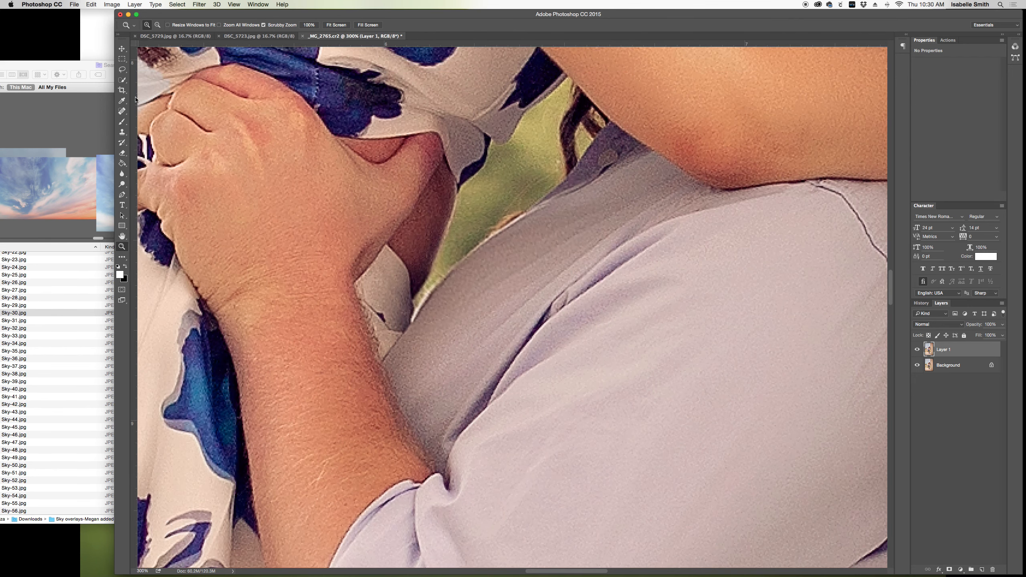
{"action": "left_click", "coordinate": [122, 80]}
{"action": "key", "text": "bracketleft"}
{"action": "key", "text": "bracketleft"}
{"action": "key", "text": "bracketleft"}
{"action": "key", "text": "bracketleft"}
{"action": "key", "text": "bracketleft"}
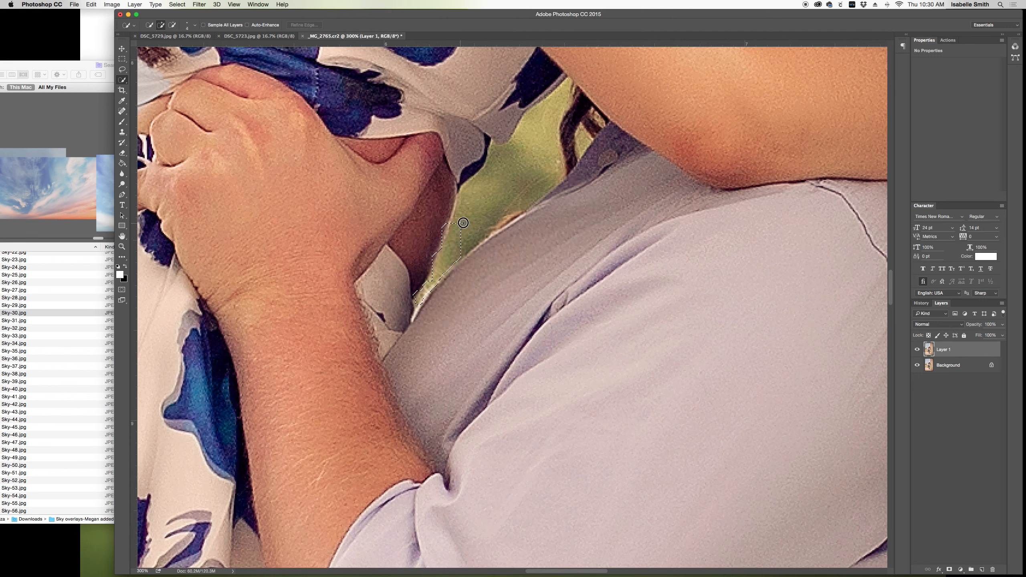
{"action": "left_click_drag", "start_coordinate": [489, 207], "coordinate": [463, 240]}
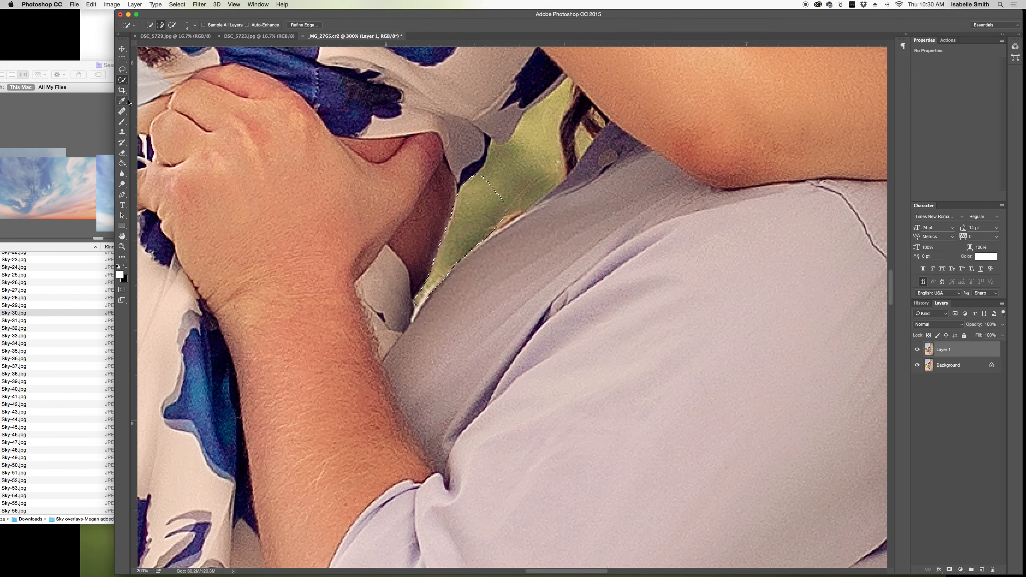
Step: Clone green background inside the selected gap with a smaller Clone Stamp brush, and clear the selection
{"action": "left_click", "coordinate": [121, 133]}
{"action": "key", "text": "bracketleft"}
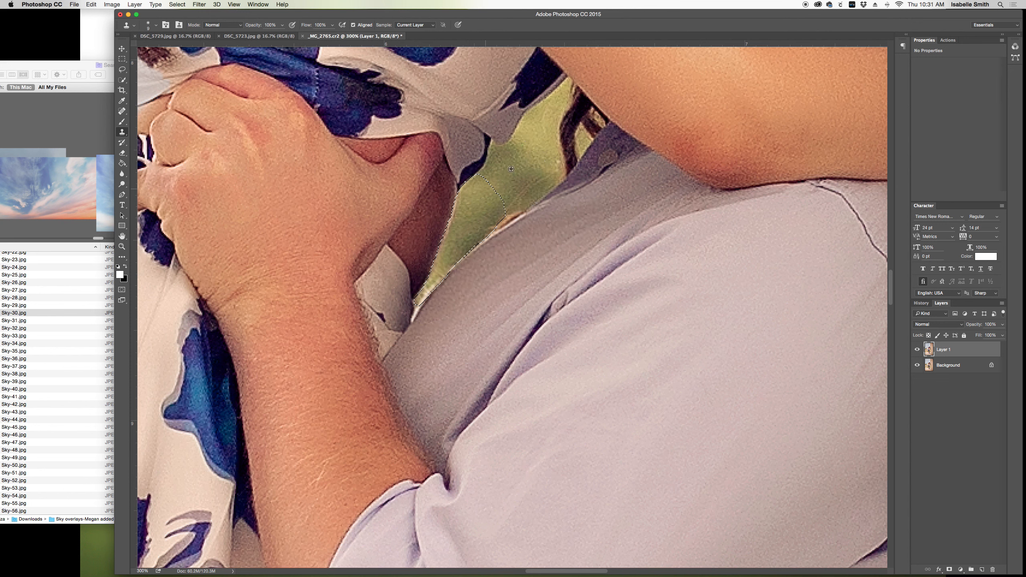
{"action": "left_click", "coordinate": [546, 120], "text": "alt"}
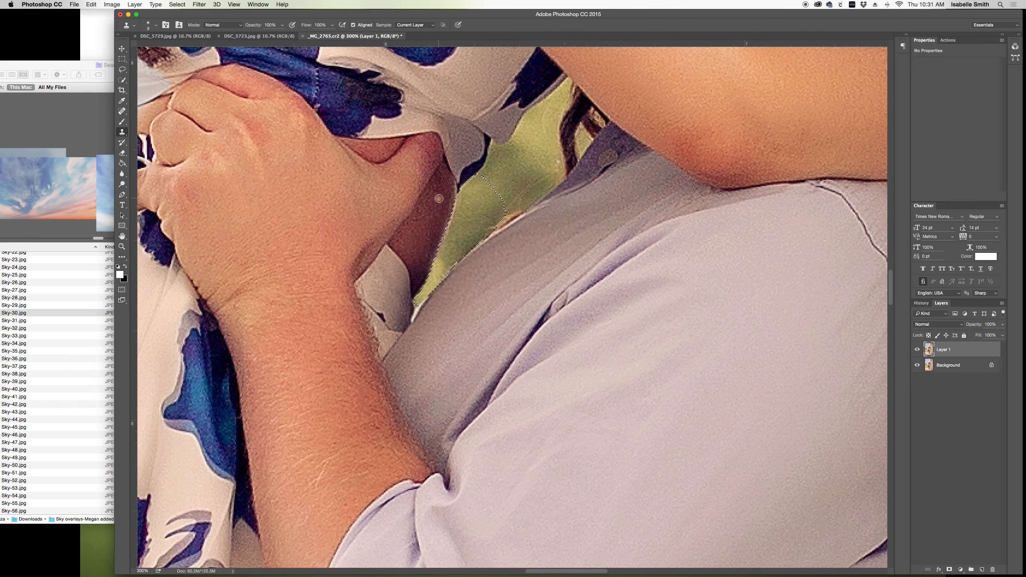
{"action": "left_click", "coordinate": [122, 69]}
{"action": "key", "text": "super+d"}
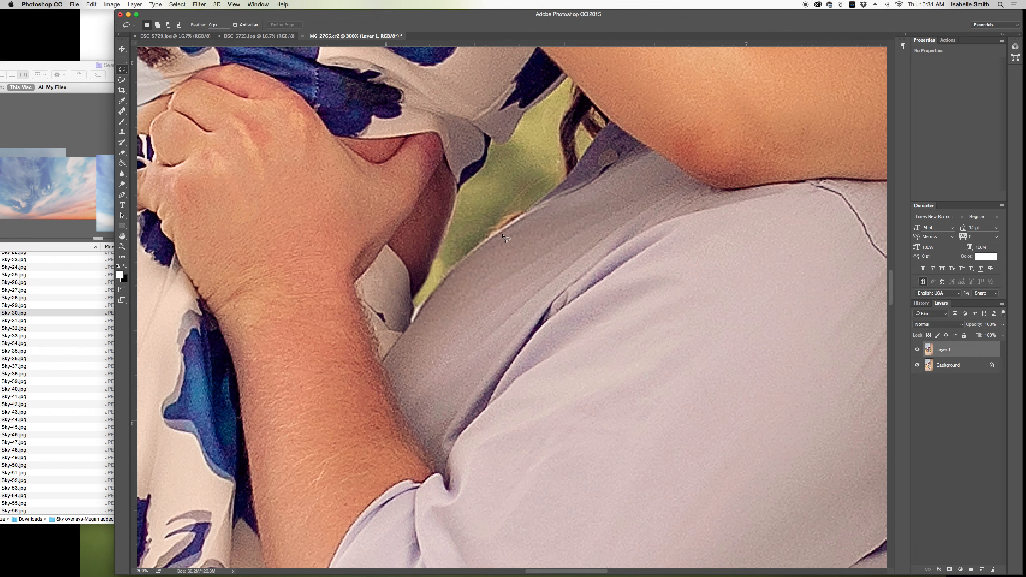
Step: Set the Clone Stamp to Lighten mode, sample the green background, and retouch the lower edge of the gap
{"action": "key", "text": "s"}
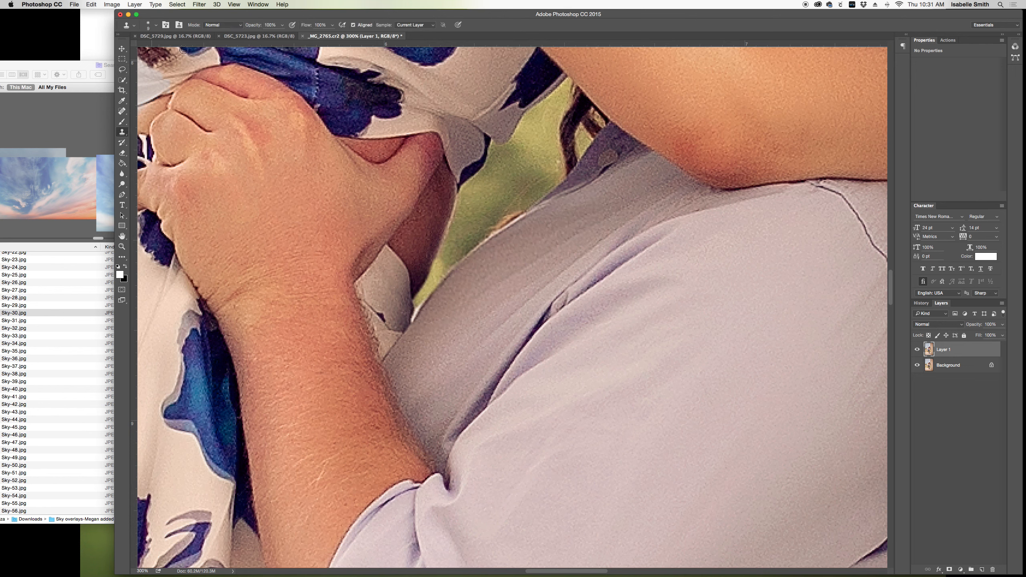
{"action": "left_click", "coordinate": [220, 25]}
{"action": "left_click", "coordinate": [215, 82]}
{"action": "left_click", "coordinate": [455, 236], "text": "alt"}
{"action": "left_click_drag", "start_coordinate": [441, 262], "coordinate": [443, 267]}
{"action": "left_click", "coordinate": [427, 270]}
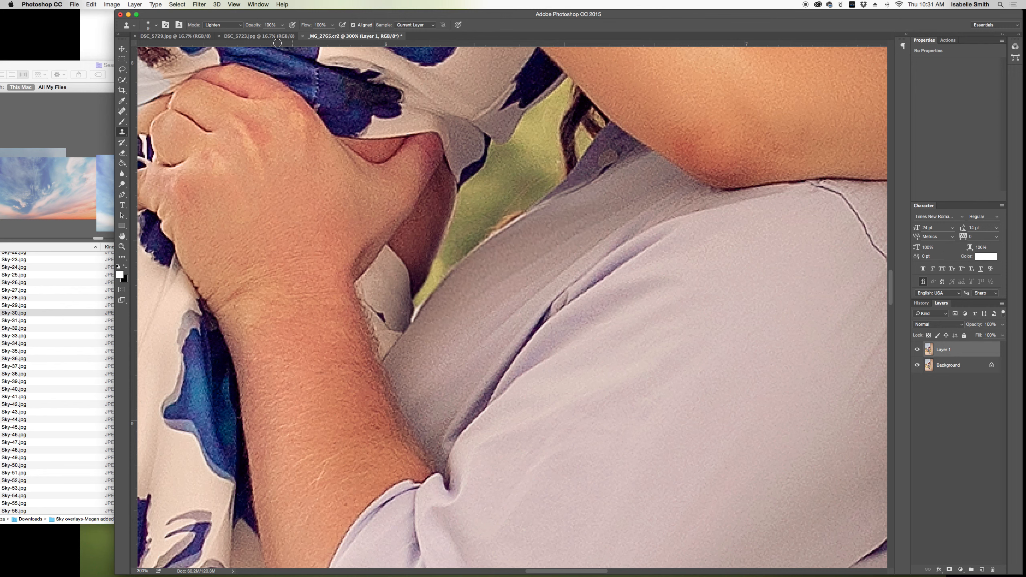
Step: Adjust the Clone Stamp's mode and opacity, enlarge its brush, and clone green background along the lower gap between the couple
{"action": "left_click", "coordinate": [218, 25]}
{"action": "left_click", "coordinate": [214, 7]}
{"action": "left_click", "coordinate": [281, 26]}
{"action": "left_click_drag", "start_coordinate": [283, 34], "coordinate": [263, 35]}
{"action": "left_click", "coordinate": [474, 239]}
{"action": "key", "text": "bracketright"}
{"action": "key", "text": "bracketright"}
{"action": "left_click", "coordinate": [446, 256], "text": "alt"}
{"action": "left_click_drag", "start_coordinate": [443, 260], "coordinate": [438, 271]}
Step: Fit the photo in view and compare it with Layer 1 hidden and shown
{"action": "left_click", "coordinate": [121, 246]}
{"action": "right_click", "coordinate": [285, 255]}
{"action": "left_click", "coordinate": [290, 261]}
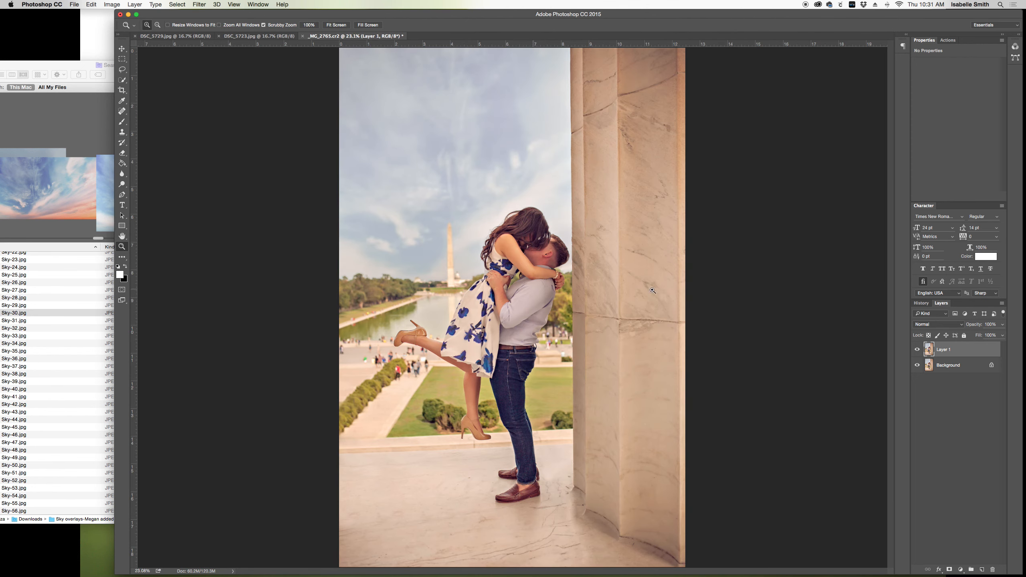
{"action": "left_click", "coordinate": [916, 350]}
{"action": "left_click", "coordinate": [916, 350]}
{"action": "left_click", "coordinate": [916, 350]}
{"action": "left_click", "coordinate": [916, 351]}
Step: Flatten the image and save the result as a new history snapshot
{"action": "right_click", "coordinate": [957, 372]}
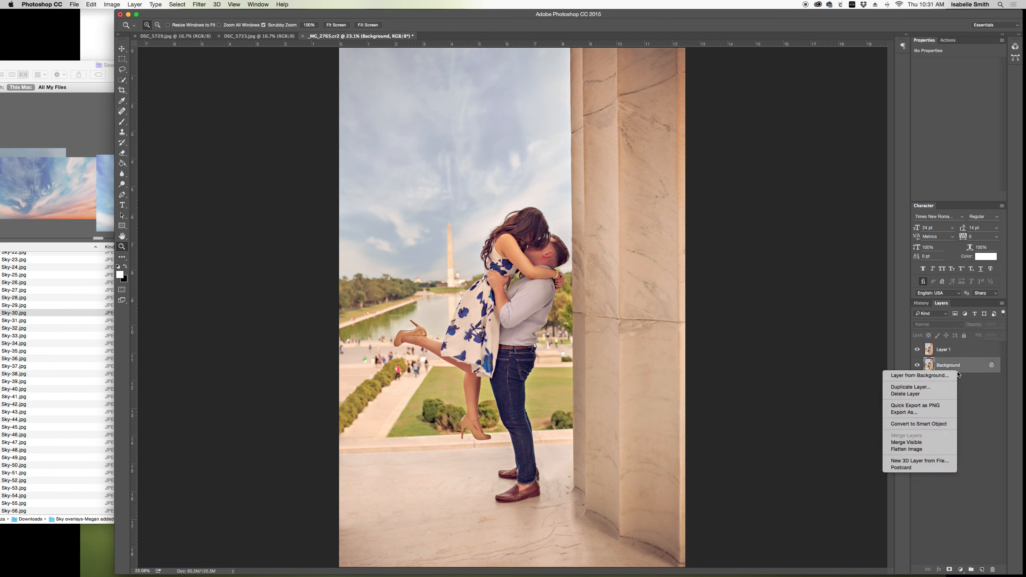
{"action": "left_click", "coordinate": [937, 449]}
{"action": "left_click", "coordinate": [922, 305]}
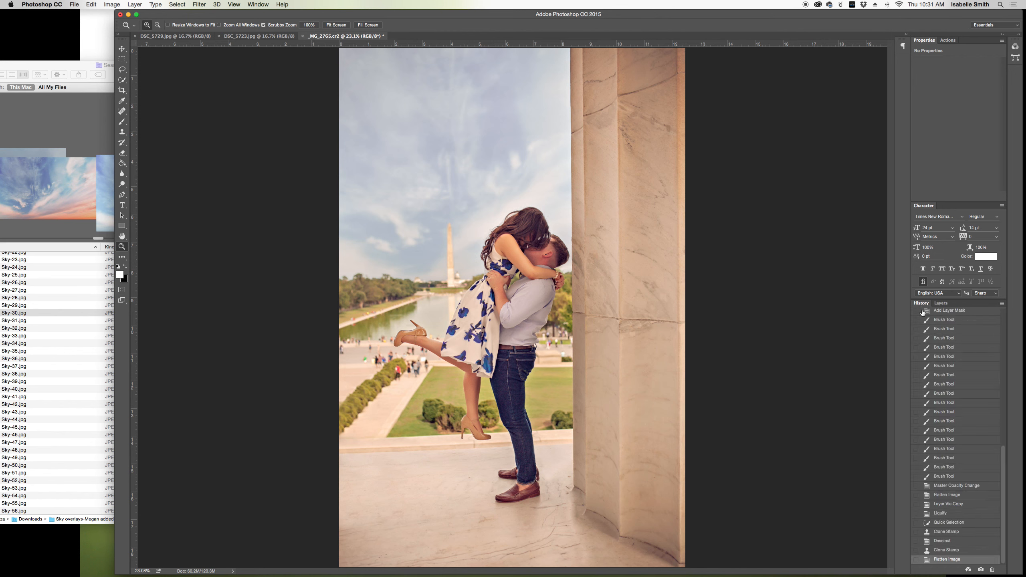
{"action": "left_click", "coordinate": [980, 569]}
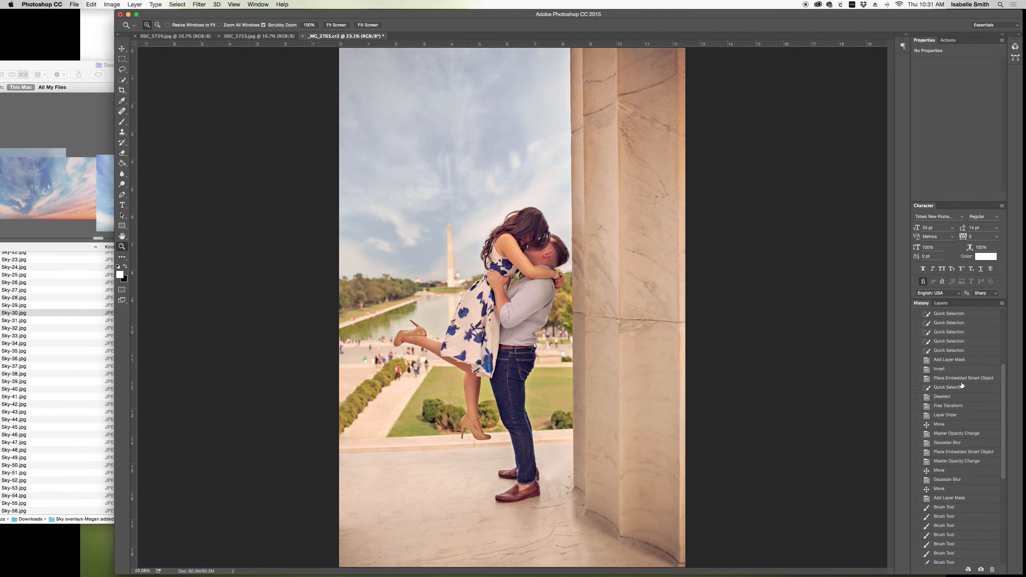
Step: Compare the original _MG_2765.cr2 snapshot with the edit by viewing it and returning to Snapshot 6
{"action": "left_click", "coordinate": [951, 316]}
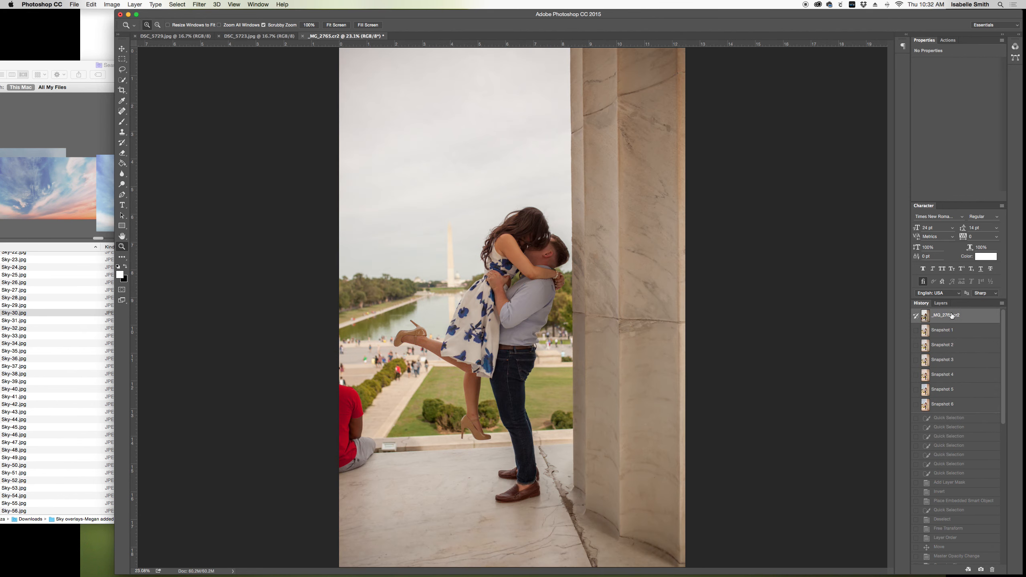
{"action": "left_click", "coordinate": [947, 407]}
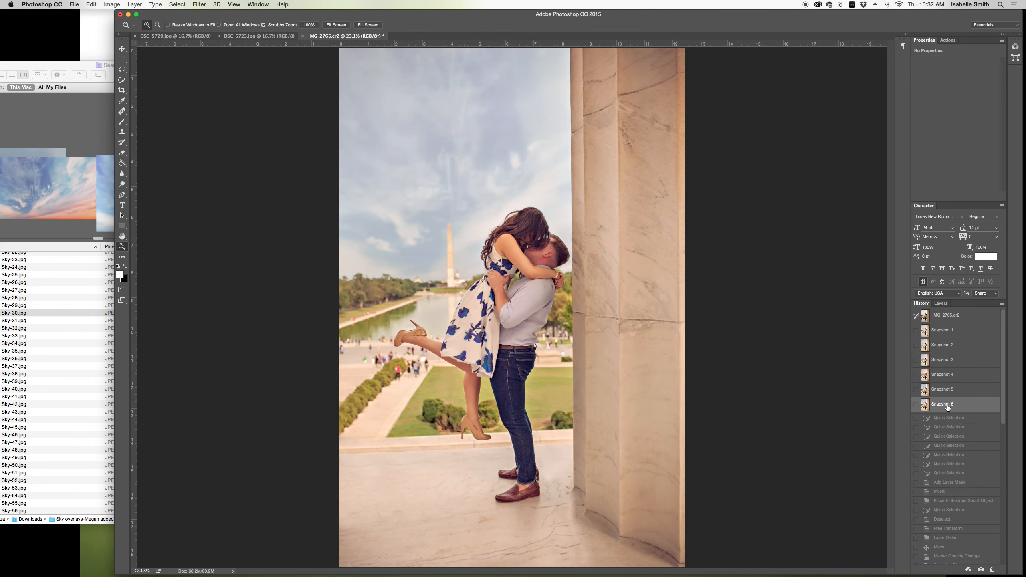
Step: Switch to Finder and select _MG_2765.cr2 in the Downloads folder
{"action": "left_click_drag", "start_coordinate": [57, 66], "coordinate": [220, 59]}
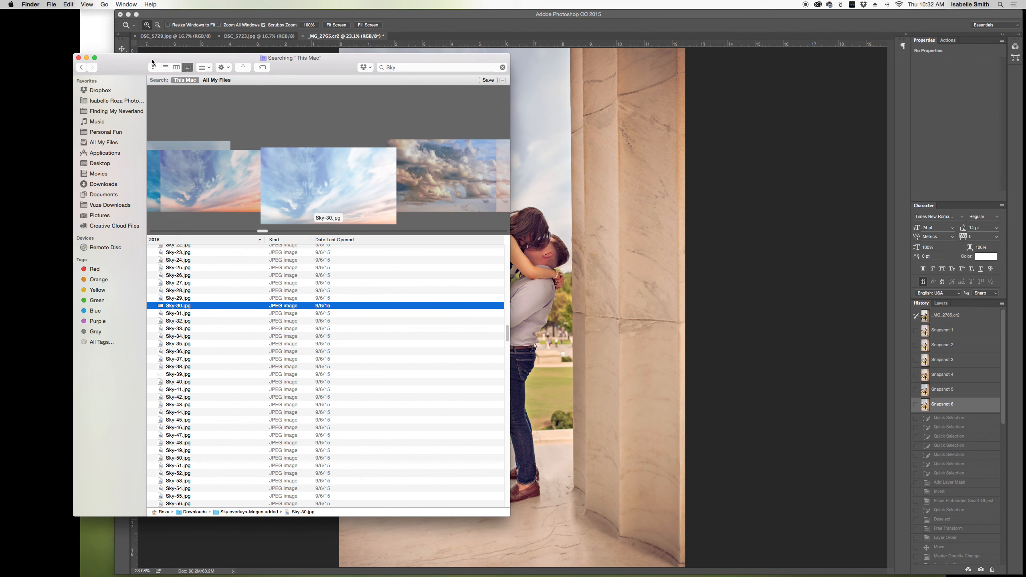
{"action": "left_click", "coordinate": [108, 185]}
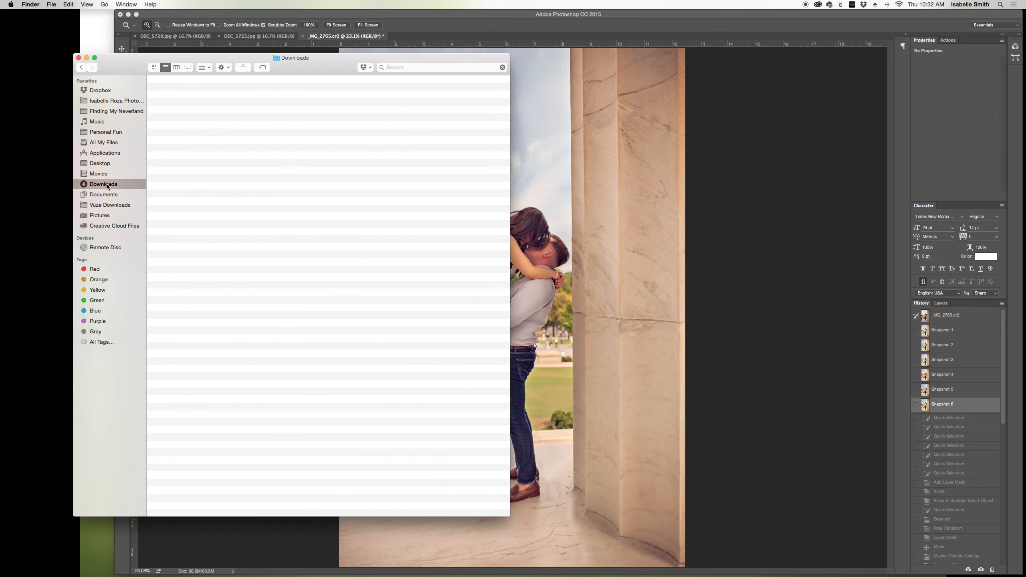
{"action": "left_click", "coordinate": [177, 93]}
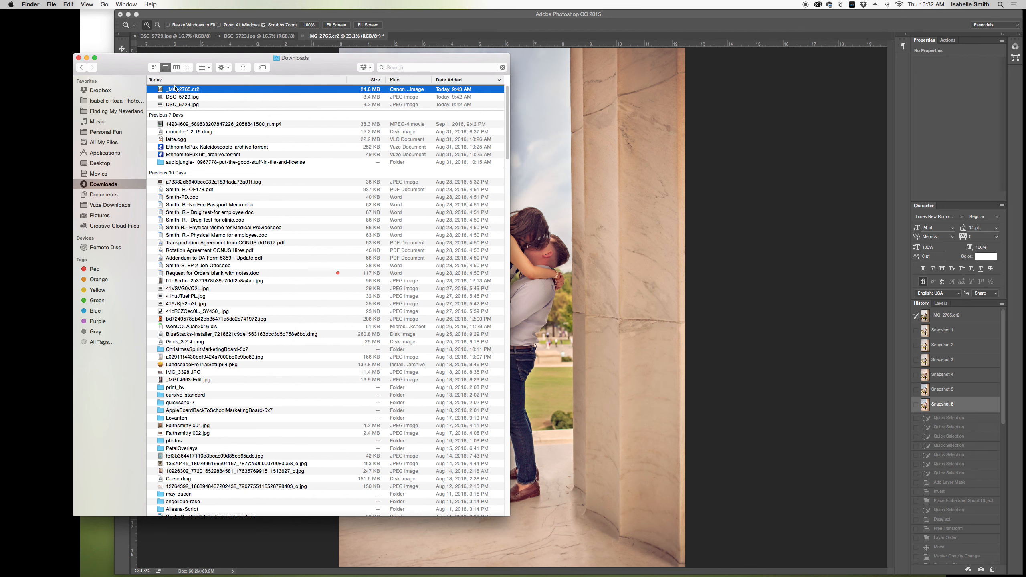
{"action": "double_click", "coordinate": [174, 89]}
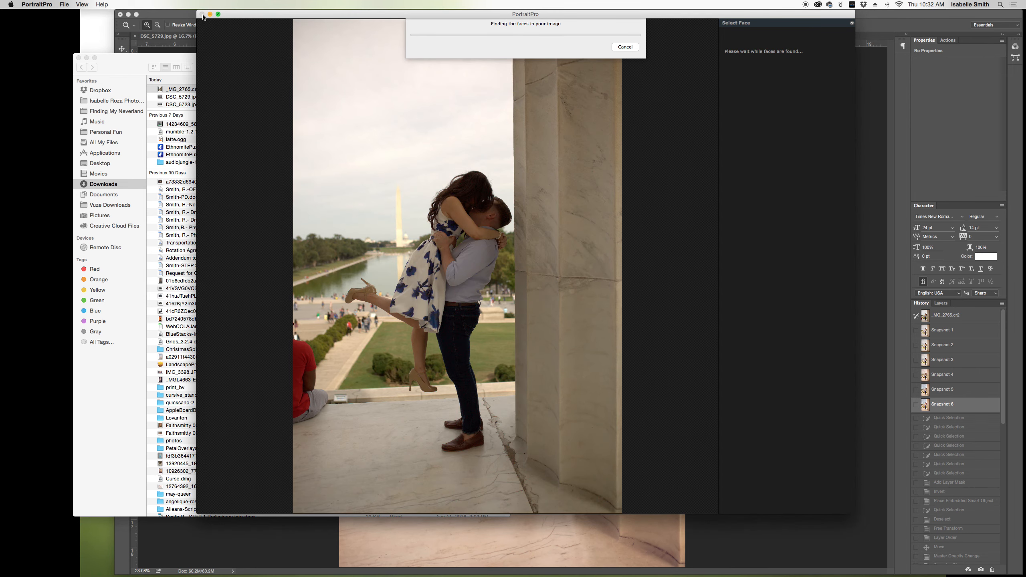
{"action": "left_click", "coordinate": [625, 47]}
{"action": "left_click", "coordinate": [201, 15]}
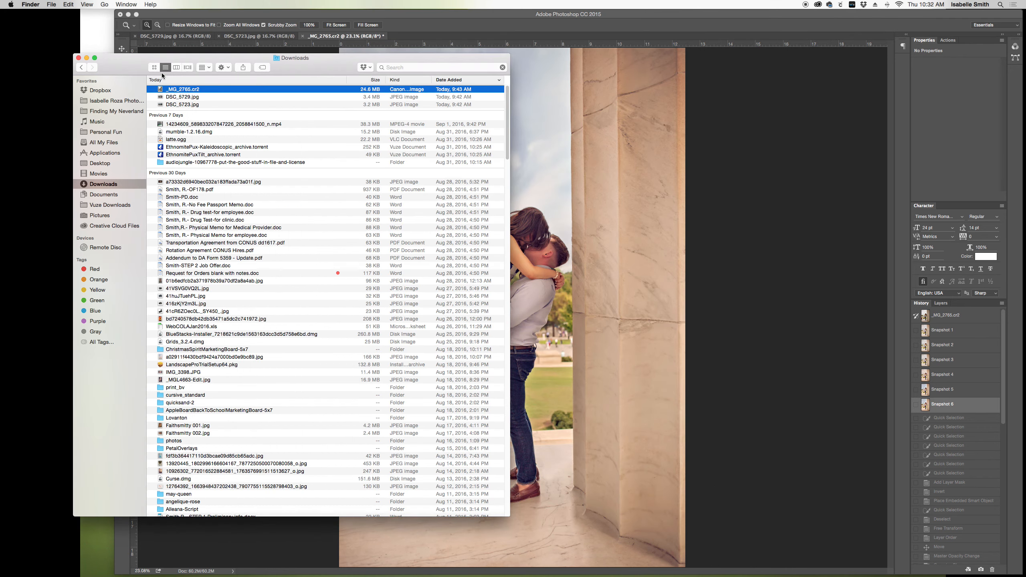
Step: Open _MG_2765.cr2 from Finder with Photoshop so it loads in Camera Raw
{"action": "right_click", "coordinate": [192, 92]}
{"action": "mouse_move", "coordinate": [218, 101]}
{"action": "left_click", "coordinate": [334, 114]}
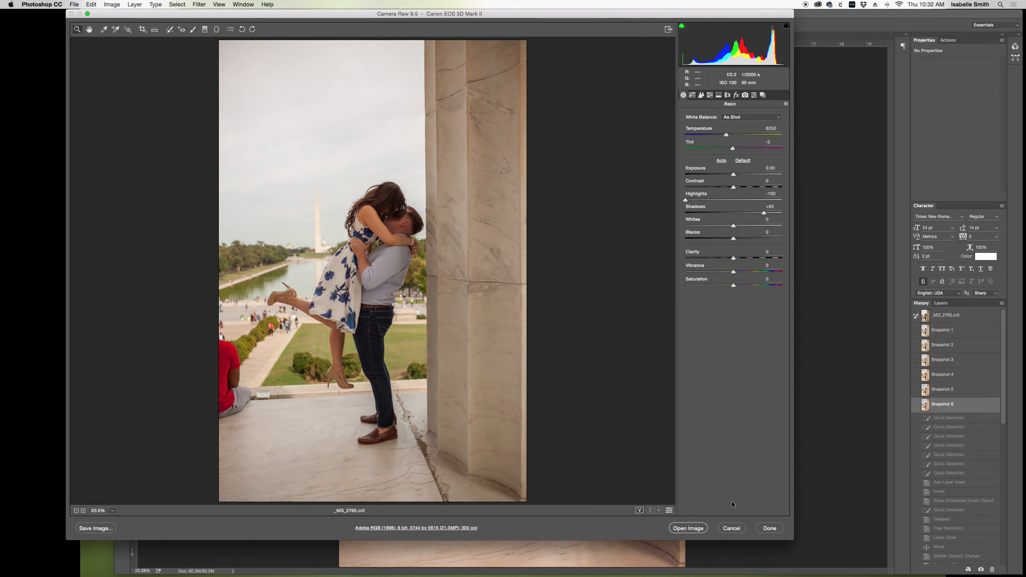
Step: Reset Highlights and Shadows to 0 in Camera Raw and open the unedited photo as a new document
{"action": "left_click", "coordinate": [735, 199]}
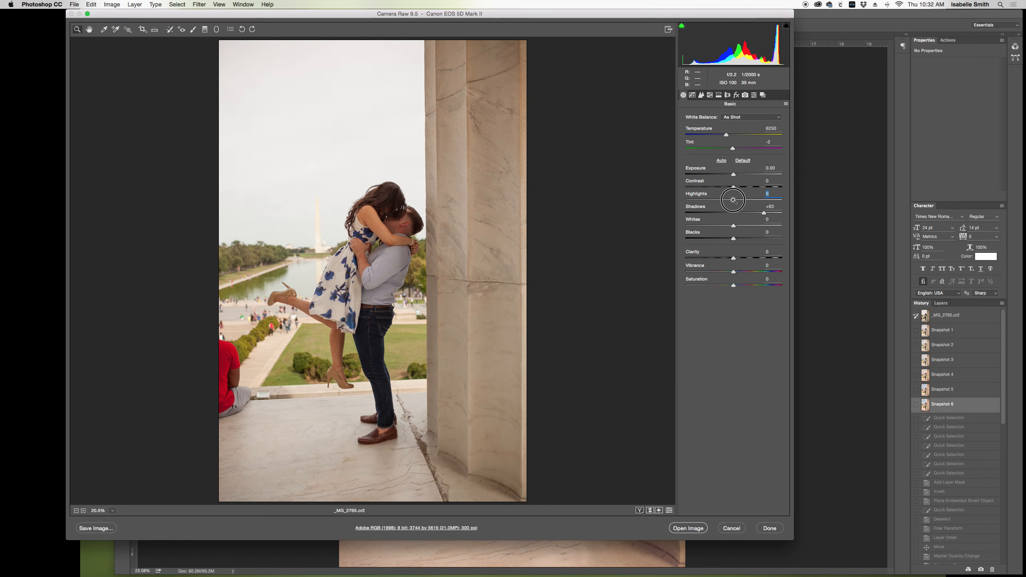
{"action": "left_click", "coordinate": [773, 206]}
{"action": "left_click_drag", "start_coordinate": [776, 207], "coordinate": [757, 207]}
{"action": "type", "text": "0"}
{"action": "left_click", "coordinate": [776, 193]}
{"action": "type", "text": "0"}
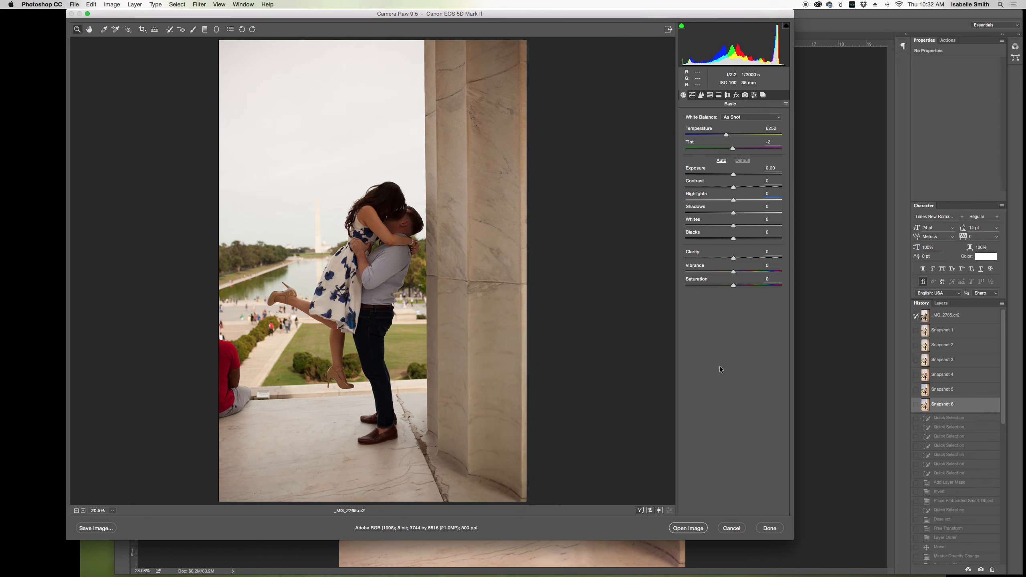
{"action": "left_click", "coordinate": [694, 527]}
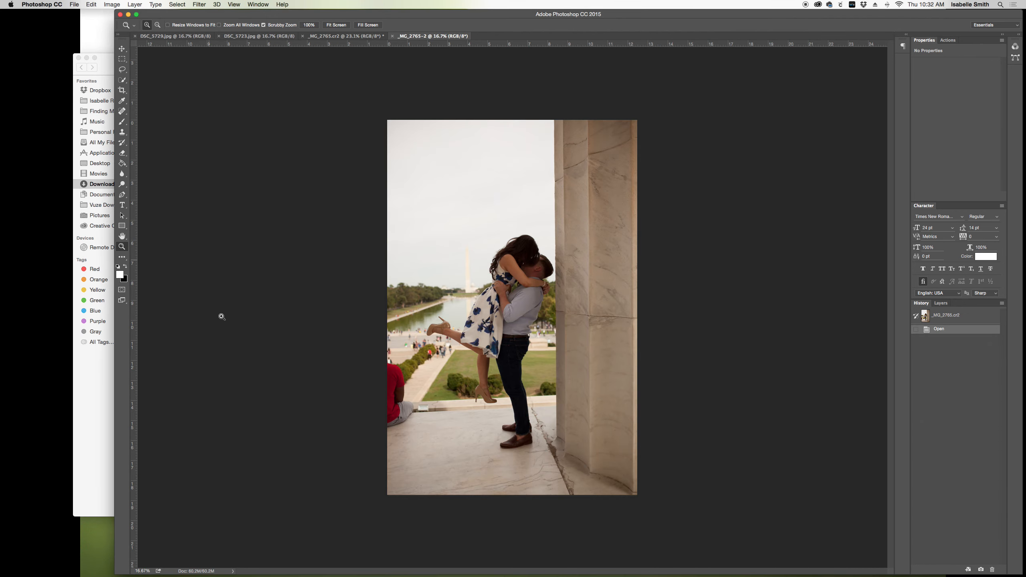
Step: Copy the entire unedited _MG_2765-2 photo and paste it as a new layer over the edited _MG_2765.cr2 image
{"action": "left_click", "coordinate": [176, 4]}
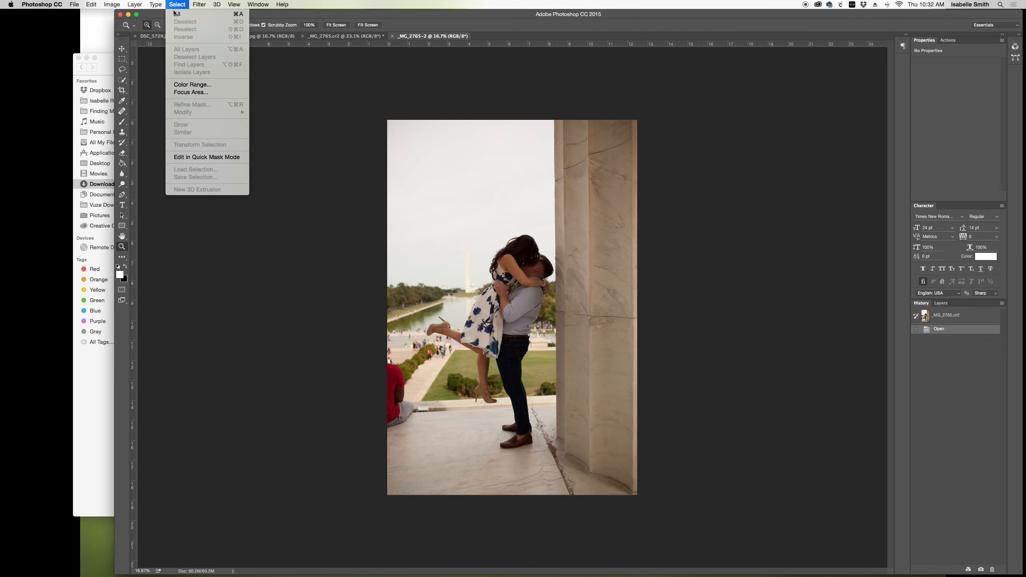
{"action": "key", "text": "super+a"}
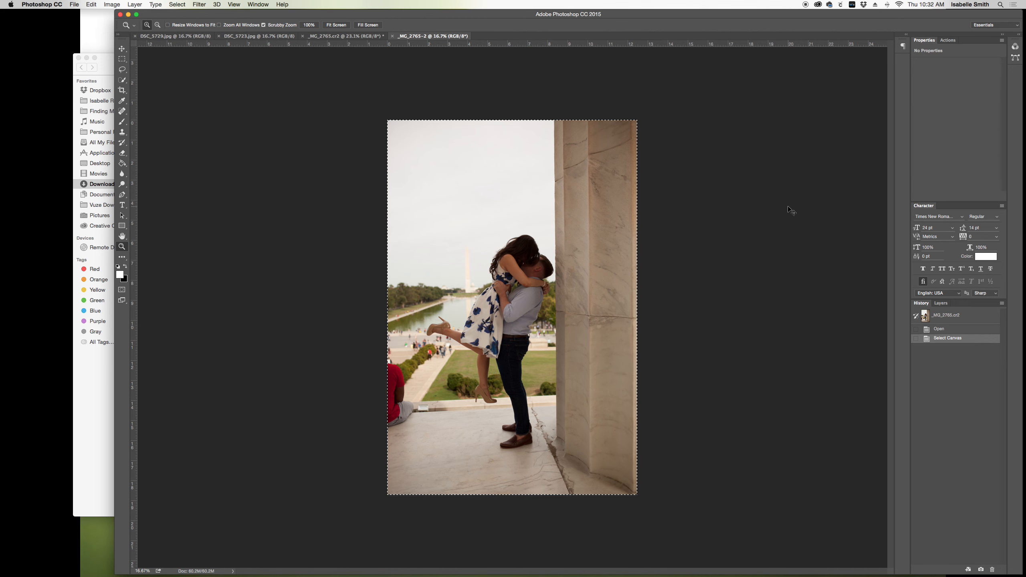
{"action": "key", "text": "super+c"}
{"action": "left_click", "coordinate": [346, 36]}
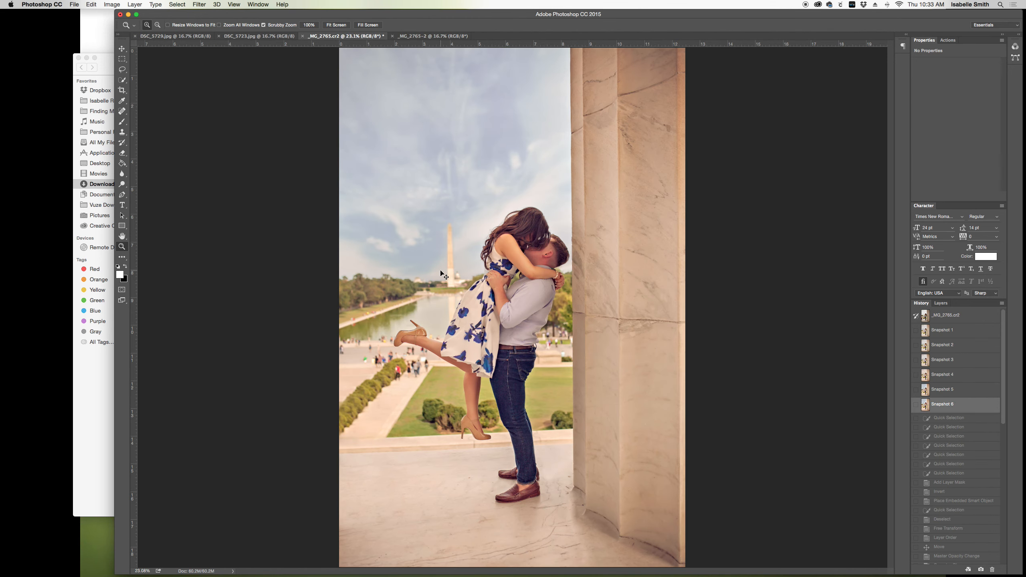
{"action": "key", "text": "super+v"}
{"action": "right_click", "coordinate": [422, 276]}
{"action": "left_click", "coordinate": [426, 279]}
{"action": "left_click", "coordinate": [158, 25]}
{"action": "left_click", "coordinate": [390, 181]}
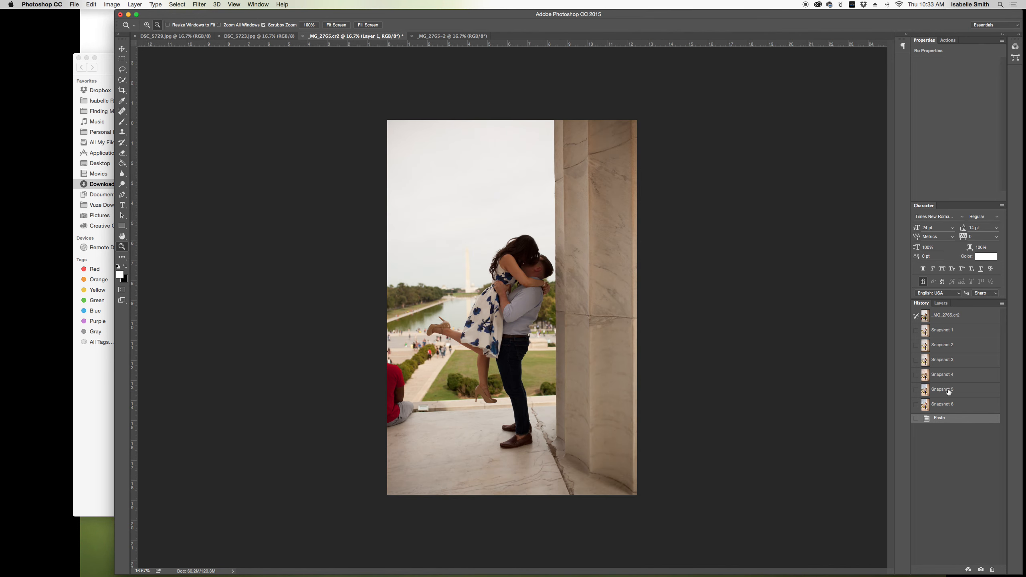
Step: Compare the before and after versions by toggling the visibility of Layer 1, leaving the edited Background showing
{"action": "left_click", "coordinate": [941, 303]}
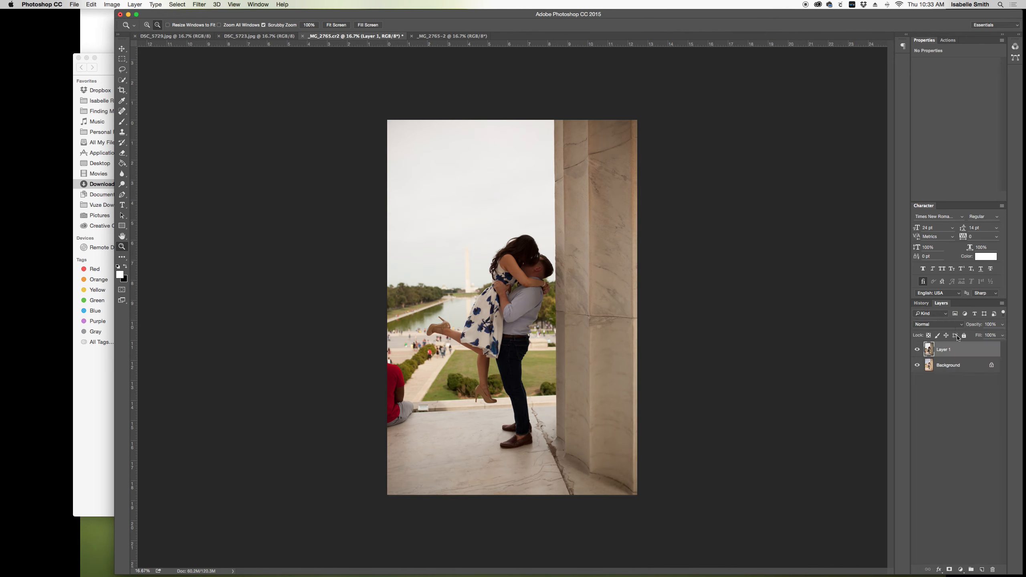
{"action": "left_click", "coordinate": [916, 350]}
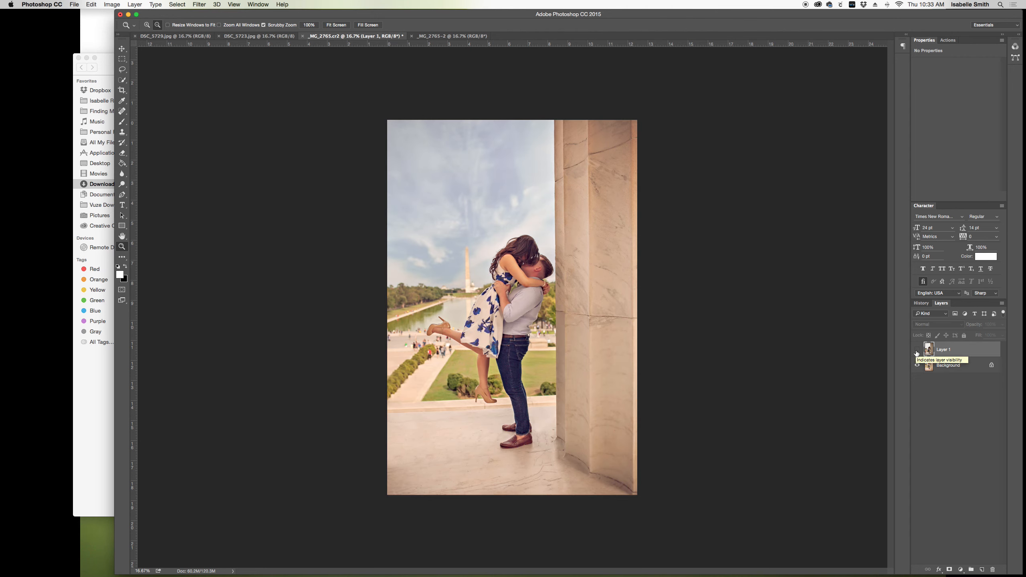
{"action": "left_click", "coordinate": [916, 350]}
{"action": "left_click", "coordinate": [916, 350]}
{"action": "left_click", "coordinate": [917, 351]}
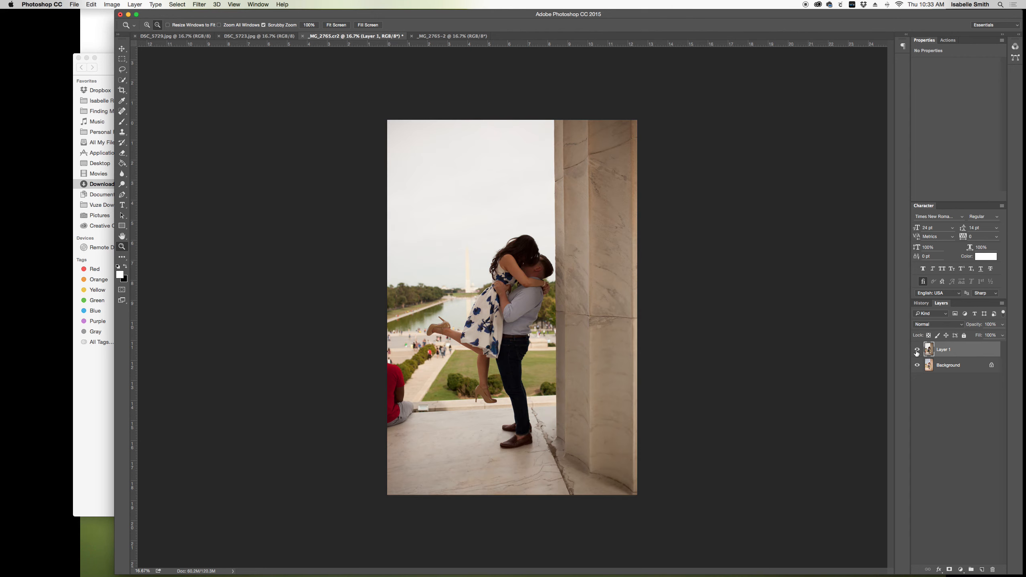
{"action": "left_click", "coordinate": [916, 350]}
{"action": "left_click", "coordinate": [917, 351]}
{"action": "left_click", "coordinate": [917, 351]}
{"action": "left_click", "coordinate": [916, 351]}
{"action": "left_click", "coordinate": [917, 351]}
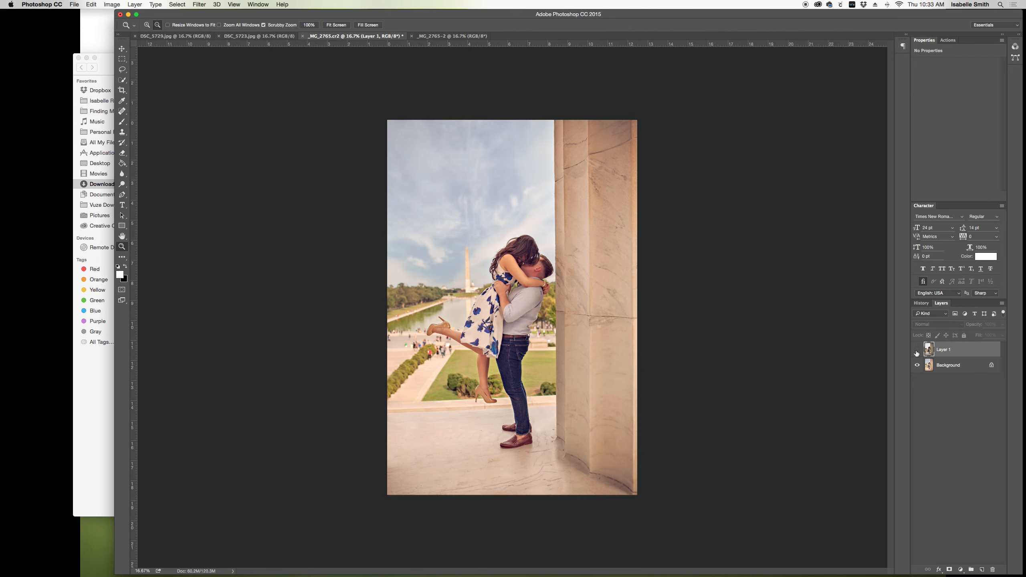
Step: Switch to QuickTime Player, dismissing the clipboard export alert, and quit it
{"action": "mouse_move", "coordinate": [1, 95]}
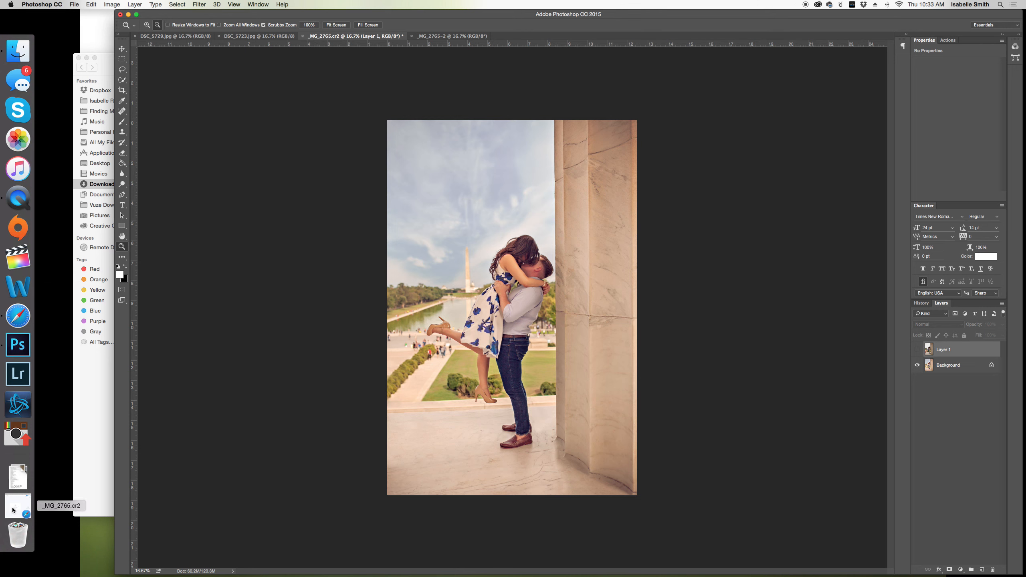
{"action": "left_click", "coordinate": [21, 200]}
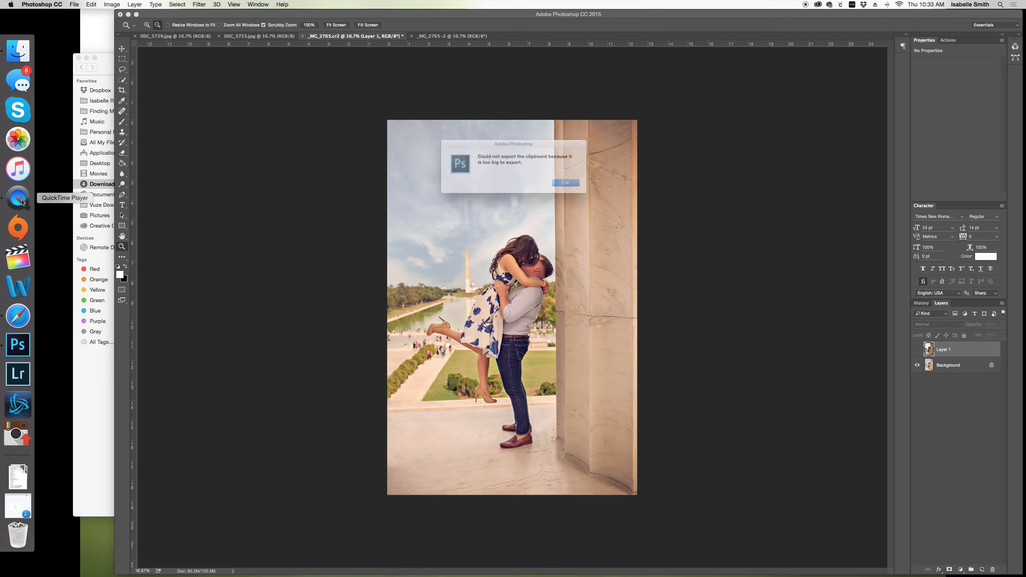
{"action": "left_click", "coordinate": [574, 185]}
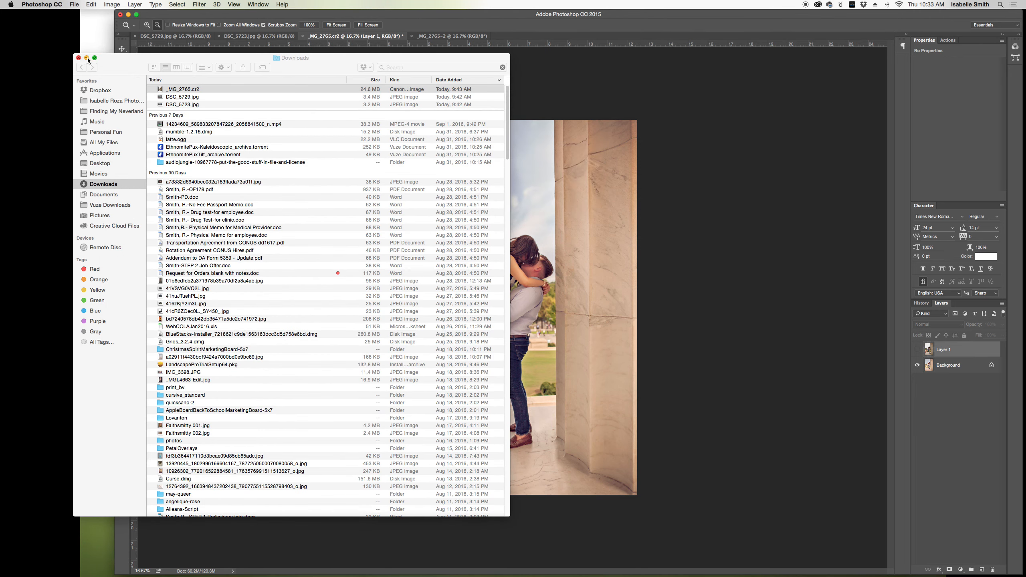
{"action": "mouse_move", "coordinate": [2, 177]}
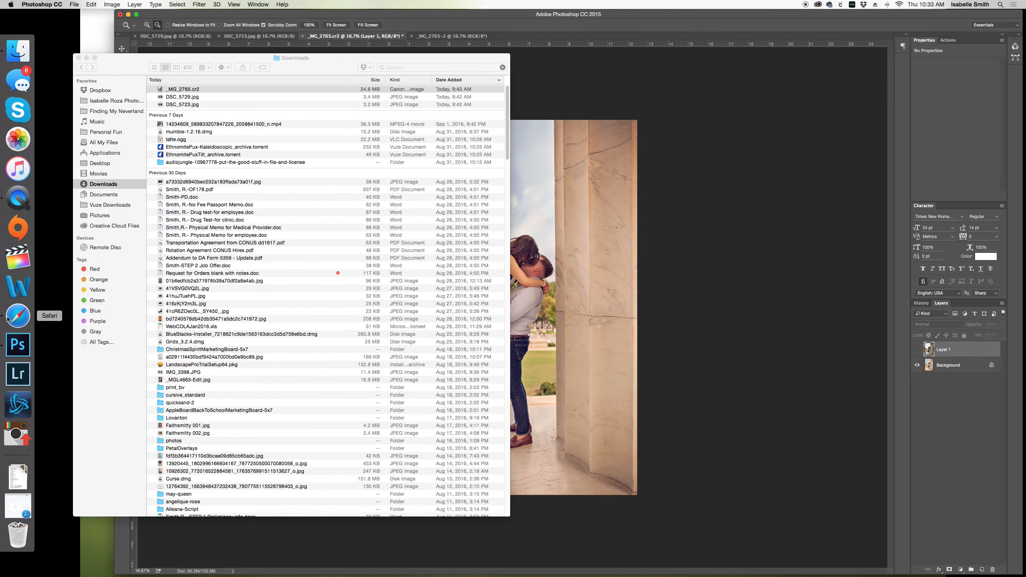
{"action": "left_click", "coordinate": [18, 200]}
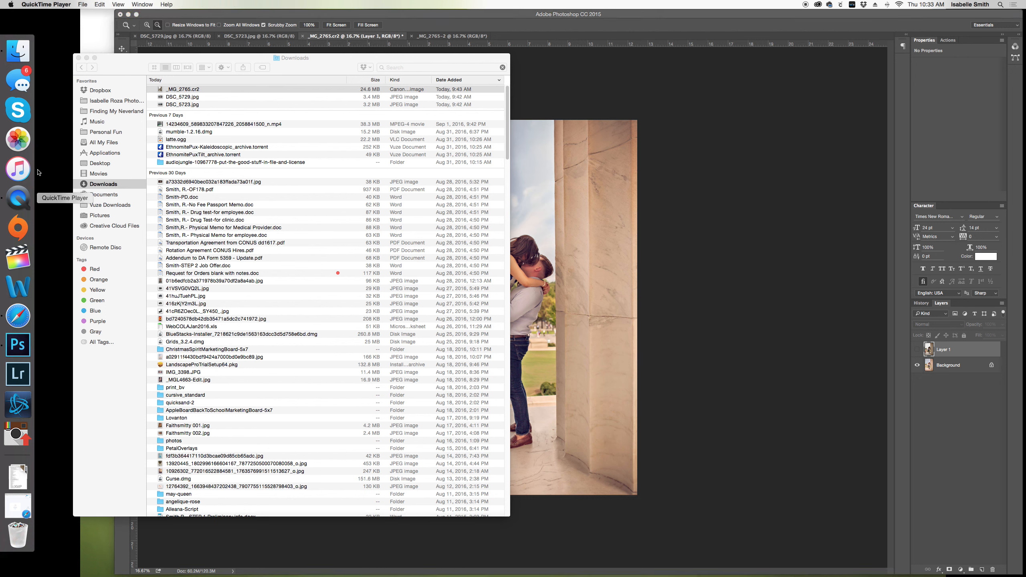
{"action": "left_click", "coordinate": [80, 5]}
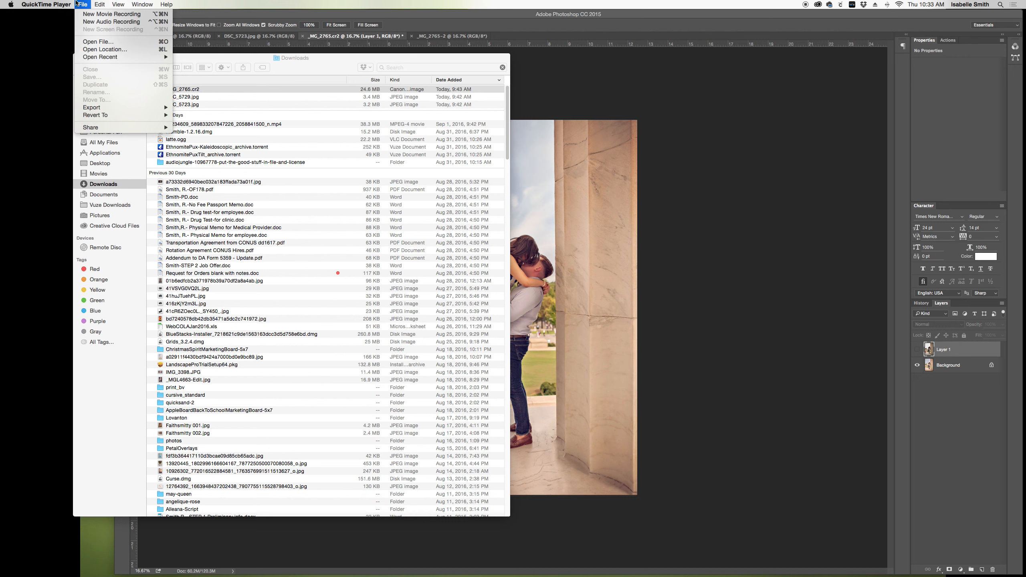
{"action": "mouse_move", "coordinate": [99, 3]}
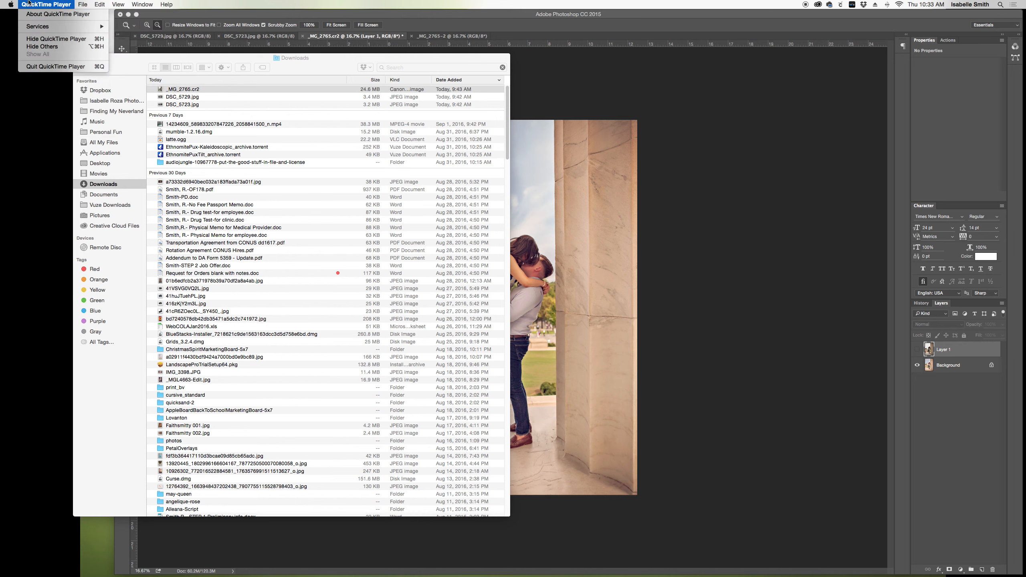
{"action": "left_click", "coordinate": [44, 66]}
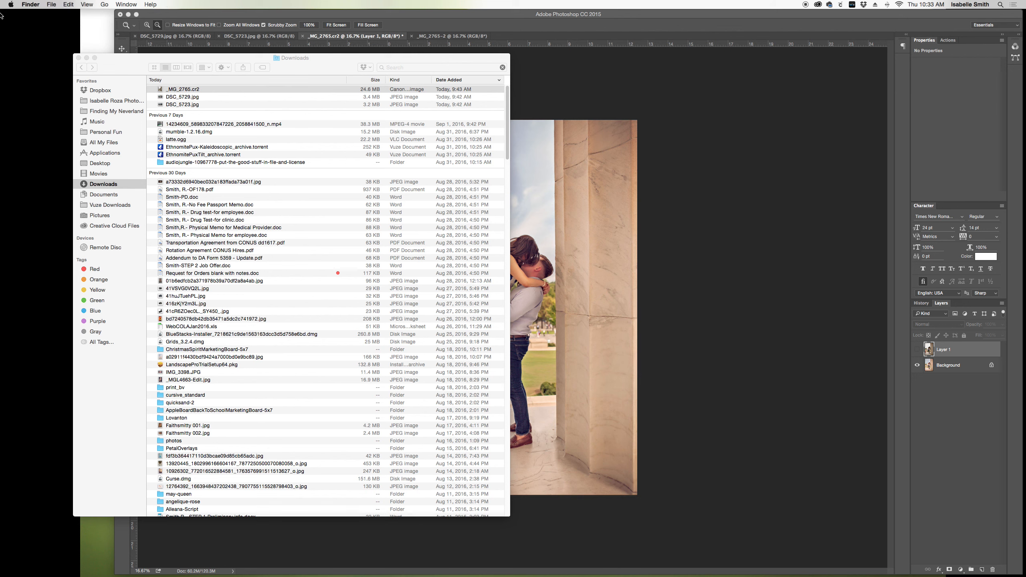
Step: Return to QuickTime Player, quit it again, and enter a file name for the unsaved Screen Recording
{"action": "mouse_move", "coordinate": [1, 162]}
{"action": "left_click", "coordinate": [14, 204]}
{"action": "left_click", "coordinate": [45, 5]}
{"action": "left_click", "coordinate": [54, 68]}
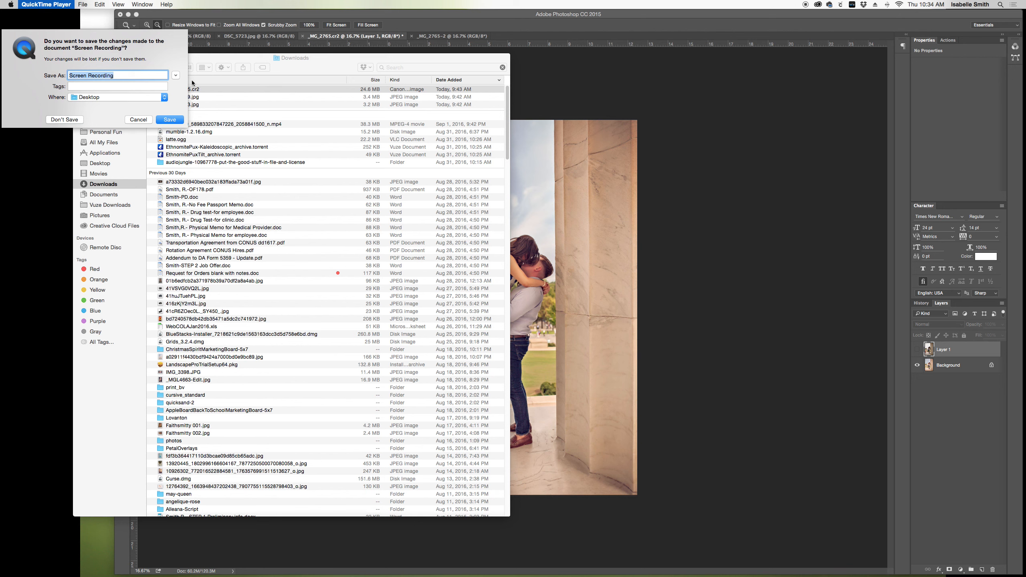
{"action": "type", "text": "Joe"}
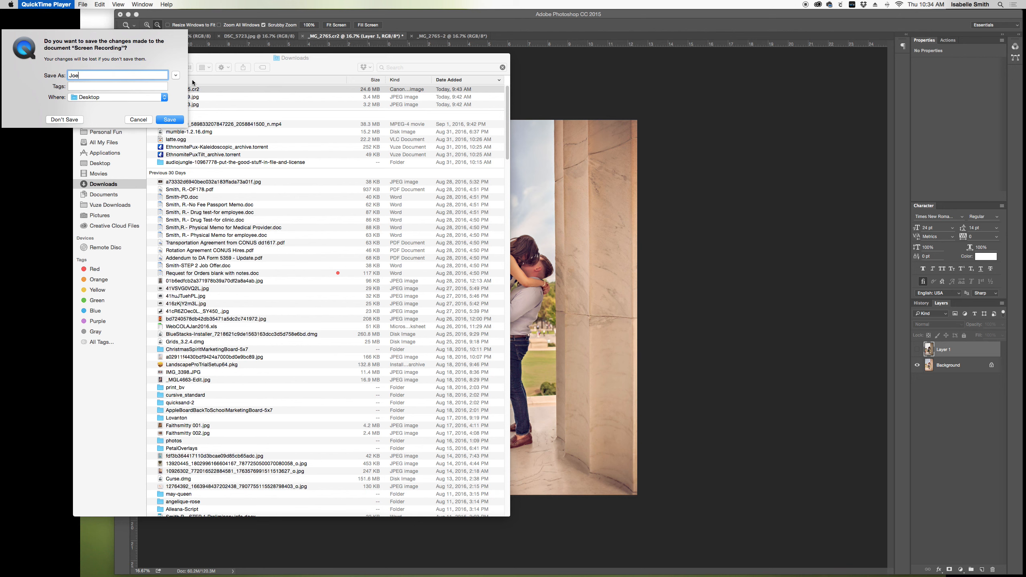